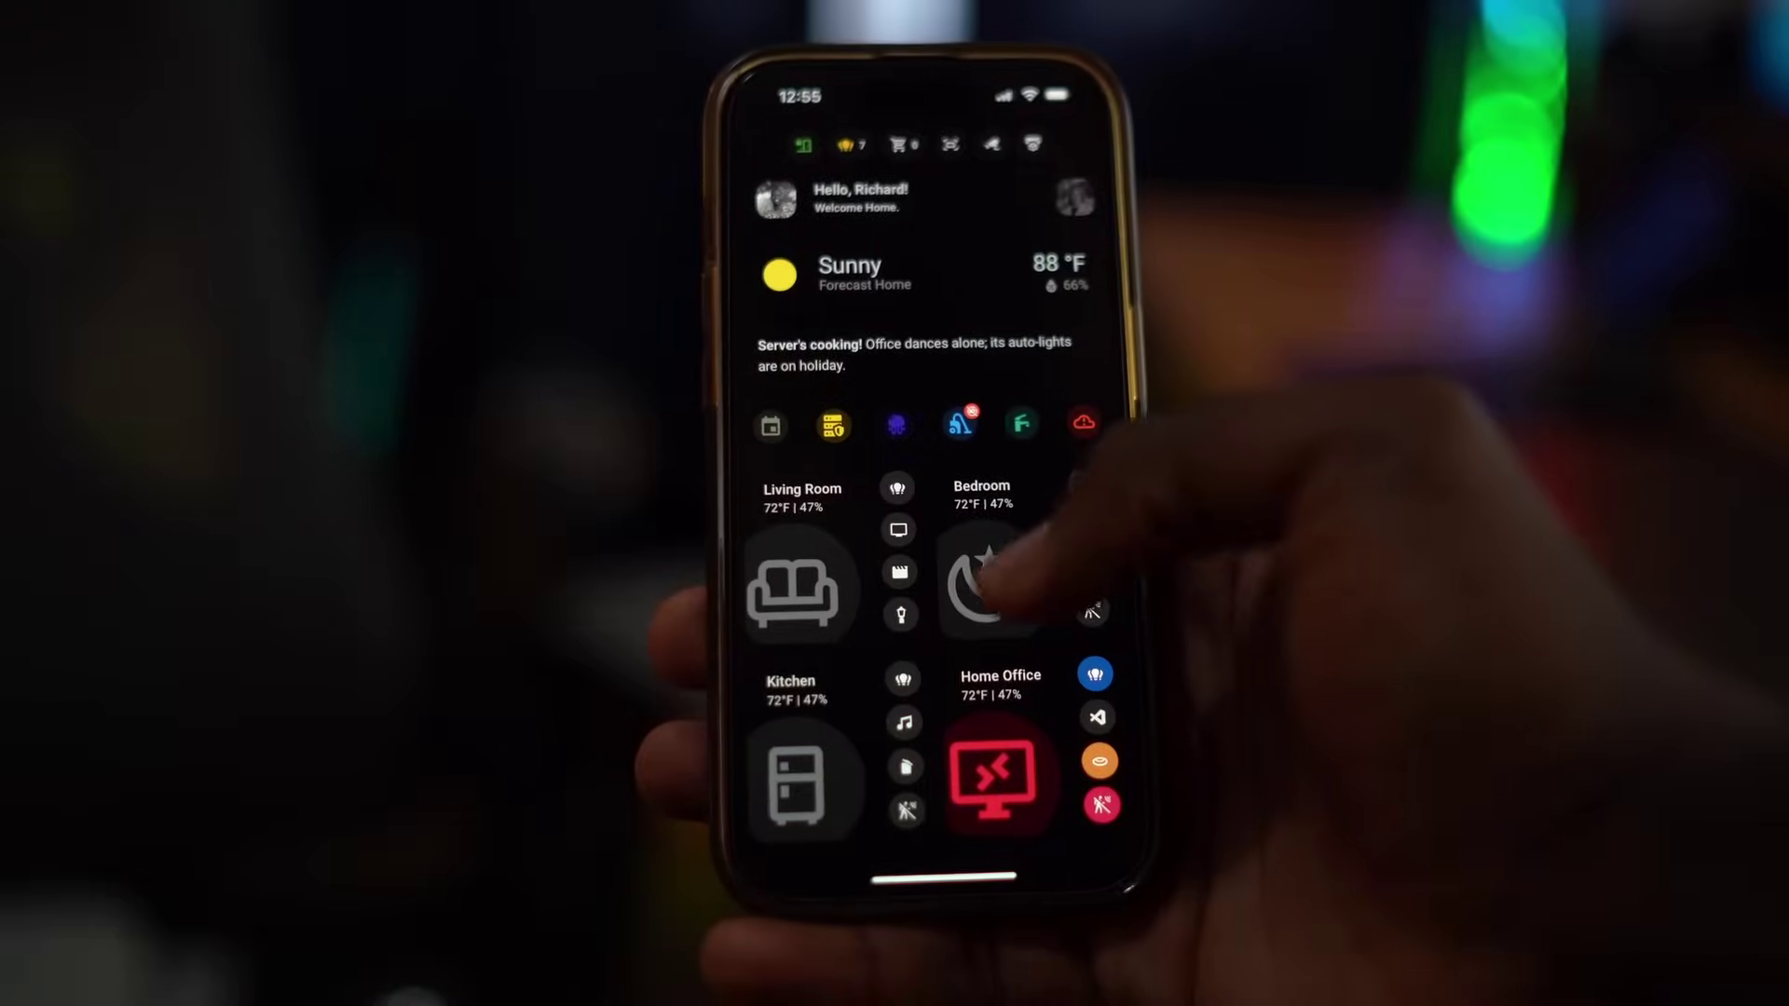
Open the Bedroom room card's popup and scroll through its lights, scenes and music player
{"action": "left_click", "coordinate": [983, 582]}
{"action": "scroll", "coordinate": [895, 512], "scroll_direction": "down", "scroll_amount": 5}
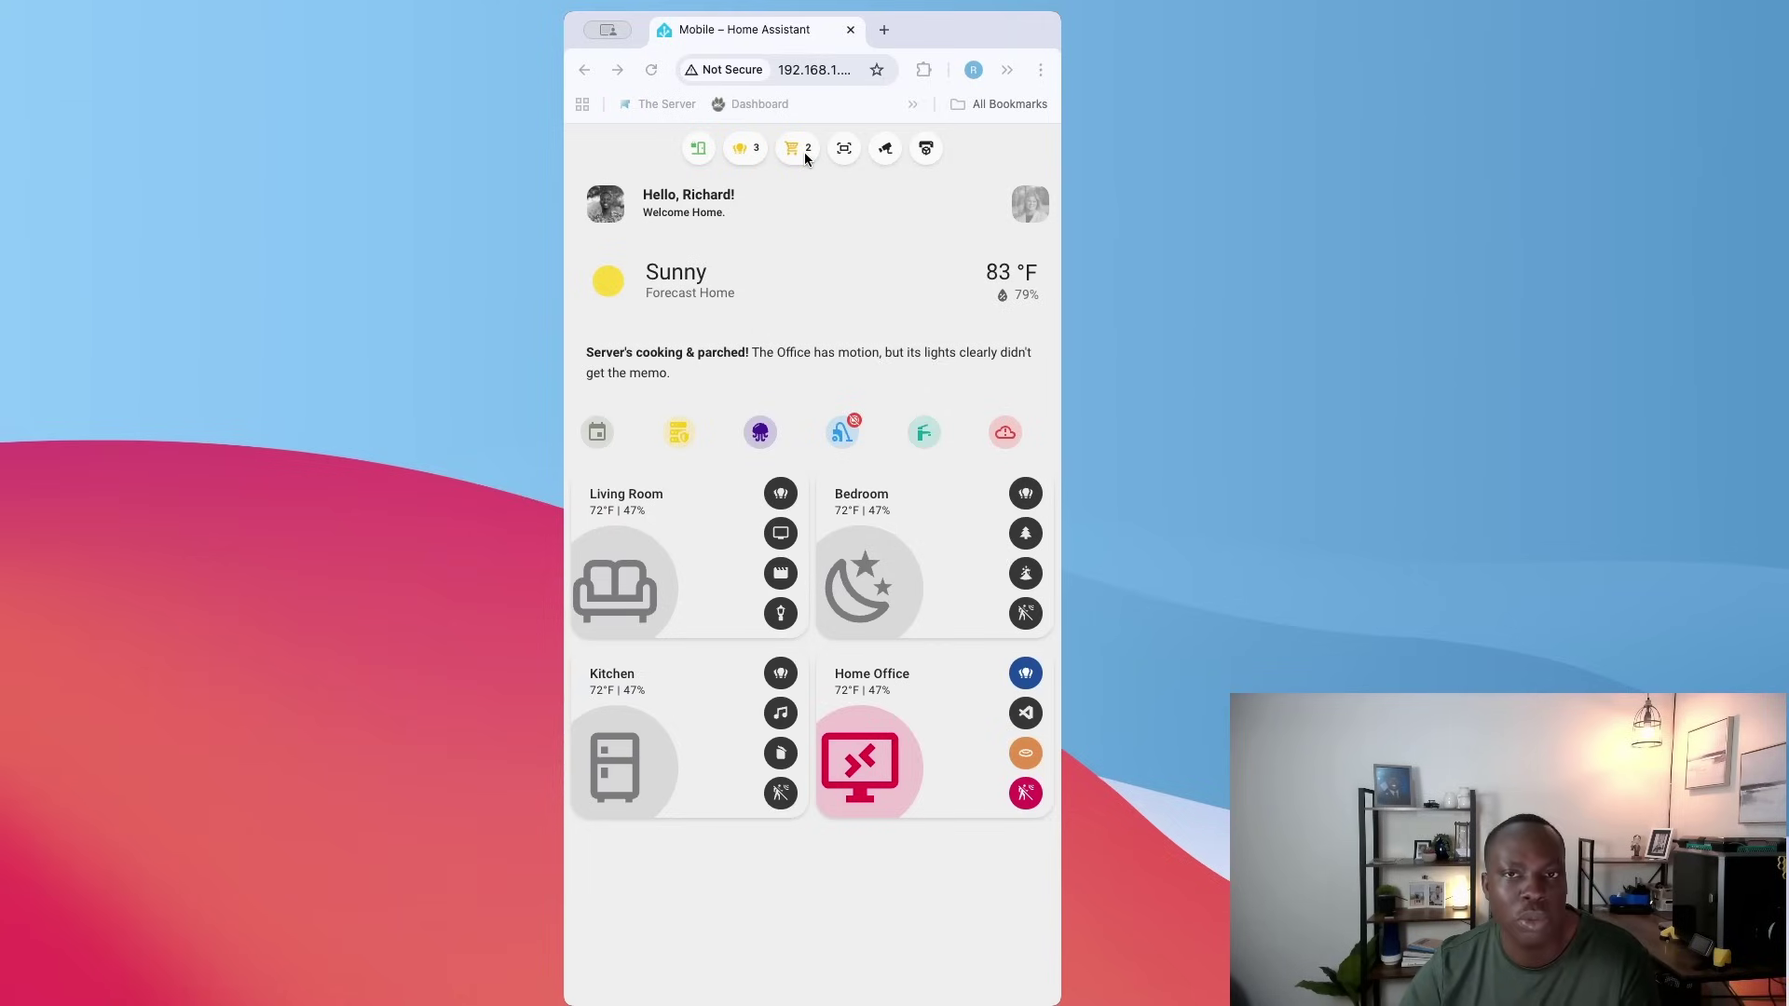
Tick off Food and Rice to empty the shopping cart
{"action": "left_click", "coordinate": [803, 147]}
{"action": "left_click", "coordinate": [804, 156]}
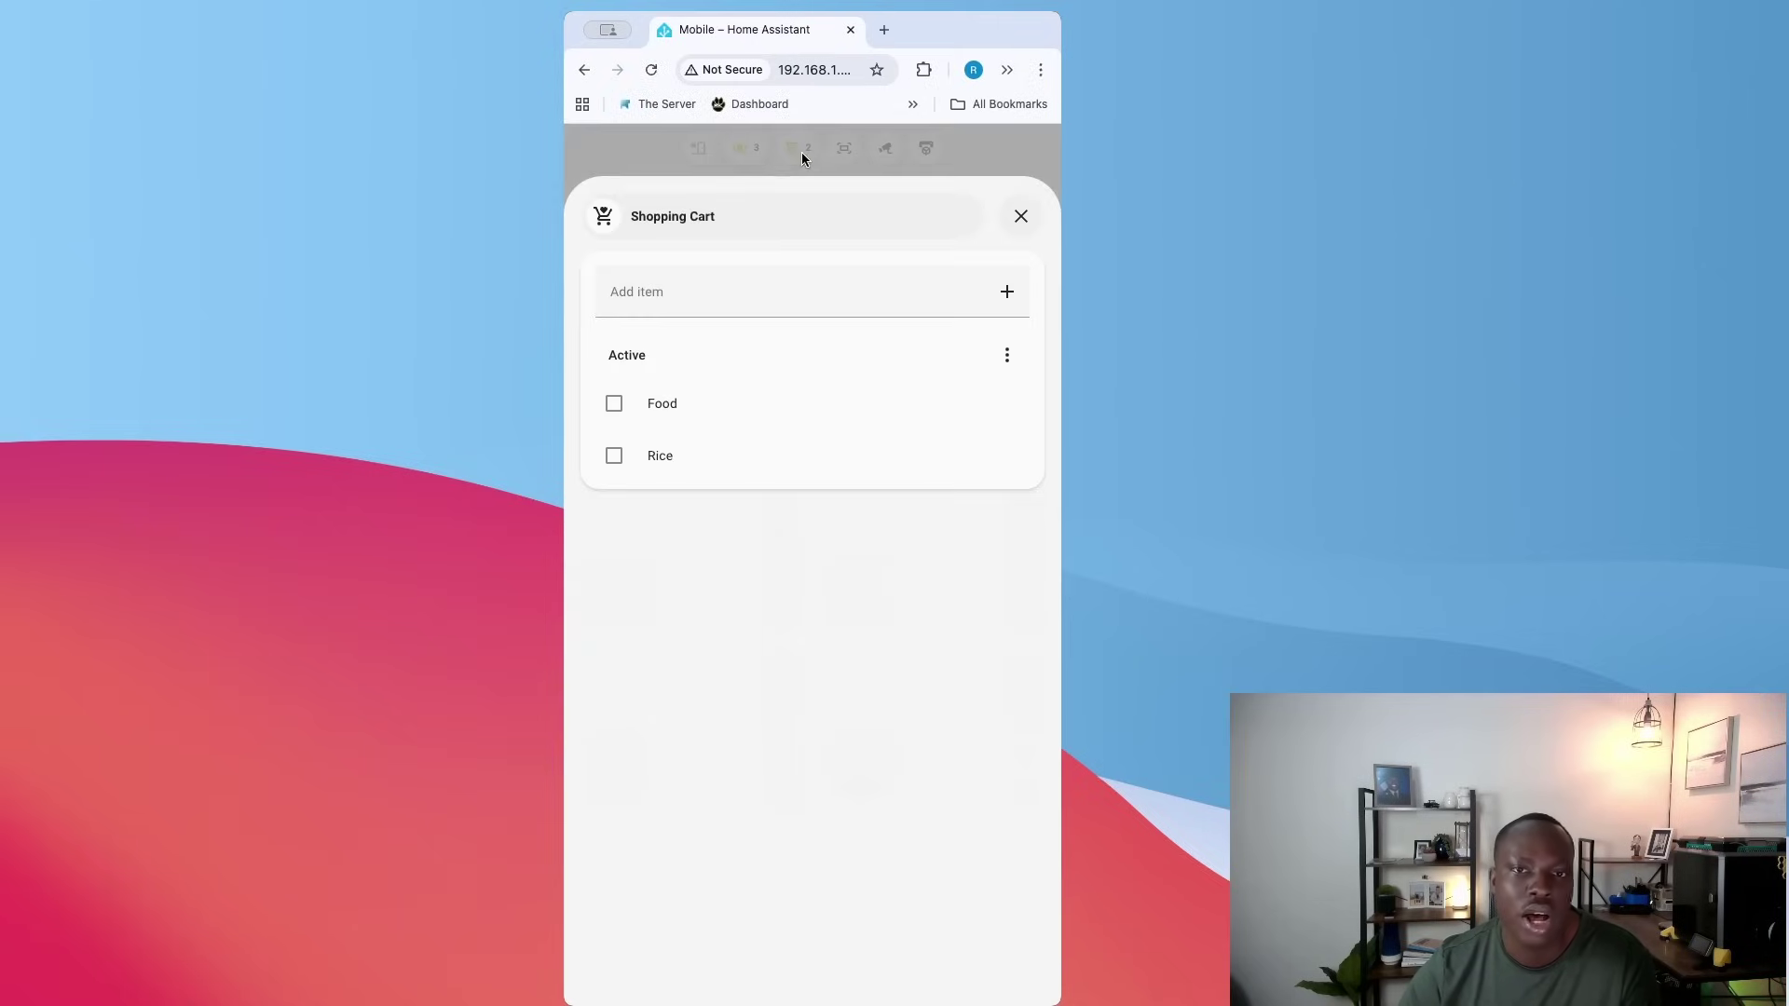
{"action": "left_click", "coordinate": [614, 403]}
{"action": "left_click", "coordinate": [614, 404]}
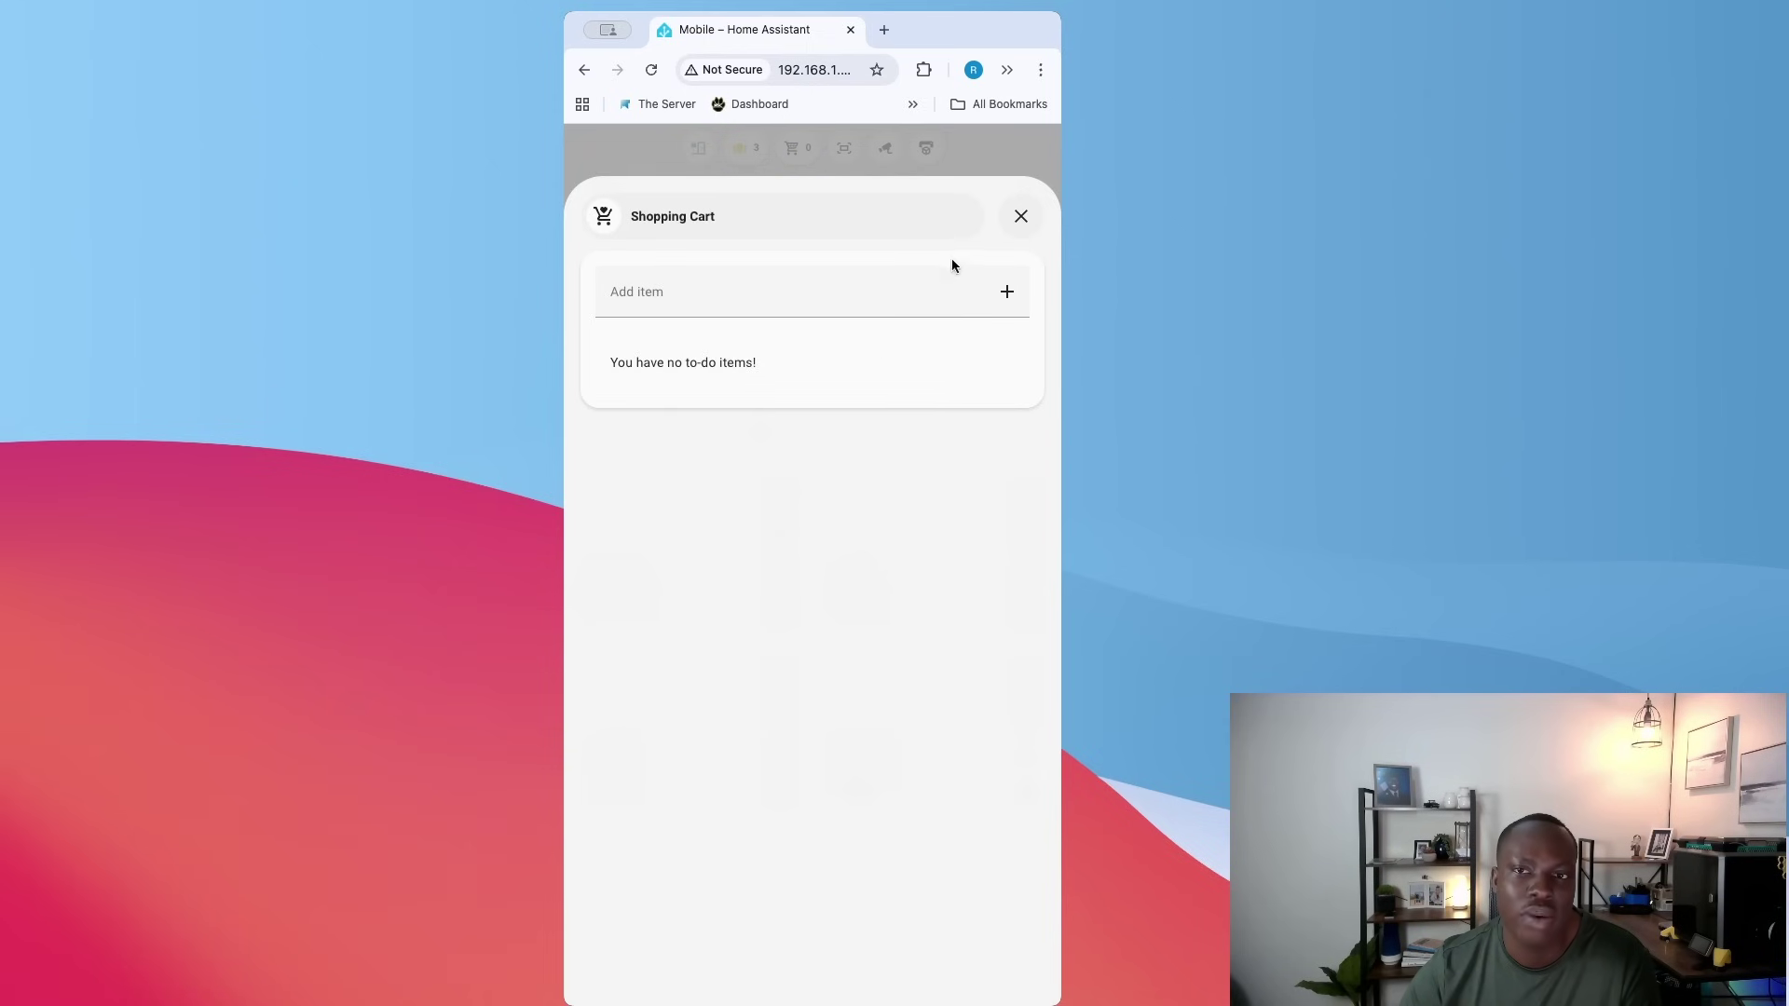
{"action": "left_click", "coordinate": [1021, 216]}
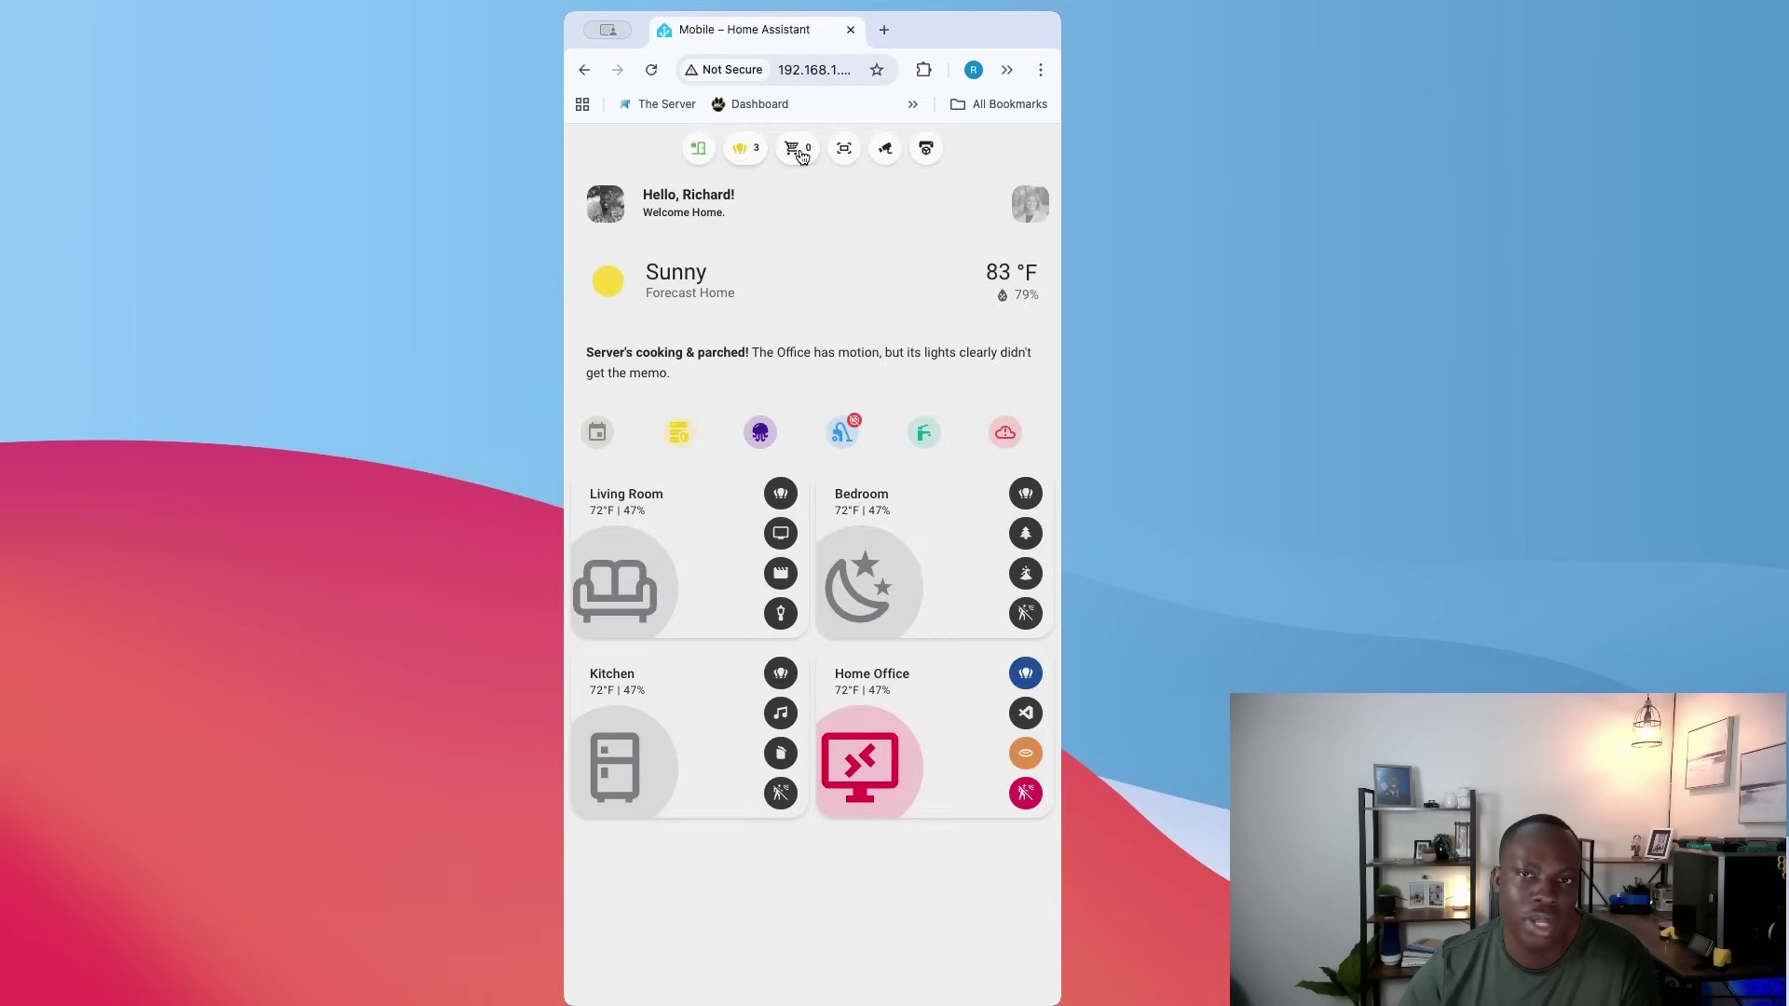
Add Rice and Beans to the shopping cart so it counts 2 items
{"action": "left_click", "coordinate": [805, 154]}
{"action": "left_click", "coordinate": [687, 304]}
{"action": "type", "text": "Ric"}
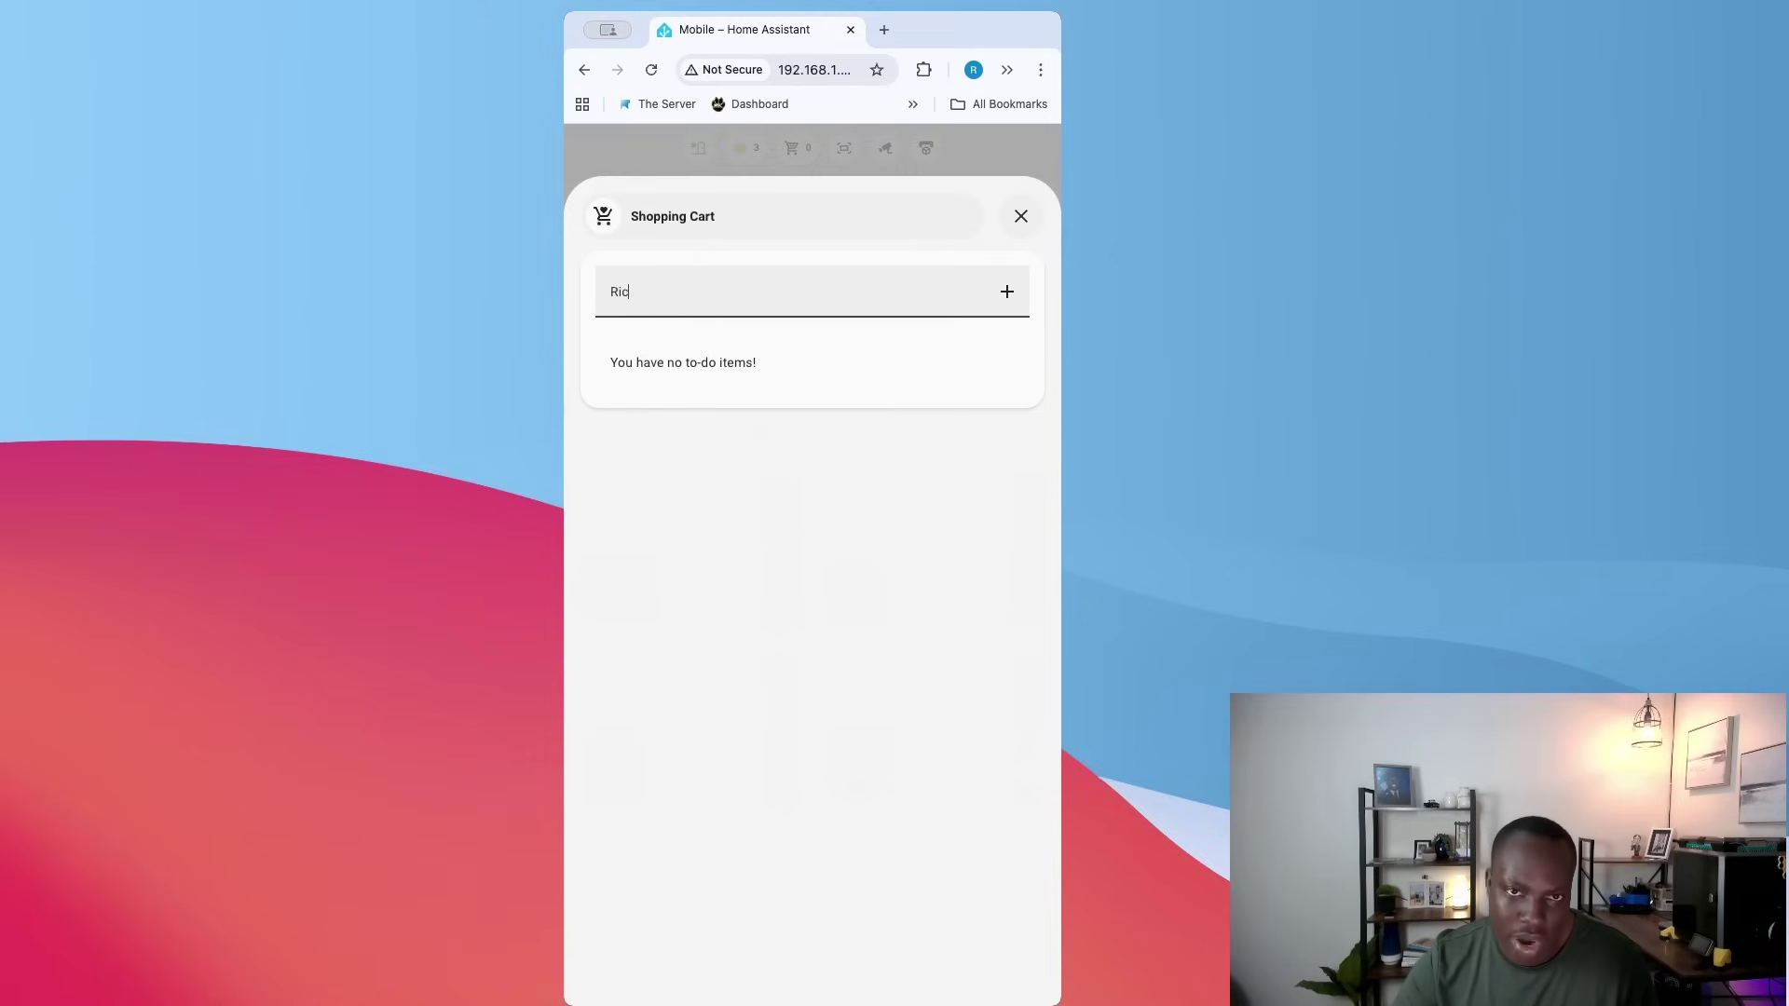
{"action": "type", "text": "e"}
{"action": "key", "text": "Return"}
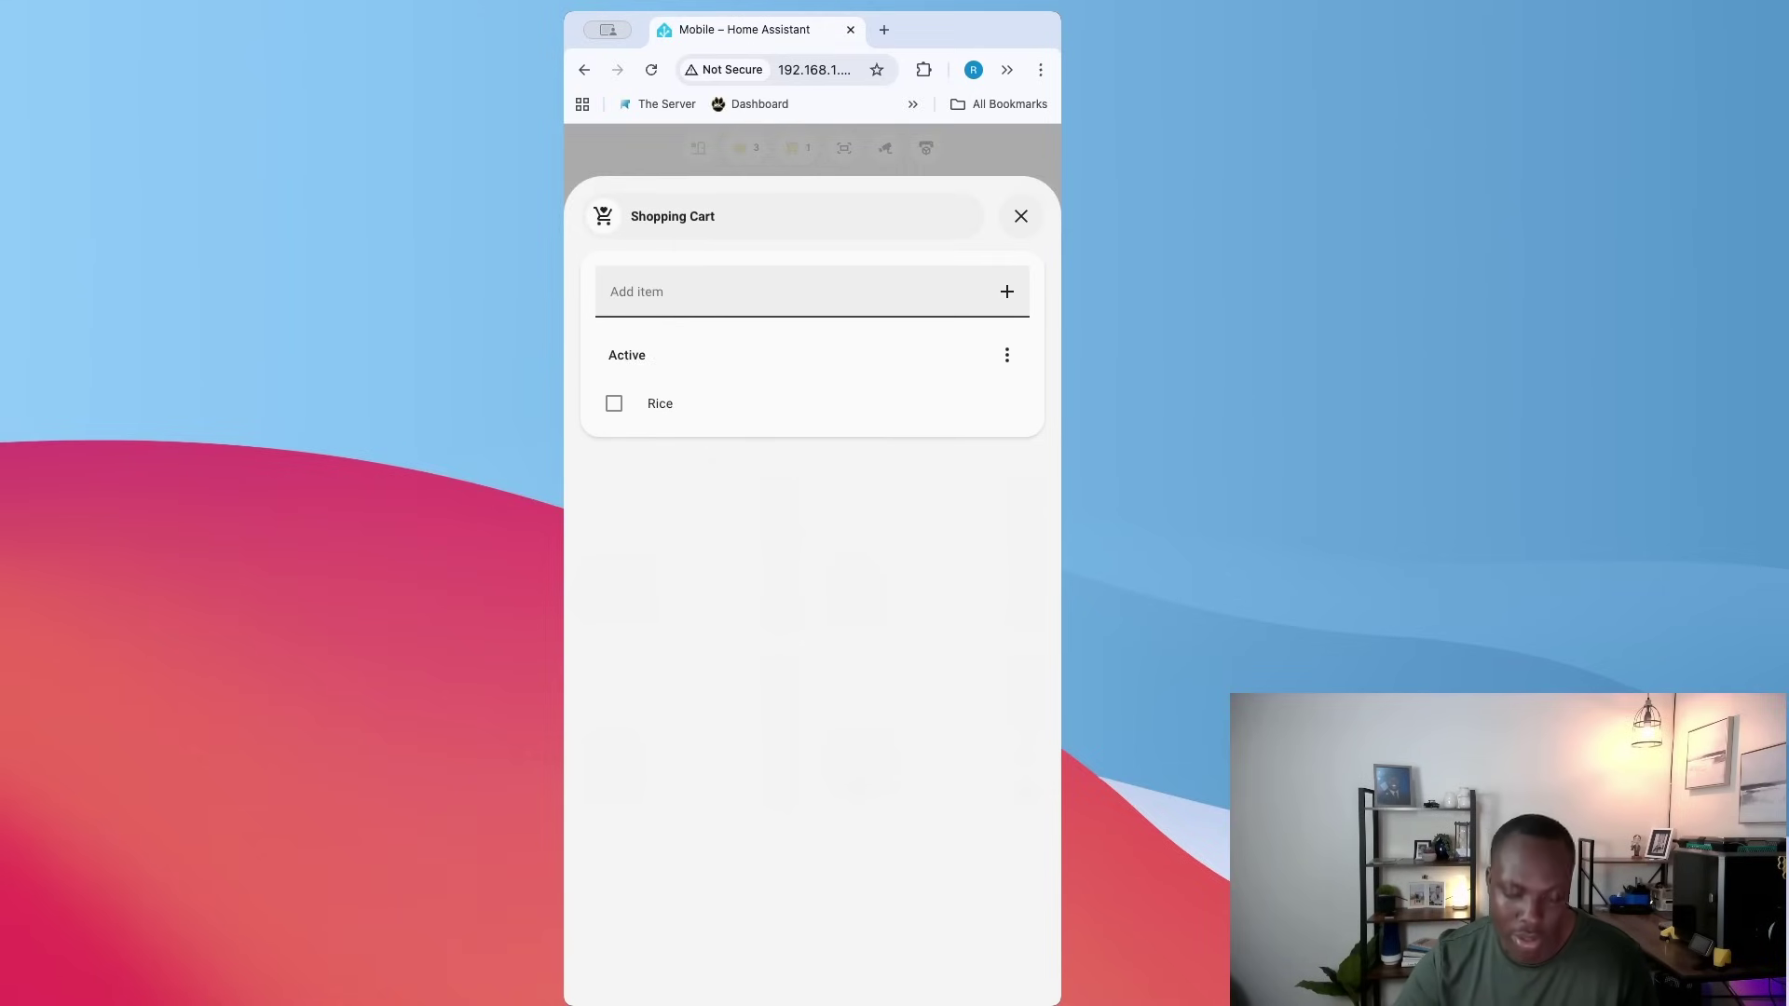
{"action": "type", "text": "Beans"}
{"action": "key", "text": "Return"}
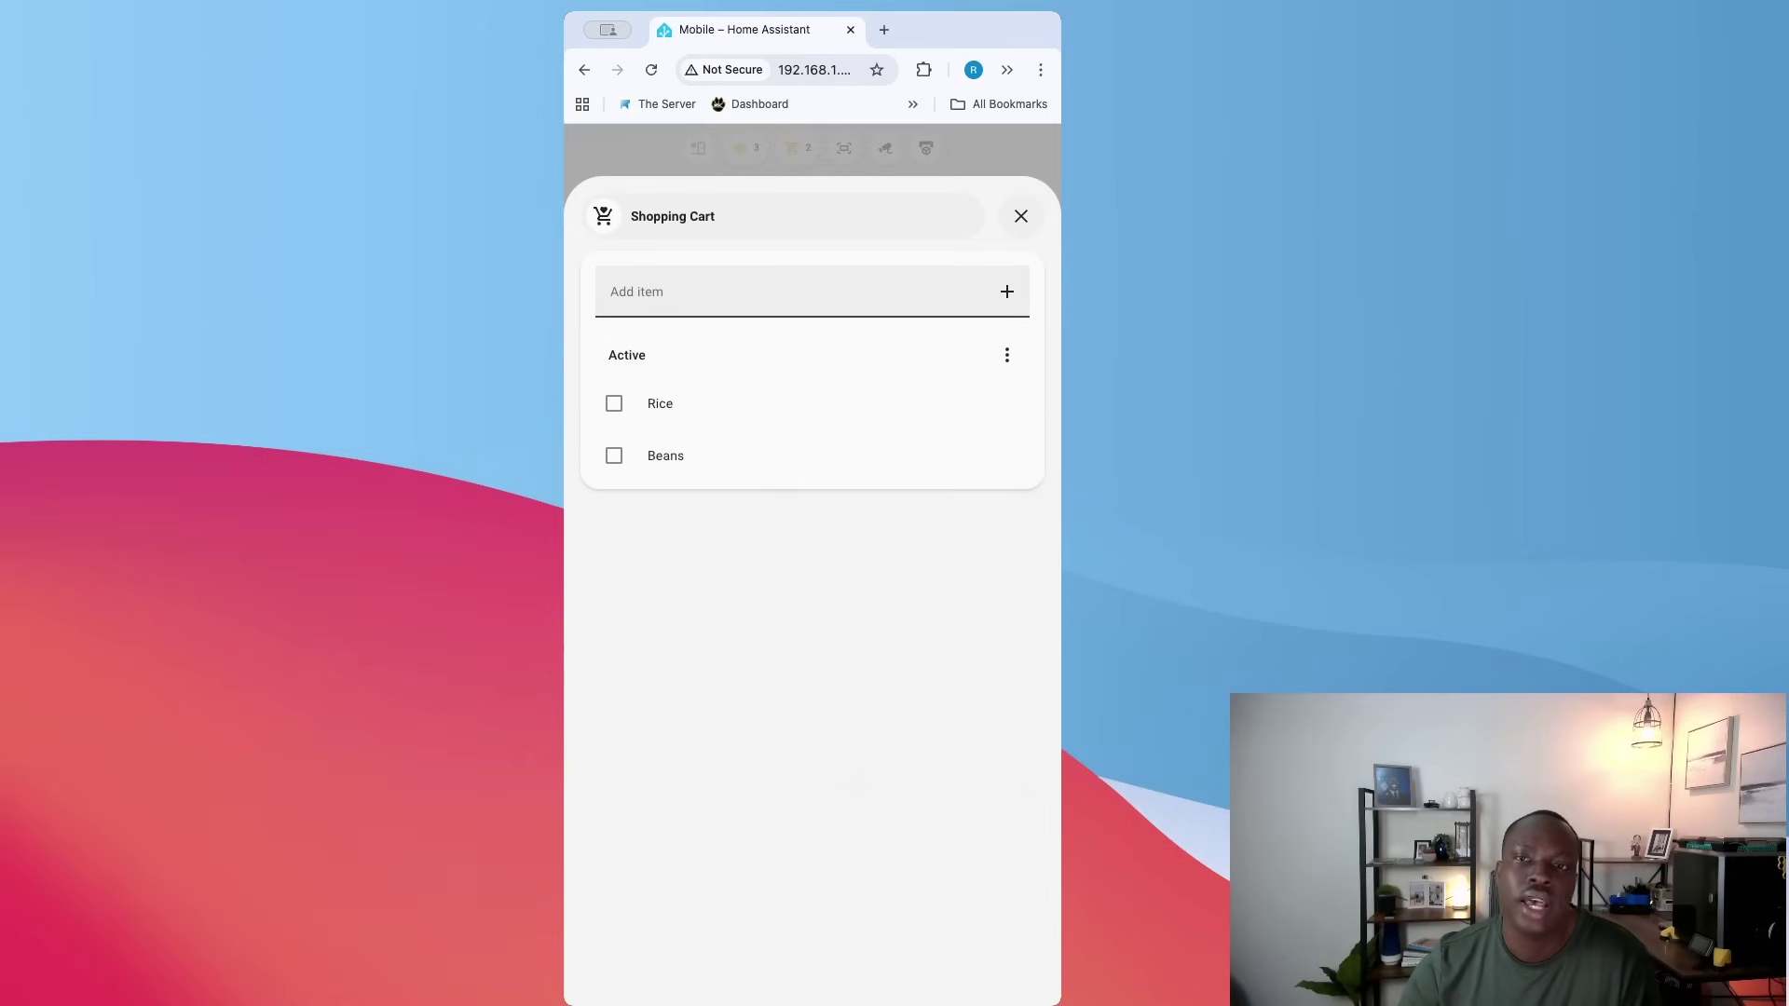
{"action": "left_click", "coordinate": [1021, 216]}
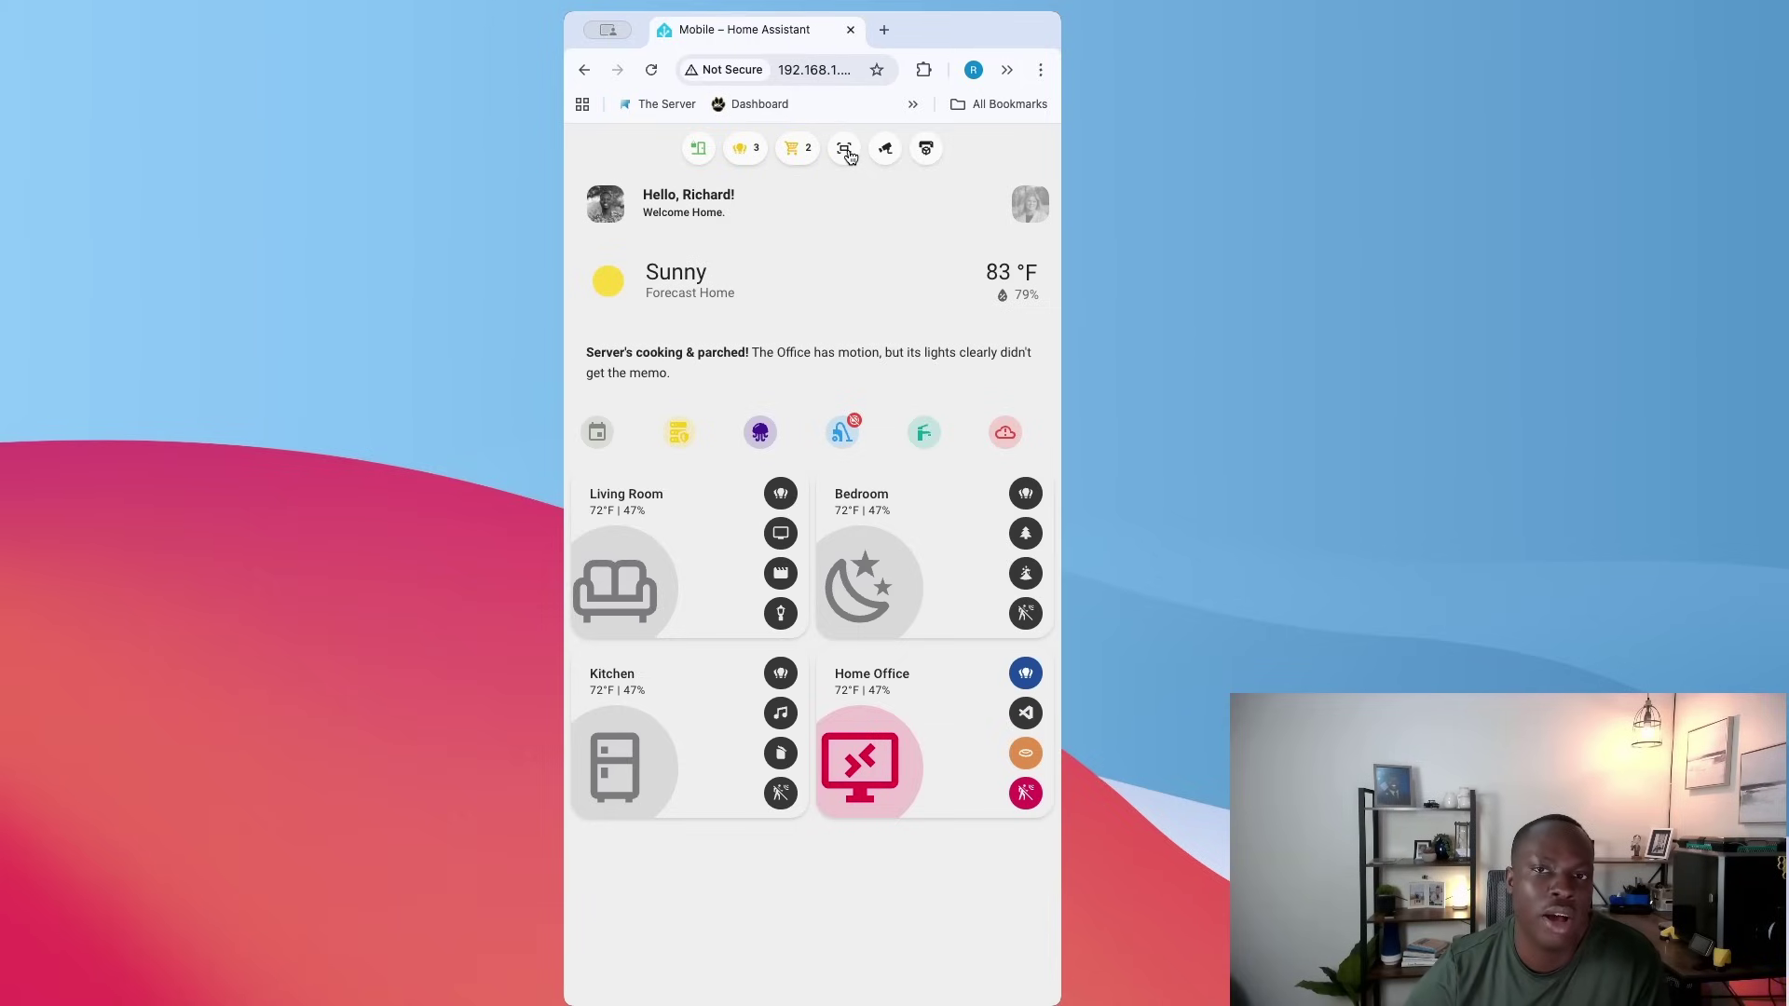
{"action": "left_click", "coordinate": [846, 151]}
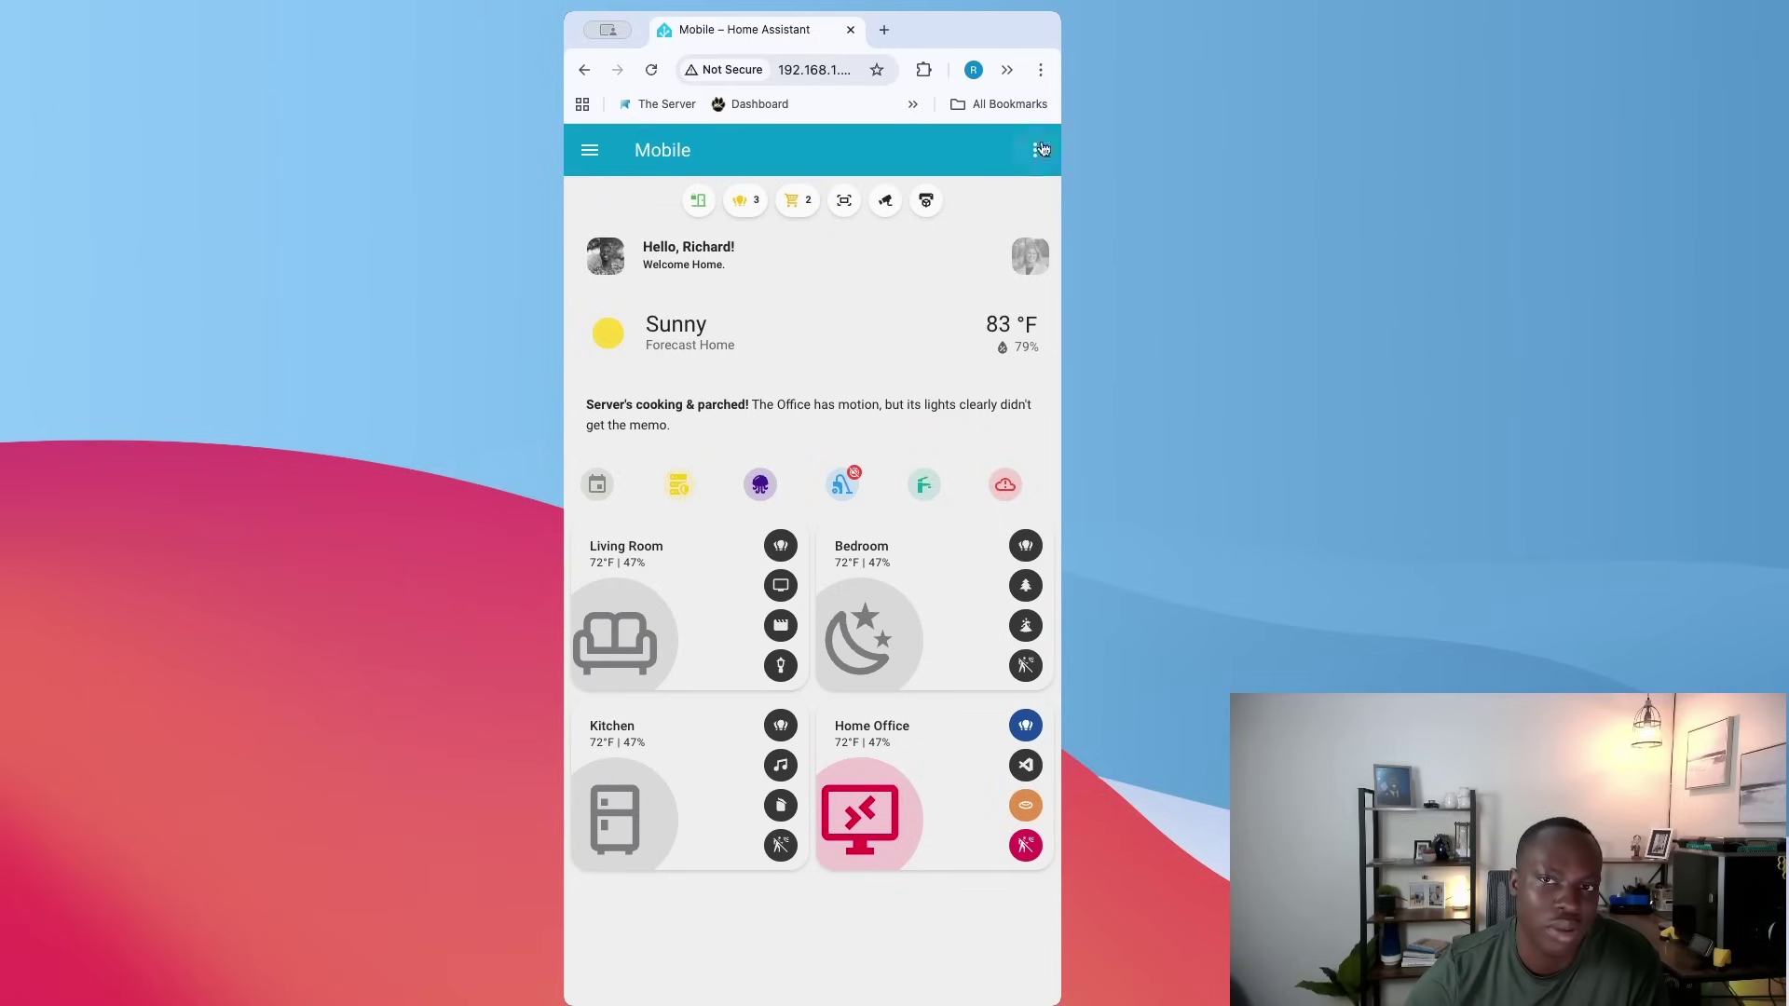
{"action": "scroll", "coordinate": [847, 205], "scroll_direction": "down", "scroll_amount": 1}
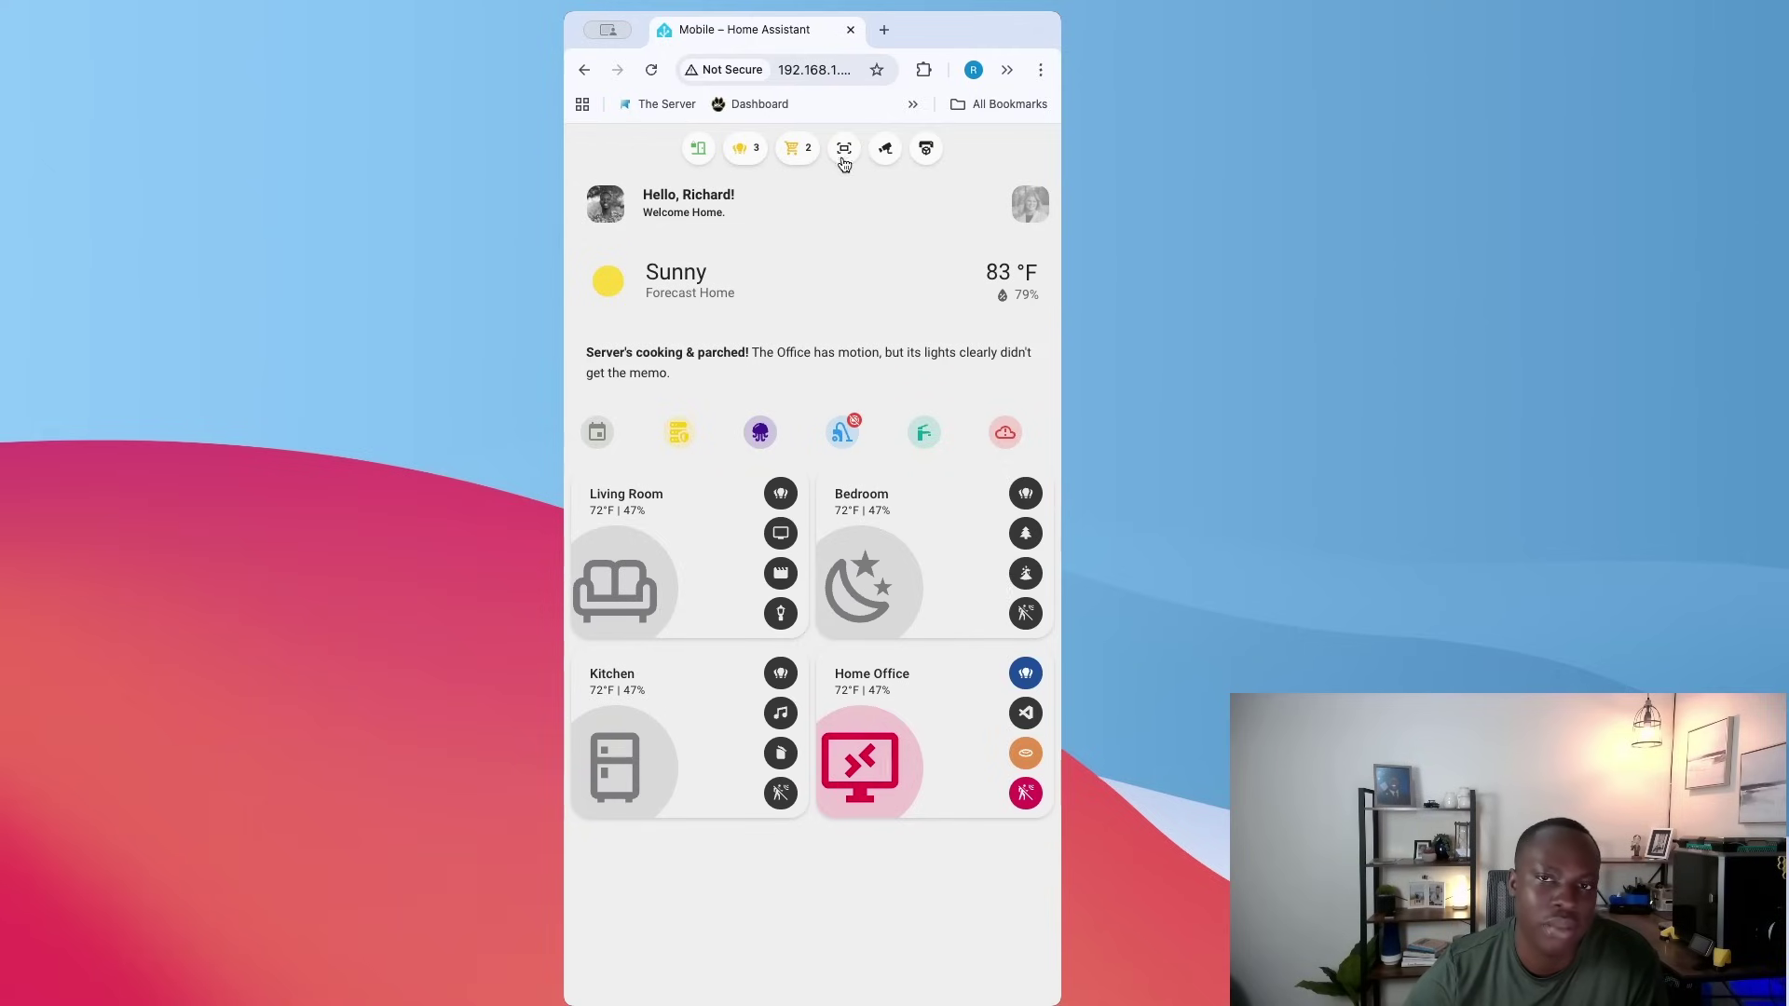
Open Road Conditions and browse the traffic-camera feeds from West of Wayne down to Pilger: US 275: E
{"action": "left_click", "coordinate": [886, 149]}
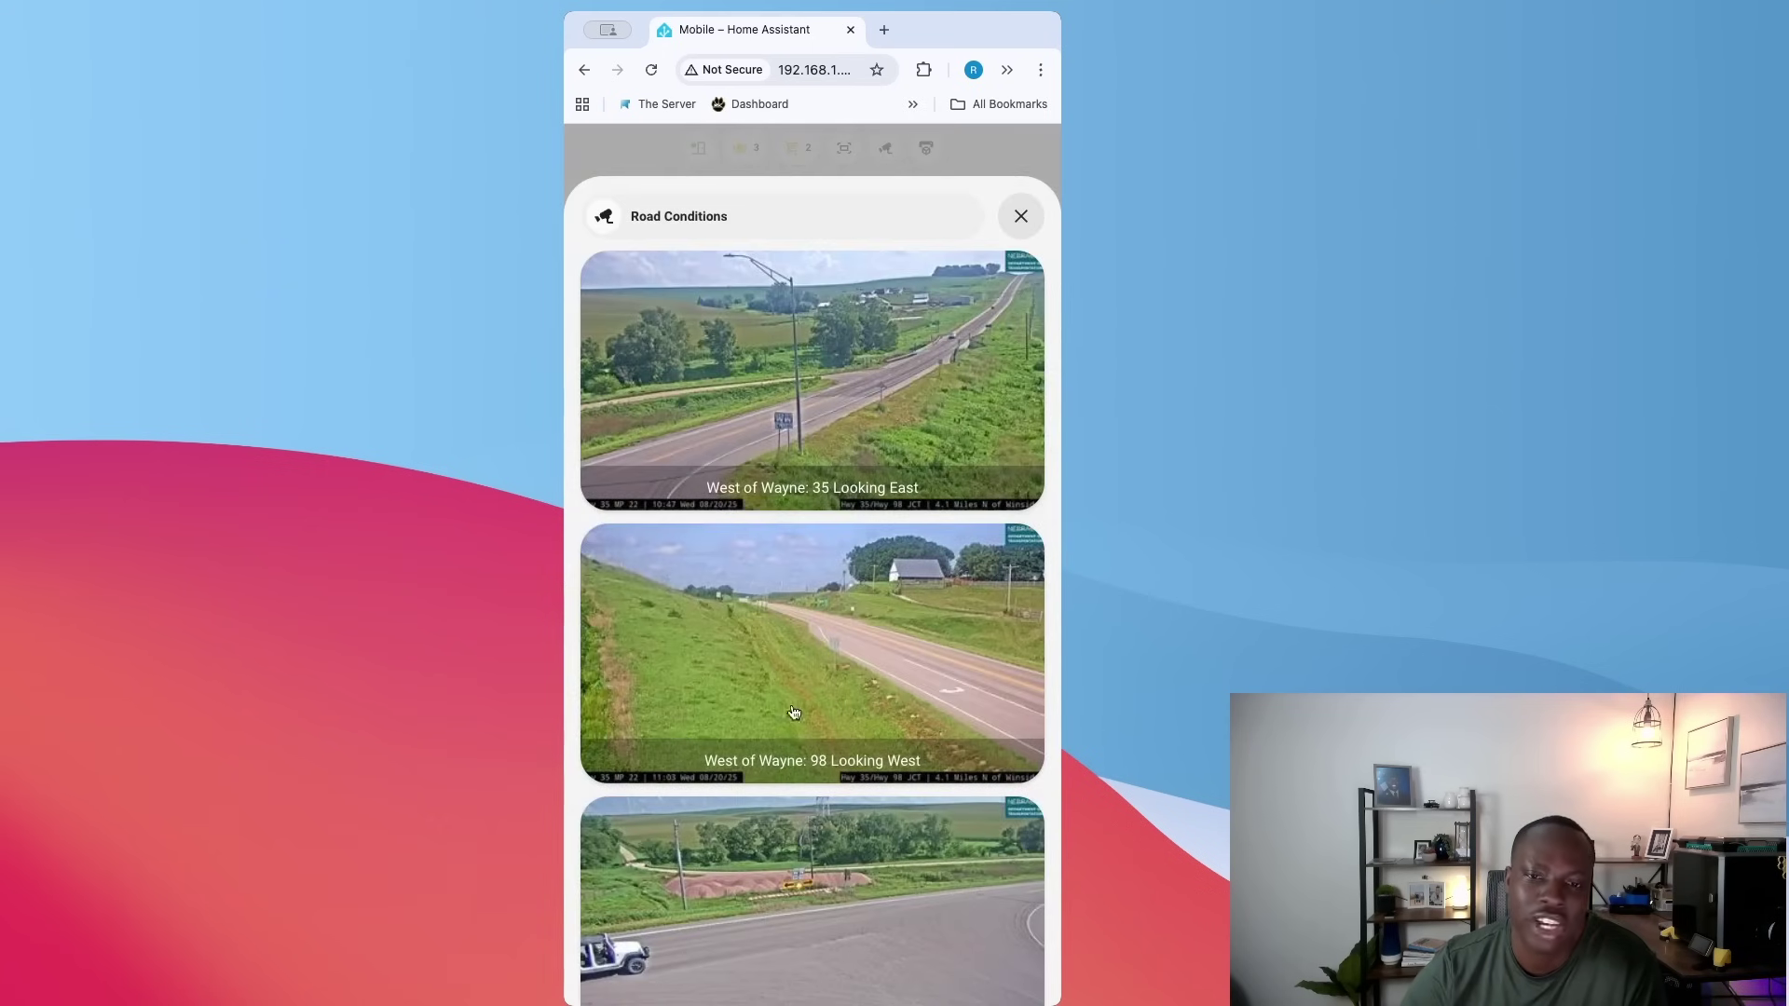
{"action": "scroll", "coordinate": [778, 724], "scroll_direction": "down", "scroll_amount": 1}
{"action": "scroll", "coordinate": [778, 724], "scroll_direction": "down", "scroll_amount": 2}
{"action": "scroll", "coordinate": [783, 652], "scroll_direction": "up", "scroll_amount": 3}
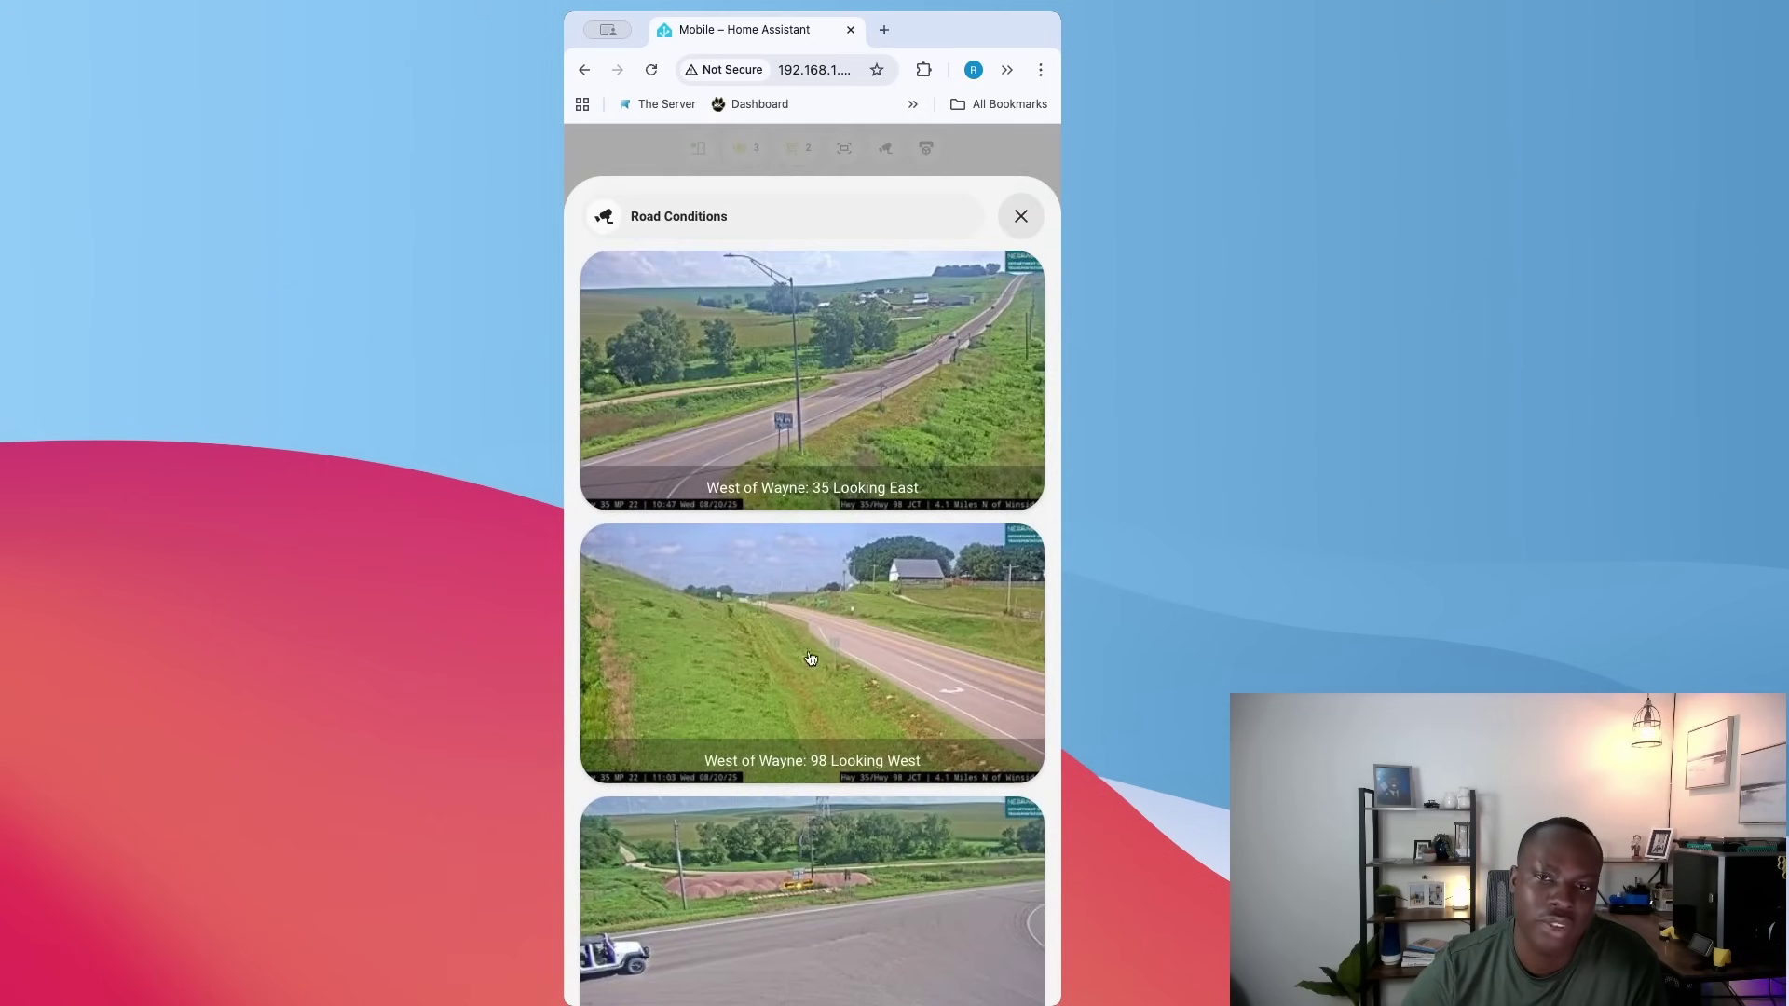
{"action": "scroll", "coordinate": [829, 806], "scroll_direction": "down", "scroll_amount": 5}
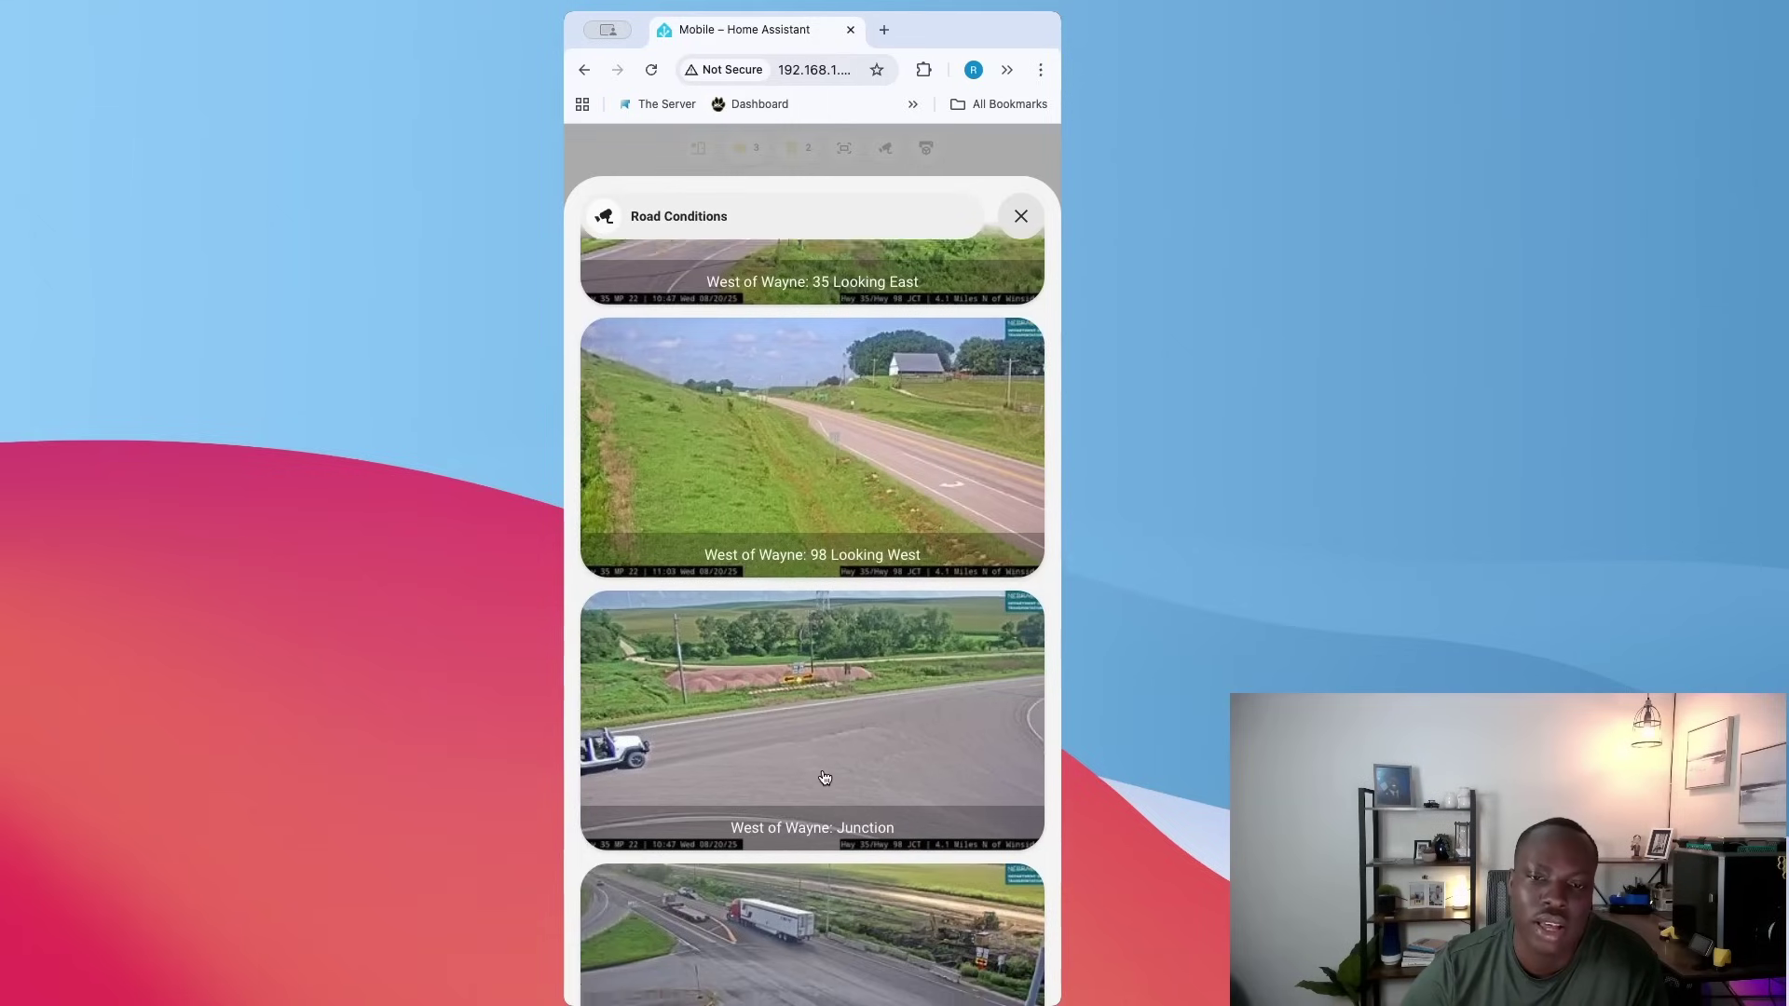
{"action": "scroll", "coordinate": [825, 777], "scroll_direction": "up", "scroll_amount": 5}
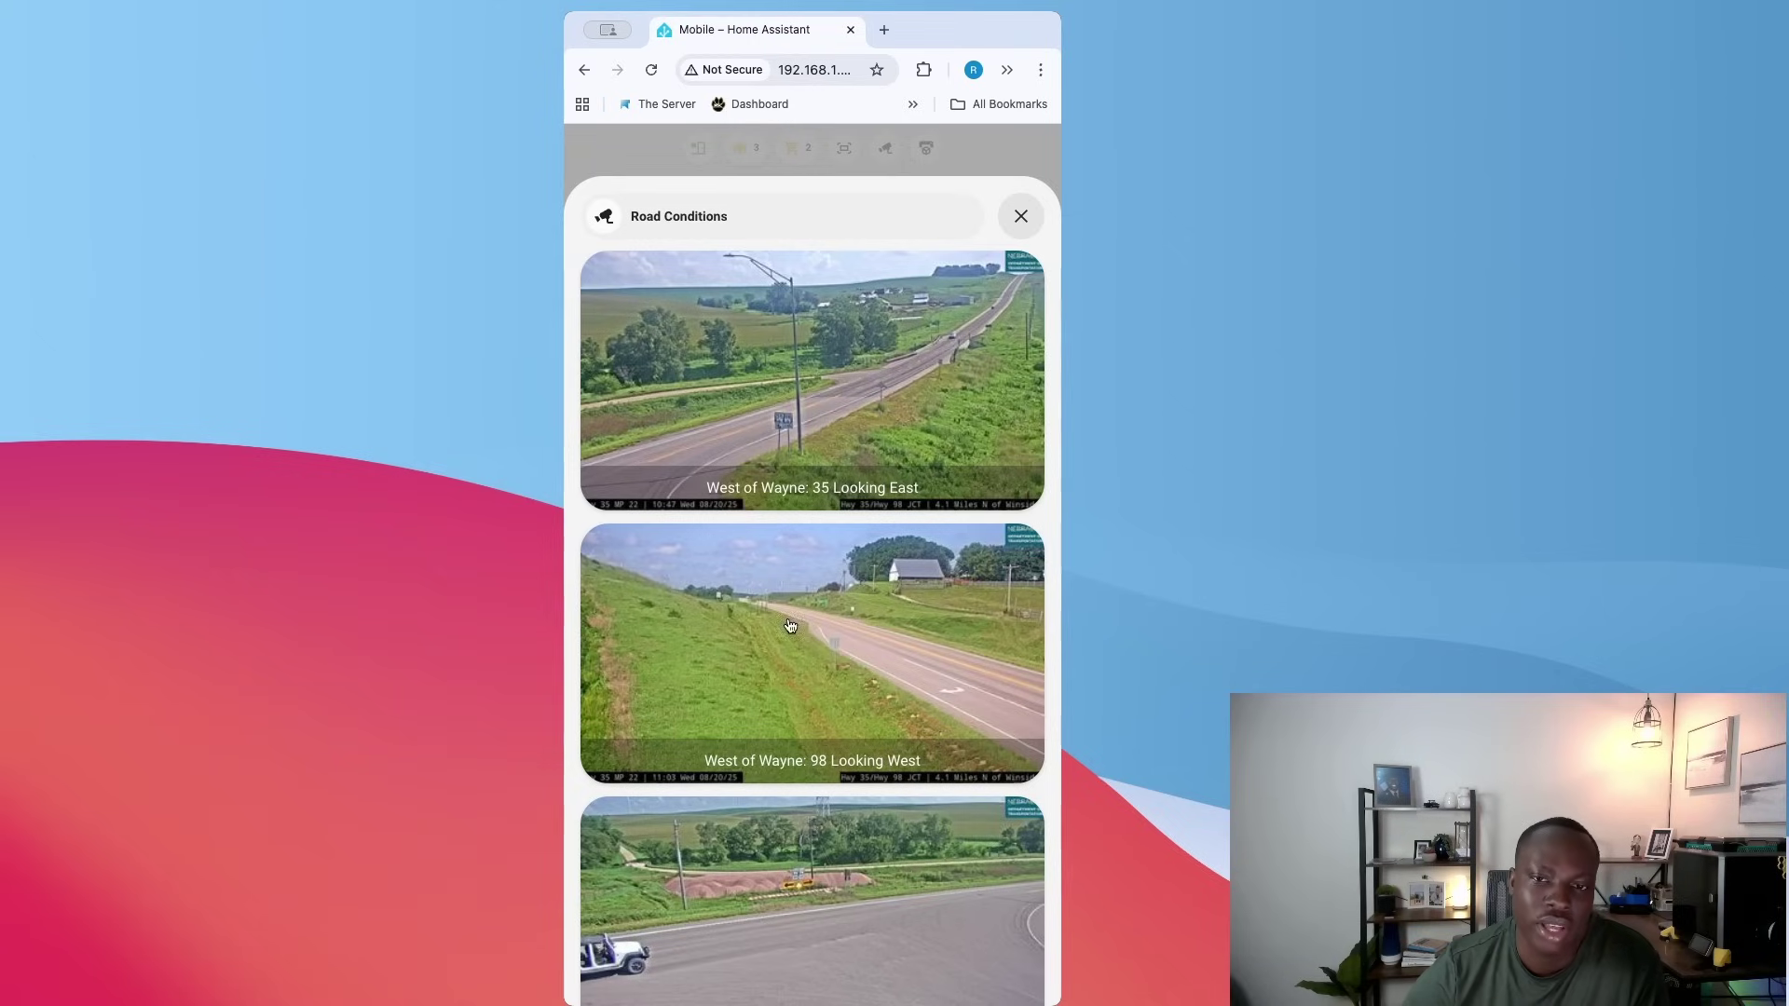
{"action": "scroll", "coordinate": [837, 612], "scroll_direction": "down", "scroll_amount": 3}
{"action": "scroll", "coordinate": [850, 345], "scroll_direction": "up", "scroll_amount": 3}
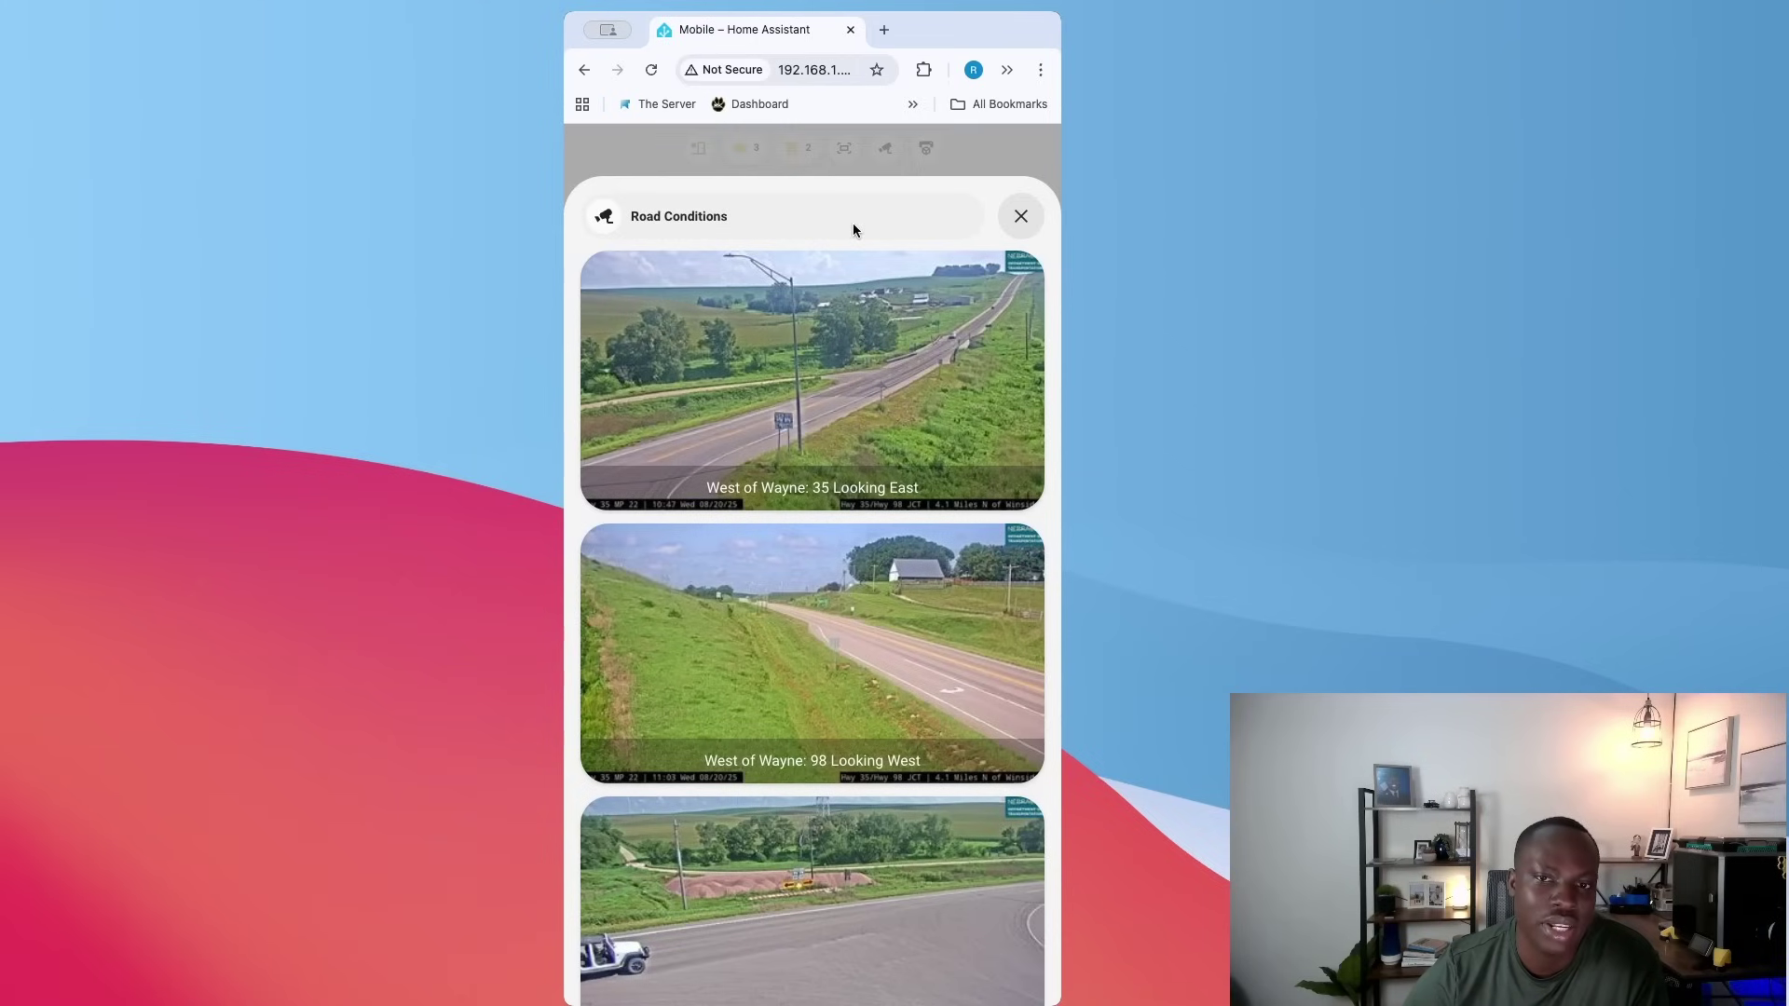
{"action": "scroll", "coordinate": [796, 788], "scroll_direction": "down", "scroll_amount": 5}
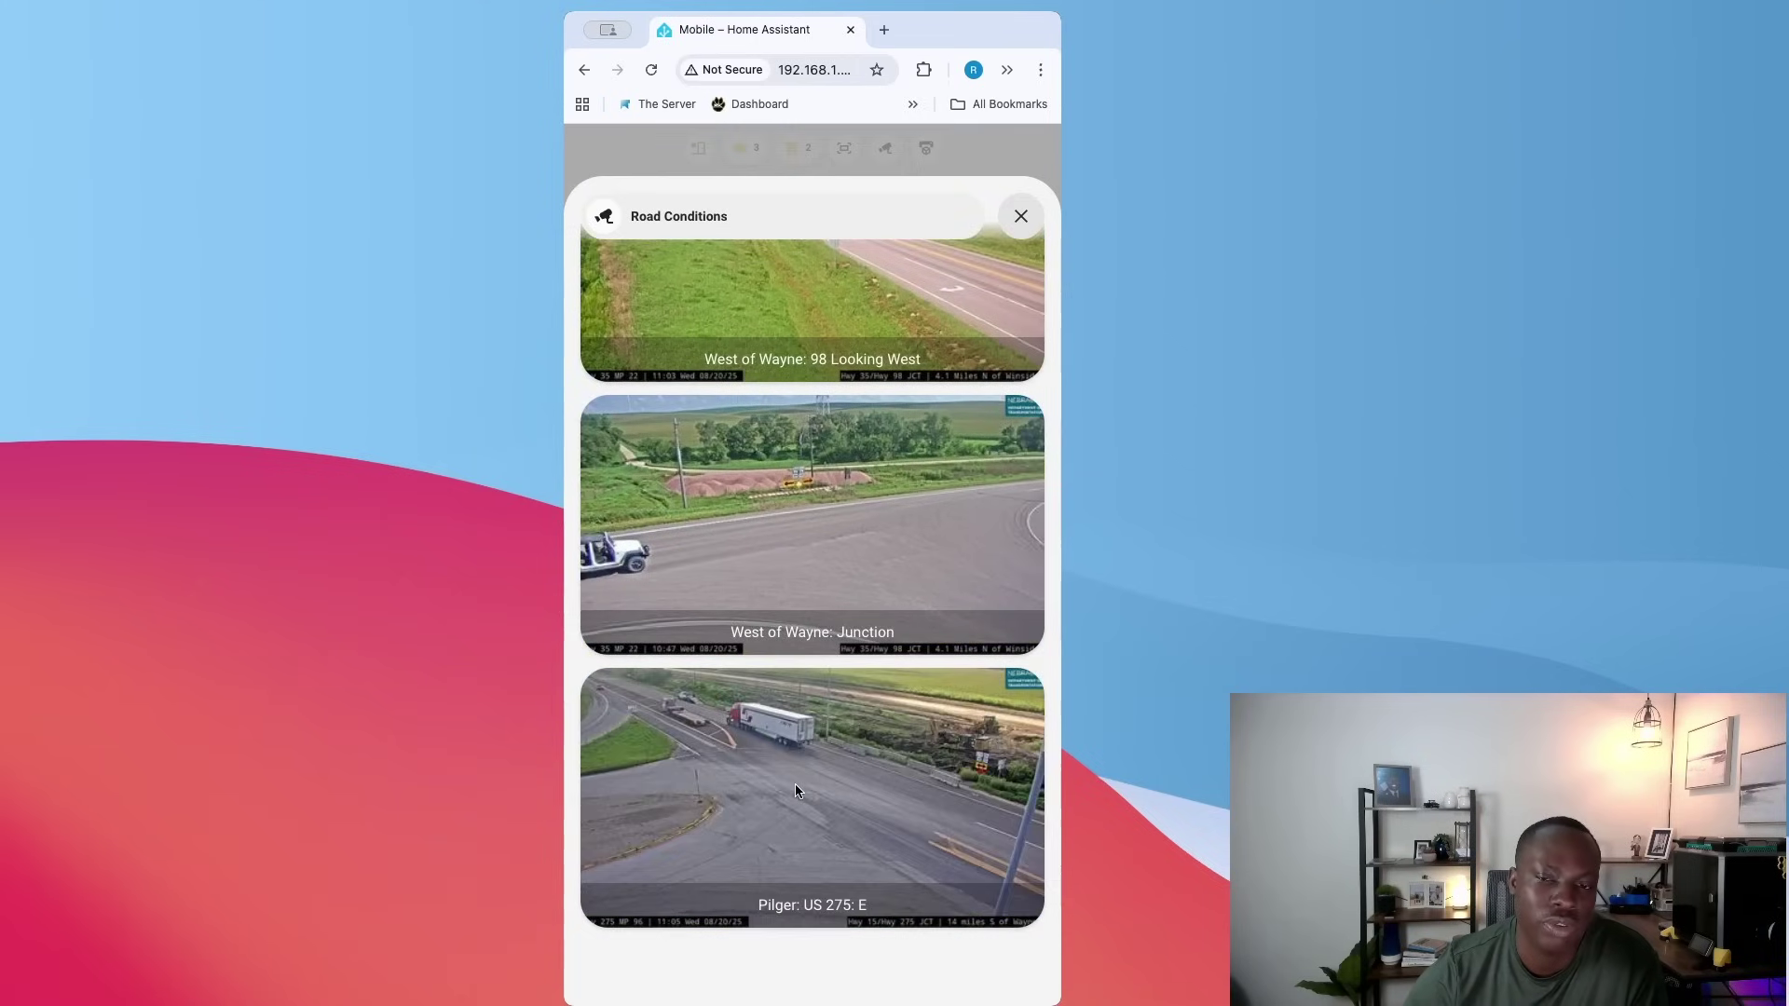
{"action": "scroll", "coordinate": [796, 791], "scroll_direction": "up", "scroll_amount": 5}
{"action": "scroll", "coordinate": [769, 522], "scroll_direction": "down", "scroll_amount": 3}
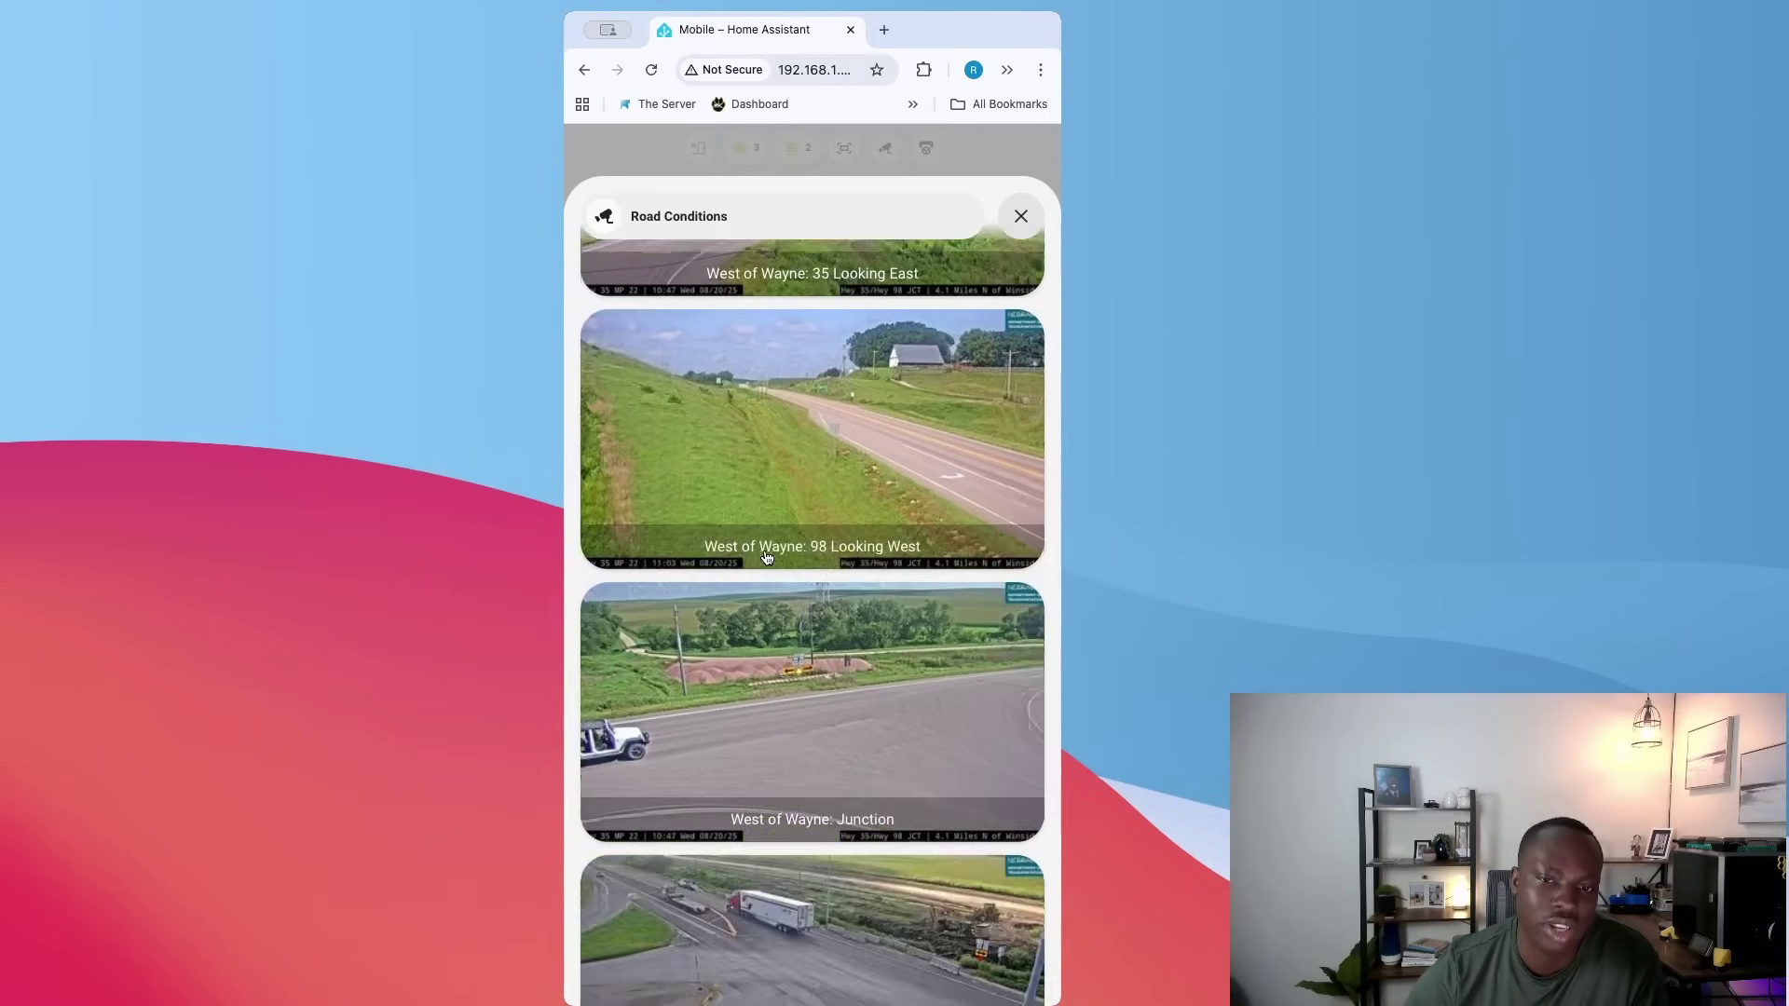
{"action": "scroll", "coordinate": [769, 557], "scroll_direction": "down", "scroll_amount": 2}
{"action": "scroll", "coordinate": [755, 763], "scroll_direction": "up", "scroll_amount": 5}
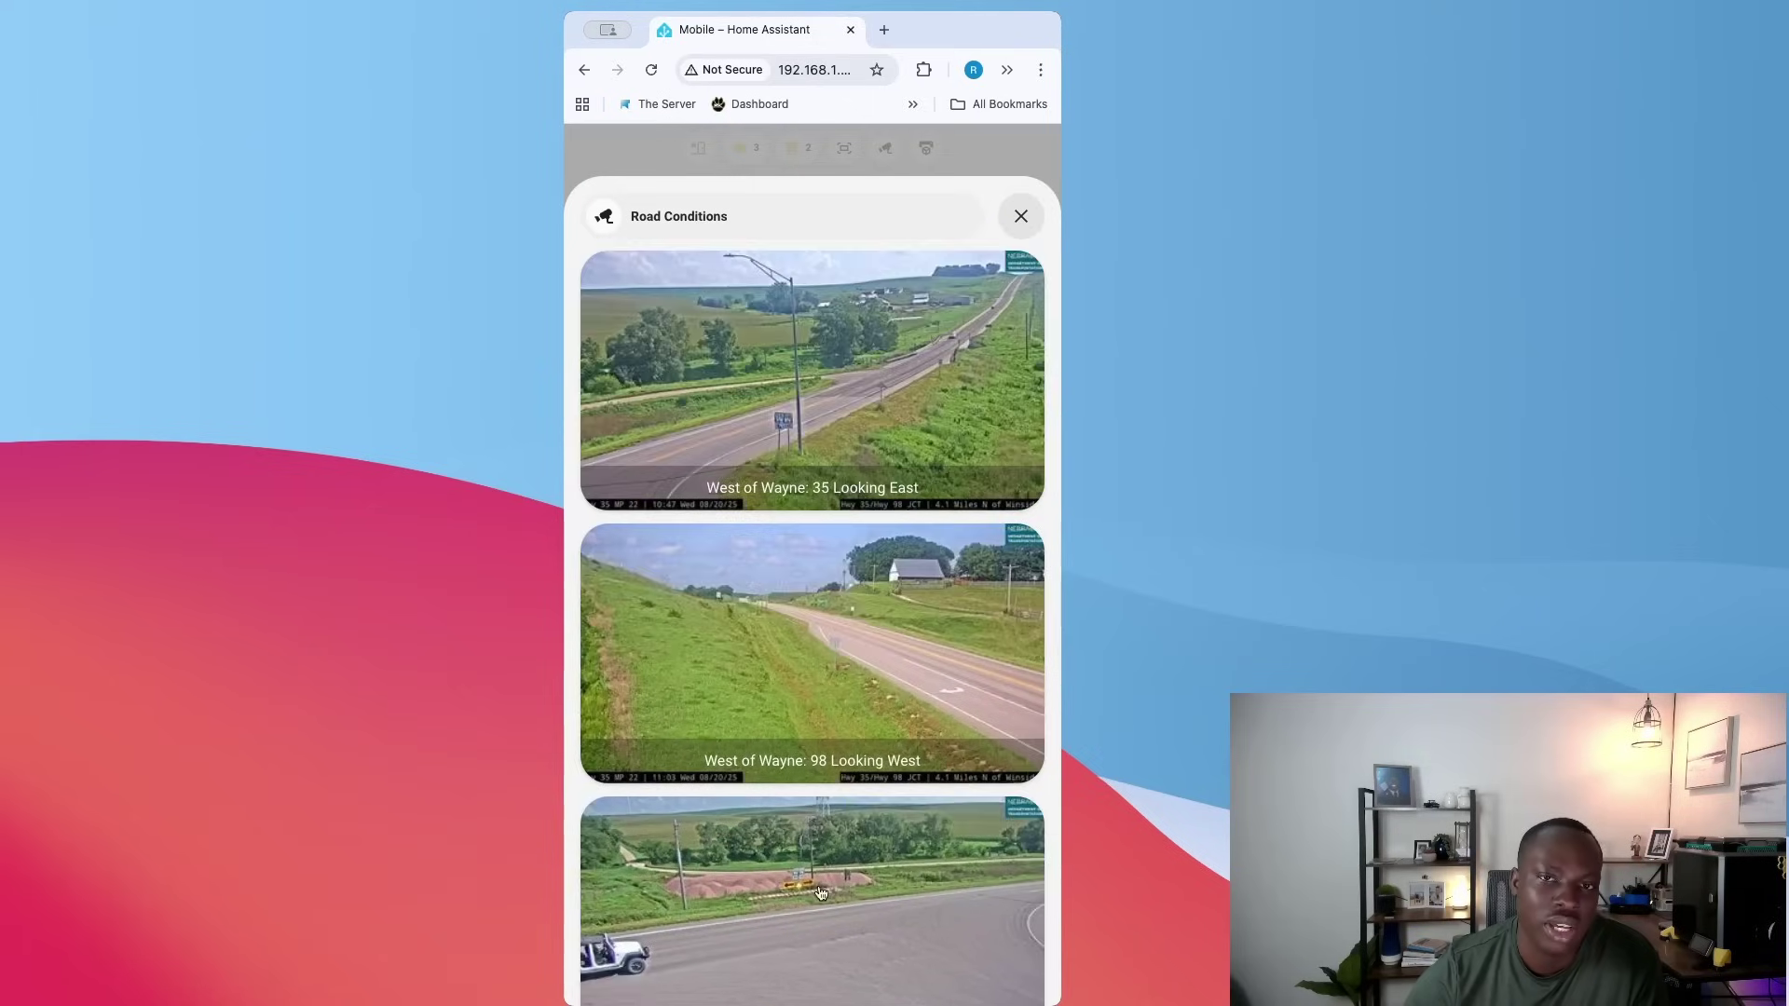
{"action": "scroll", "coordinate": [816, 716], "scroll_direction": "down", "scroll_amount": 5}
{"action": "scroll", "coordinate": [780, 450], "scroll_direction": "up", "scroll_amount": 5}
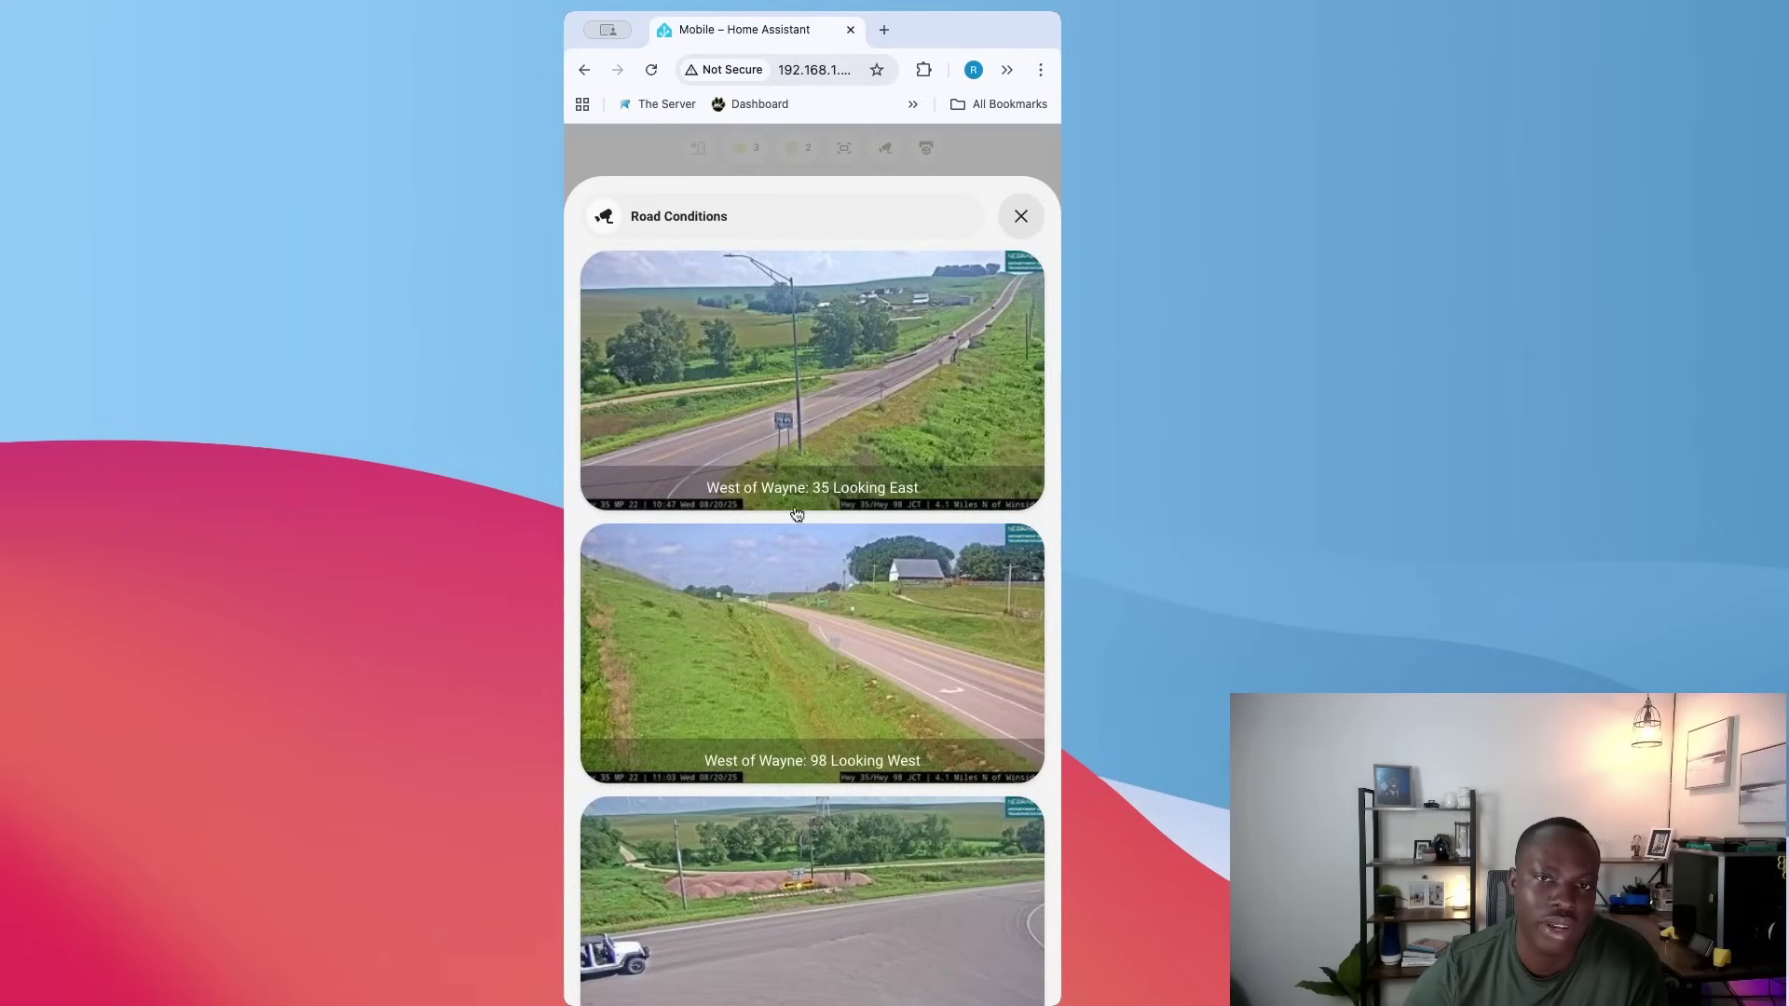
Close the road cameras and switch the Creality K1C Printer's power on
{"action": "left_click", "coordinate": [1021, 216]}
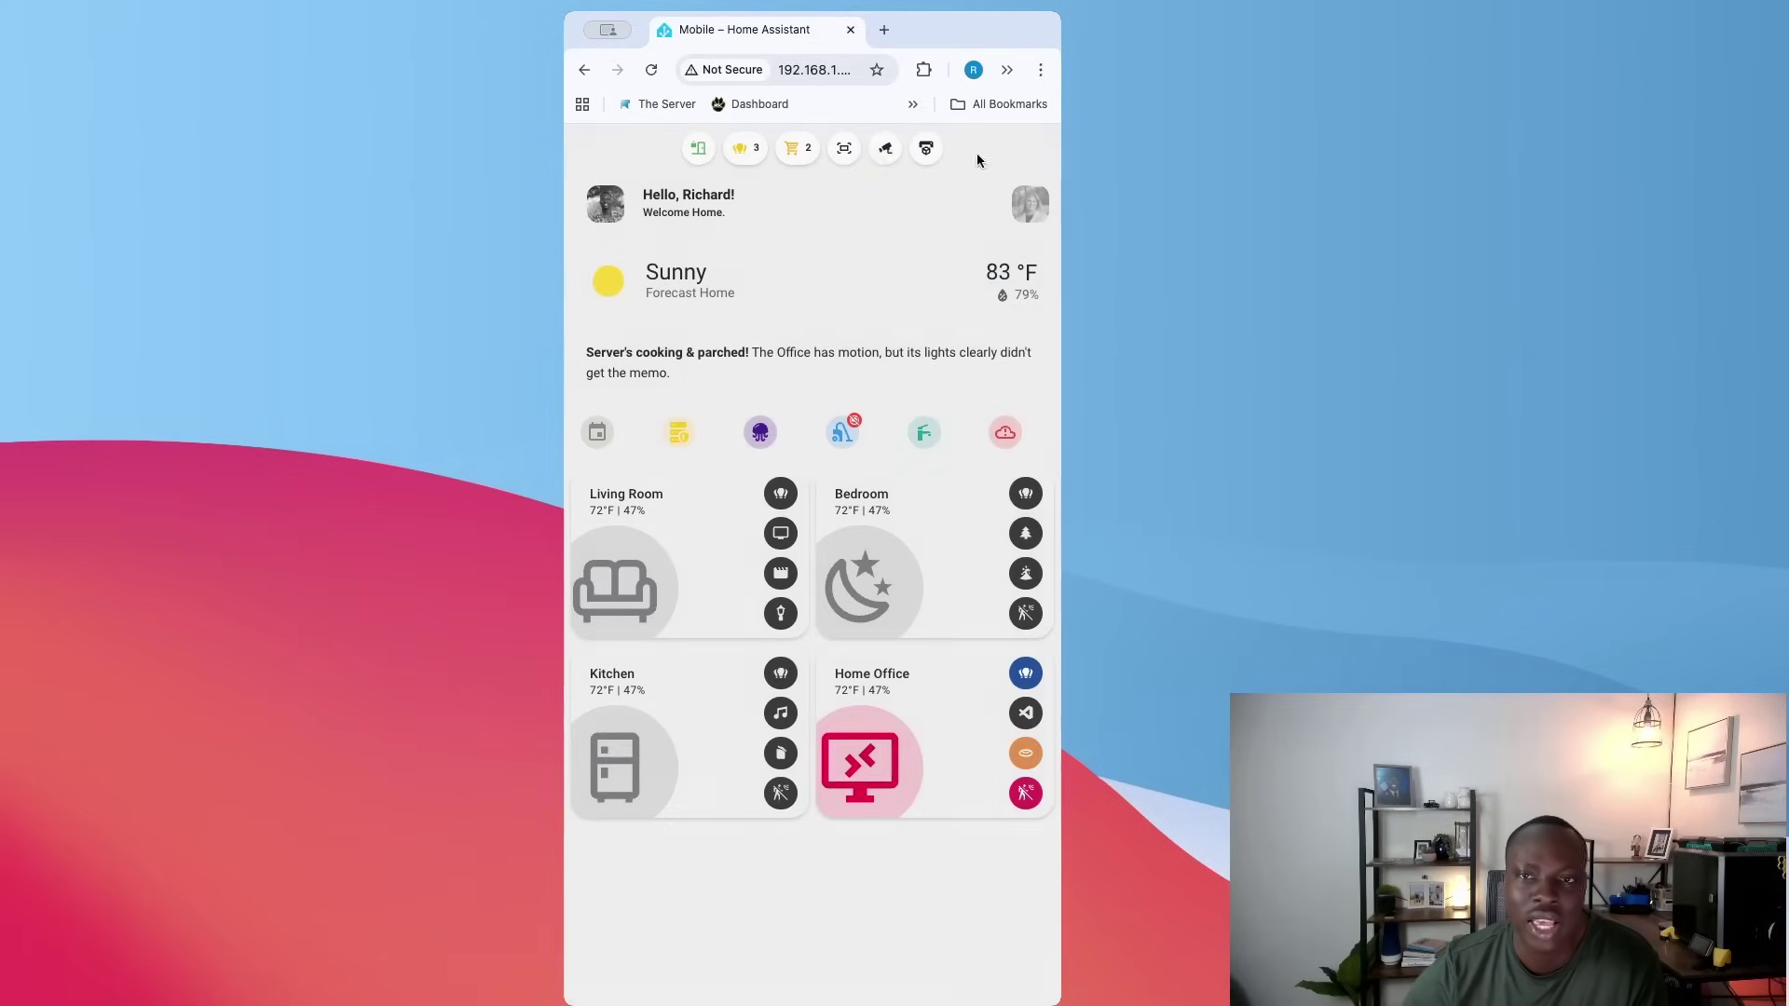
{"action": "left_click", "coordinate": [926, 151]}
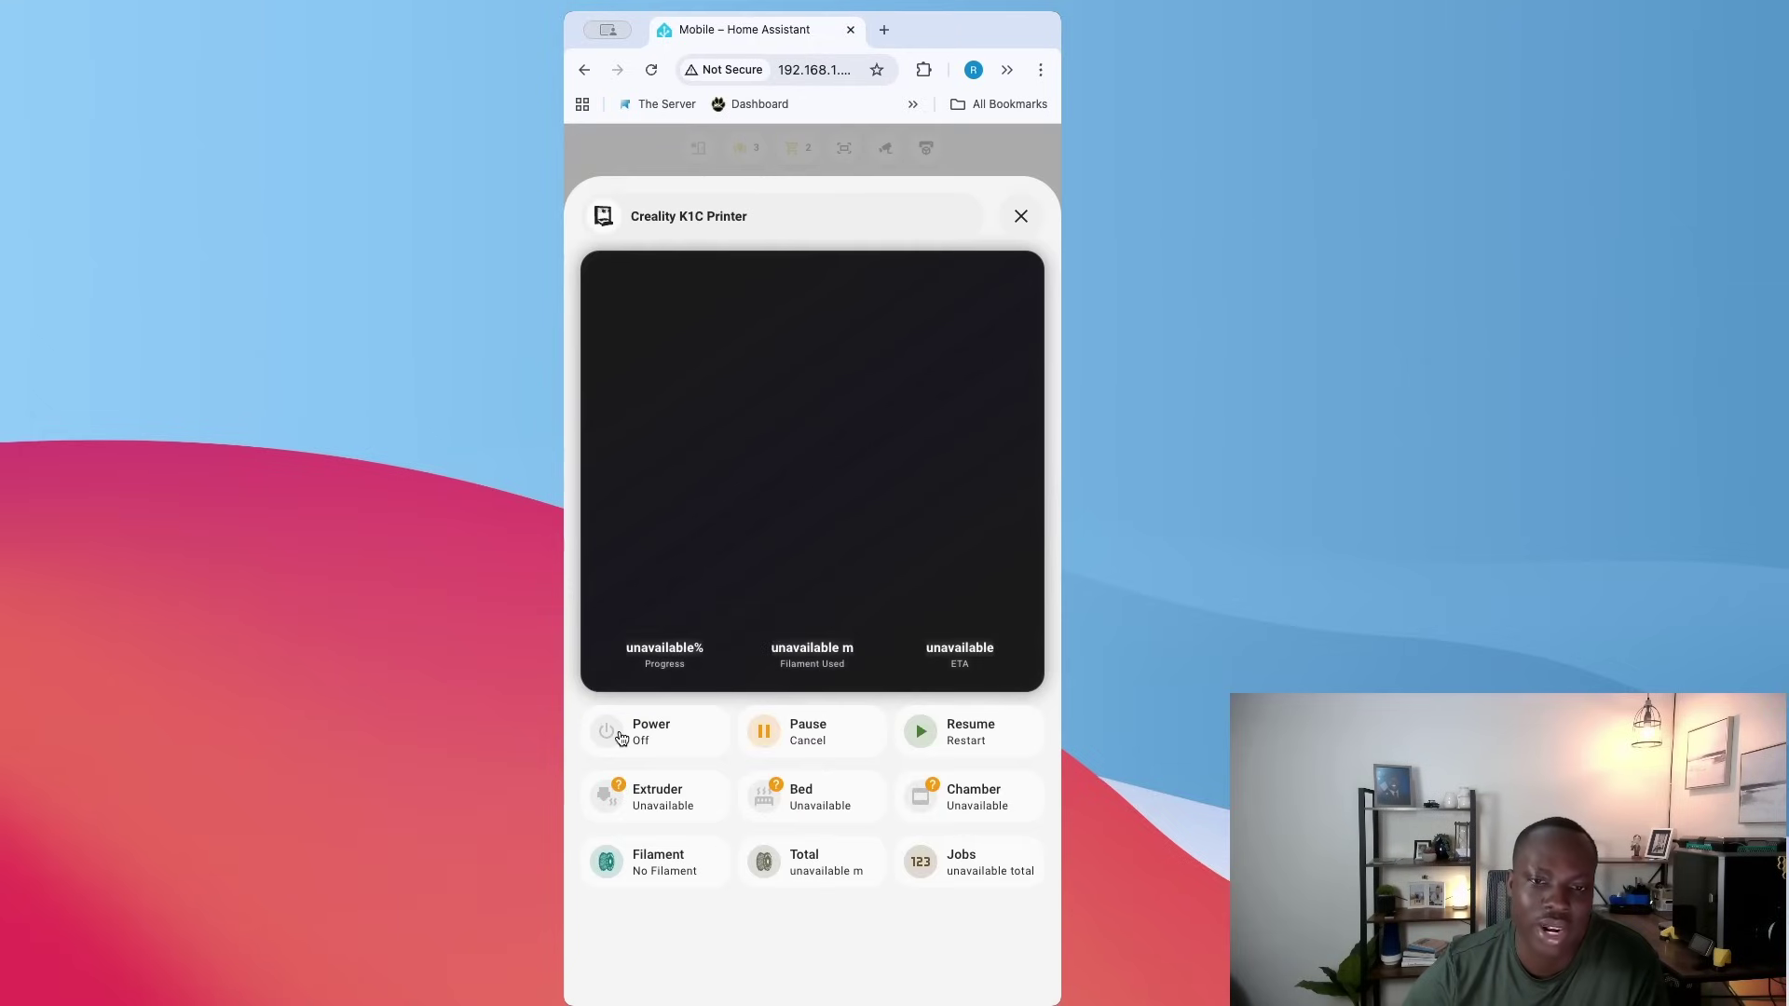
{"action": "left_click", "coordinate": [622, 738]}
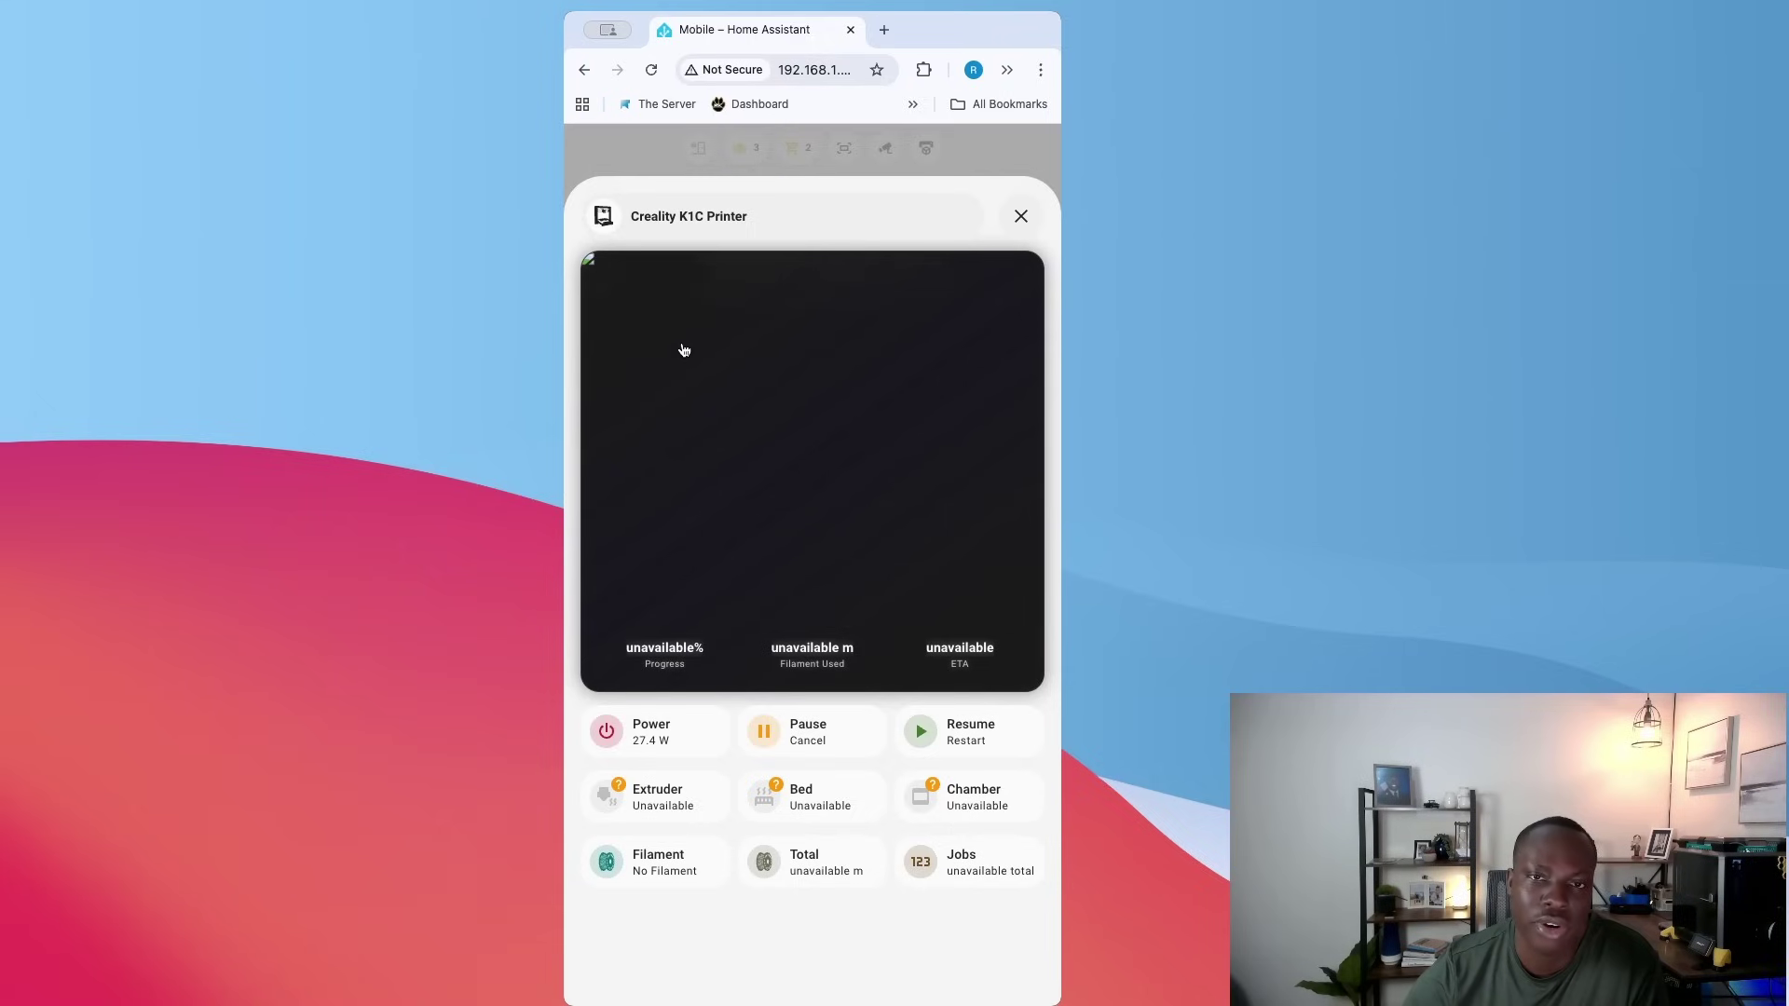
{"action": "left_click", "coordinate": [1022, 217]}
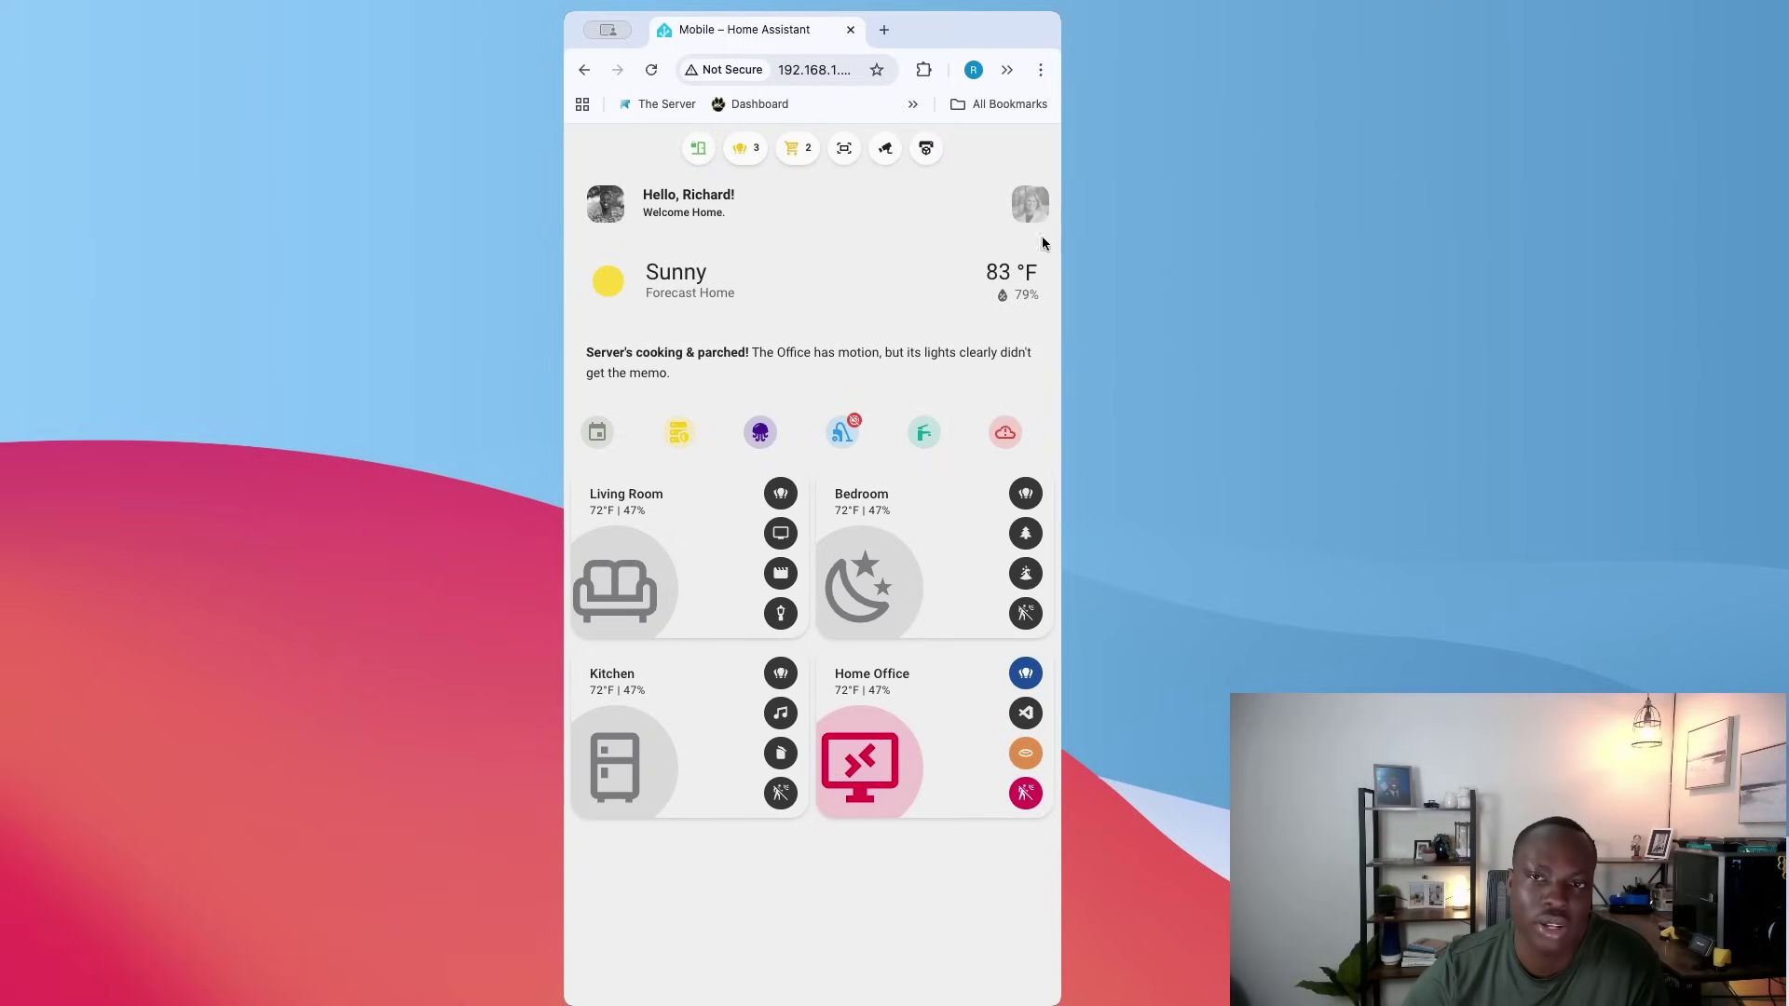
{"action": "left_click", "coordinate": [623, 210]}
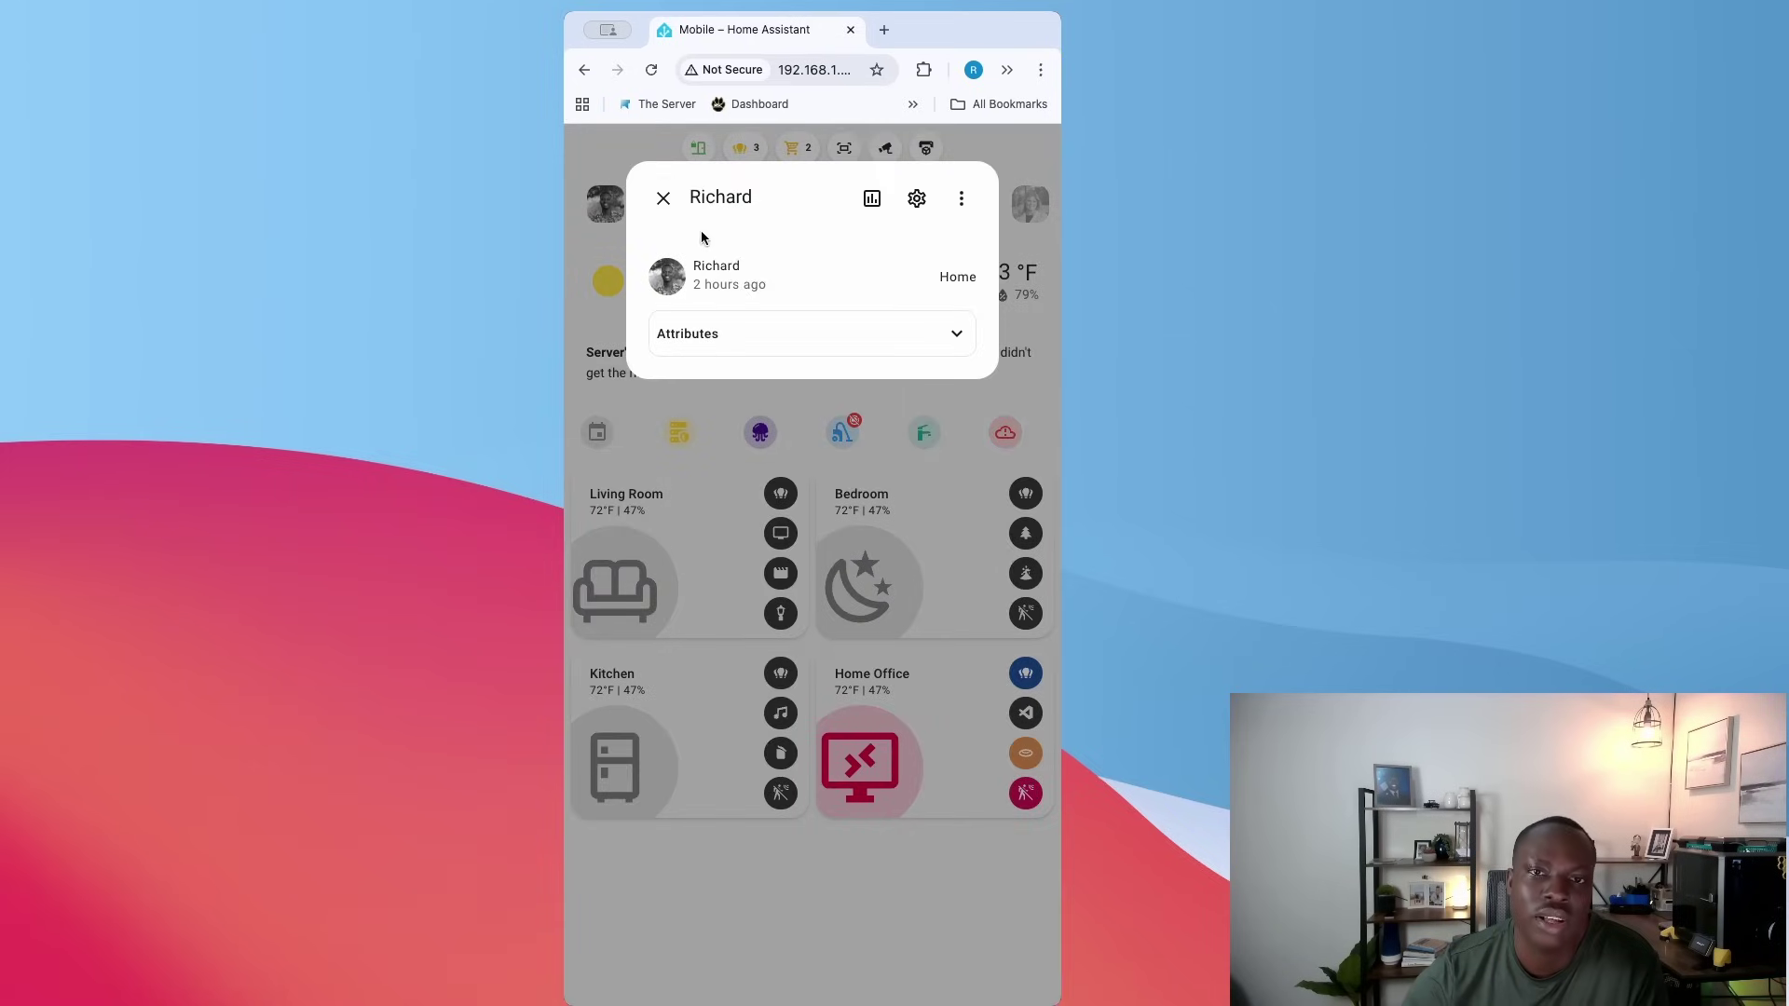
{"action": "left_click", "coordinate": [664, 198]}
{"action": "left_click", "coordinate": [736, 222]}
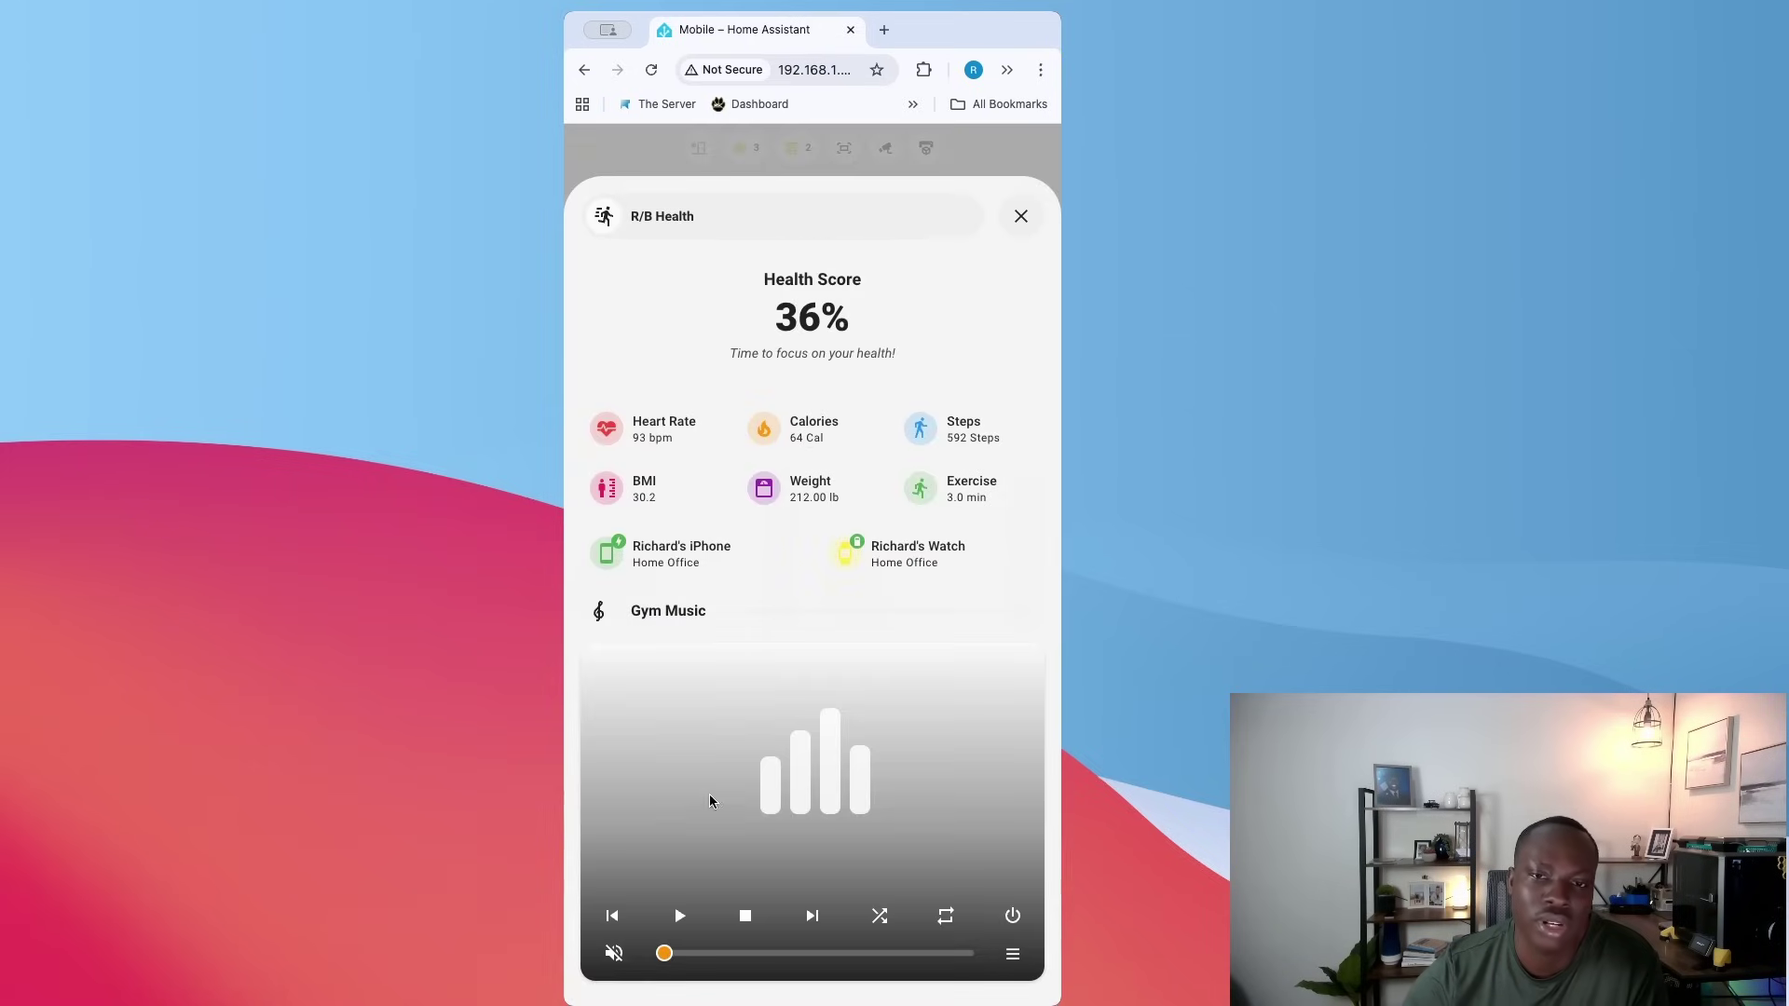
{"action": "scroll", "coordinate": [712, 792], "scroll_direction": "down", "scroll_amount": 1}
{"action": "left_click", "coordinate": [1019, 217]}
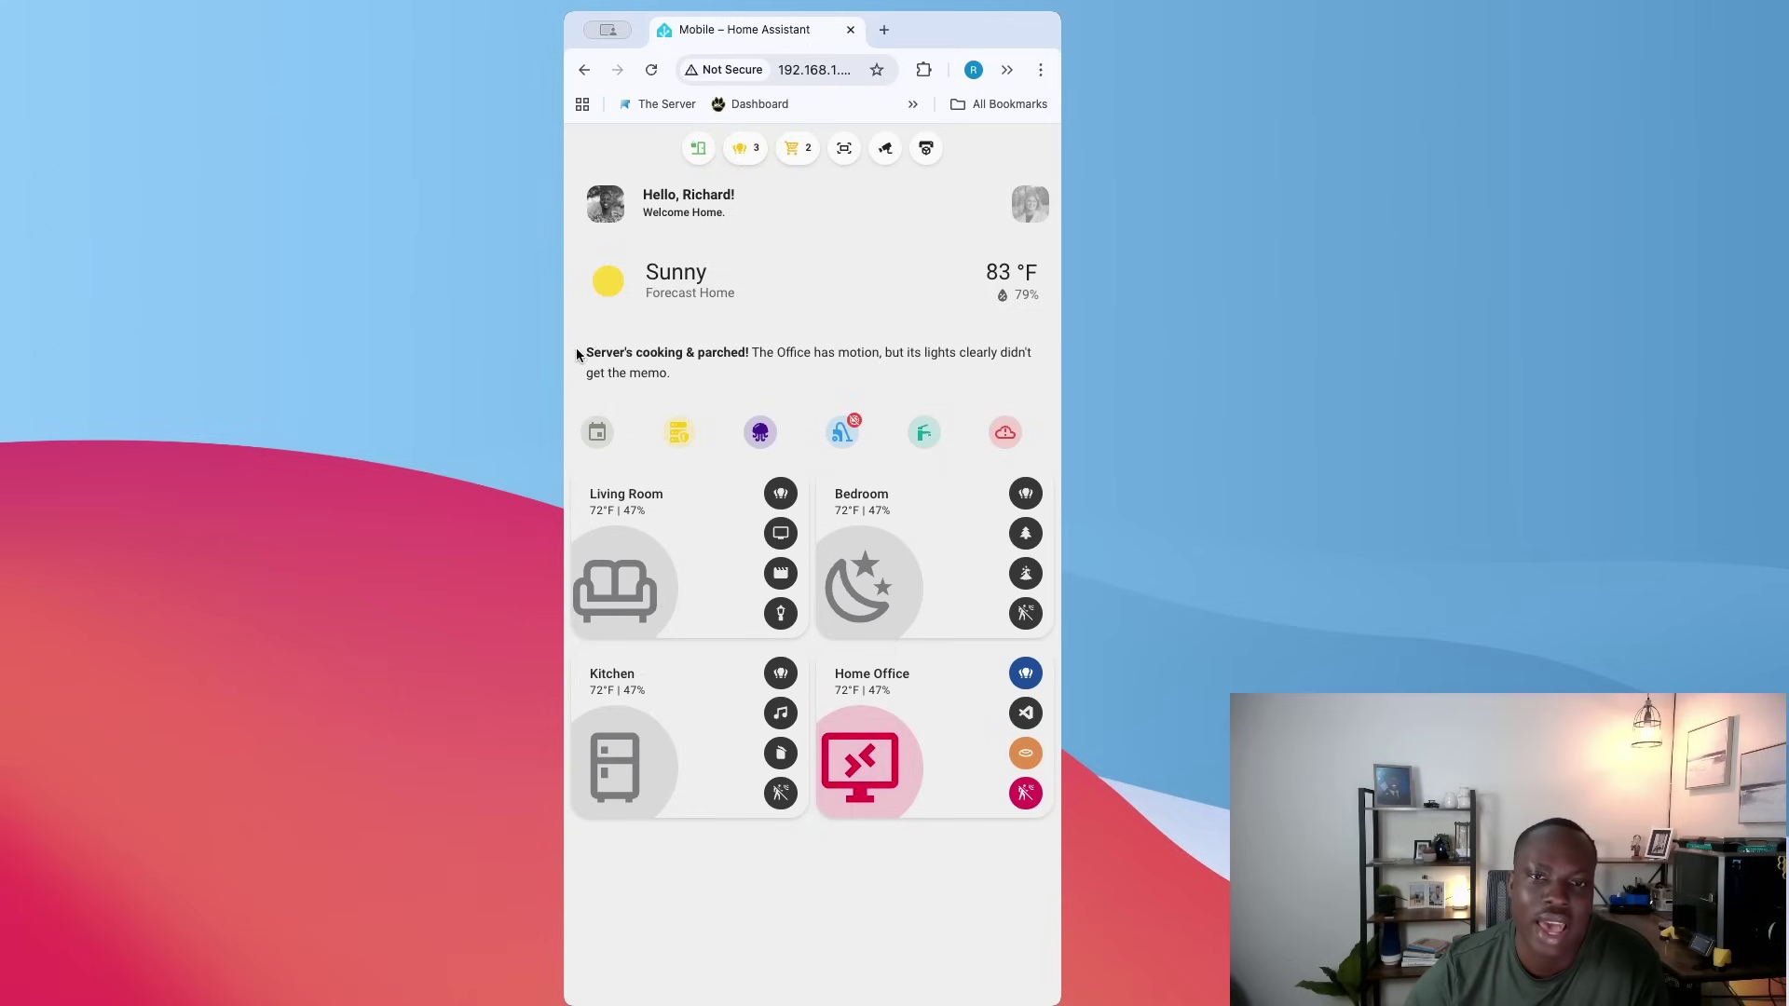
{"action": "left_click_drag", "start_coordinate": [673, 371], "coordinate": [586, 348]}
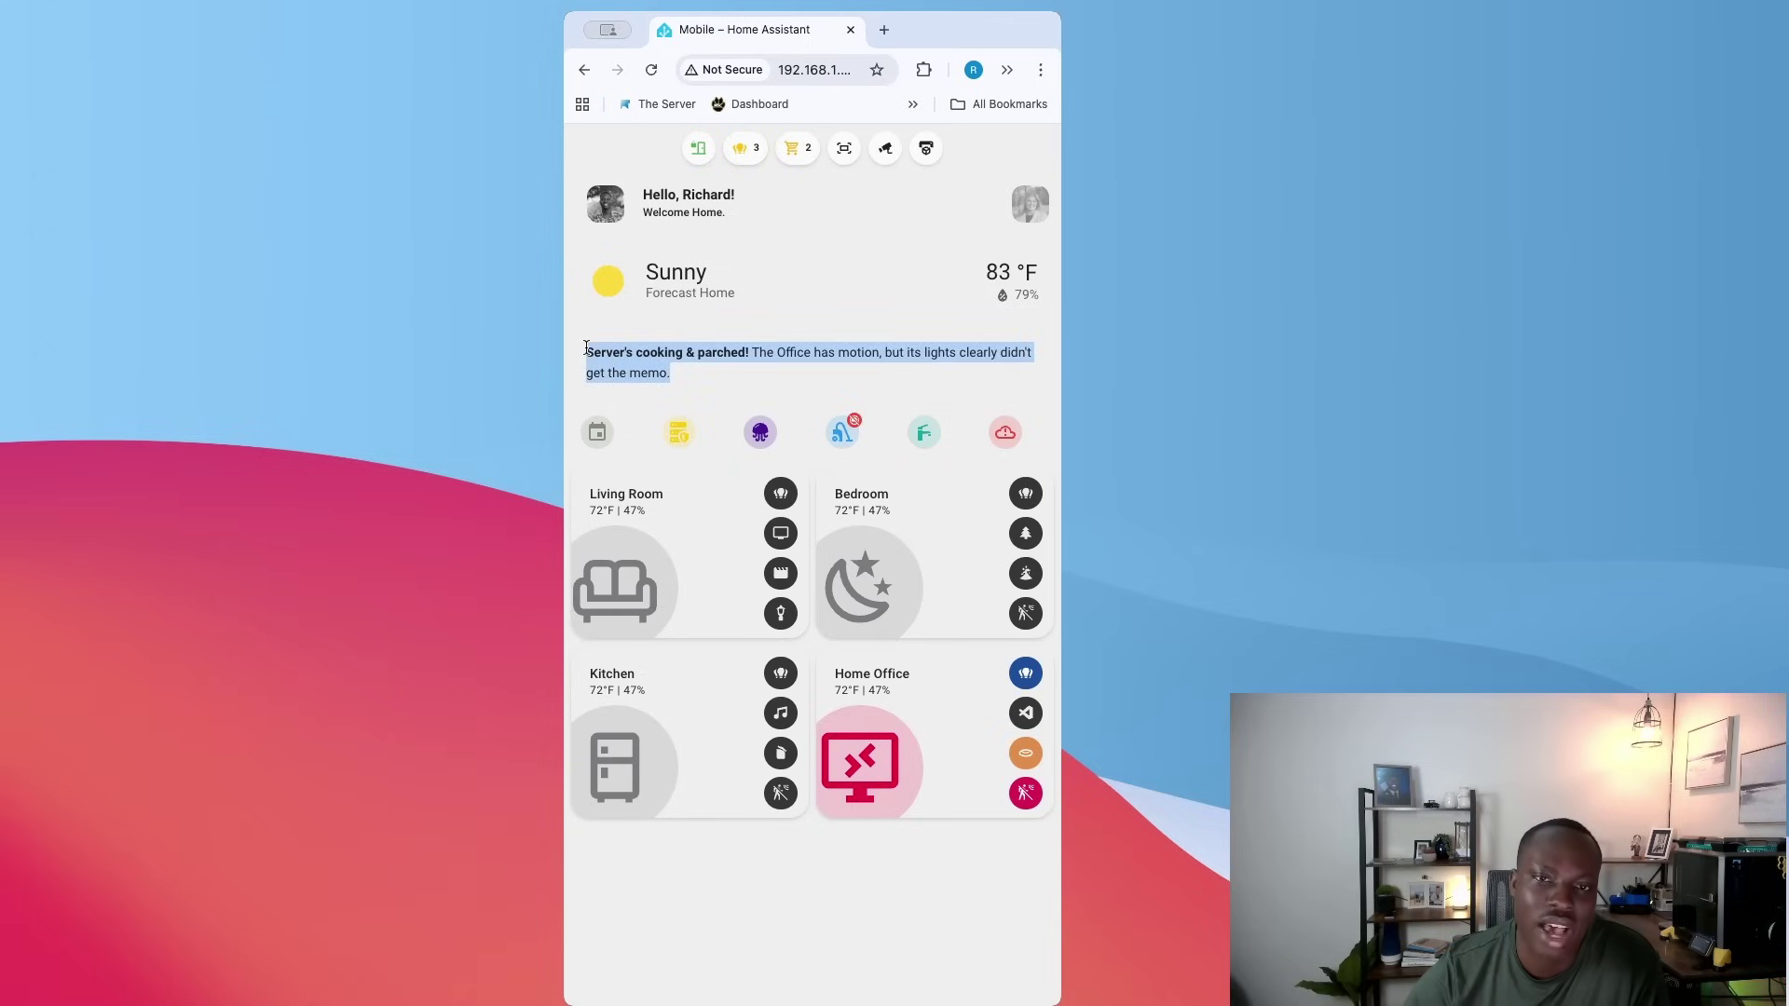
{"action": "left_click", "coordinate": [712, 366]}
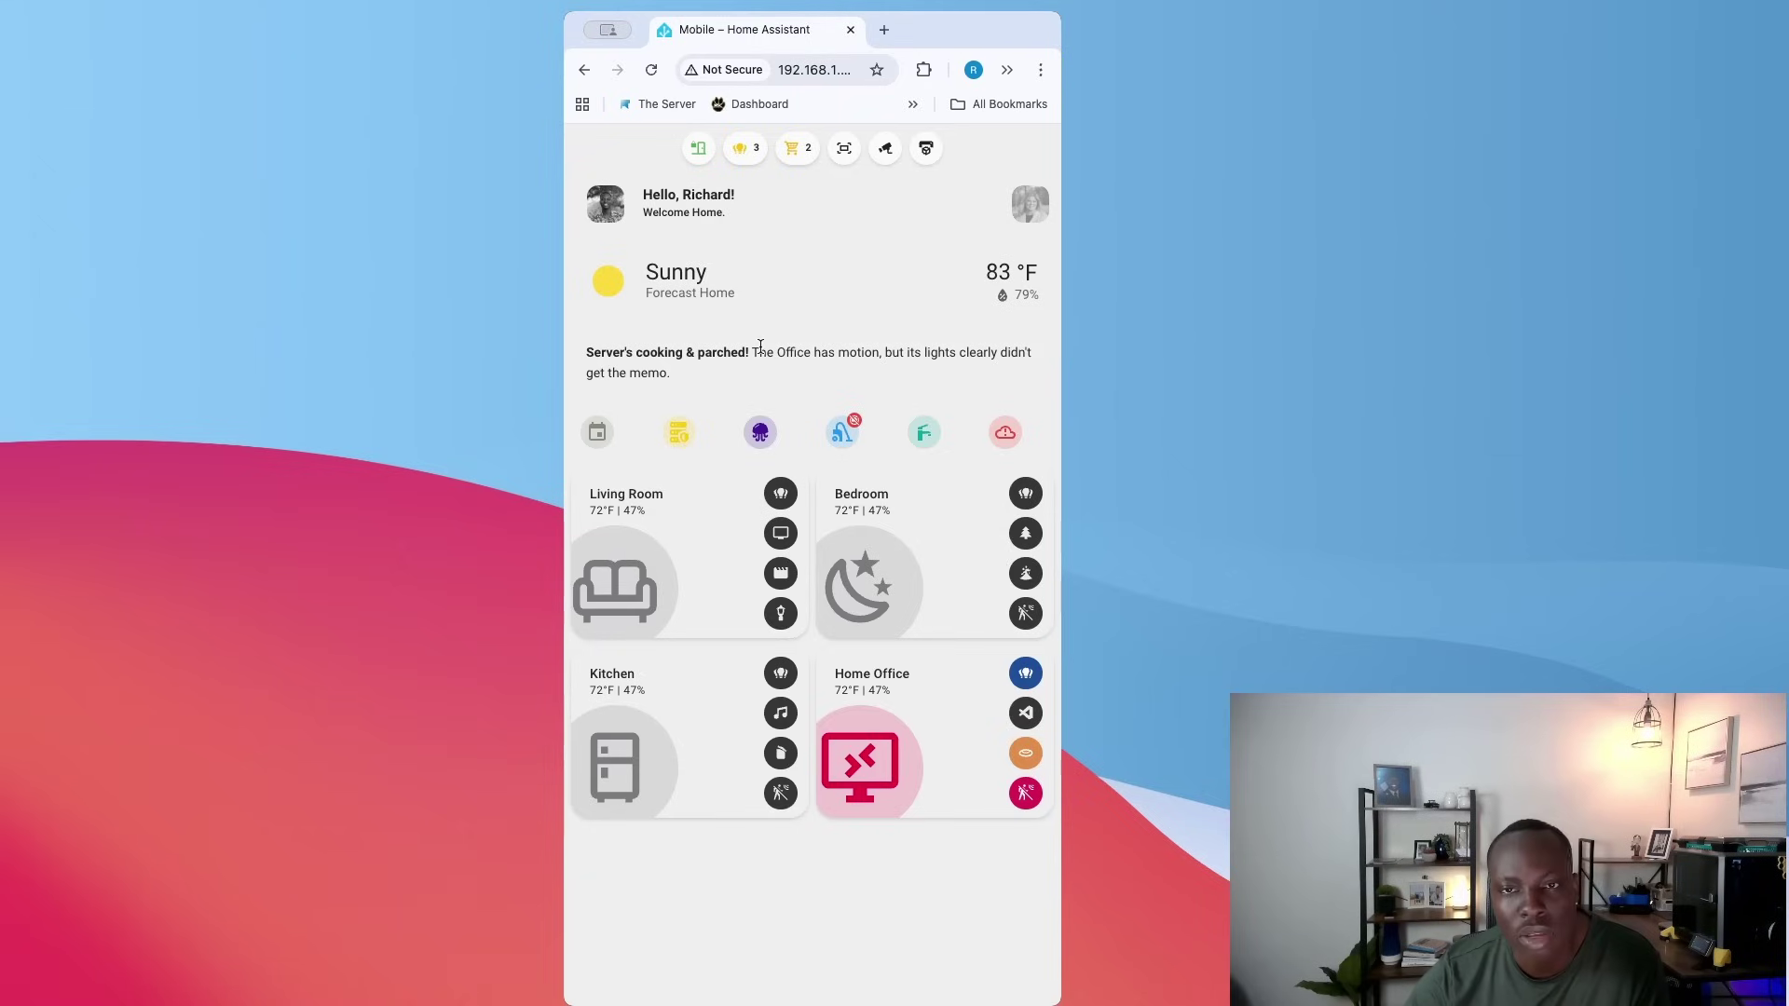
{"action": "left_click_drag", "start_coordinate": [760, 347], "coordinate": [880, 354]}
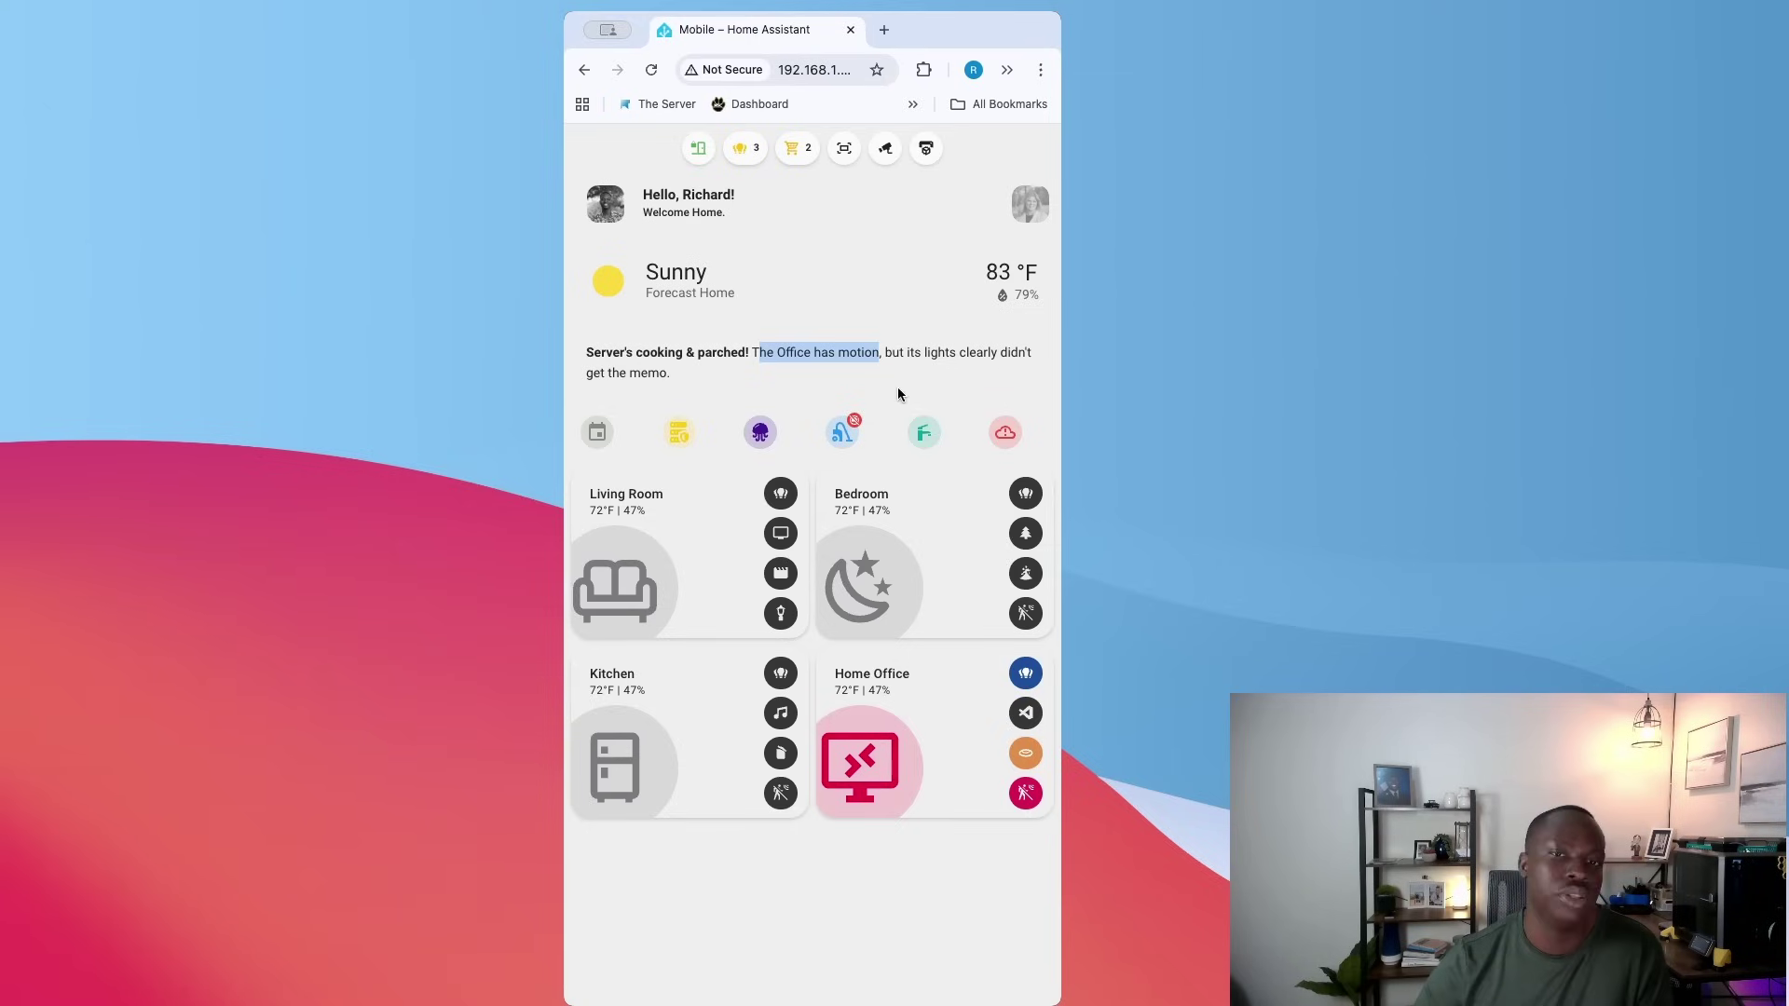
{"action": "double_click", "coordinate": [923, 347]}
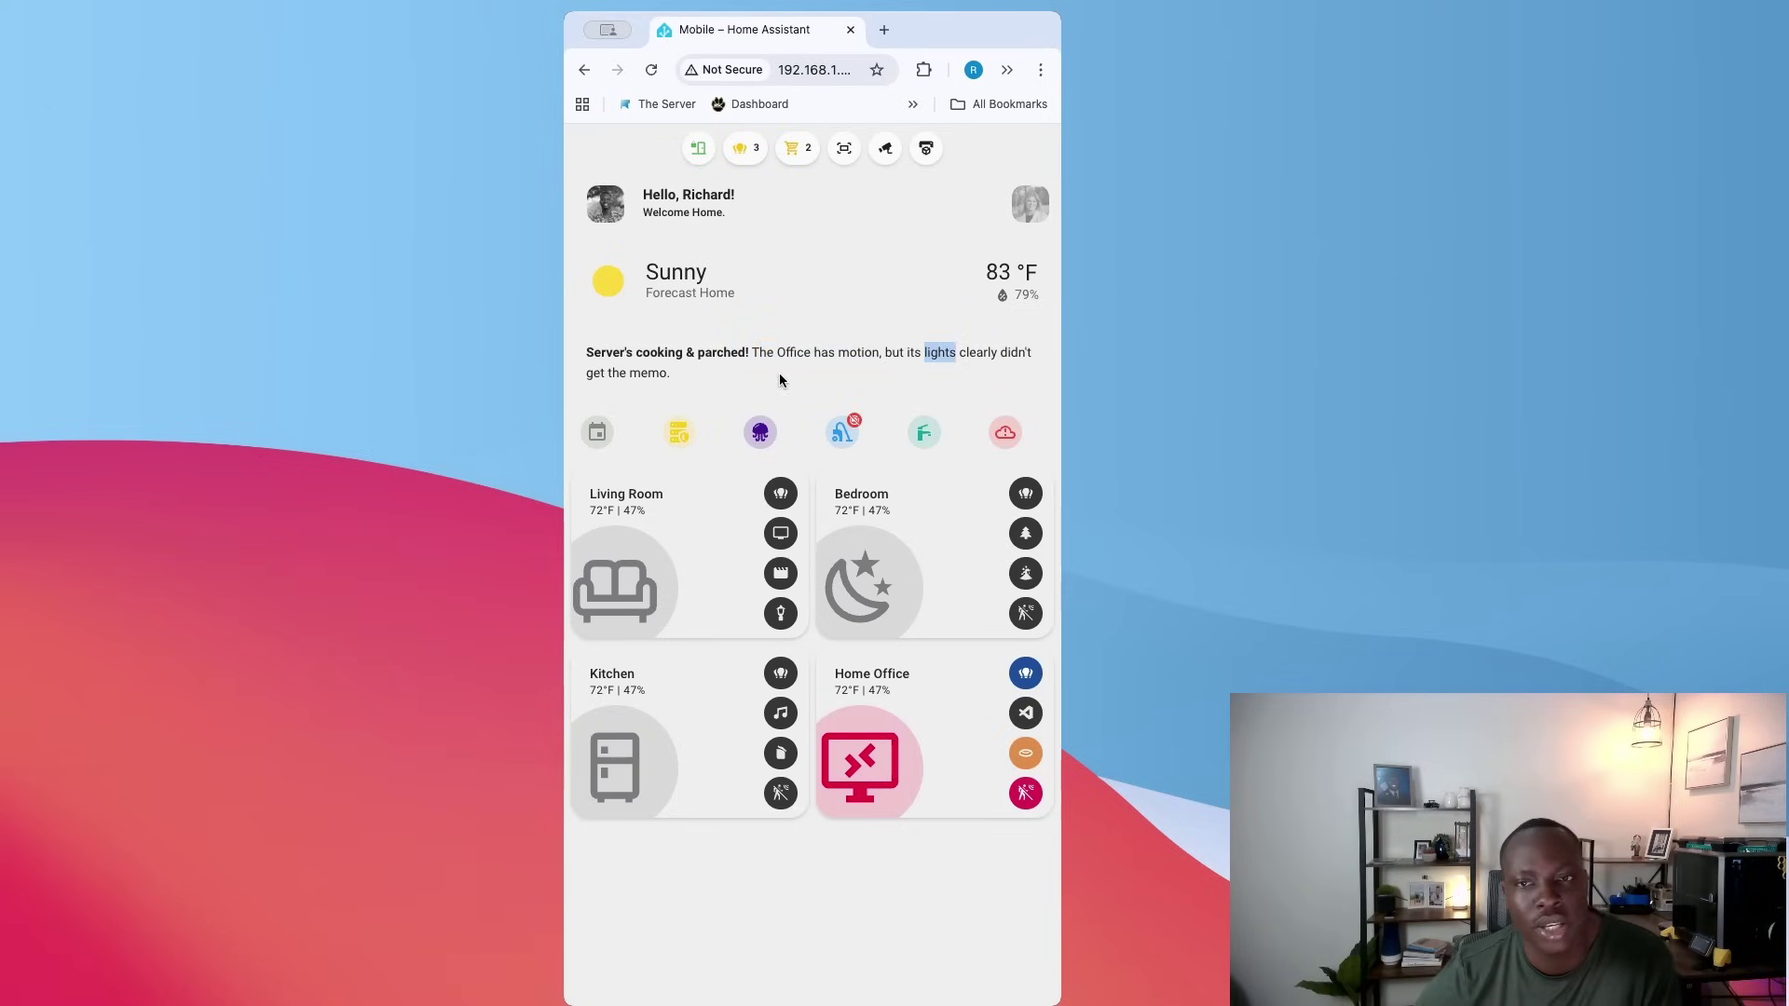
{"action": "left_click", "coordinate": [769, 378]}
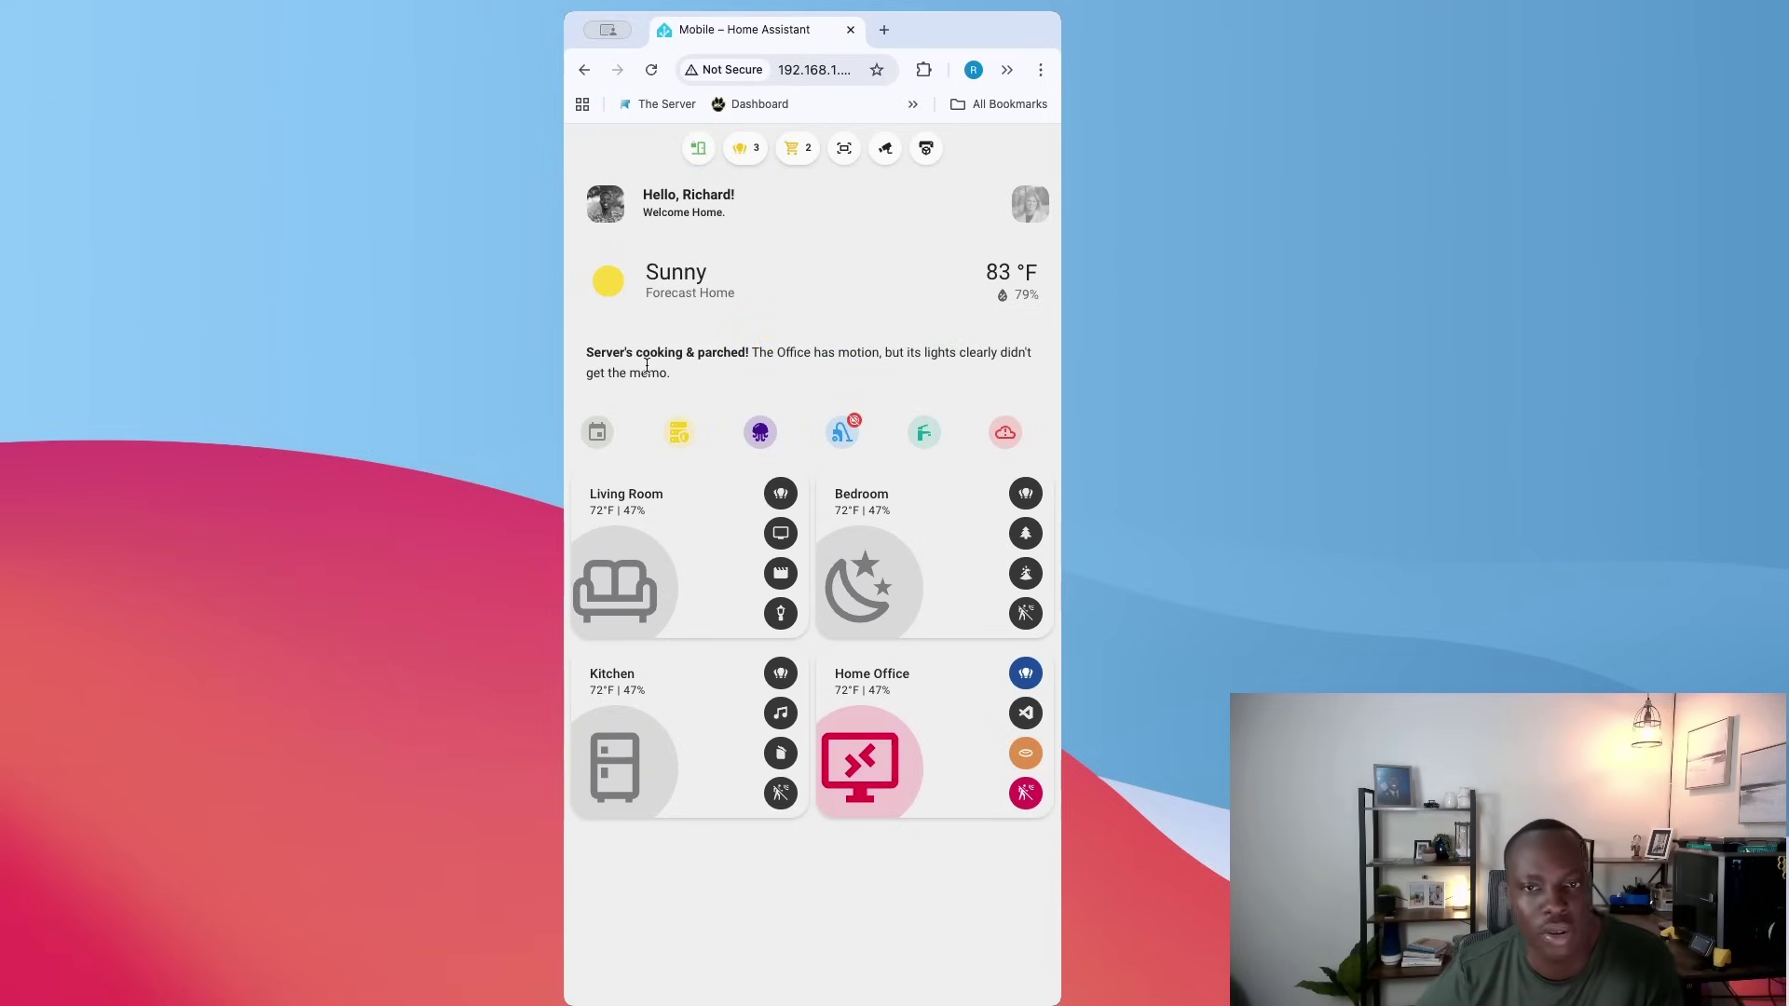
{"action": "left_click", "coordinate": [599, 434]}
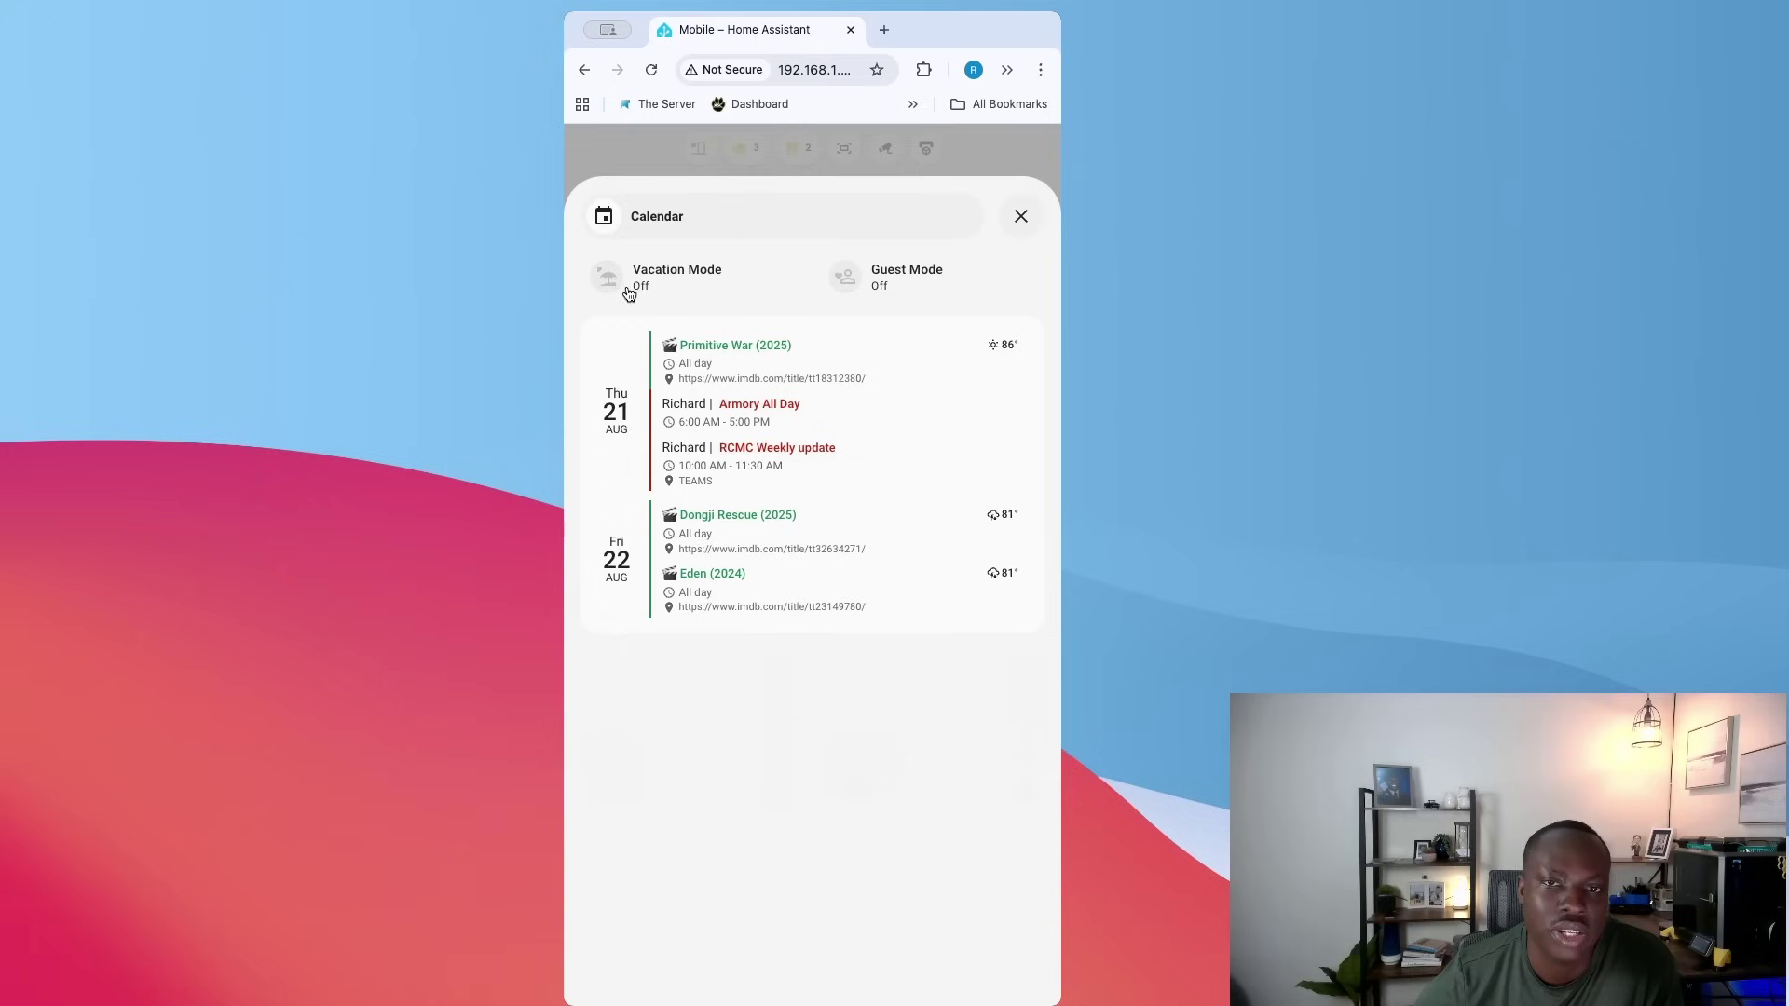
Open the Home Office popup and dim its lights to 47%
{"action": "left_click", "coordinate": [1021, 216]}
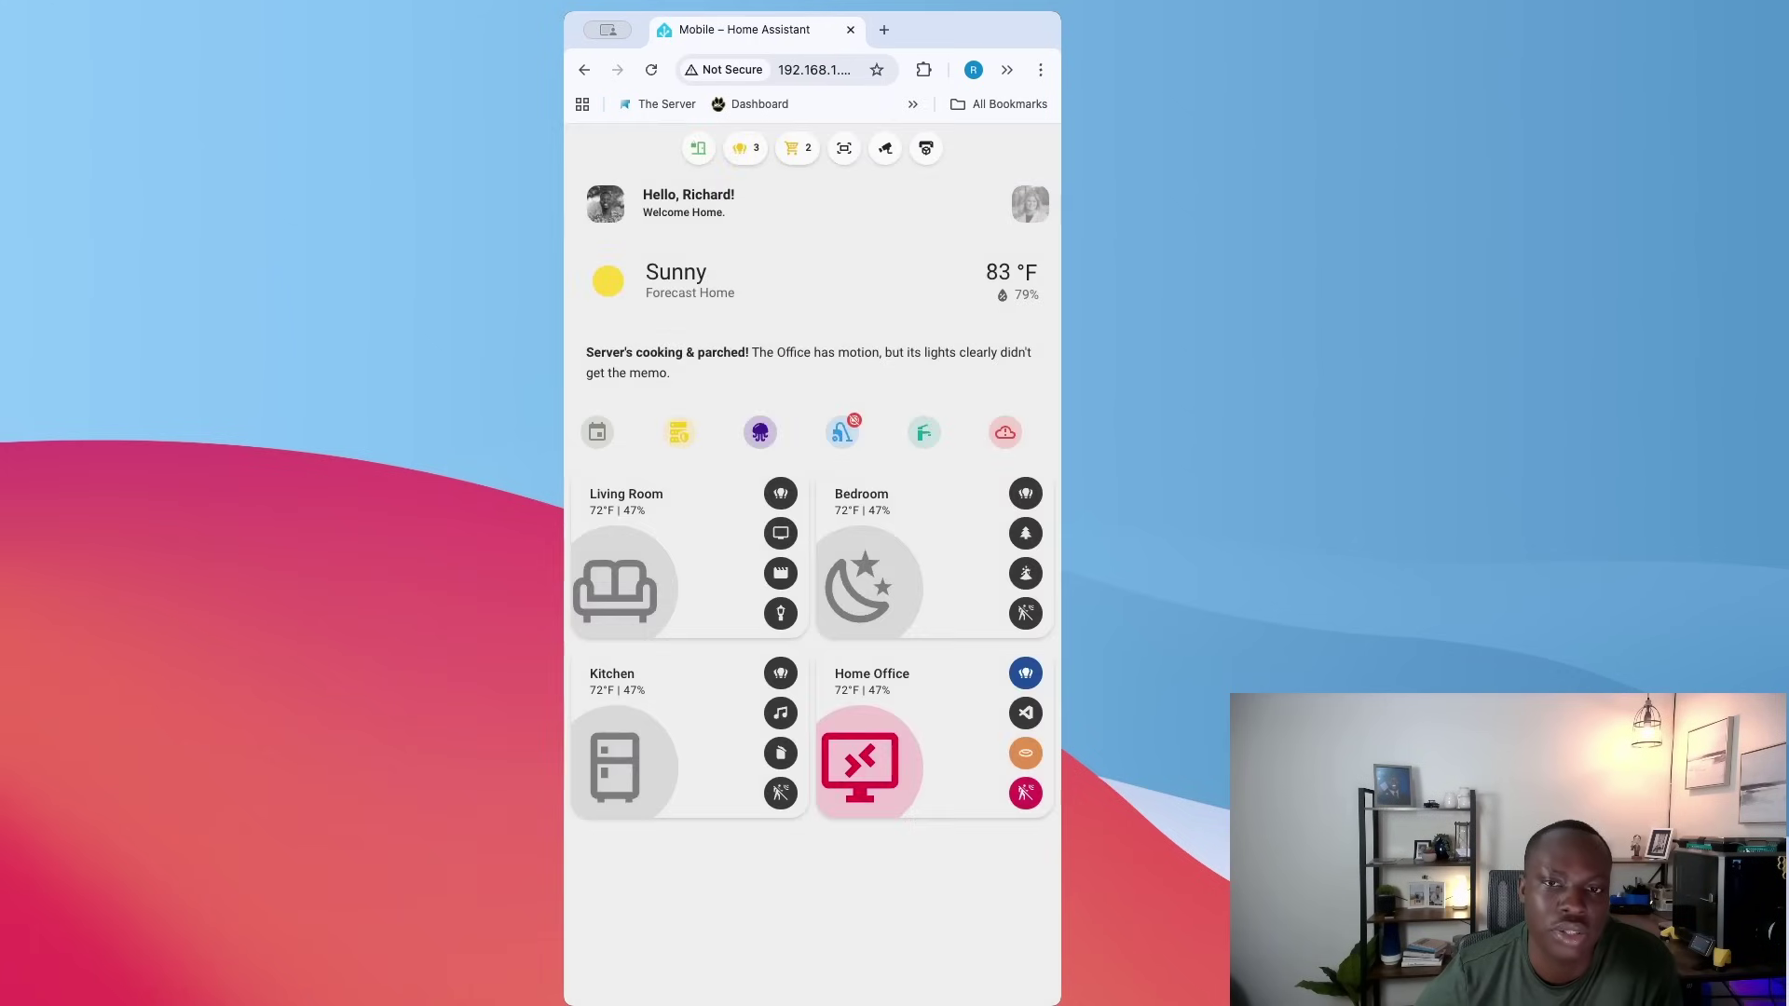
{"action": "left_click", "coordinate": [669, 446]}
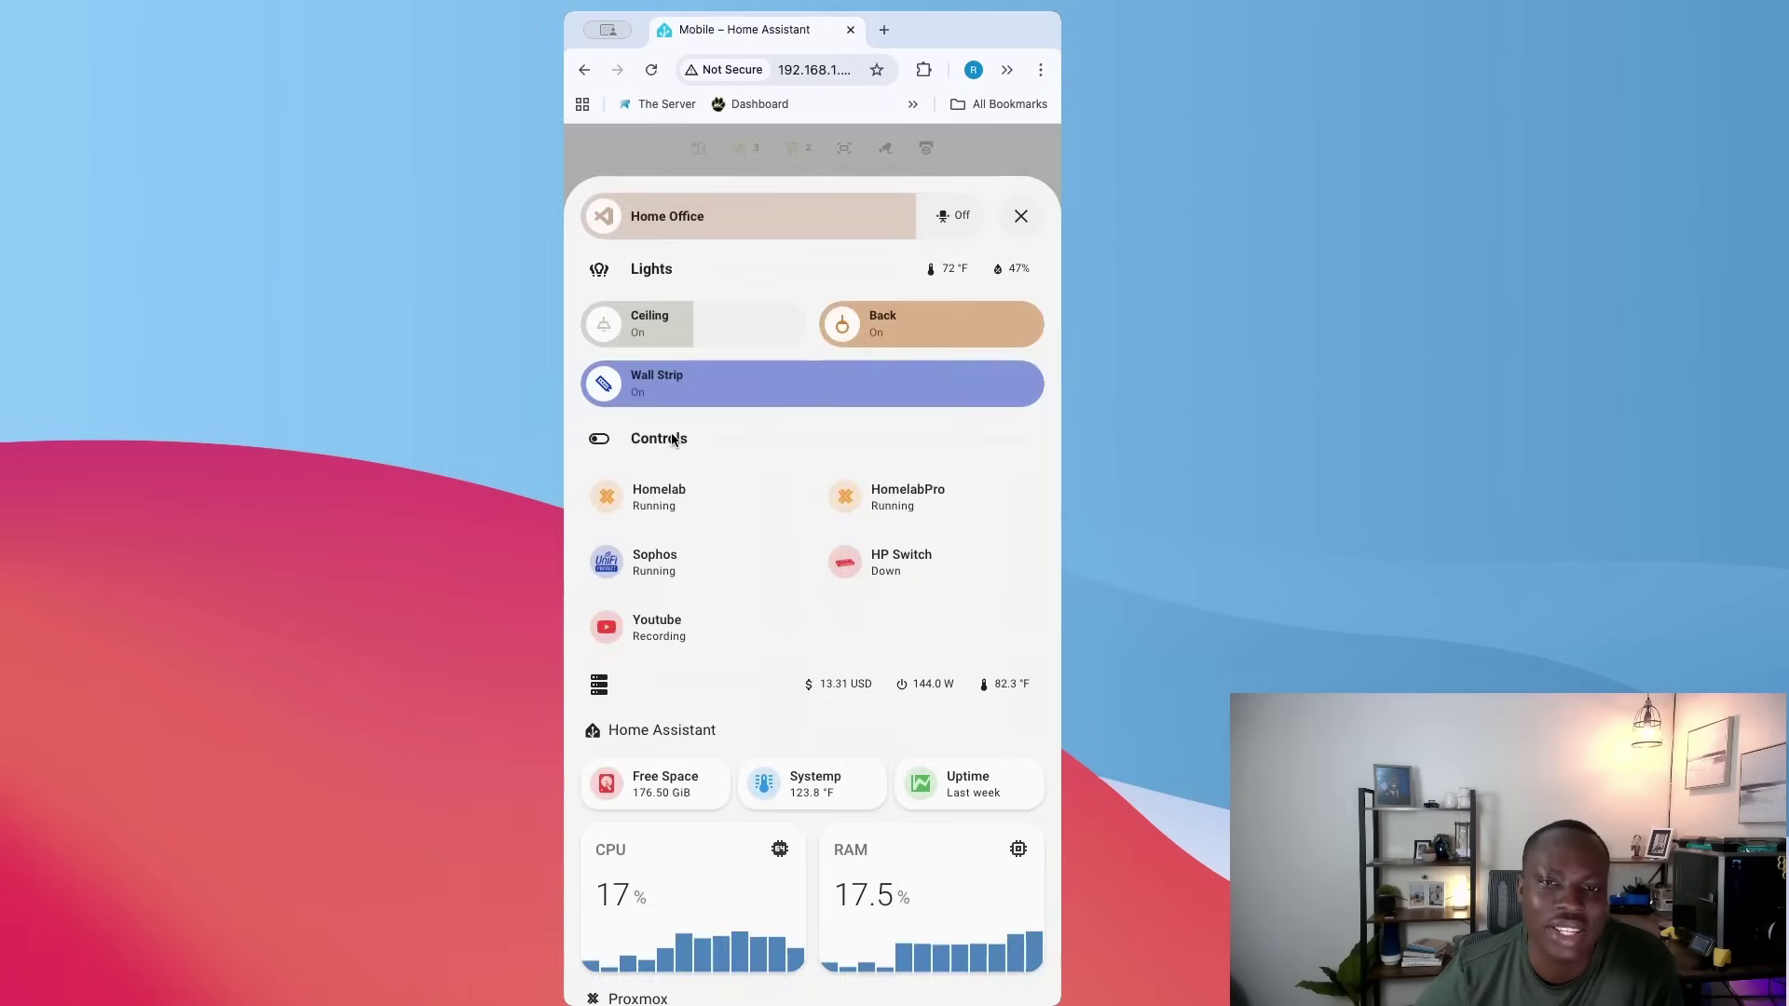
{"action": "scroll", "coordinate": [708, 496], "scroll_direction": "down", "scroll_amount": 6}
{"action": "scroll", "coordinate": [708, 495], "scroll_direction": "down", "scroll_amount": 5}
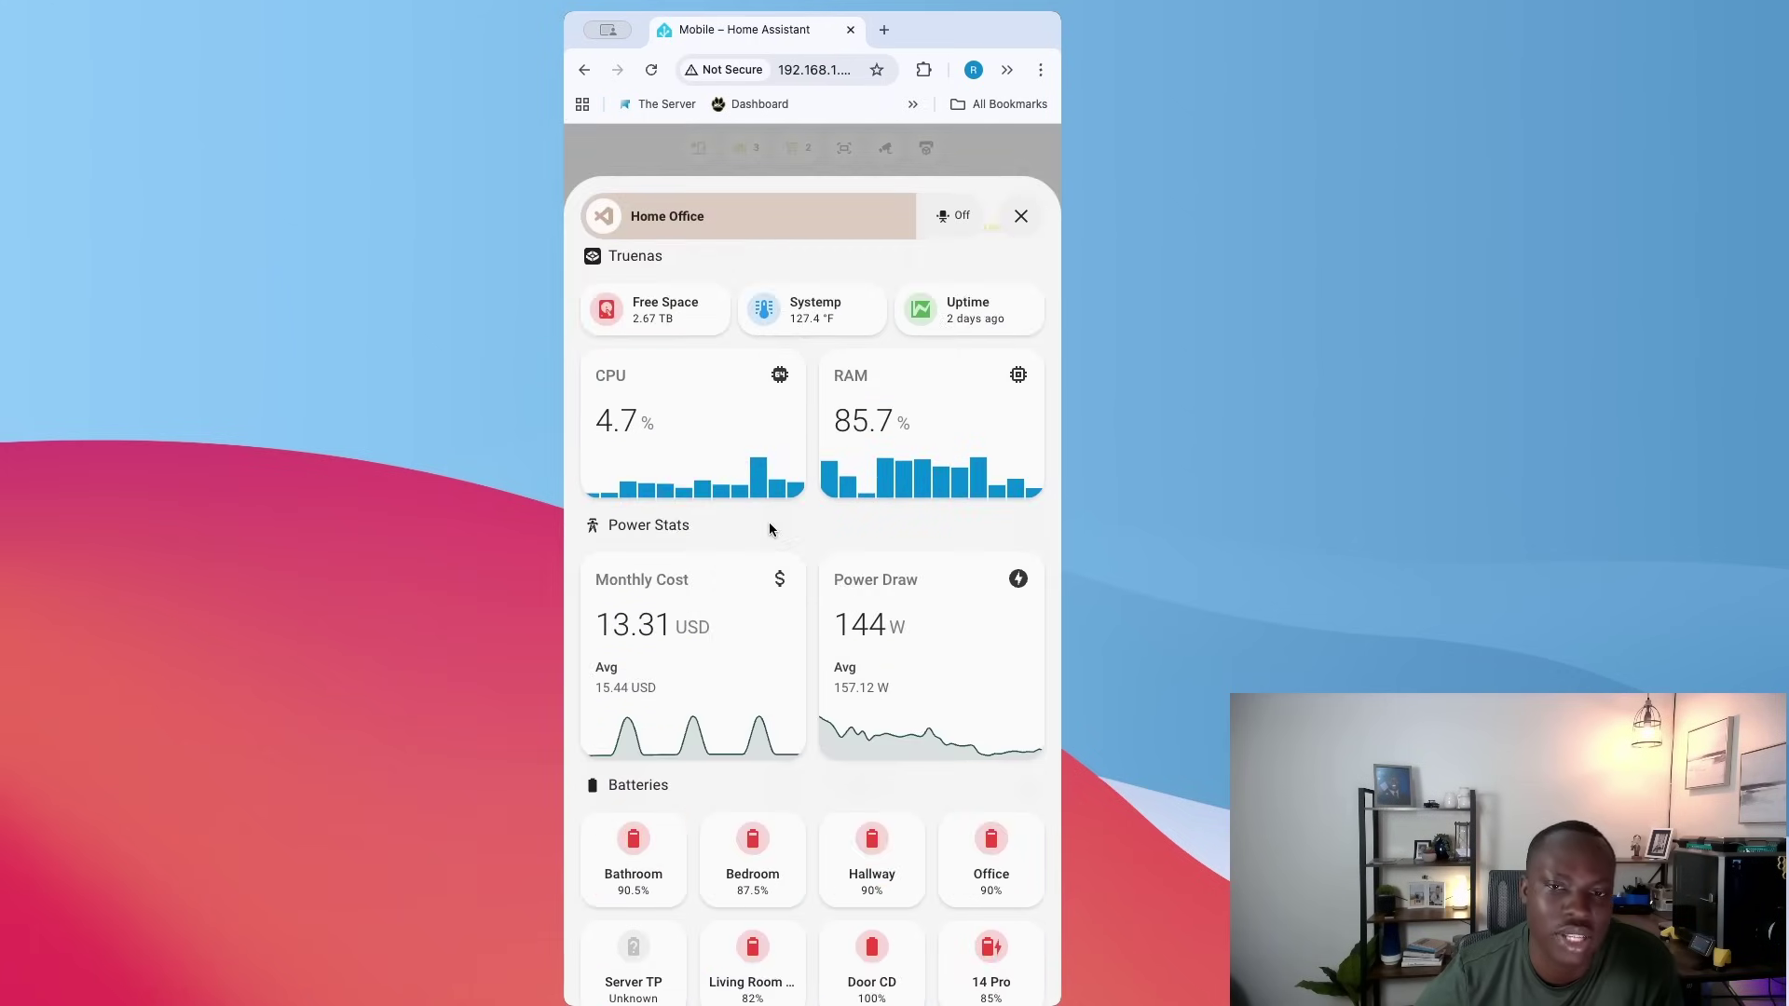
{"action": "scroll", "coordinate": [772, 529], "scroll_direction": "up", "scroll_amount": 12}
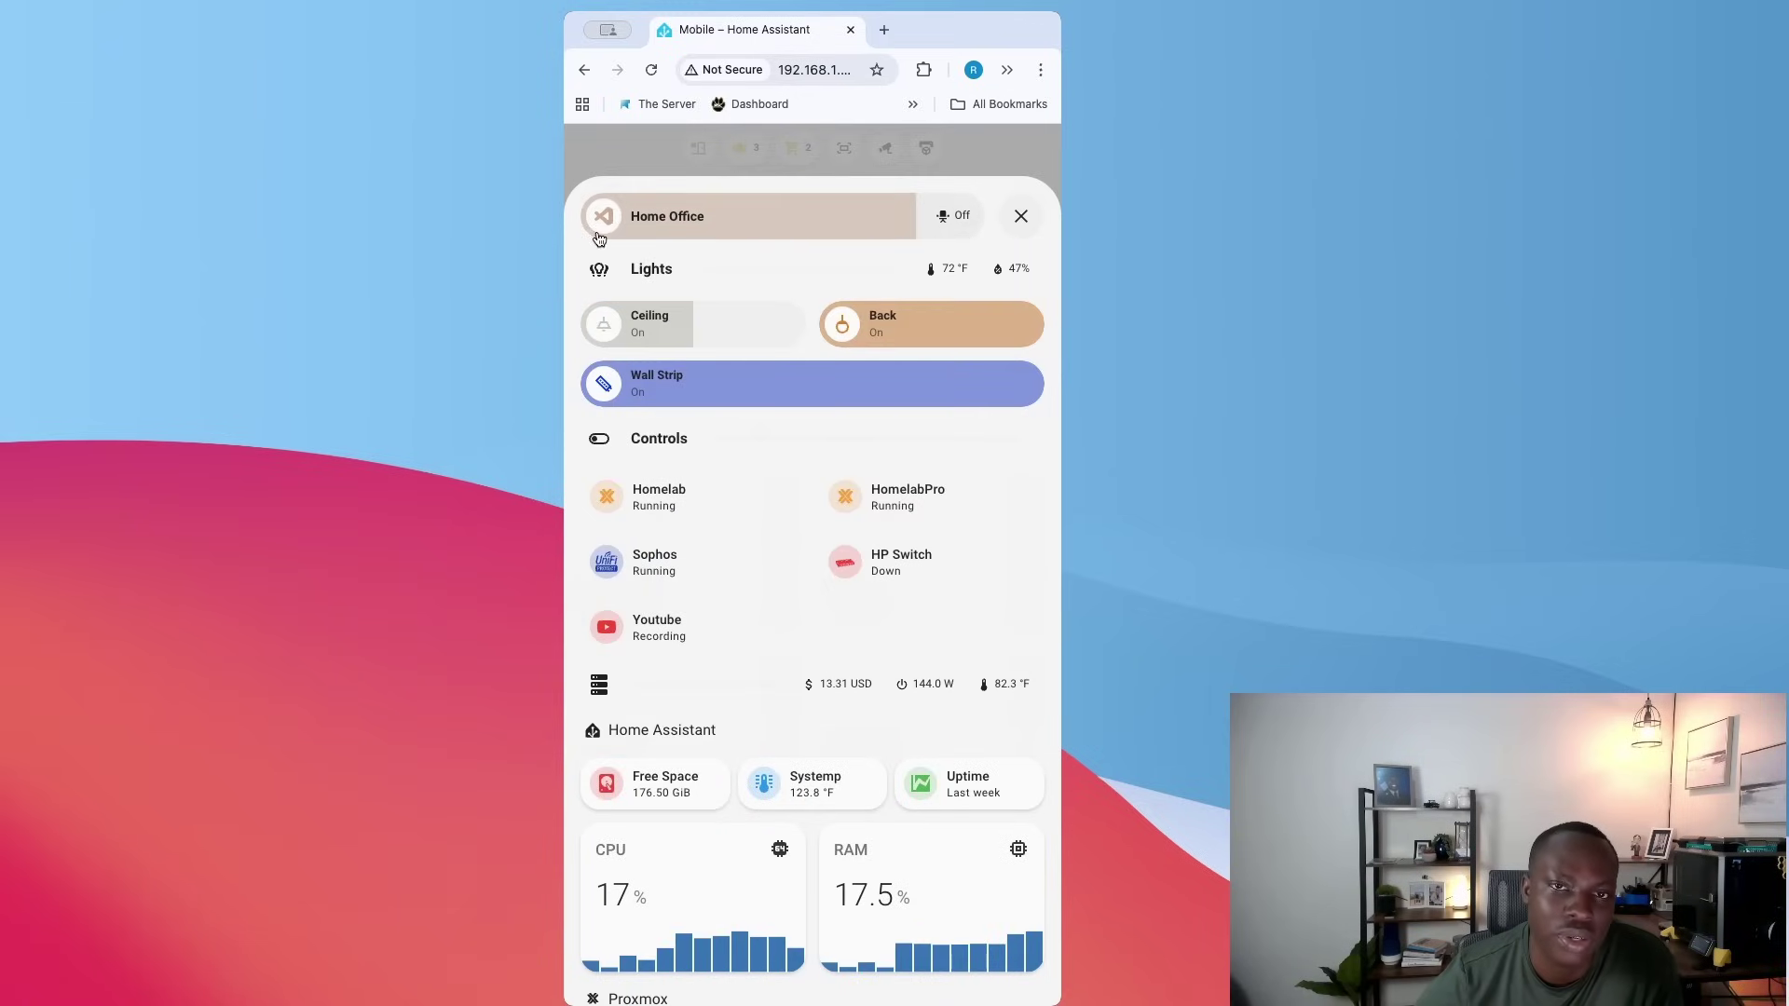
{"action": "left_click_drag", "start_coordinate": [711, 227], "coordinate": [875, 217]}
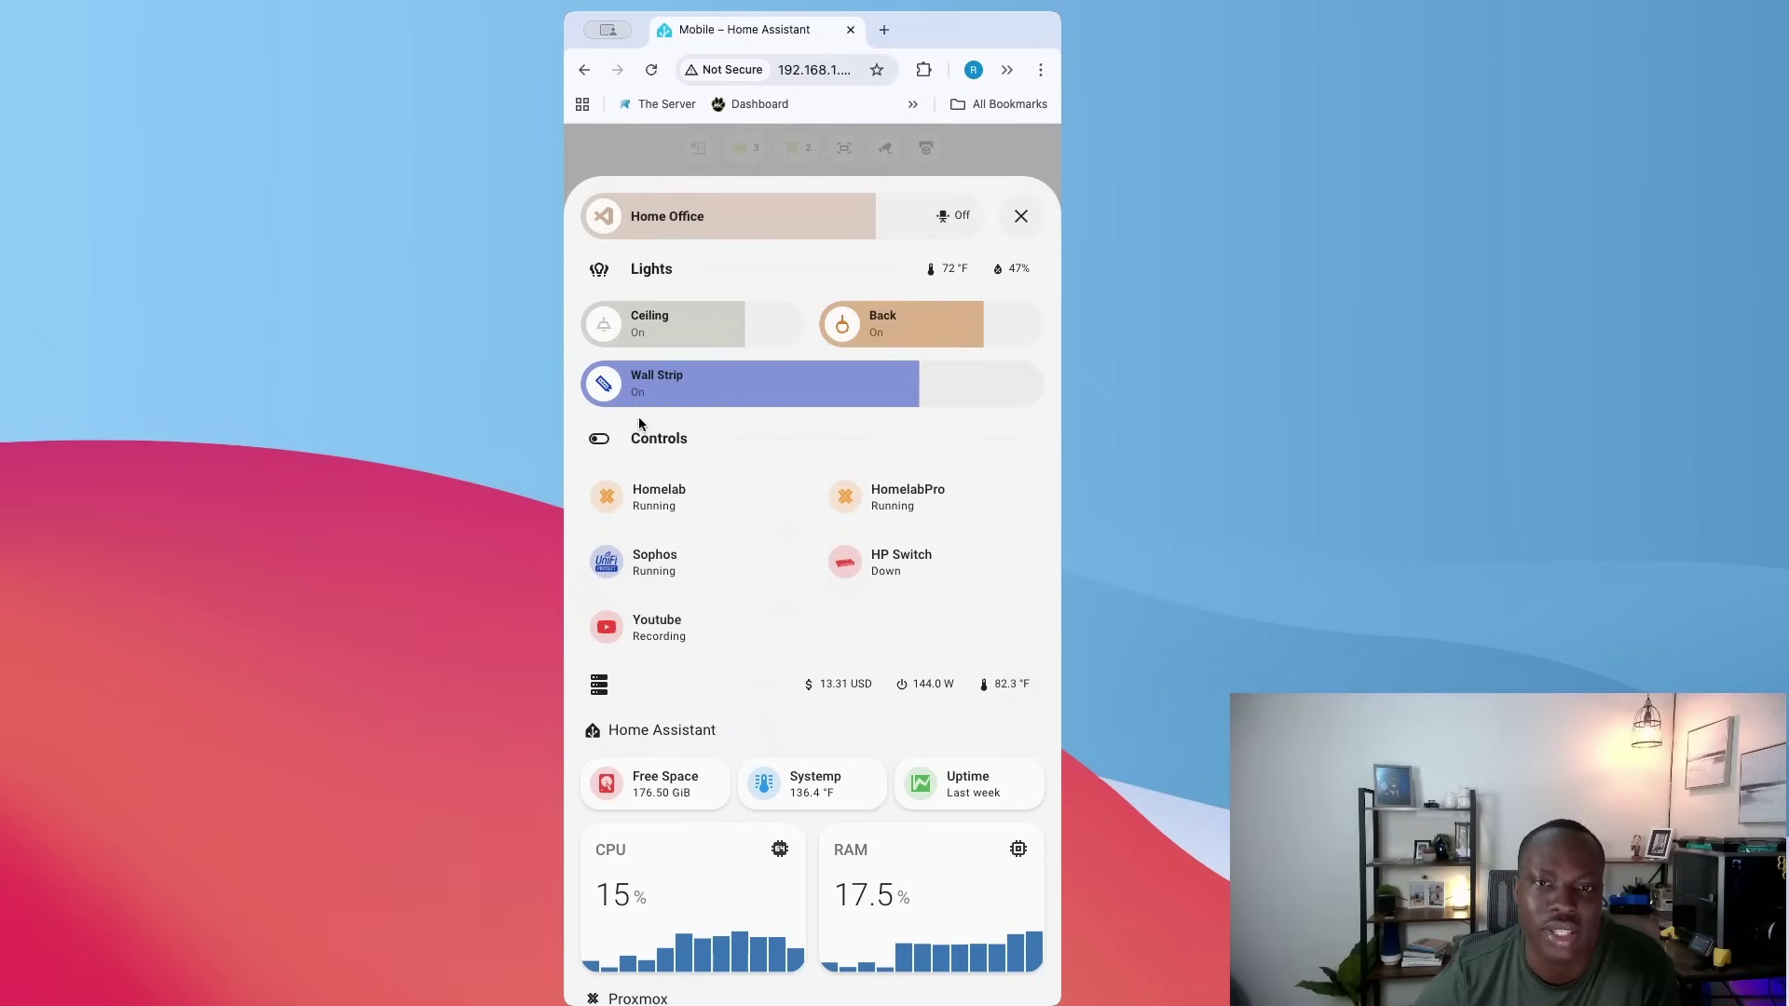
Toggle the HP Switch on and back off, then close the Home Office panel
{"action": "scroll", "coordinate": [840, 601], "scroll_direction": "down", "scroll_amount": 1}
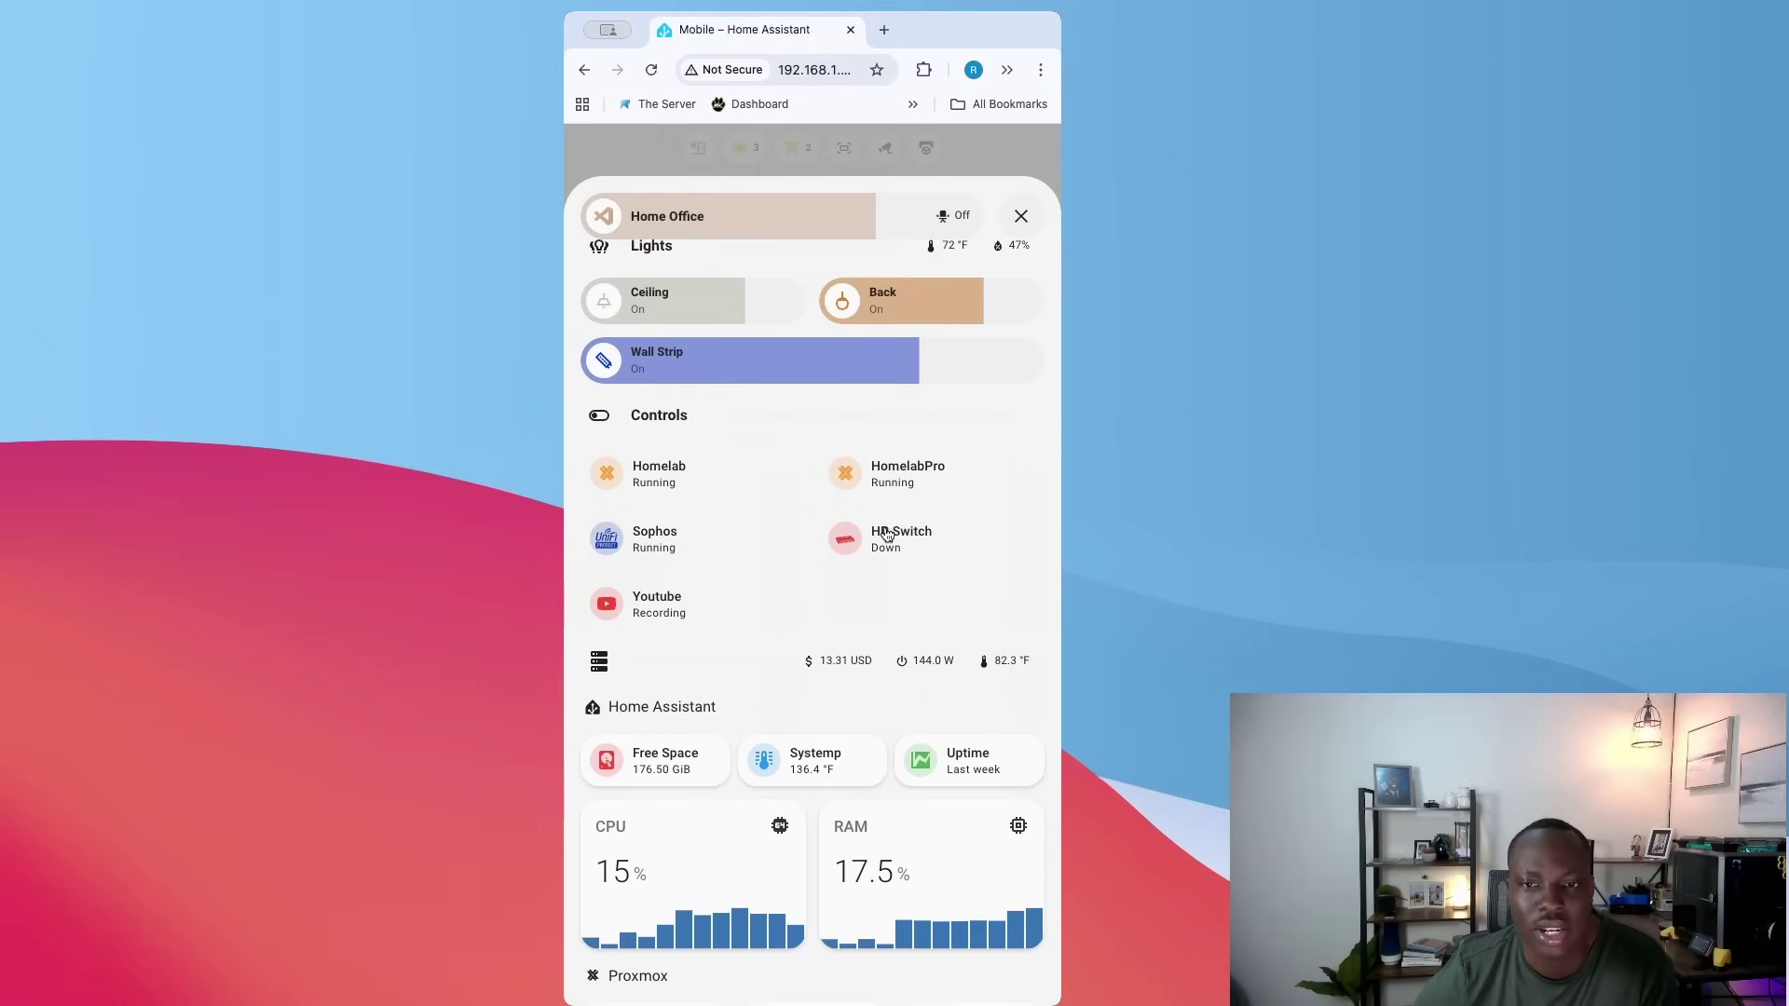
{"action": "left_click", "coordinate": [837, 547]}
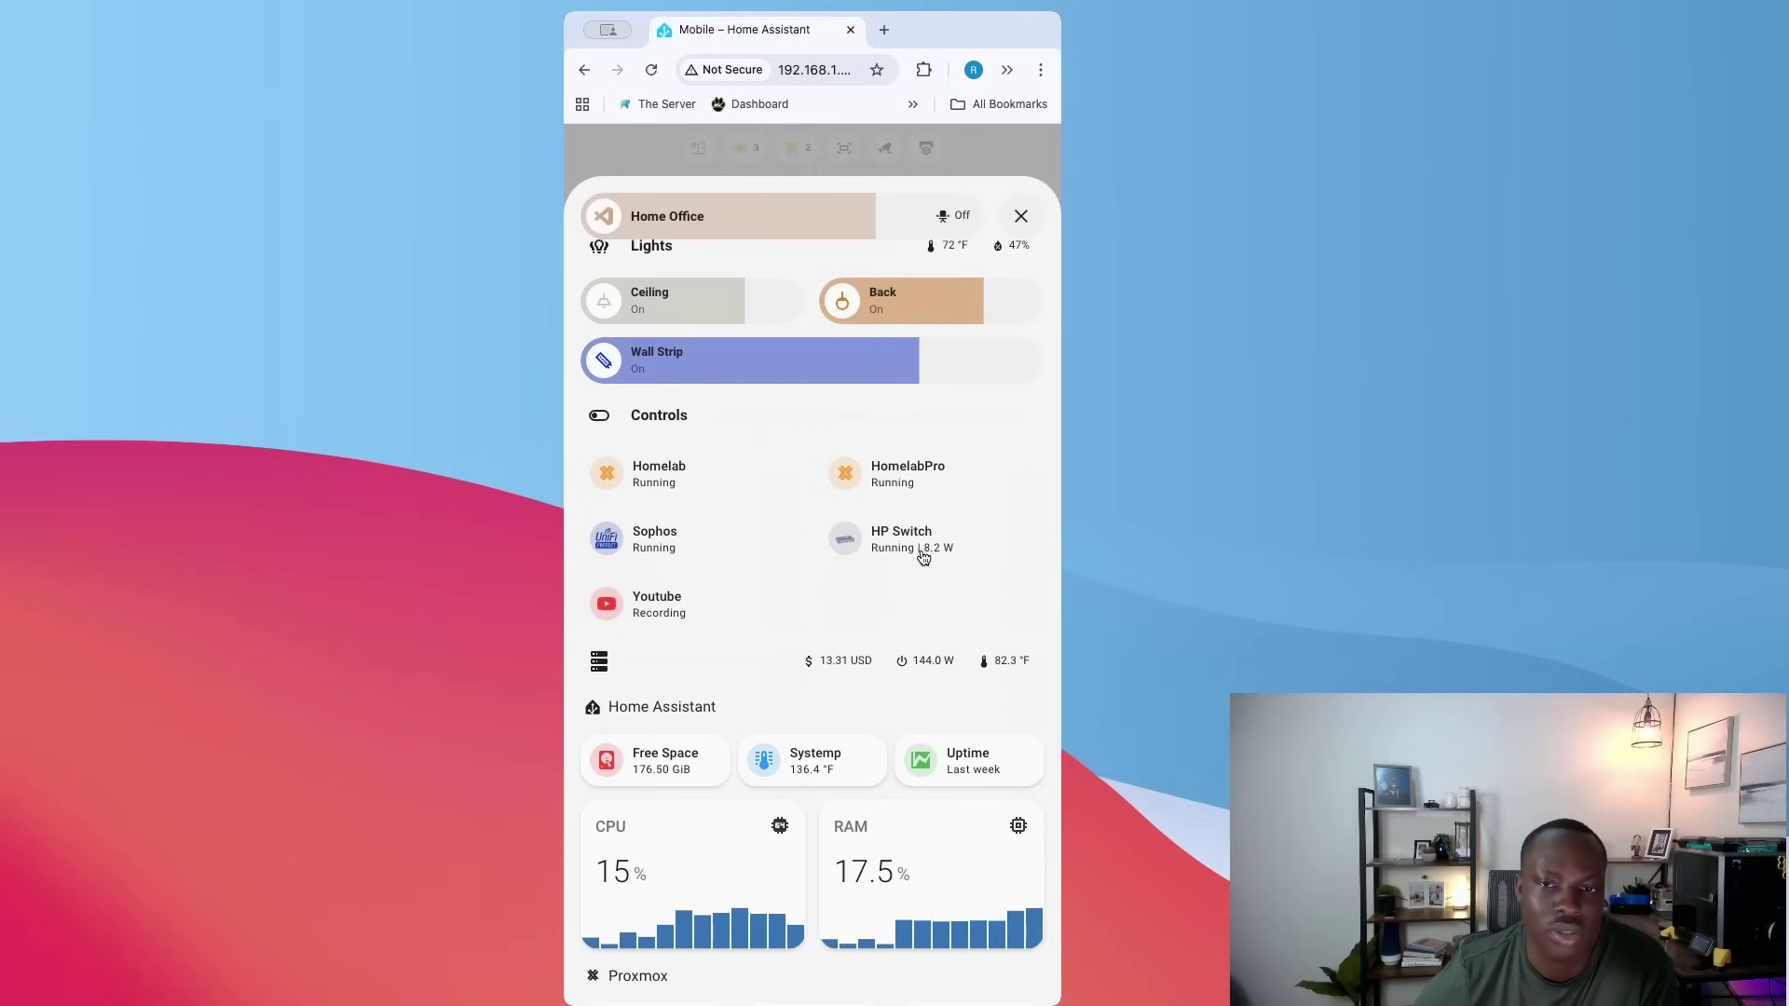
{"action": "left_click", "coordinate": [856, 540]}
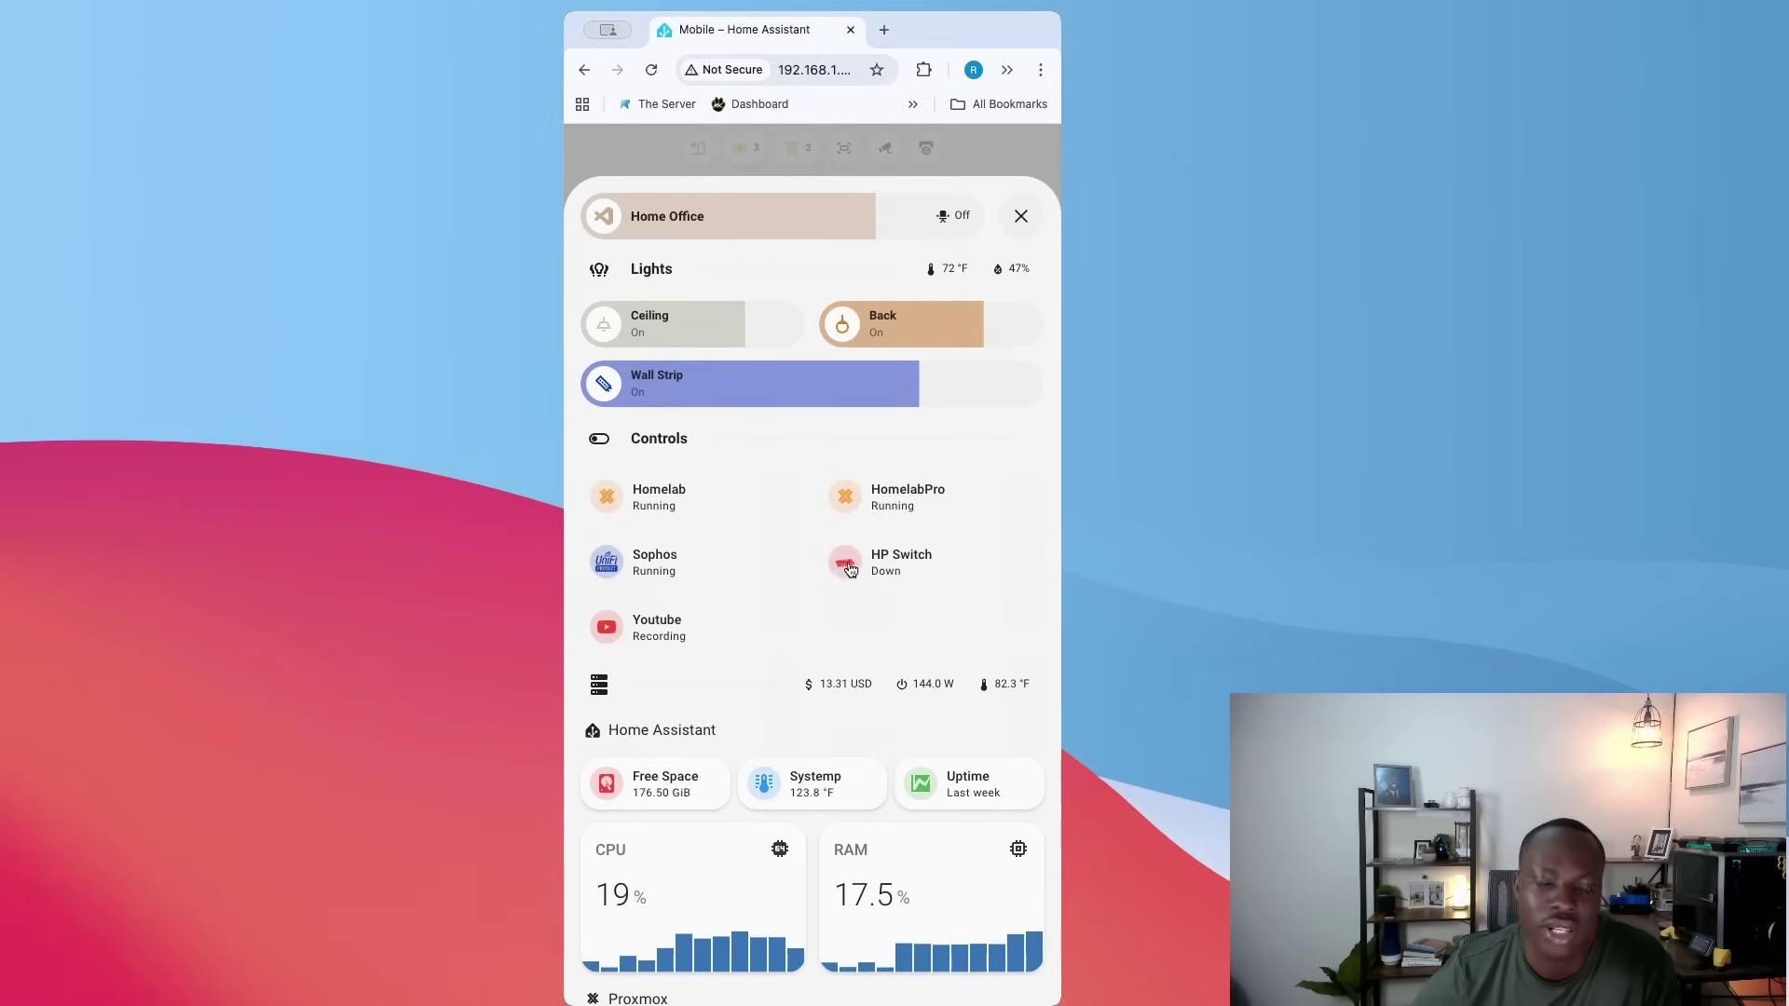
{"action": "left_click", "coordinate": [1022, 217]}
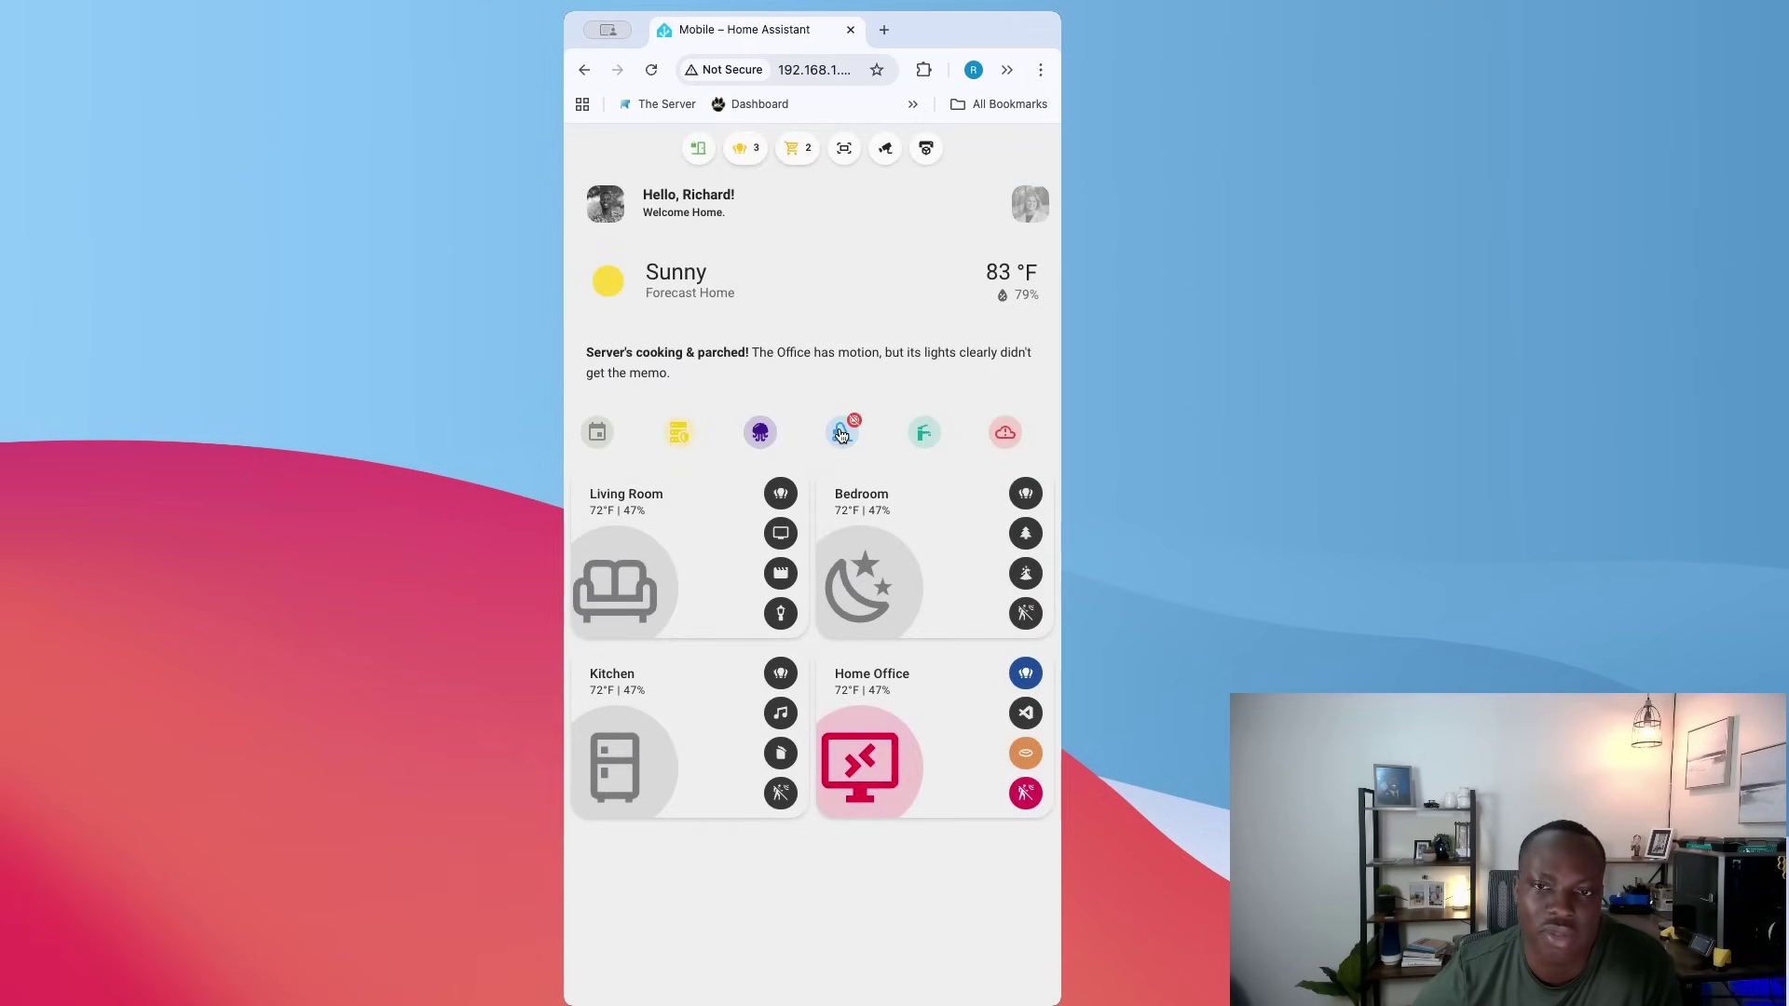
Open the Cleaning popup showing vacuum Ned docked at 93% battery with its floor map
{"action": "left_click", "coordinate": [843, 434]}
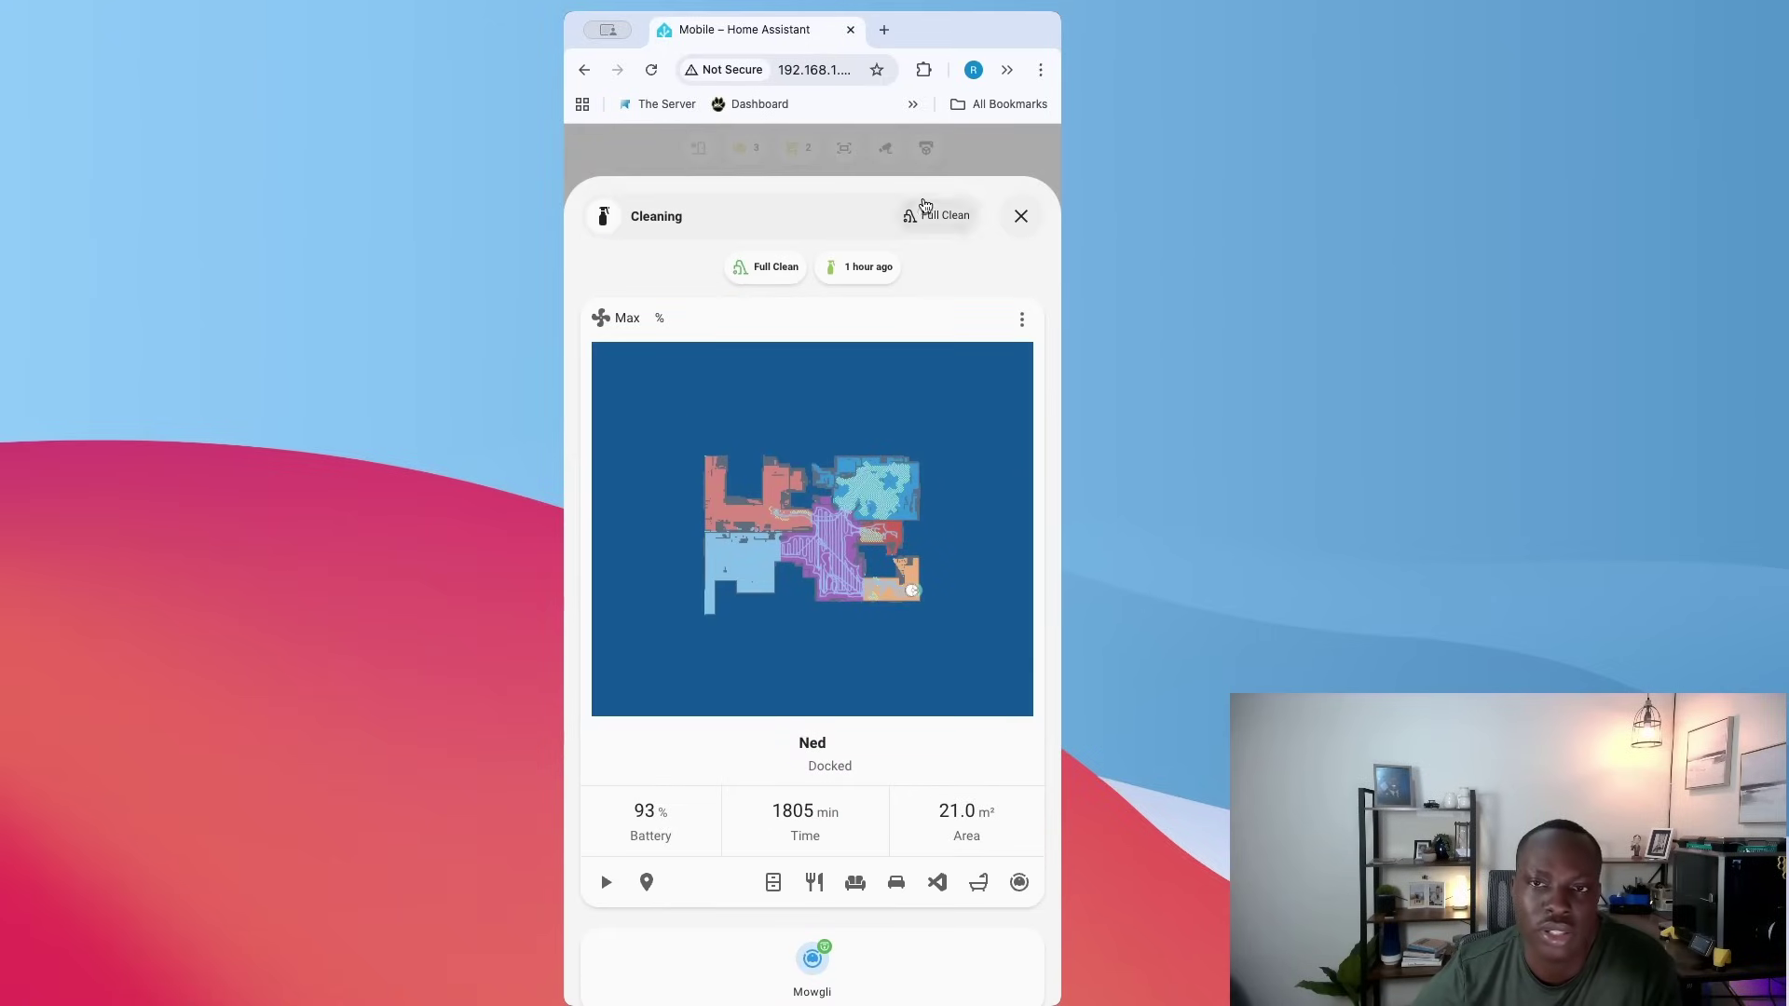
{"action": "scroll", "coordinate": [902, 459], "scroll_direction": "down", "scroll_amount": 1}
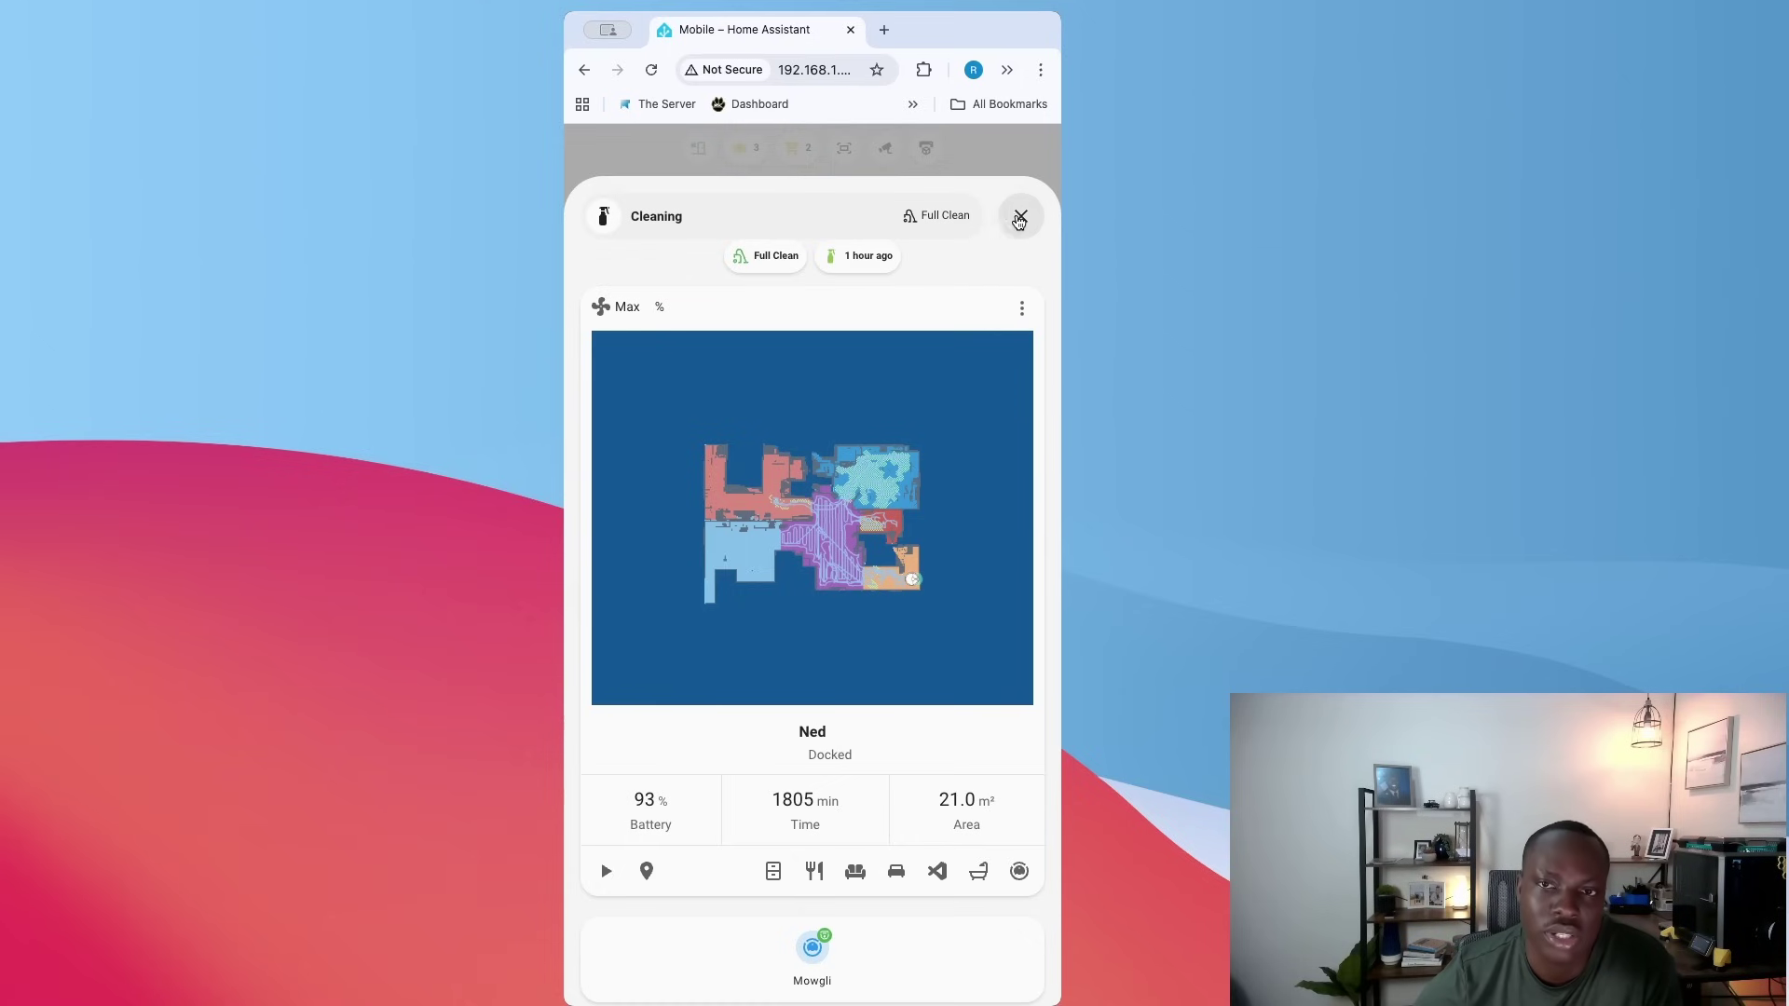
Close the Cleaning popup and open the Bathroom popup with its four lights and readings
{"action": "left_click", "coordinate": [1021, 215]}
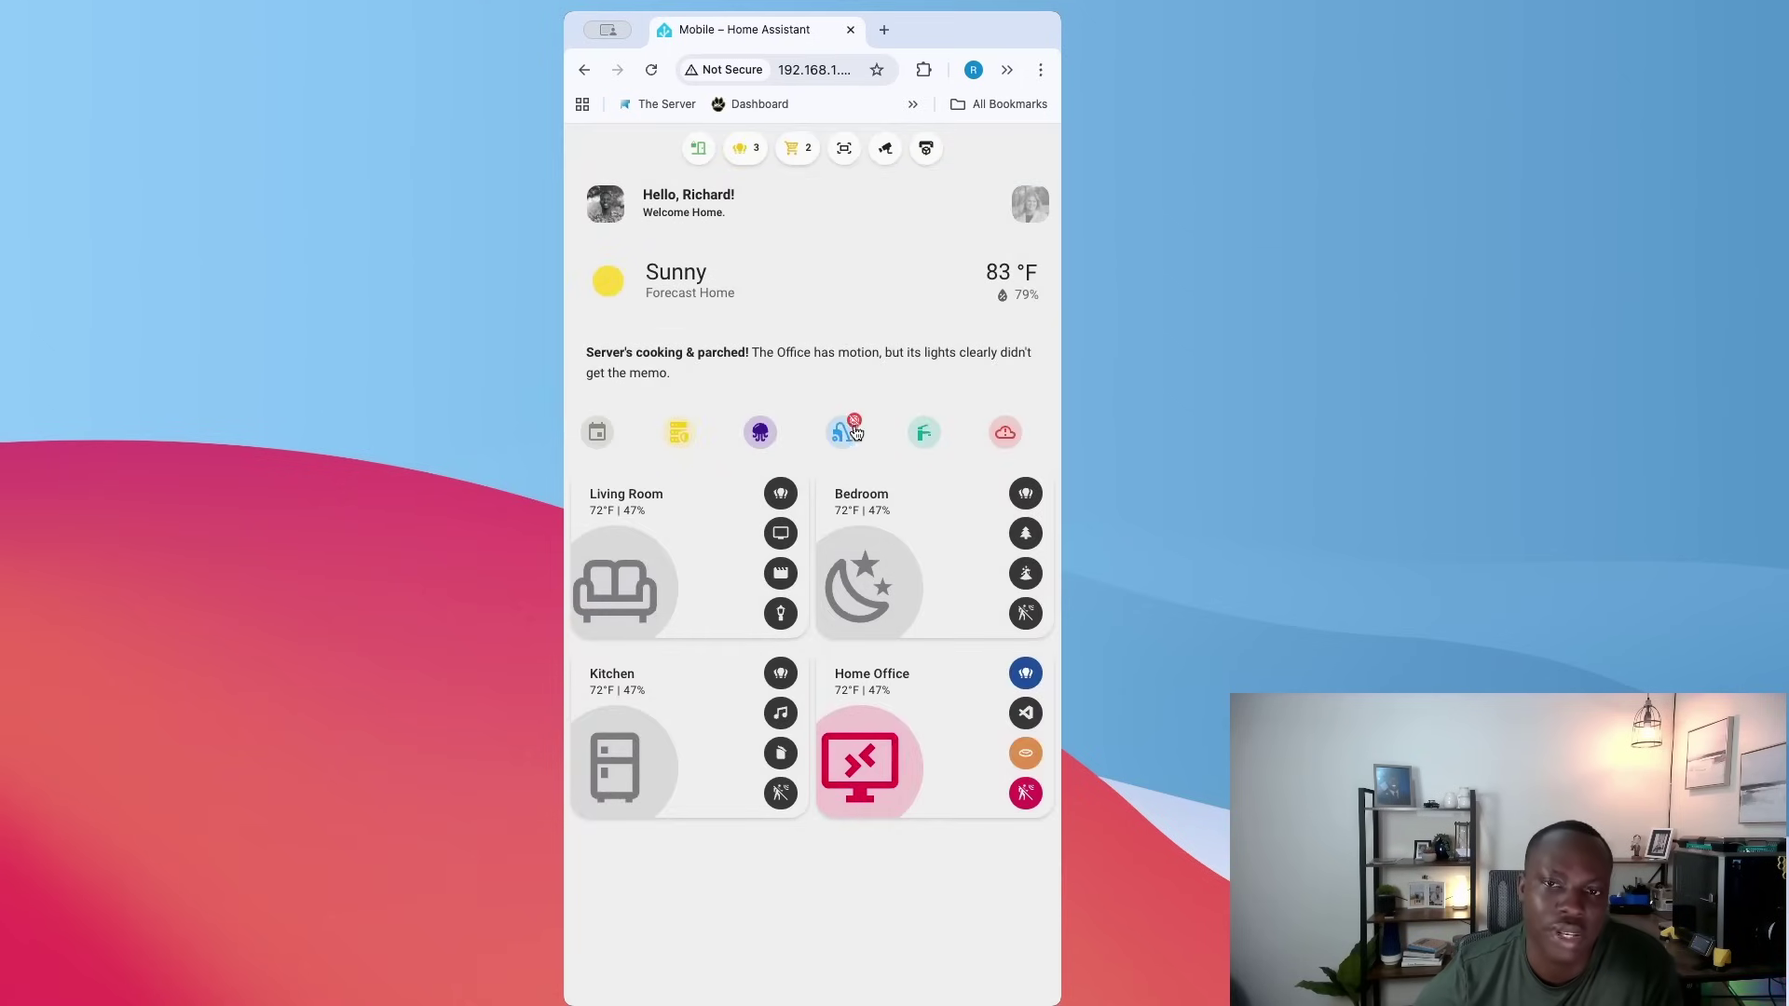
{"action": "left_click", "coordinate": [925, 434]}
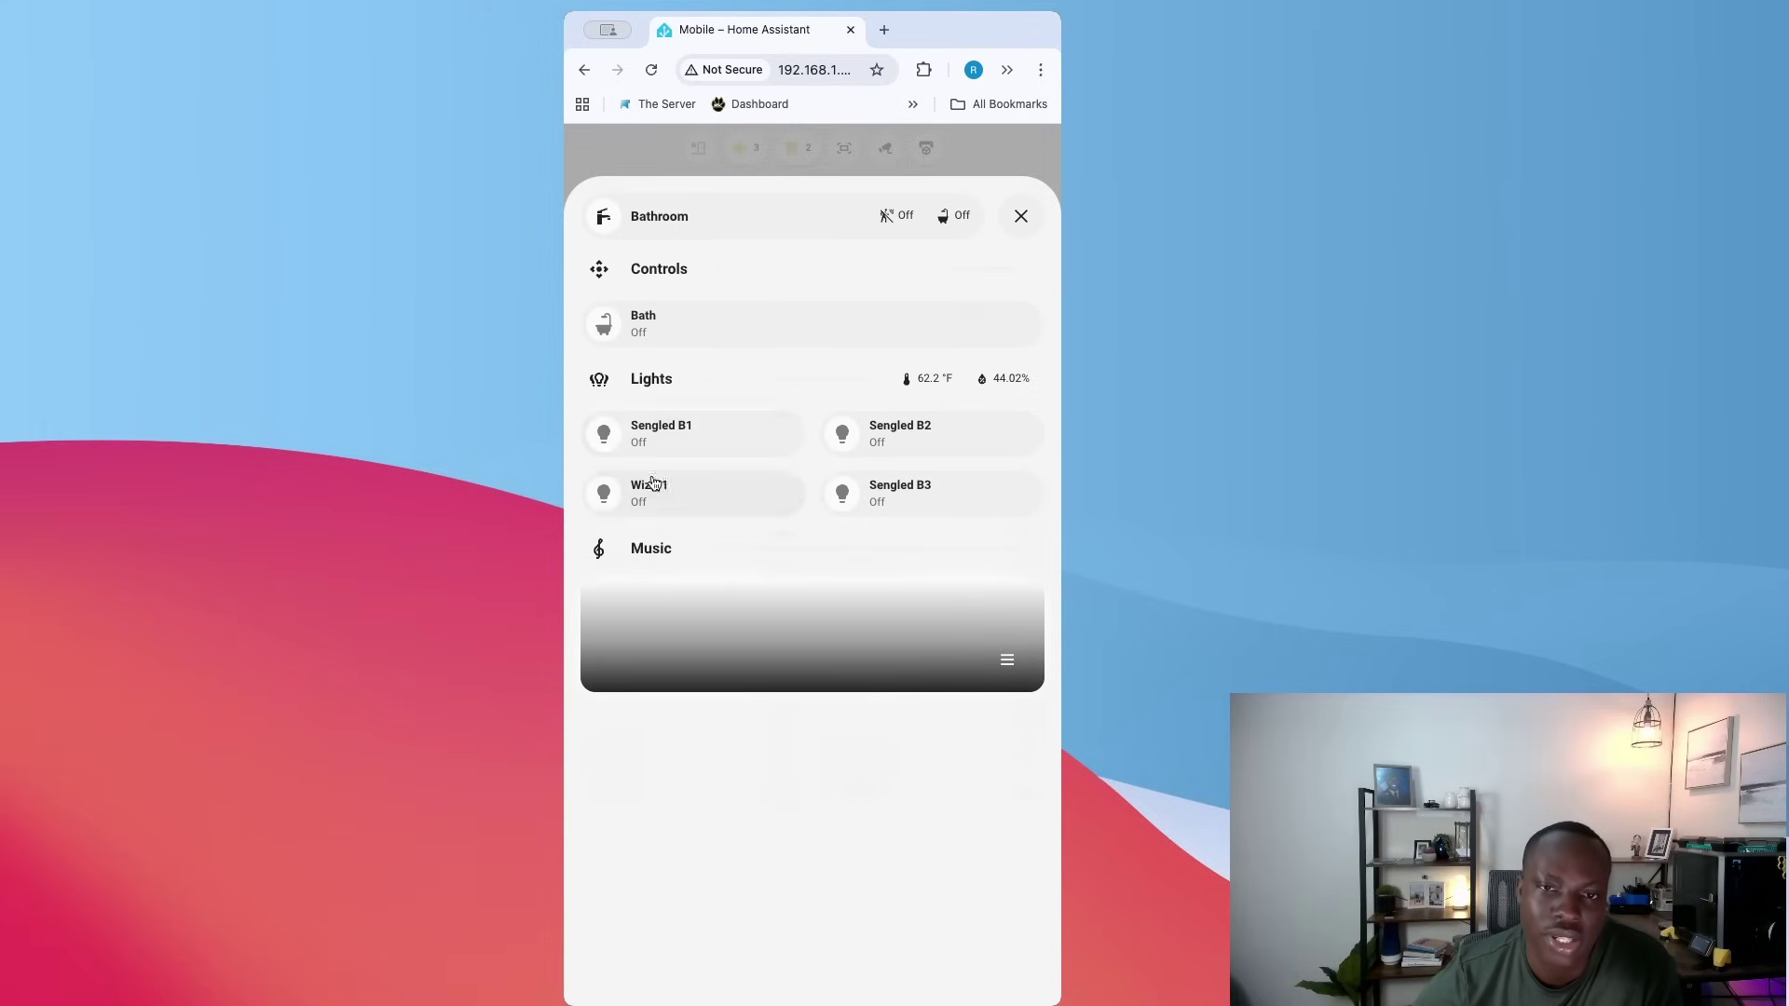
Toggle Sengled B1 on and off, close the Bathroom popup, and briefly view the Weather radar
{"action": "left_click", "coordinate": [604, 433]}
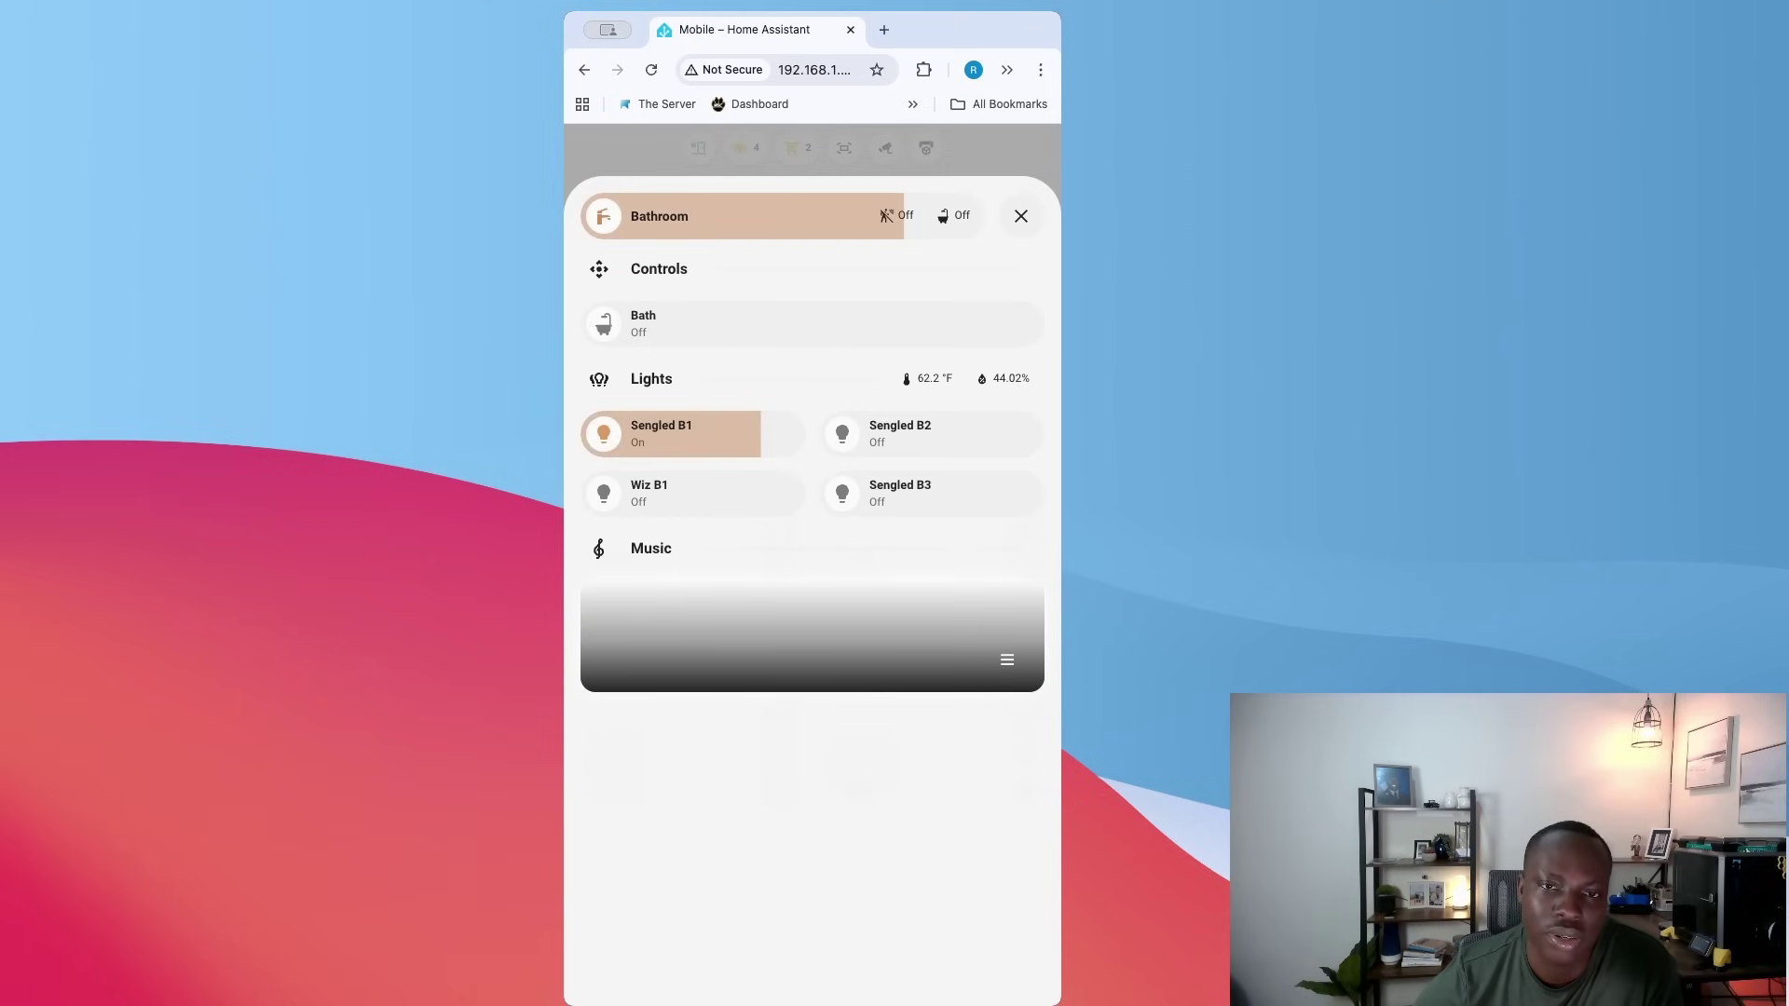
{"action": "left_click", "coordinate": [604, 433]}
{"action": "left_click", "coordinate": [1021, 215]}
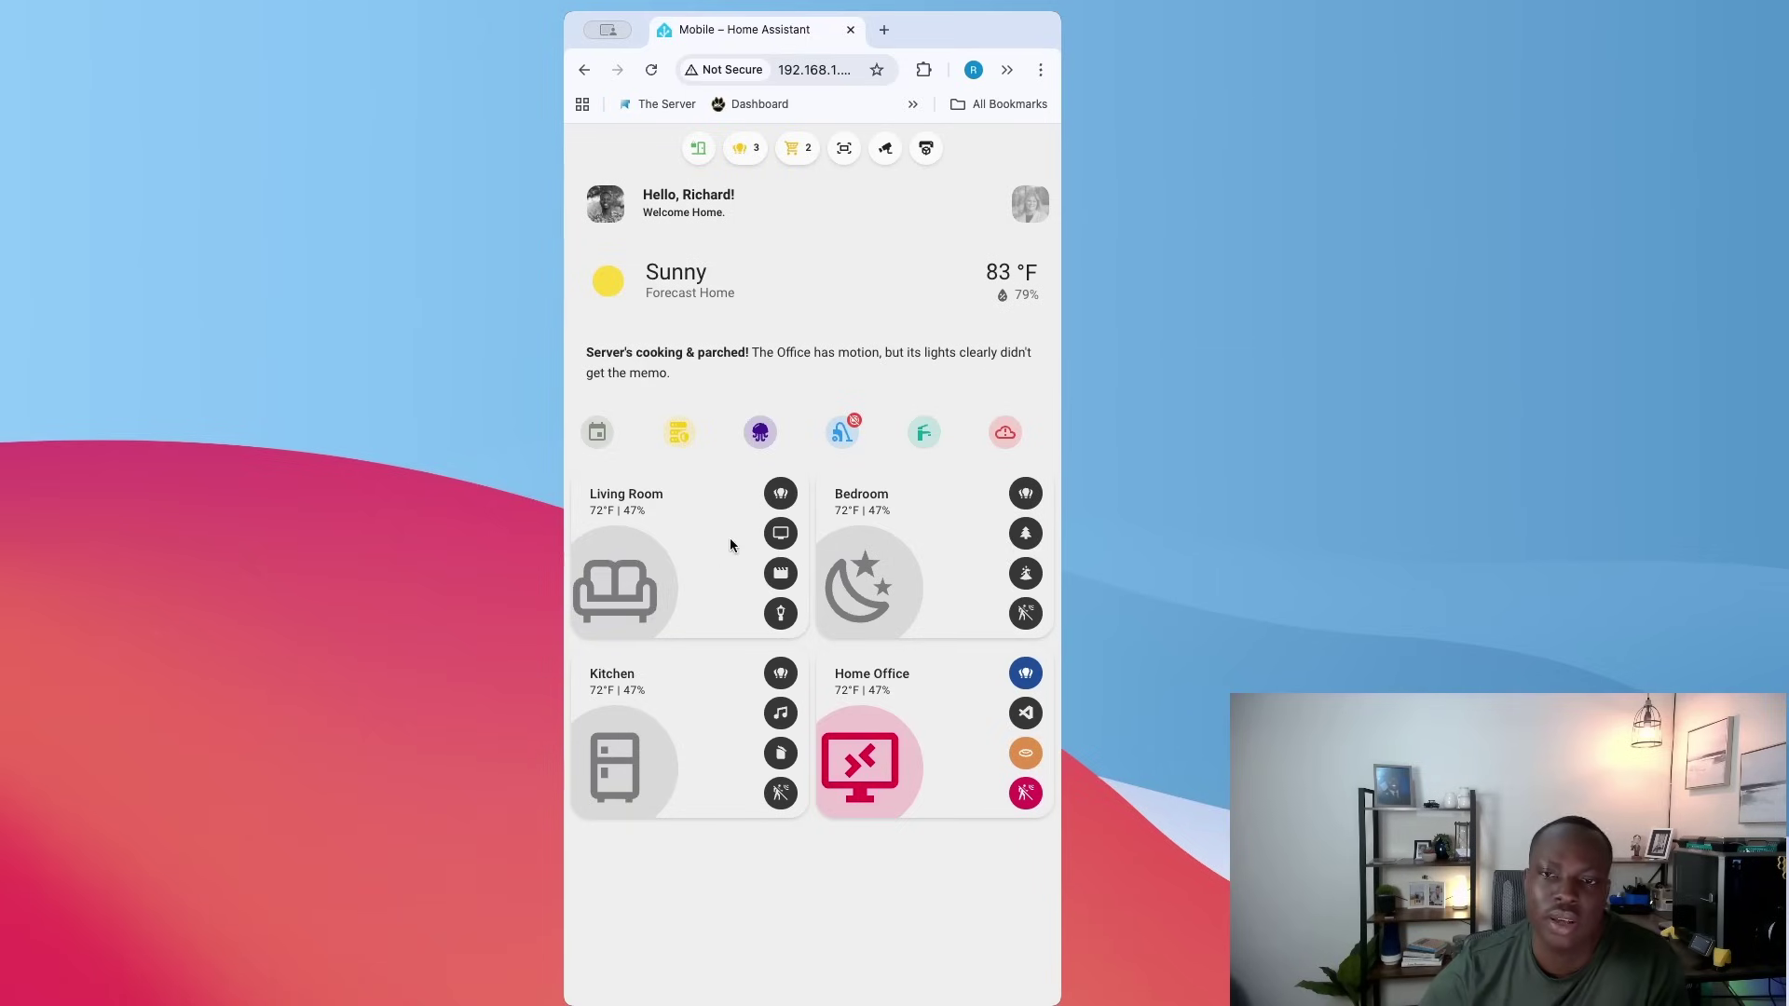
{"action": "left_click", "coordinate": [1005, 432]}
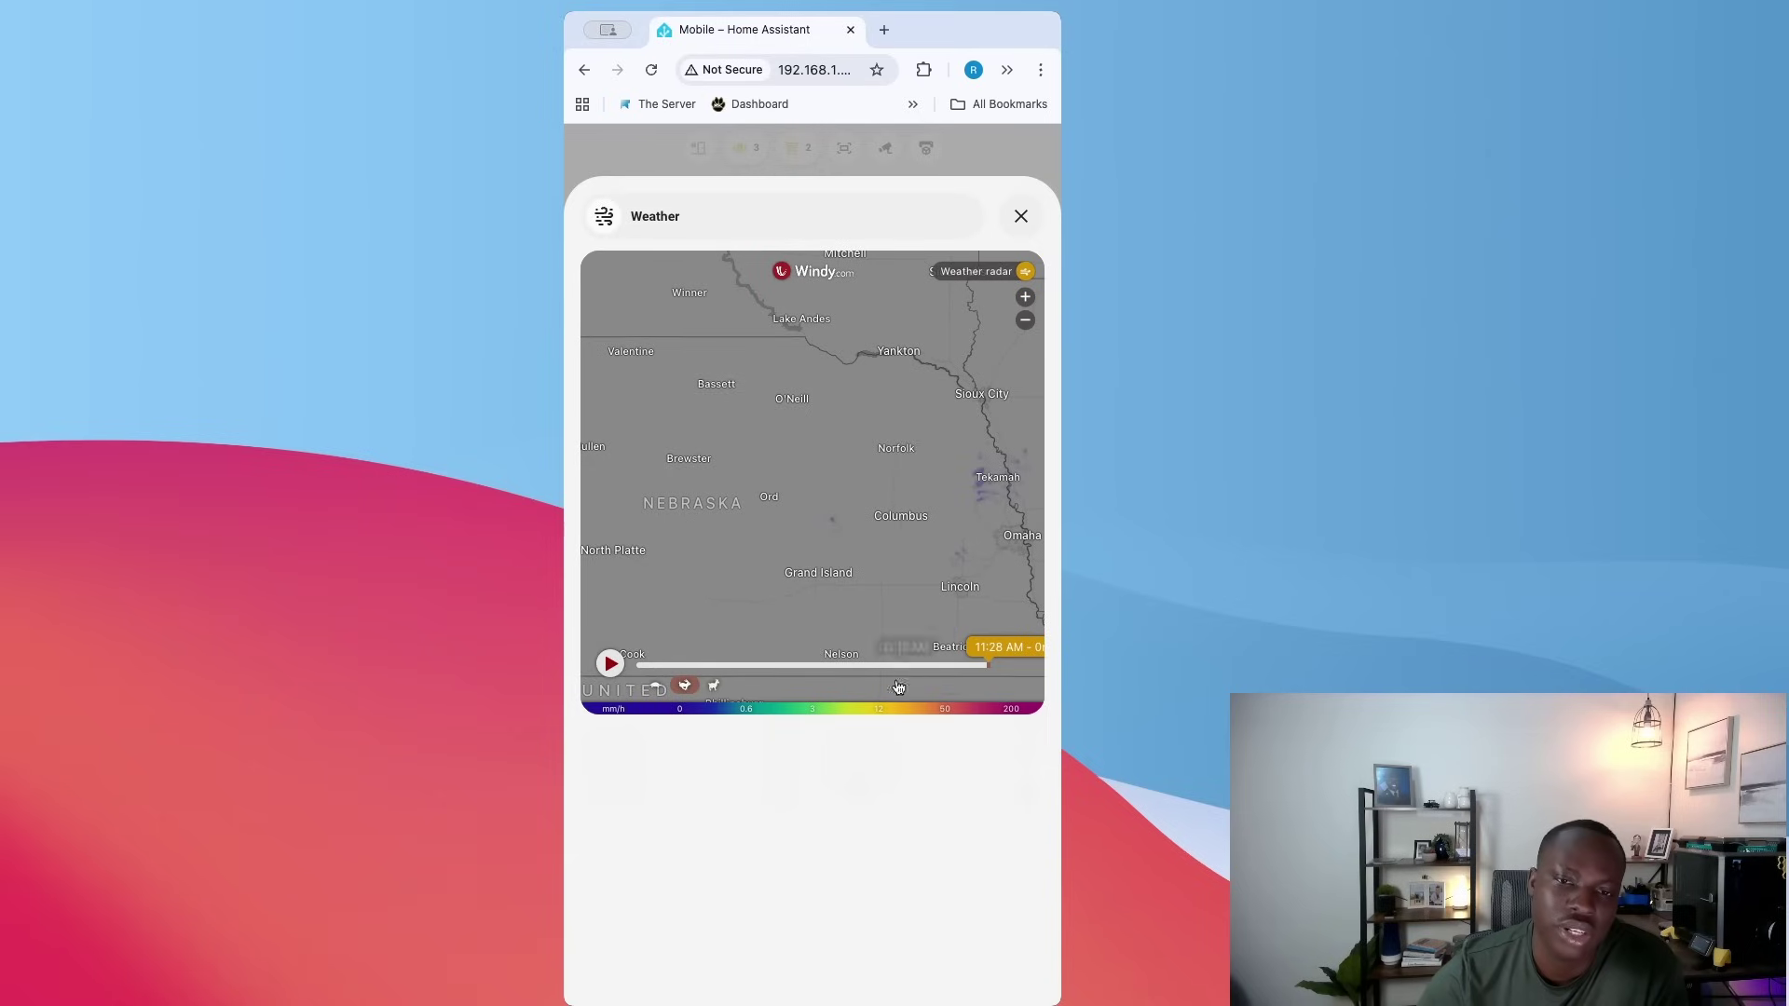
{"action": "left_click", "coordinate": [1021, 216]}
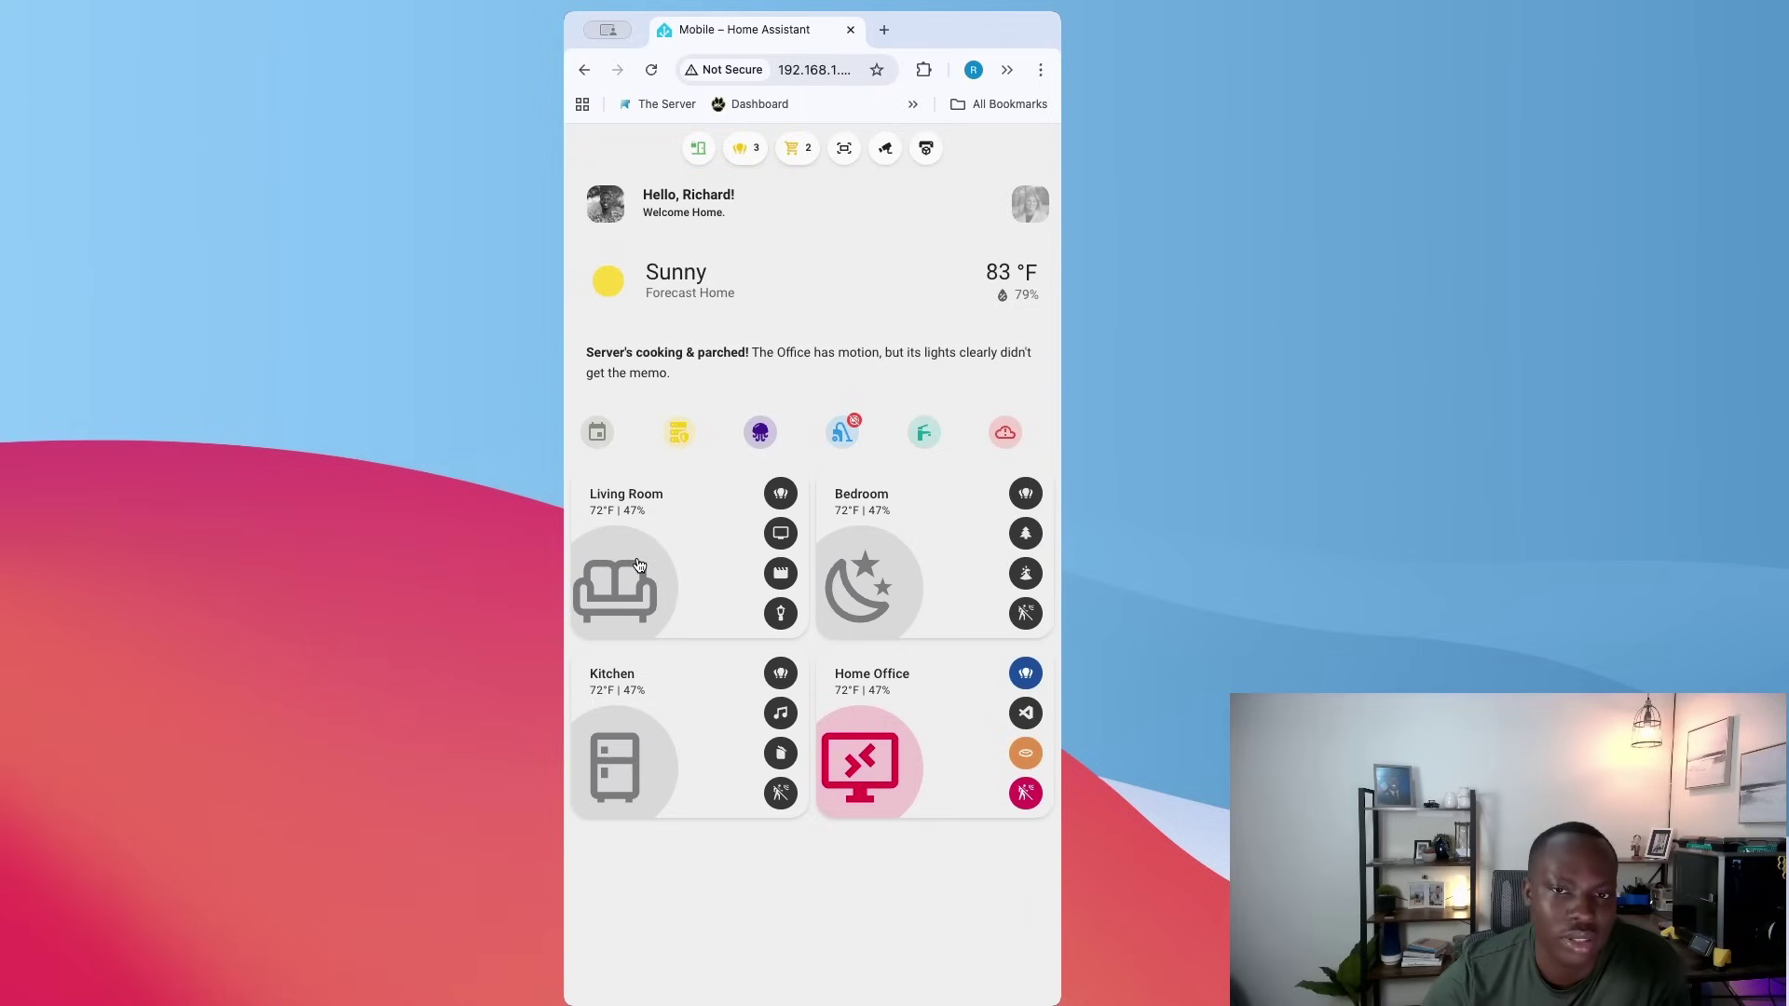
{"action": "left_click", "coordinate": [781, 494]}
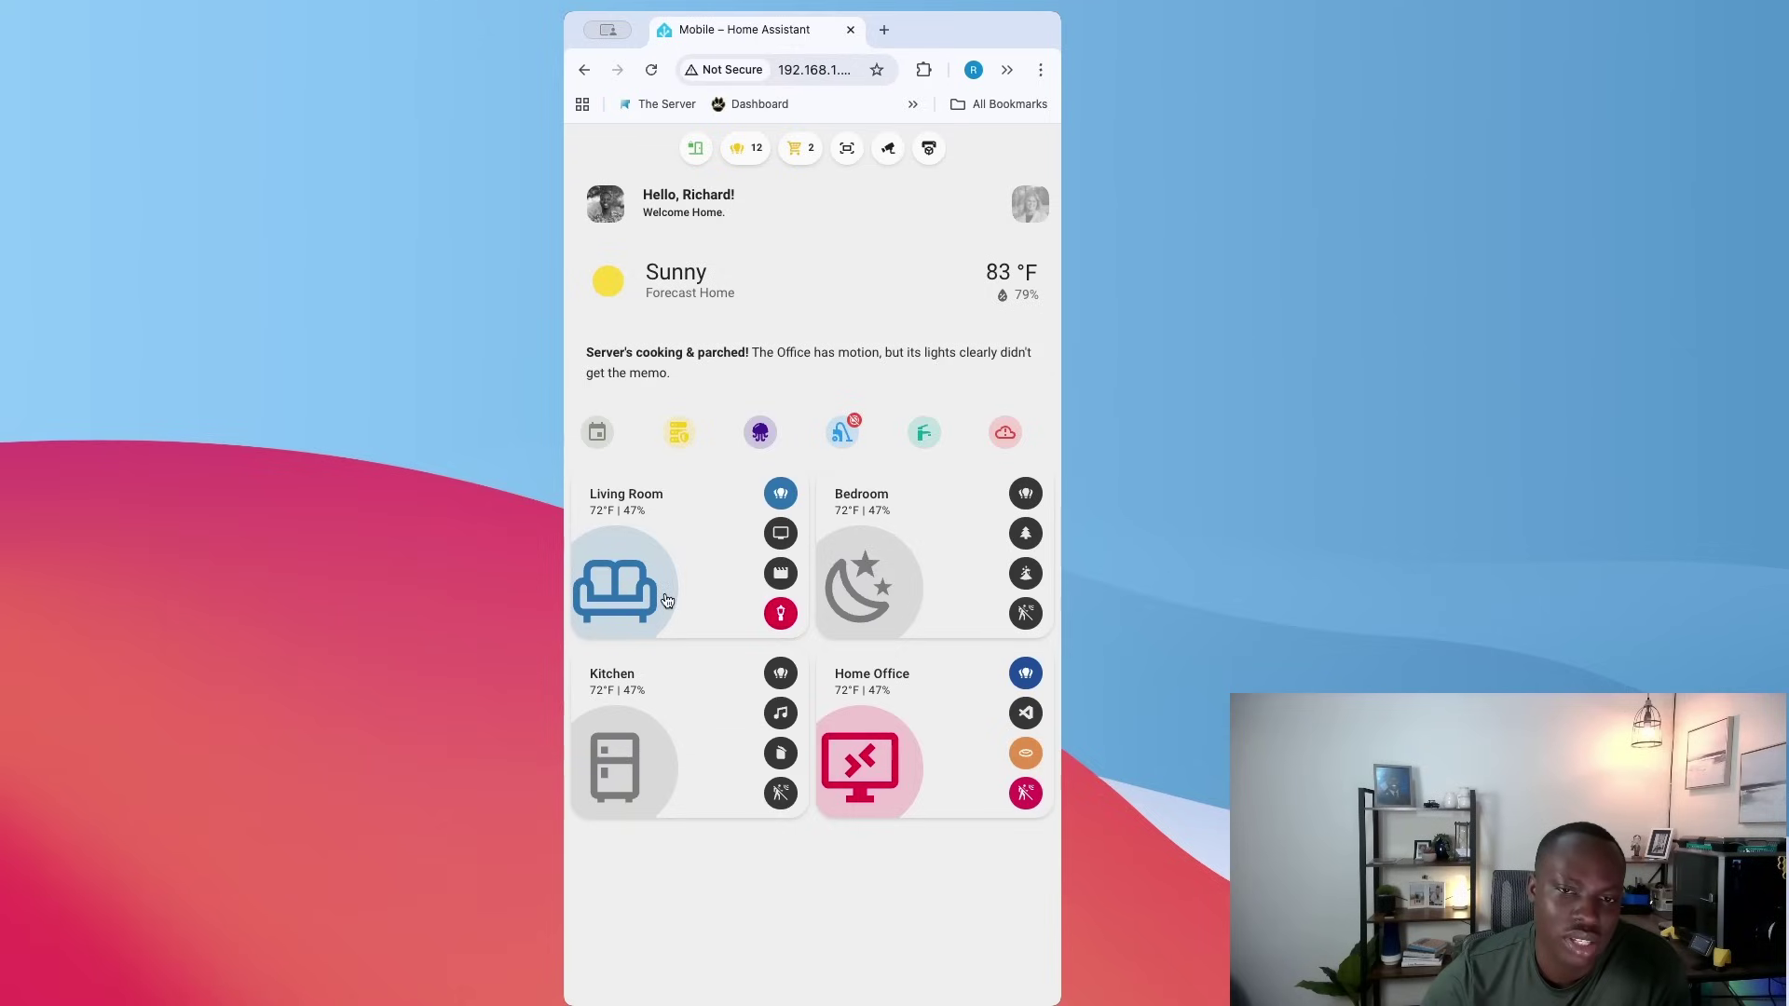
{"action": "left_click", "coordinate": [780, 614]}
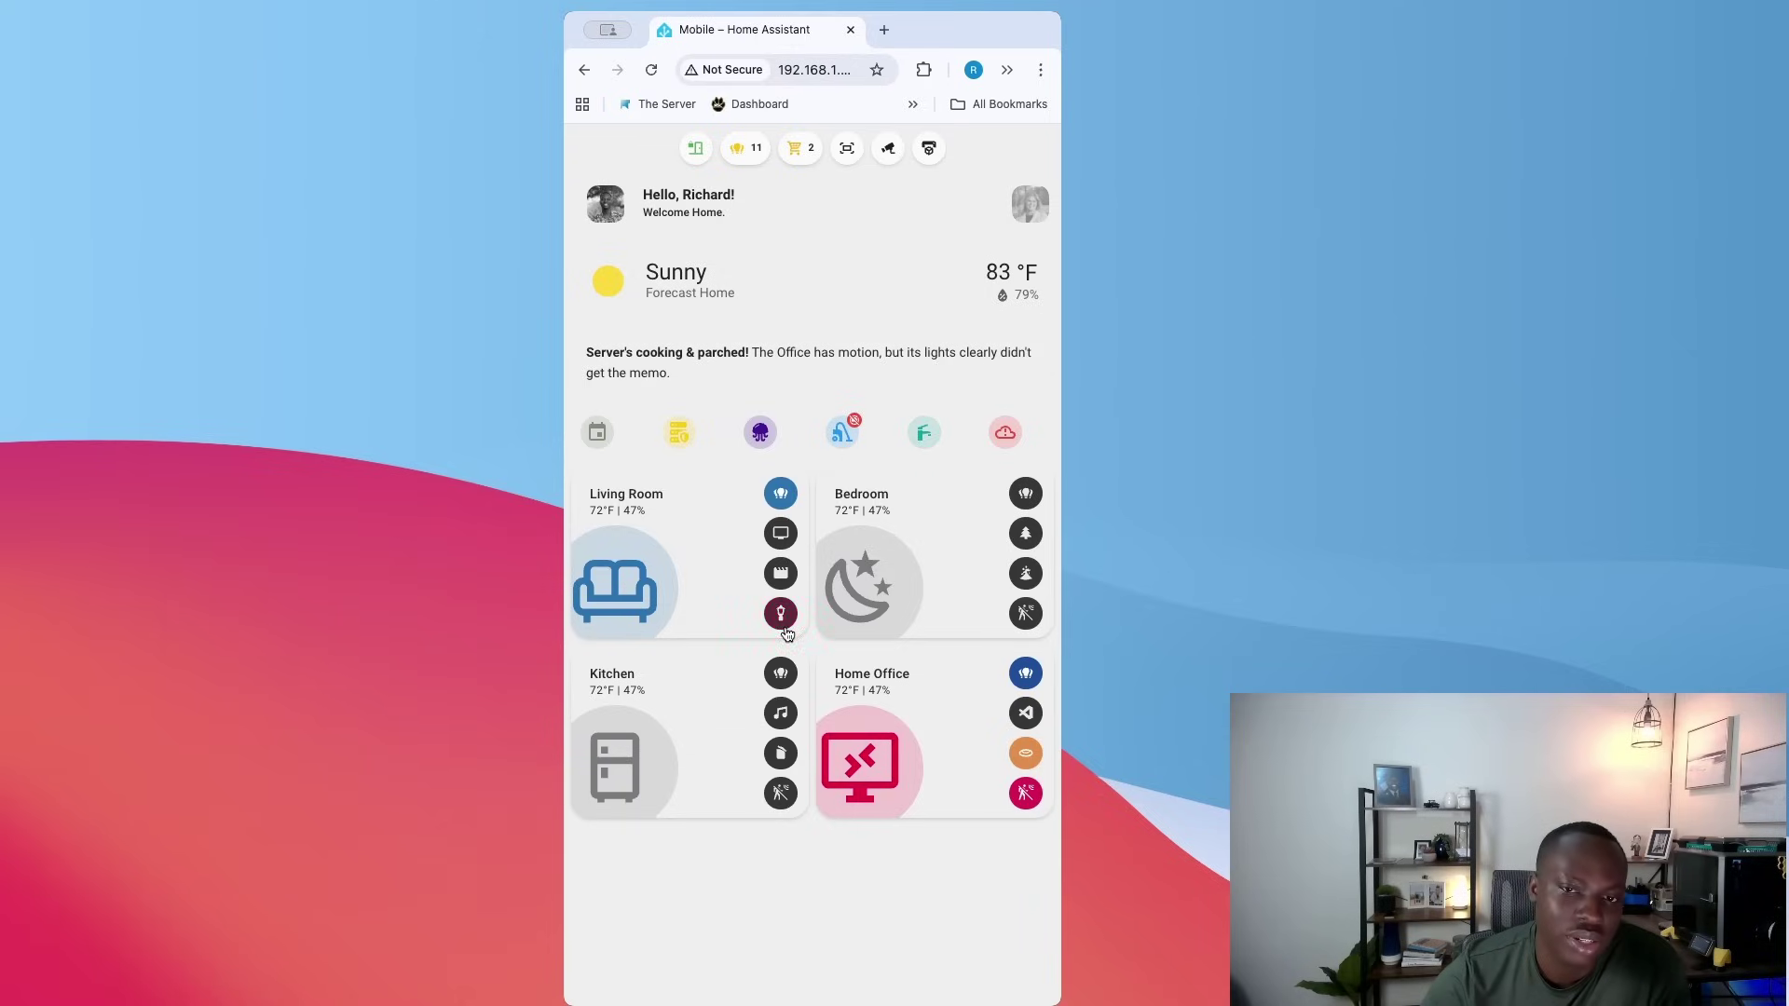
{"action": "left_click", "coordinate": [781, 499]}
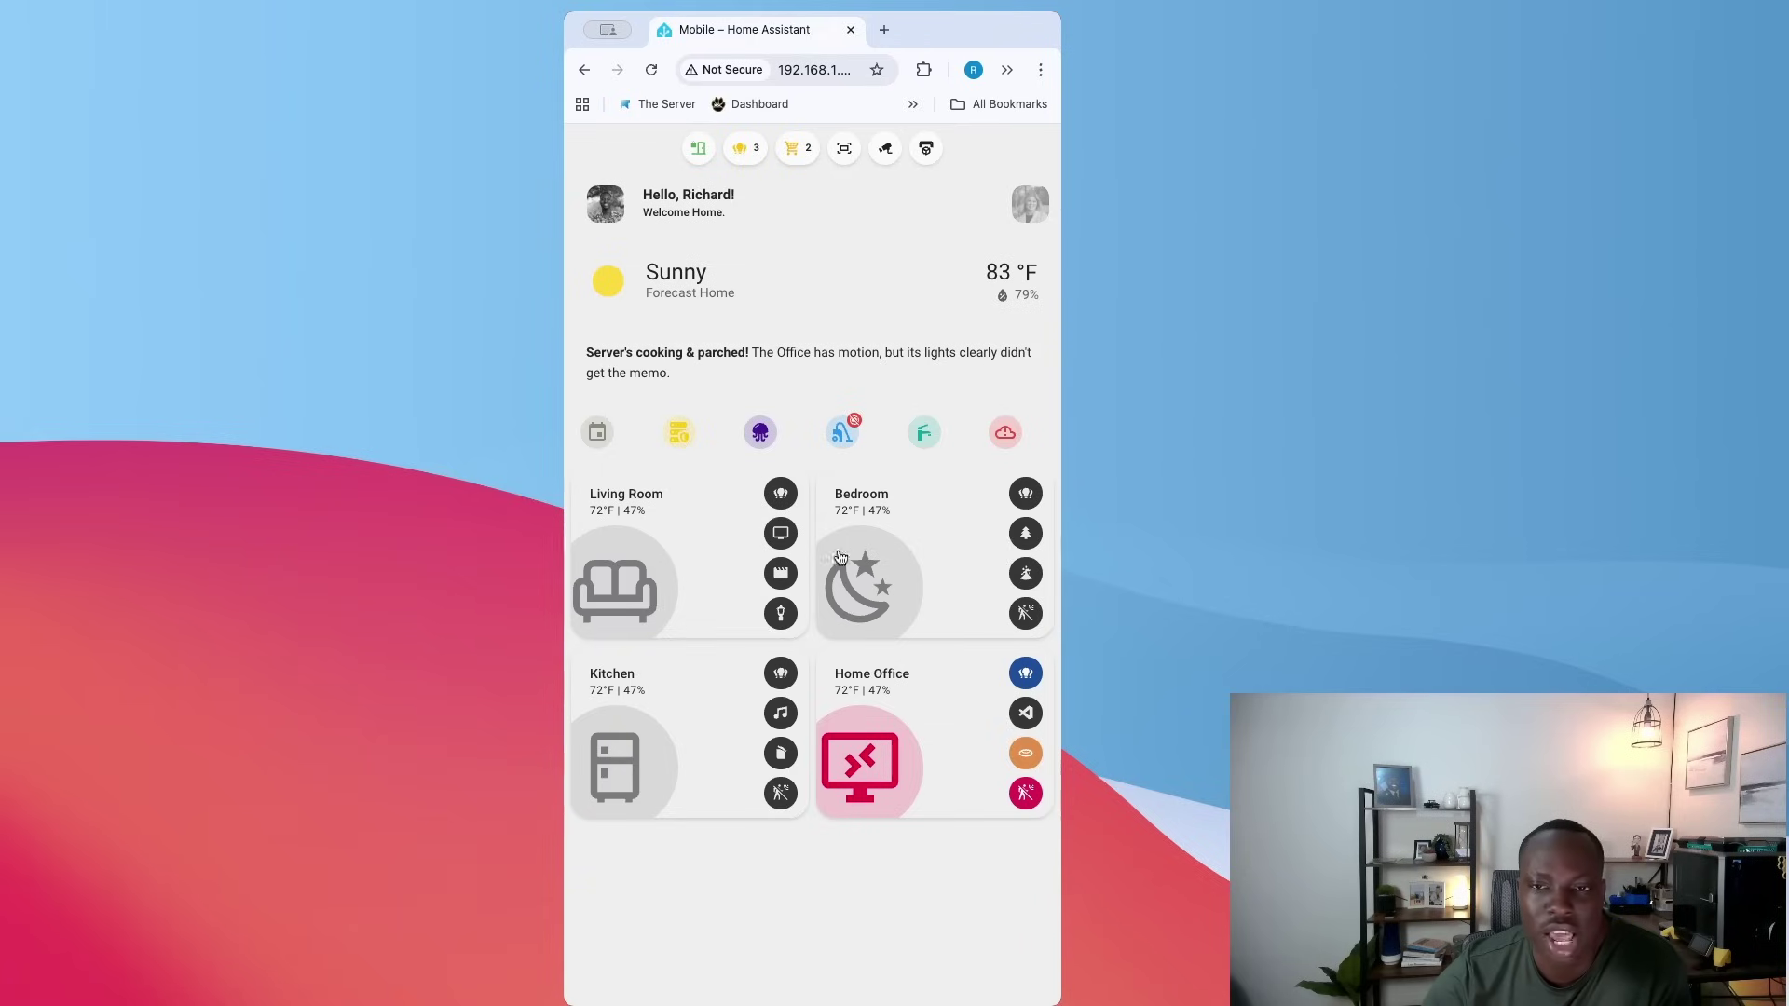
{"action": "left_click", "coordinate": [1028, 495]}
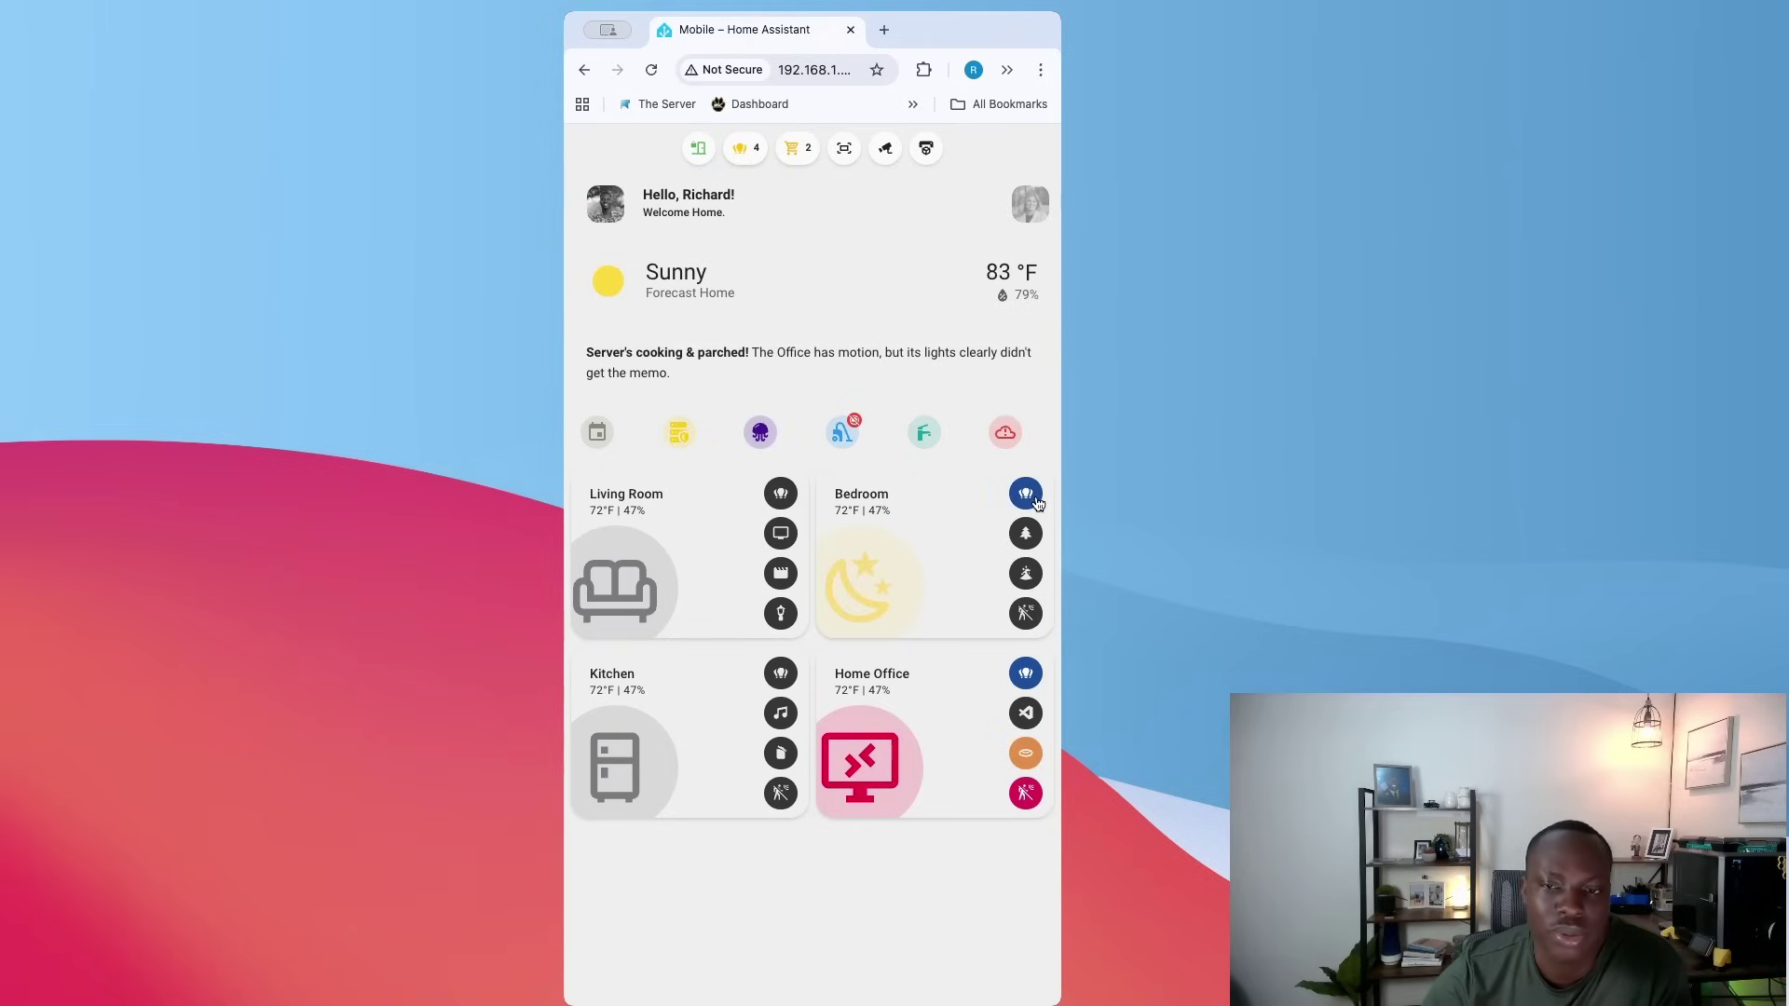
{"action": "left_click", "coordinate": [1026, 613]}
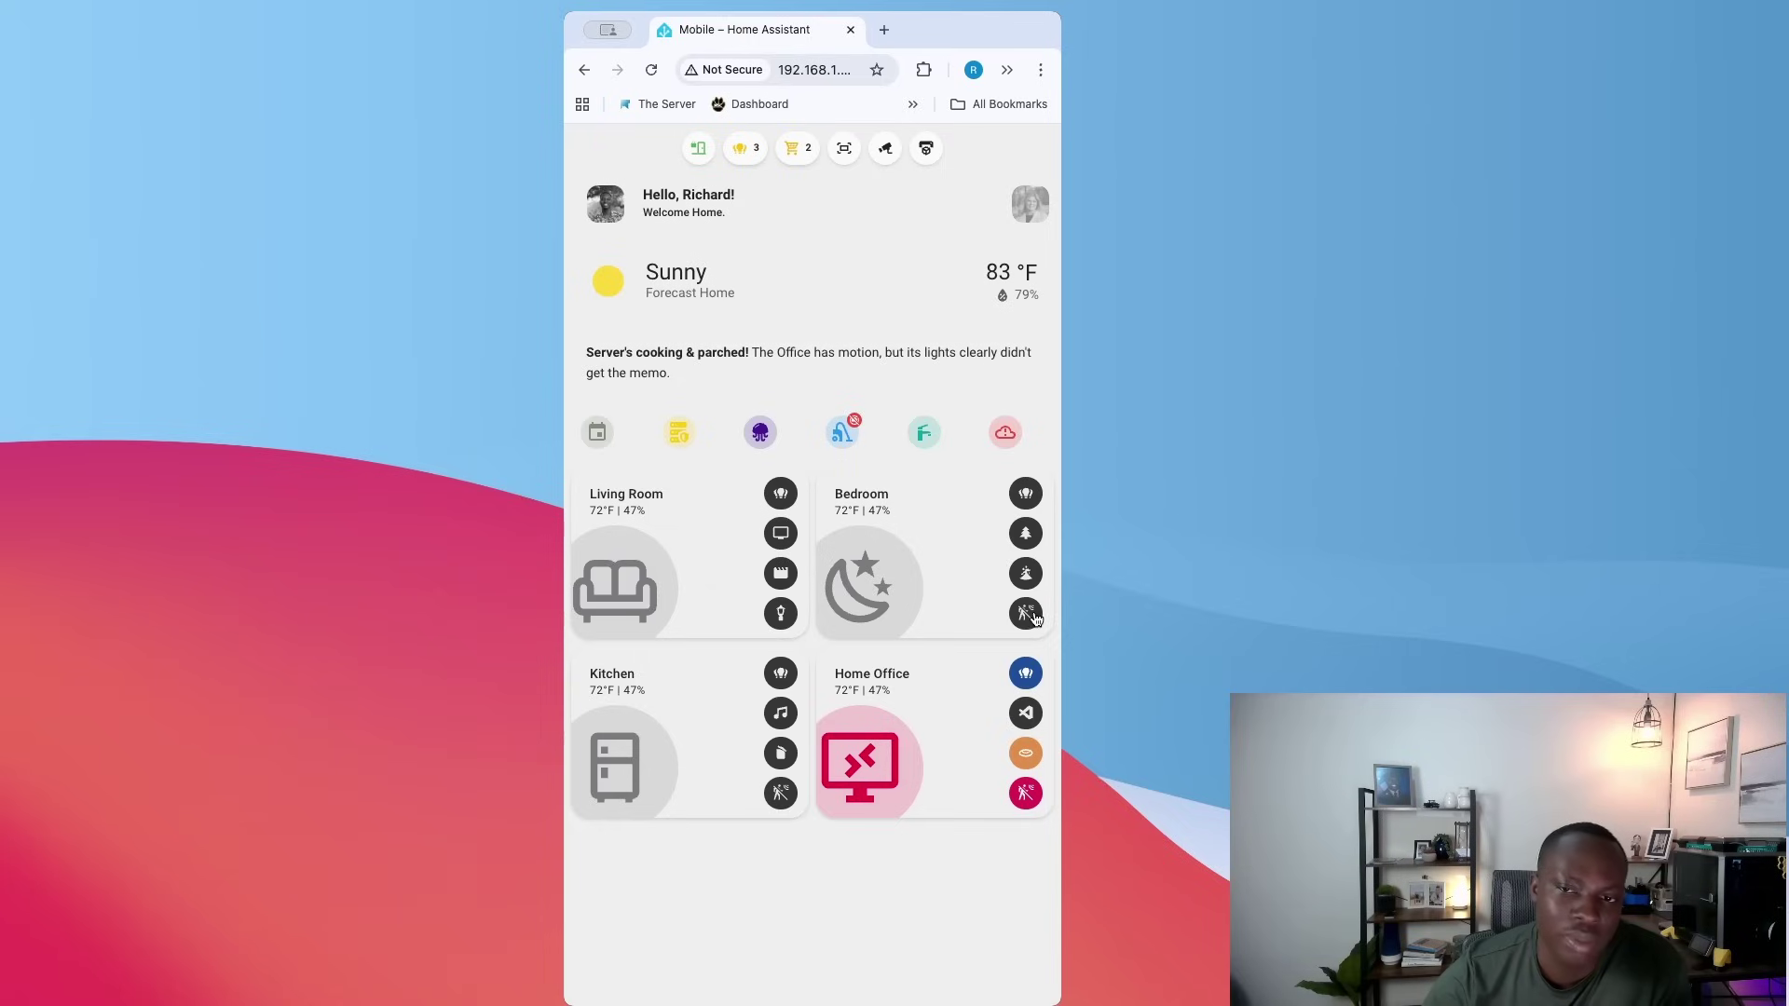
{"action": "left_click", "coordinate": [1033, 616]}
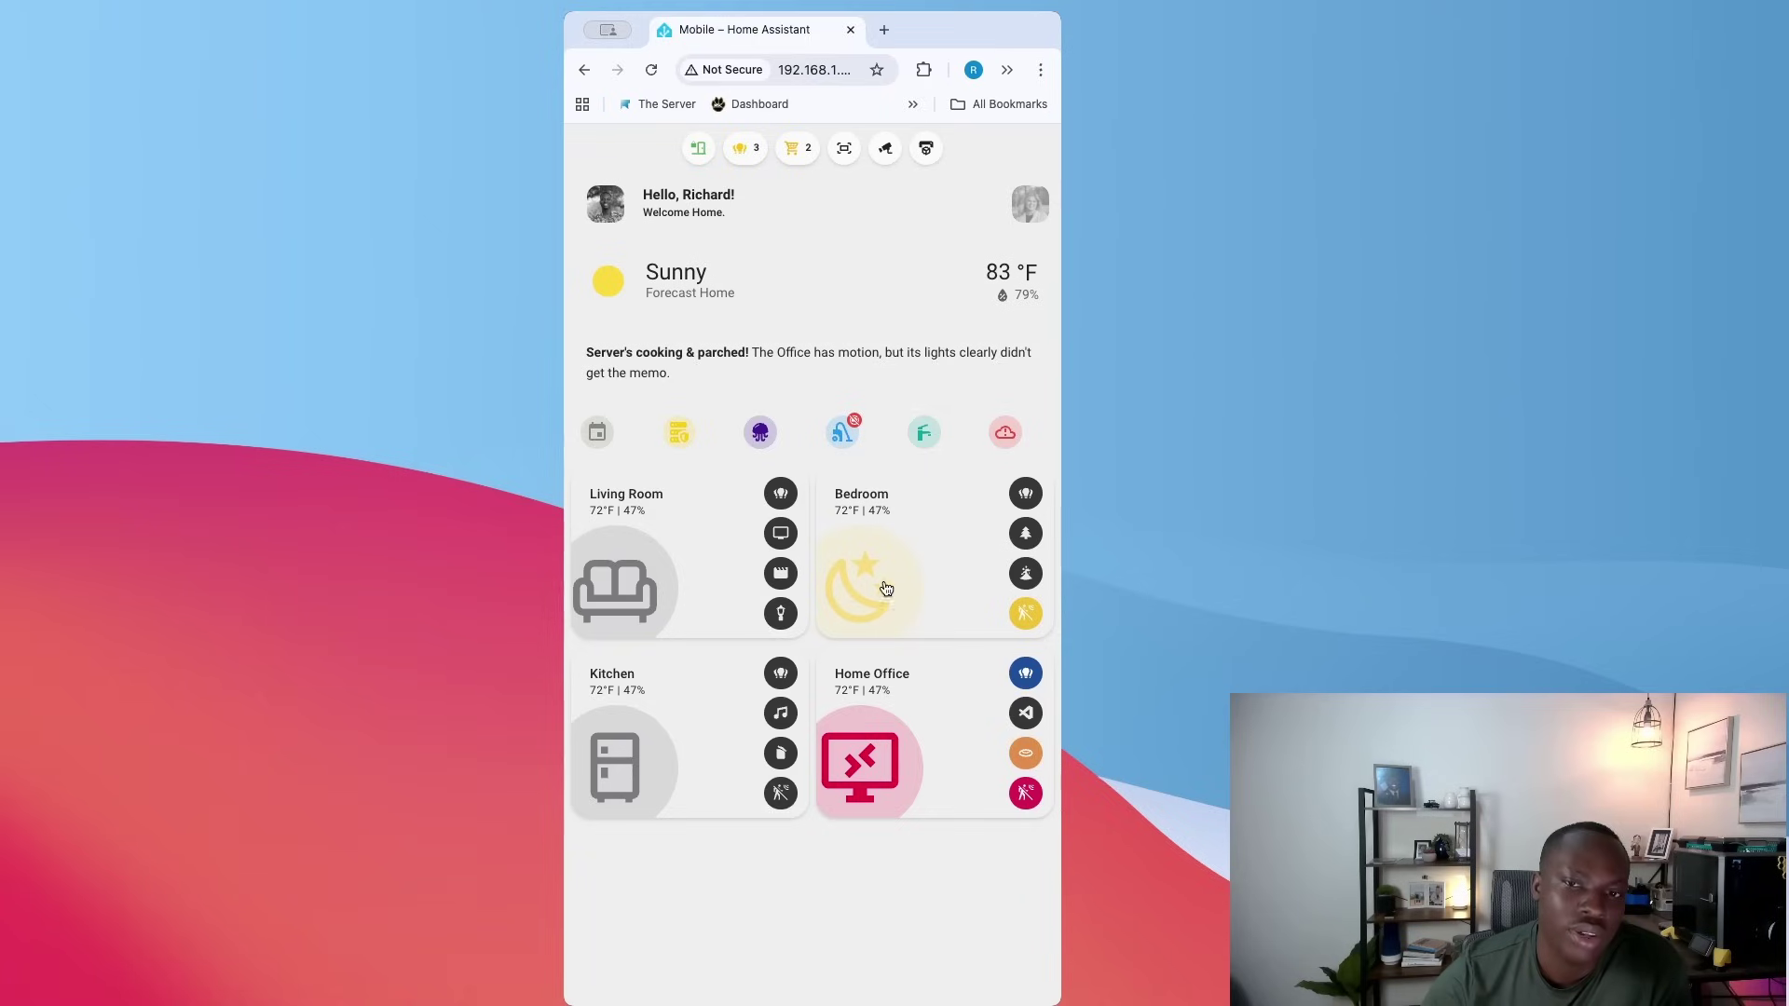
Switch off the Bedroom light, toggle the Kitchen lights, start Kitchen music and view its popup
{"action": "left_click", "coordinate": [1027, 614]}
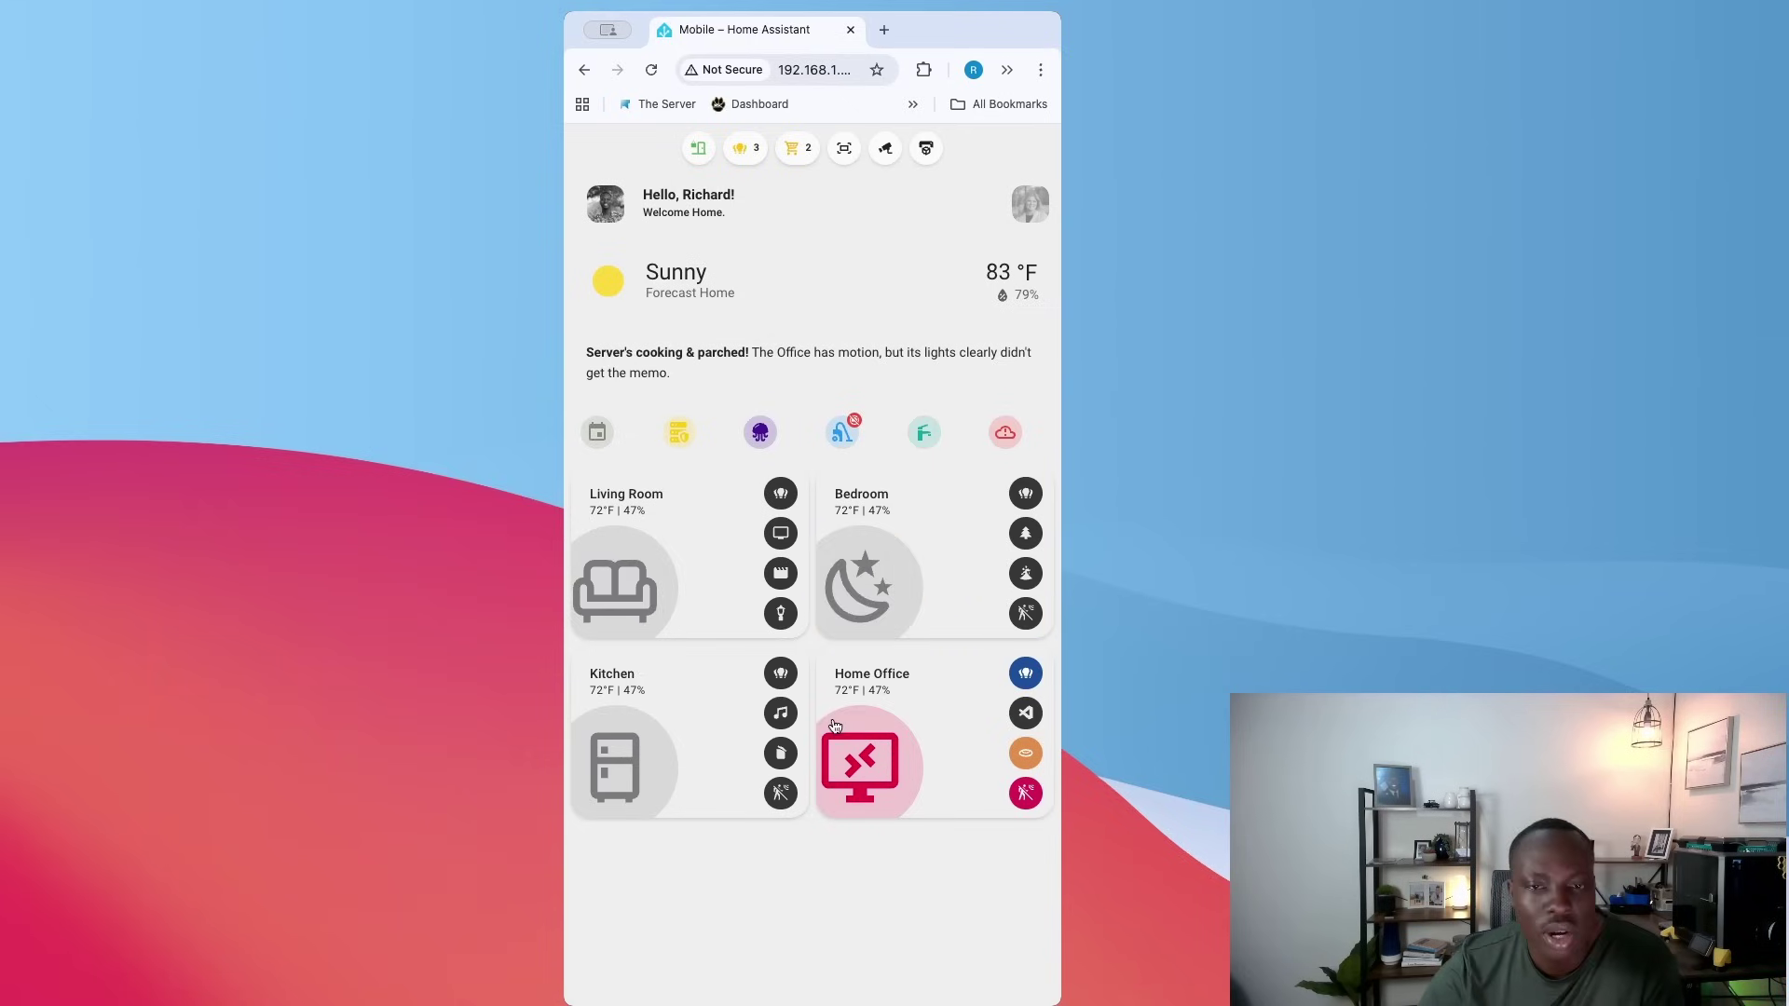
{"action": "left_click", "coordinate": [783, 675]}
{"action": "left_click", "coordinate": [783, 677]}
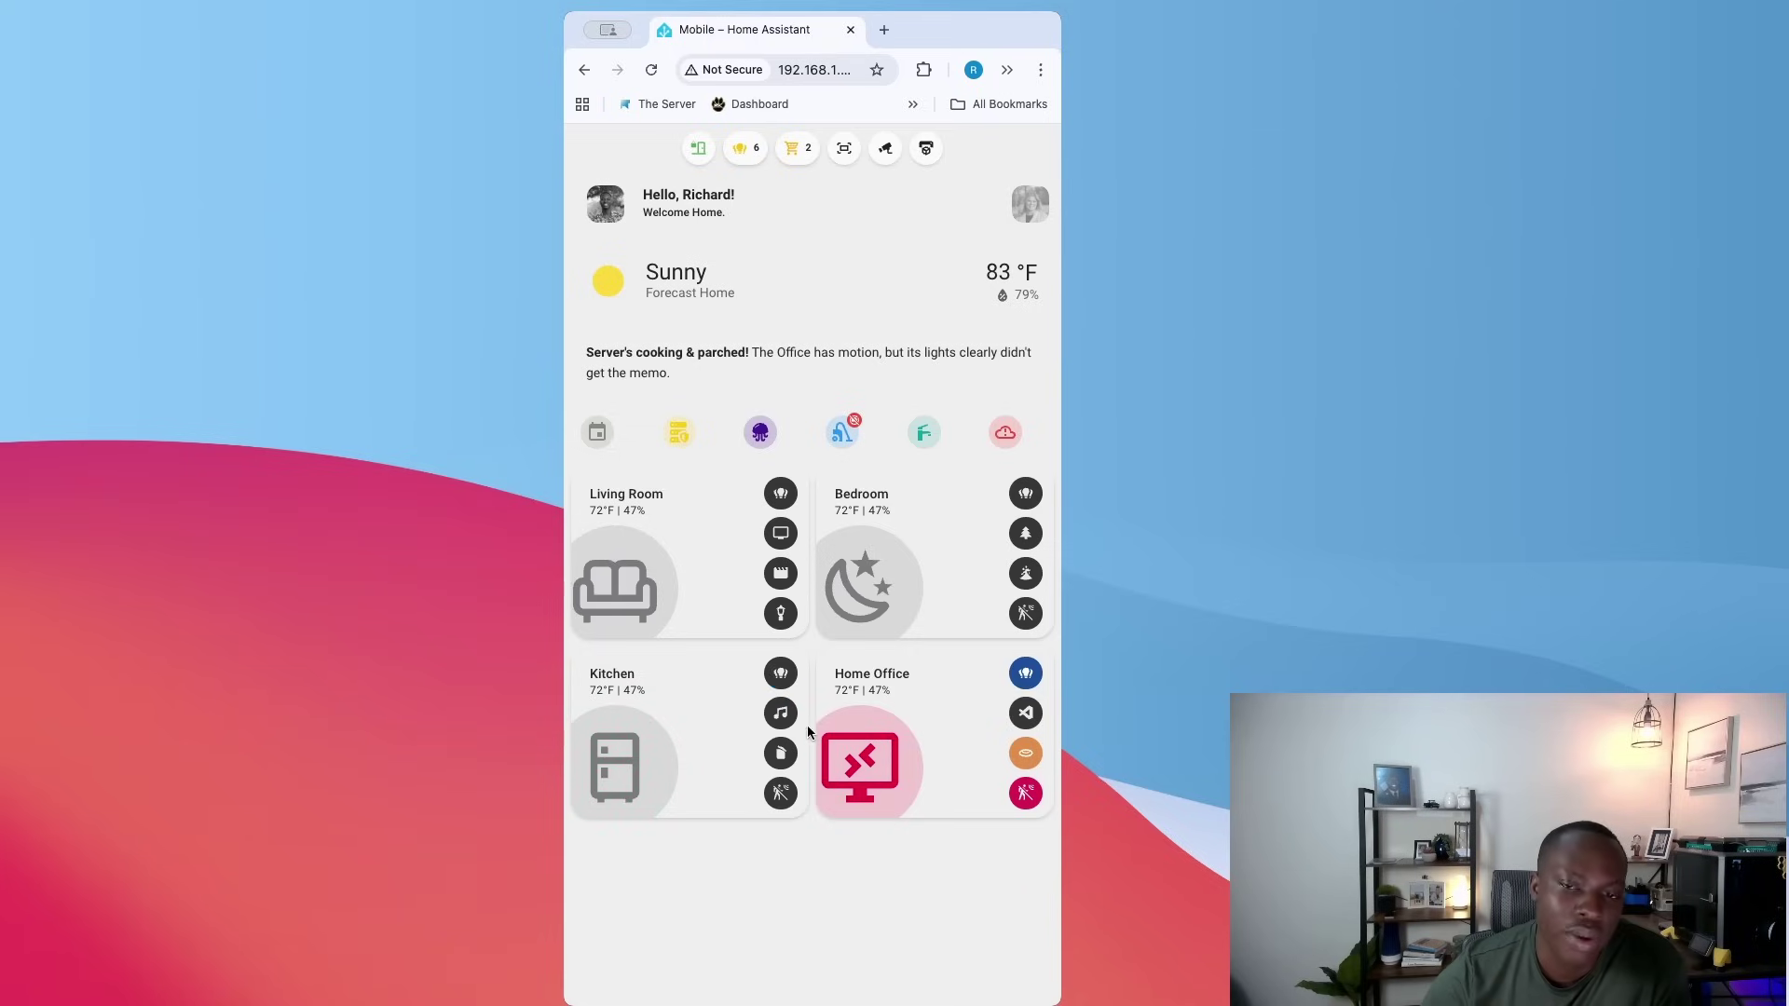
{"action": "left_click", "coordinate": [782, 715]}
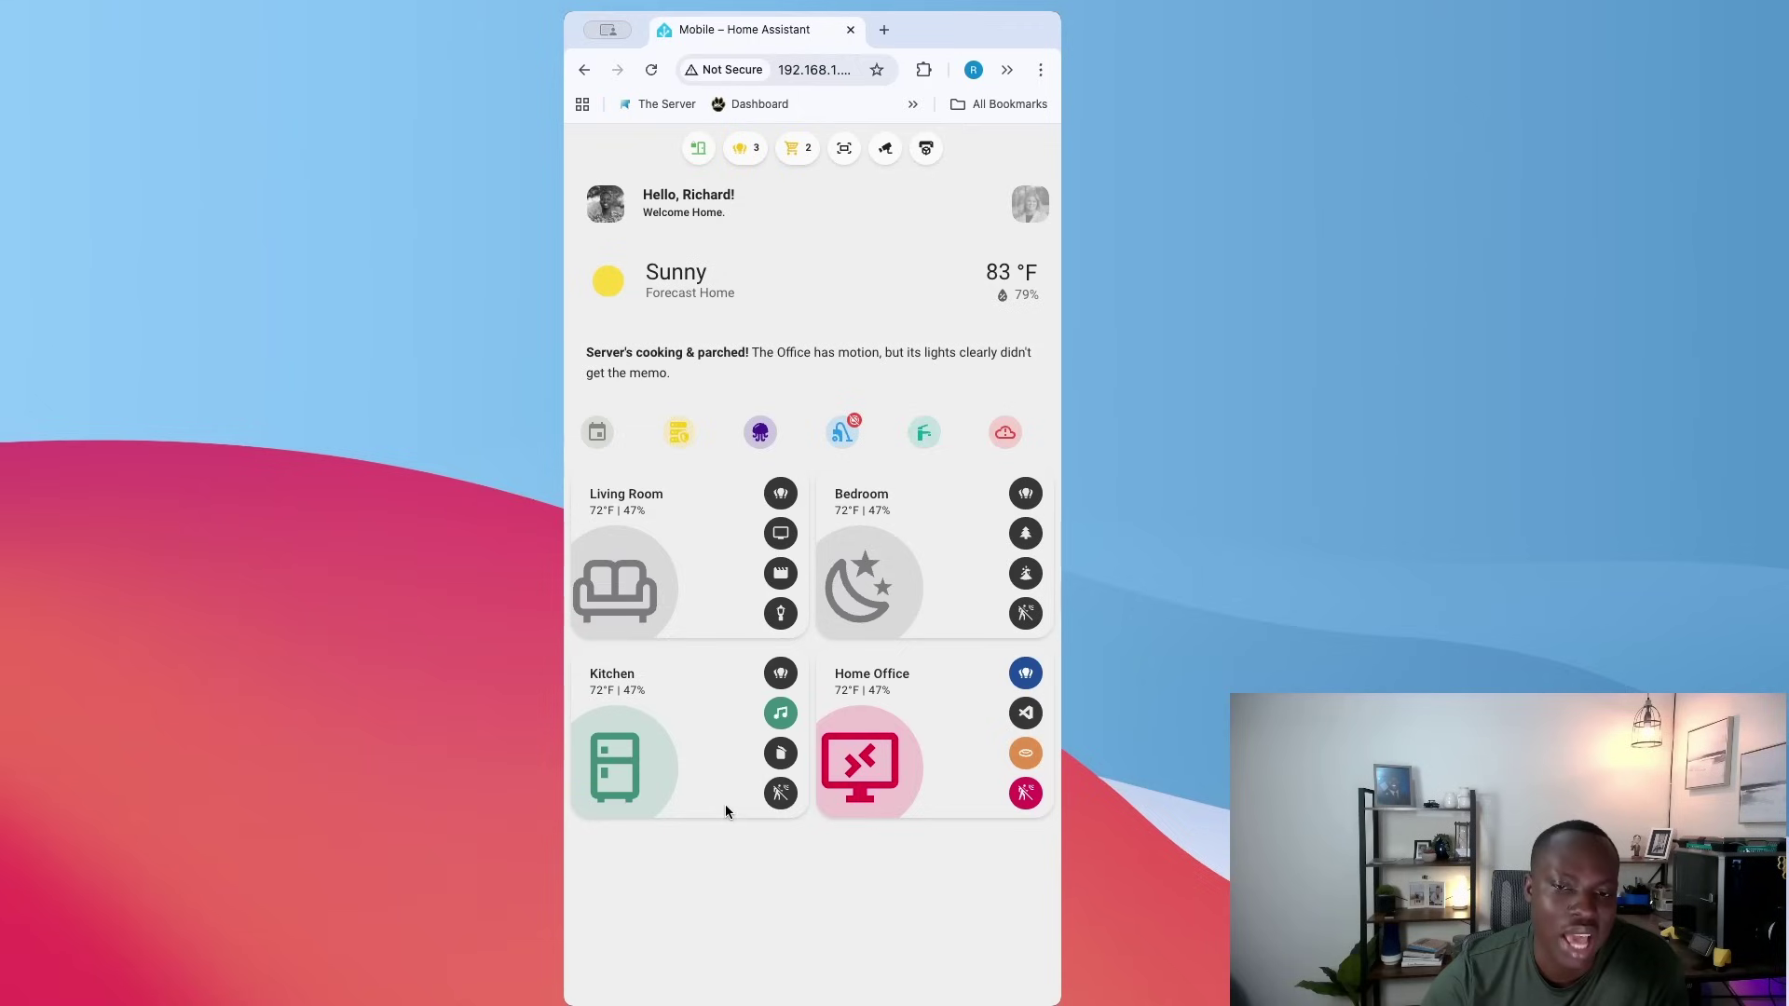
{"action": "left_click", "coordinate": [656, 766]}
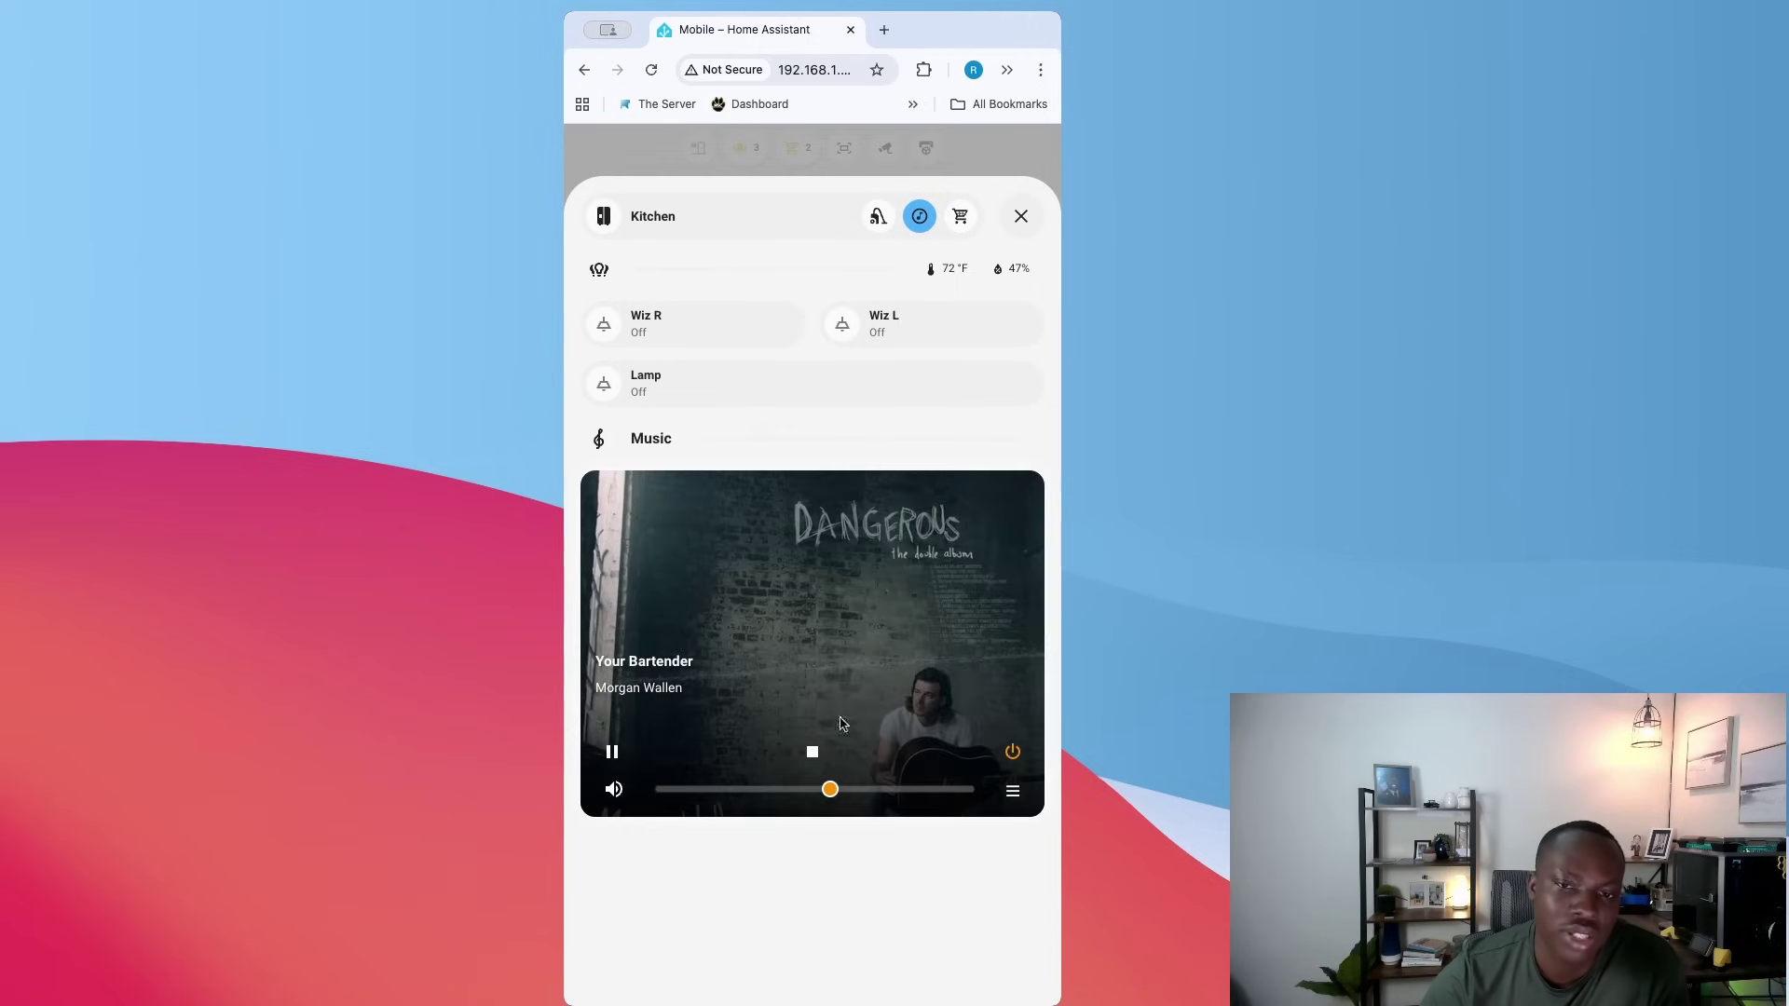
{"action": "left_click", "coordinate": [1021, 216]}
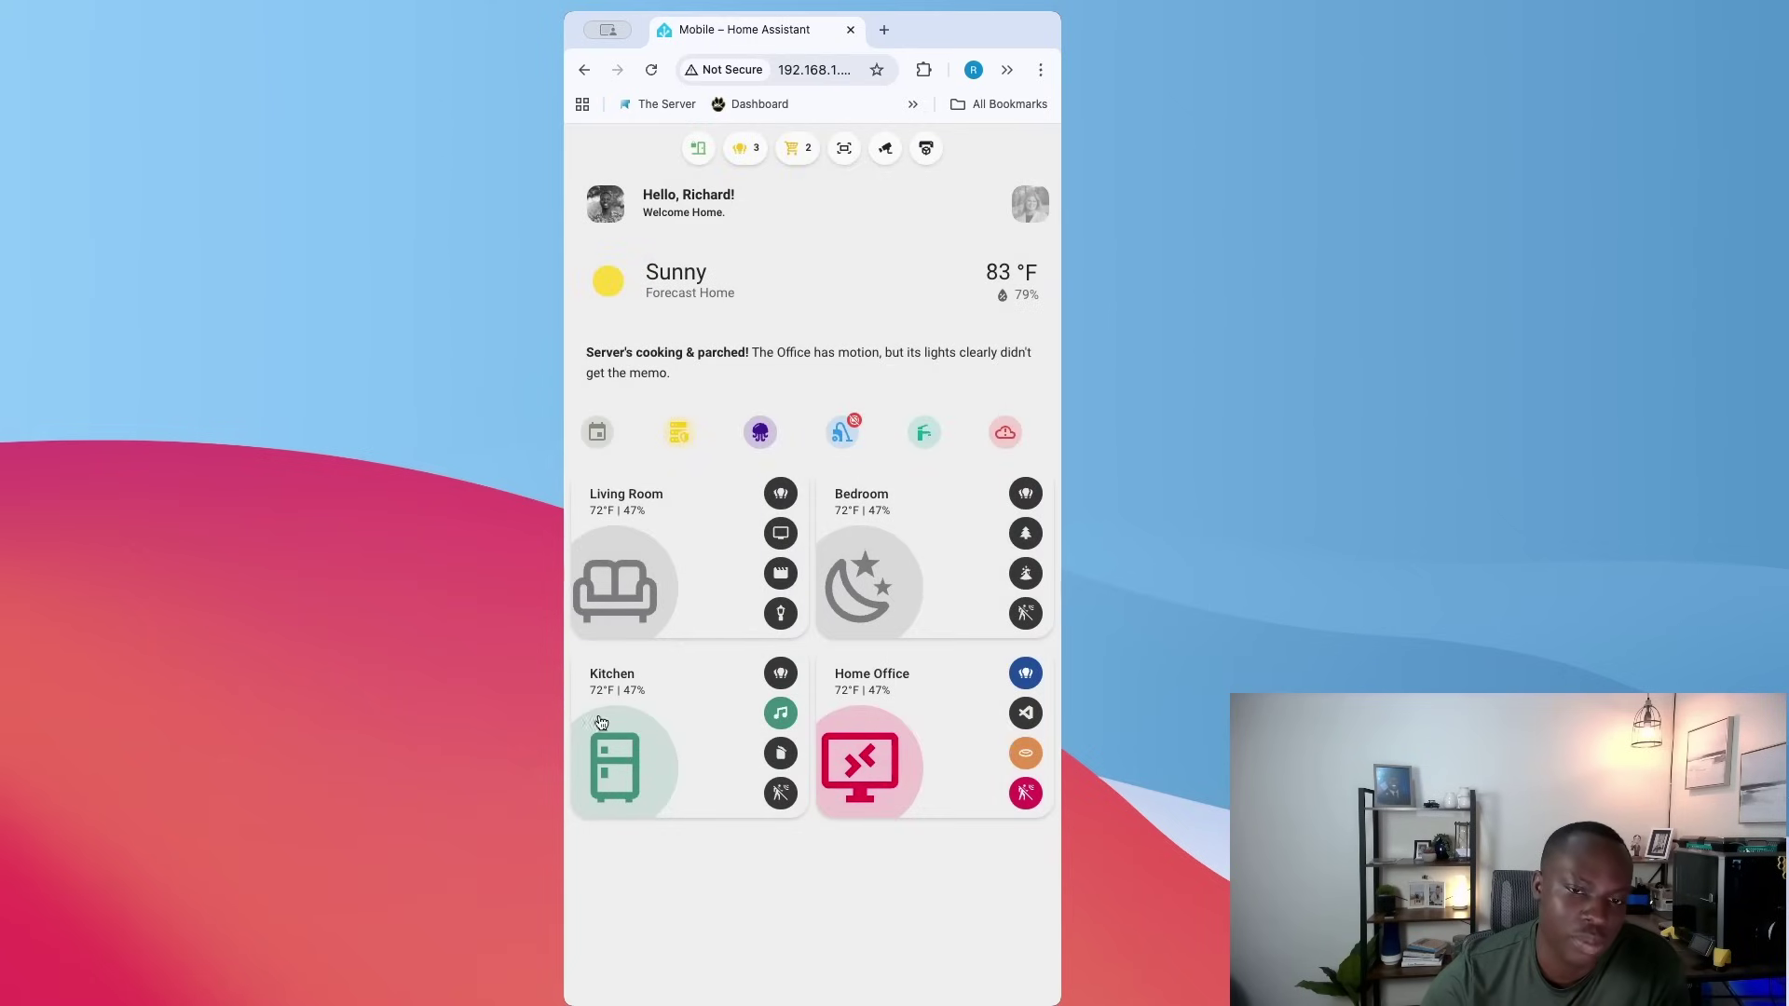
Turn off the Kitchen music, then open and close the Kitchen and Home Office popups
{"action": "left_click", "coordinate": [780, 715]}
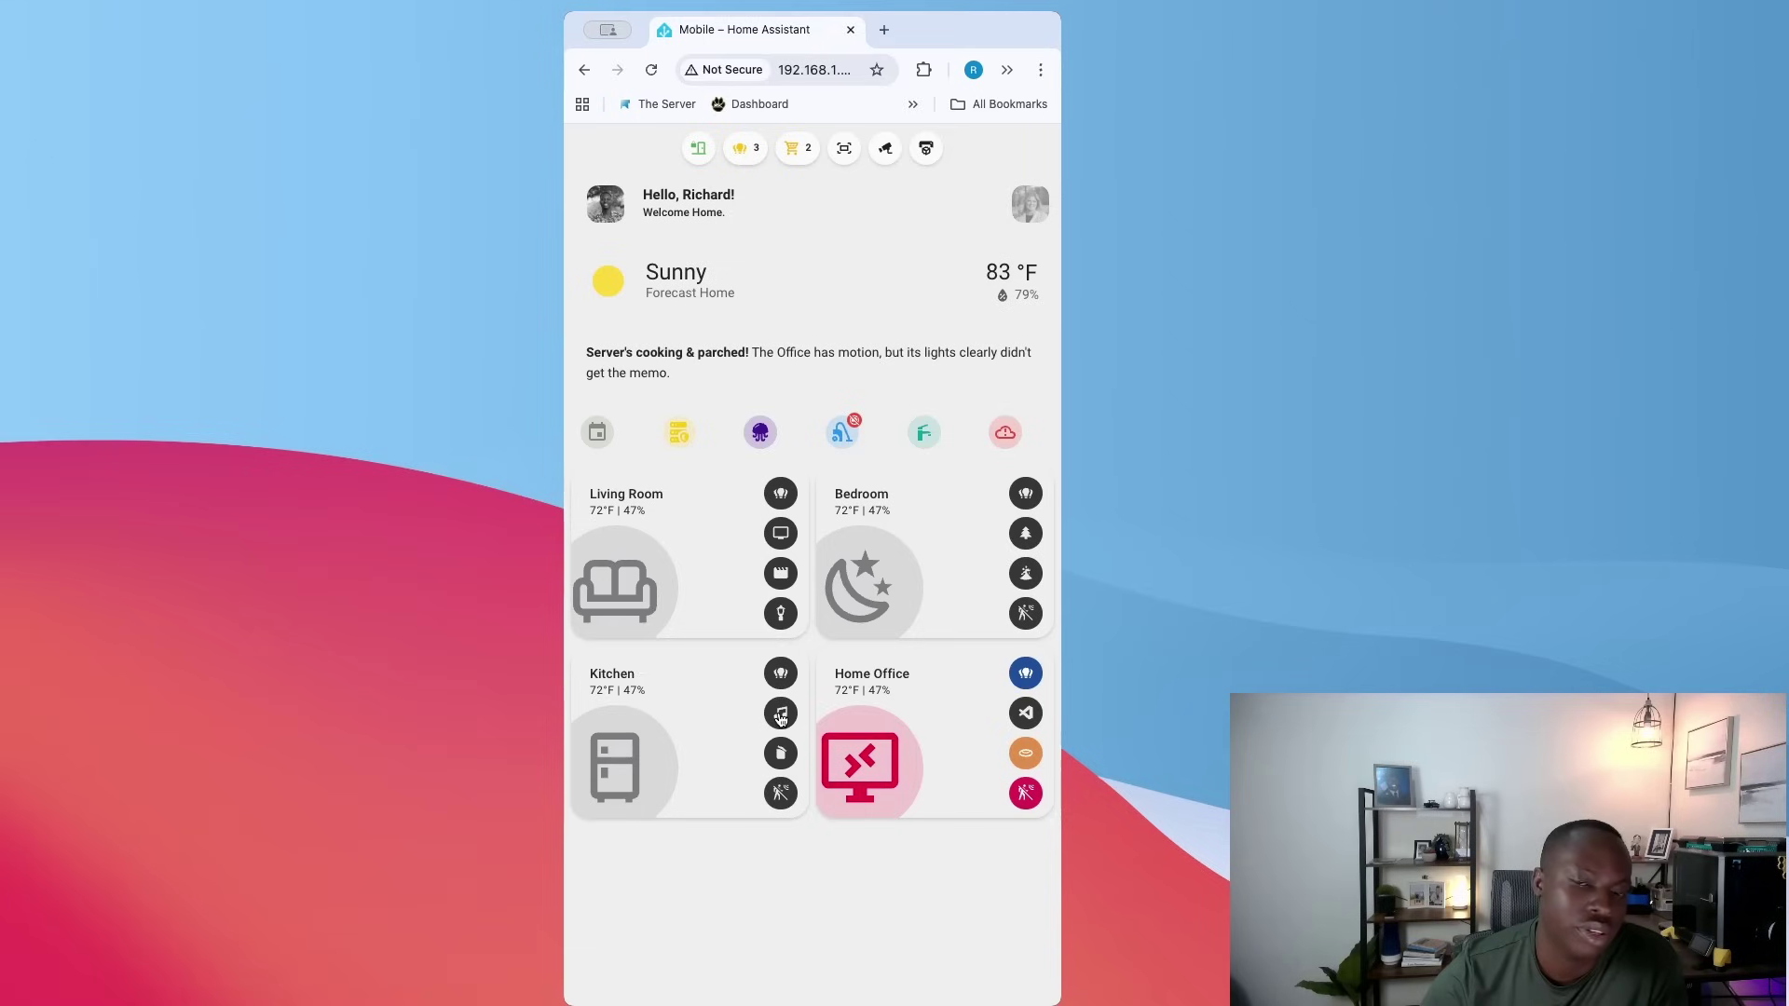
{"action": "left_click", "coordinate": [619, 793]}
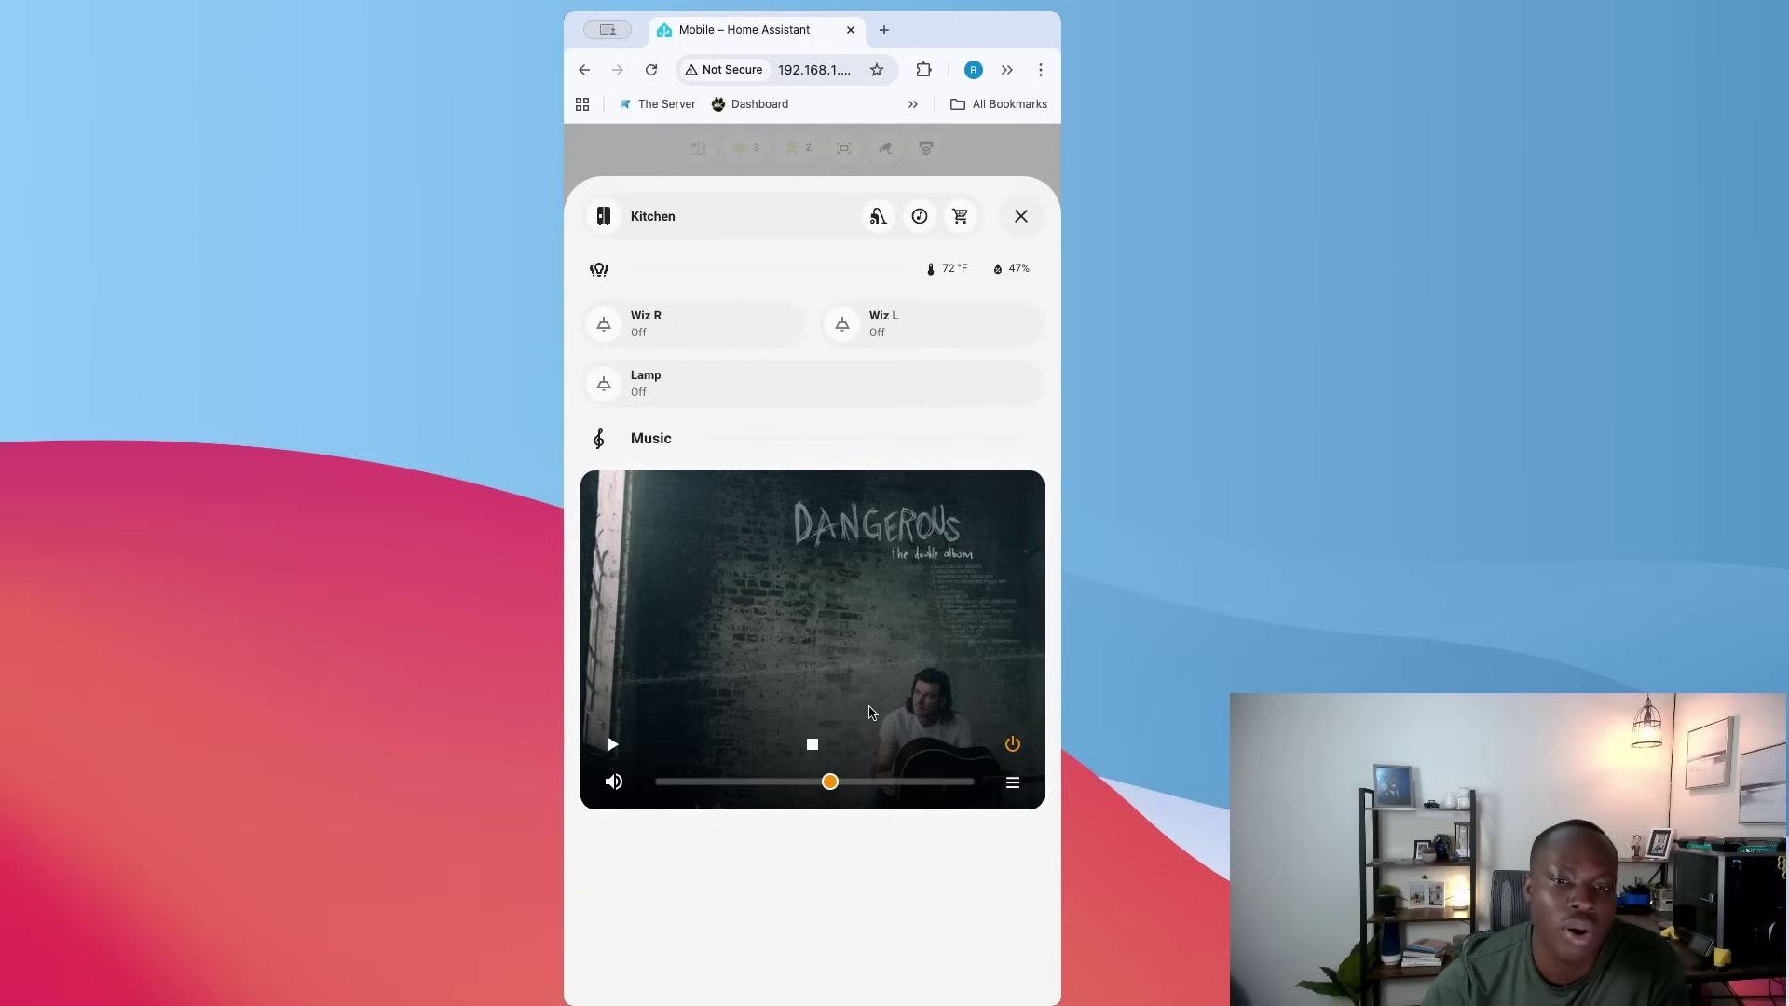
{"action": "left_click", "coordinate": [1021, 216]}
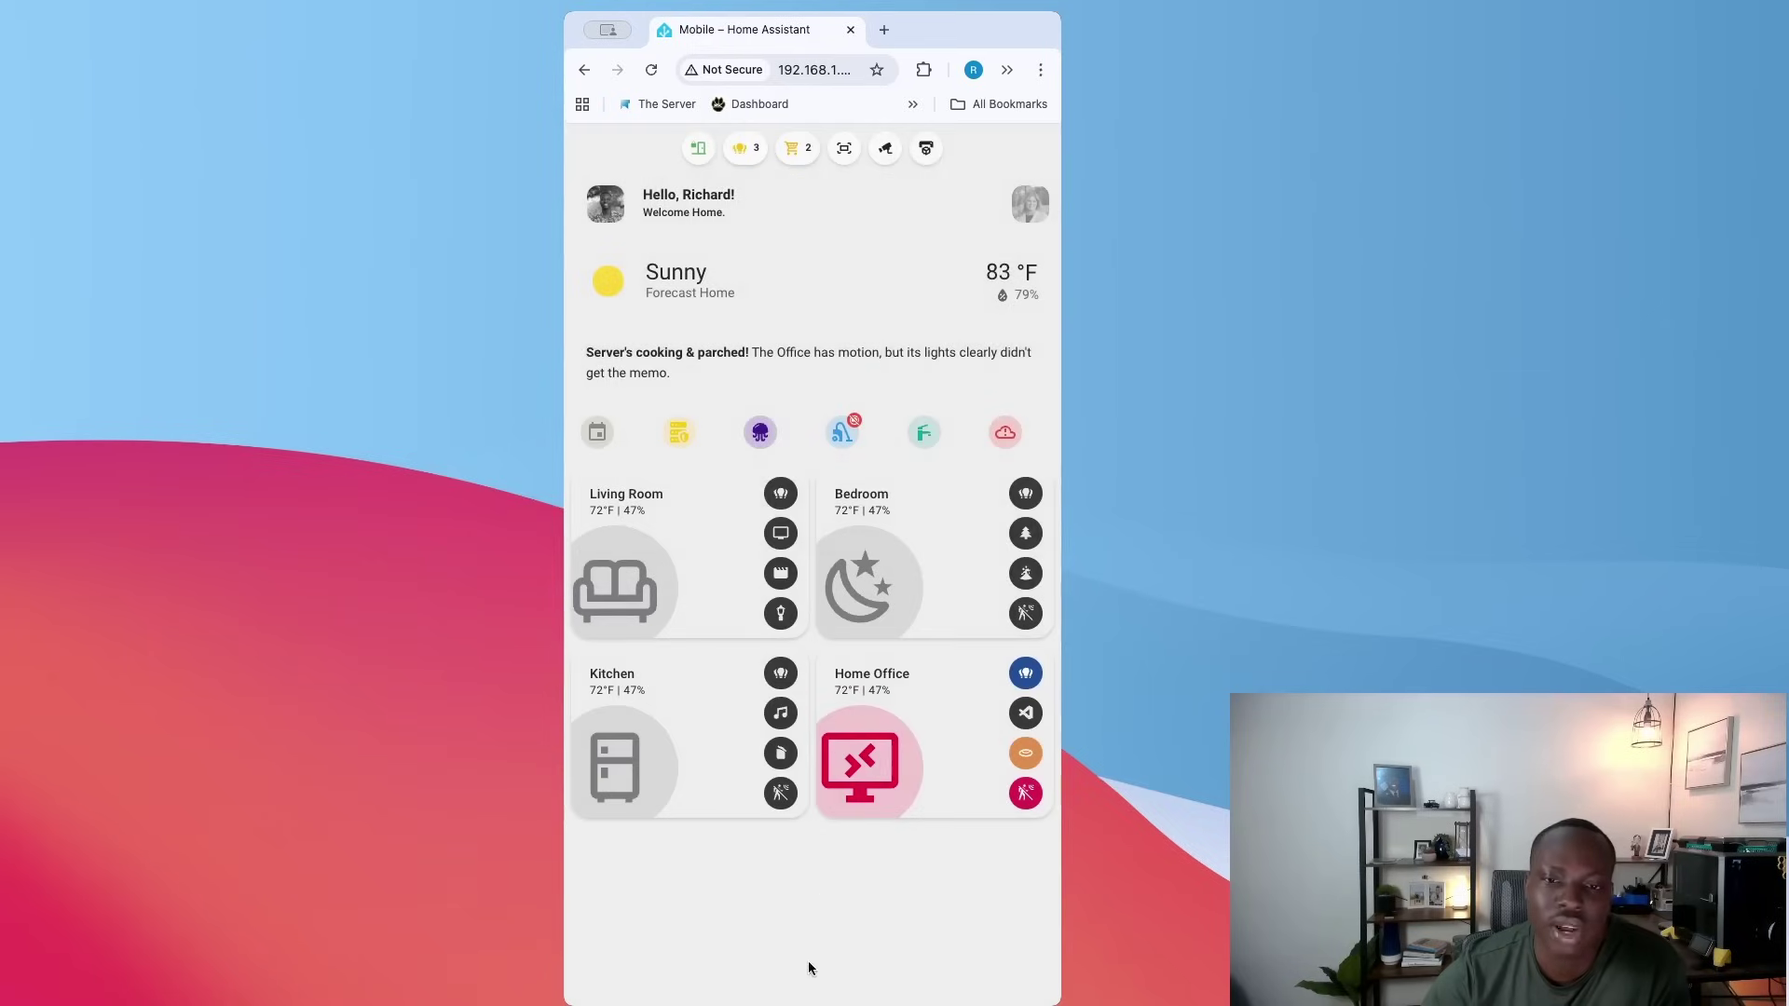
{"action": "left_click", "coordinate": [880, 785]}
{"action": "scroll", "coordinate": [879, 577], "scroll_direction": "down", "scroll_amount": 5}
{"action": "scroll", "coordinate": [879, 568], "scroll_direction": "up", "scroll_amount": 5}
{"action": "left_click", "coordinate": [1022, 216]}
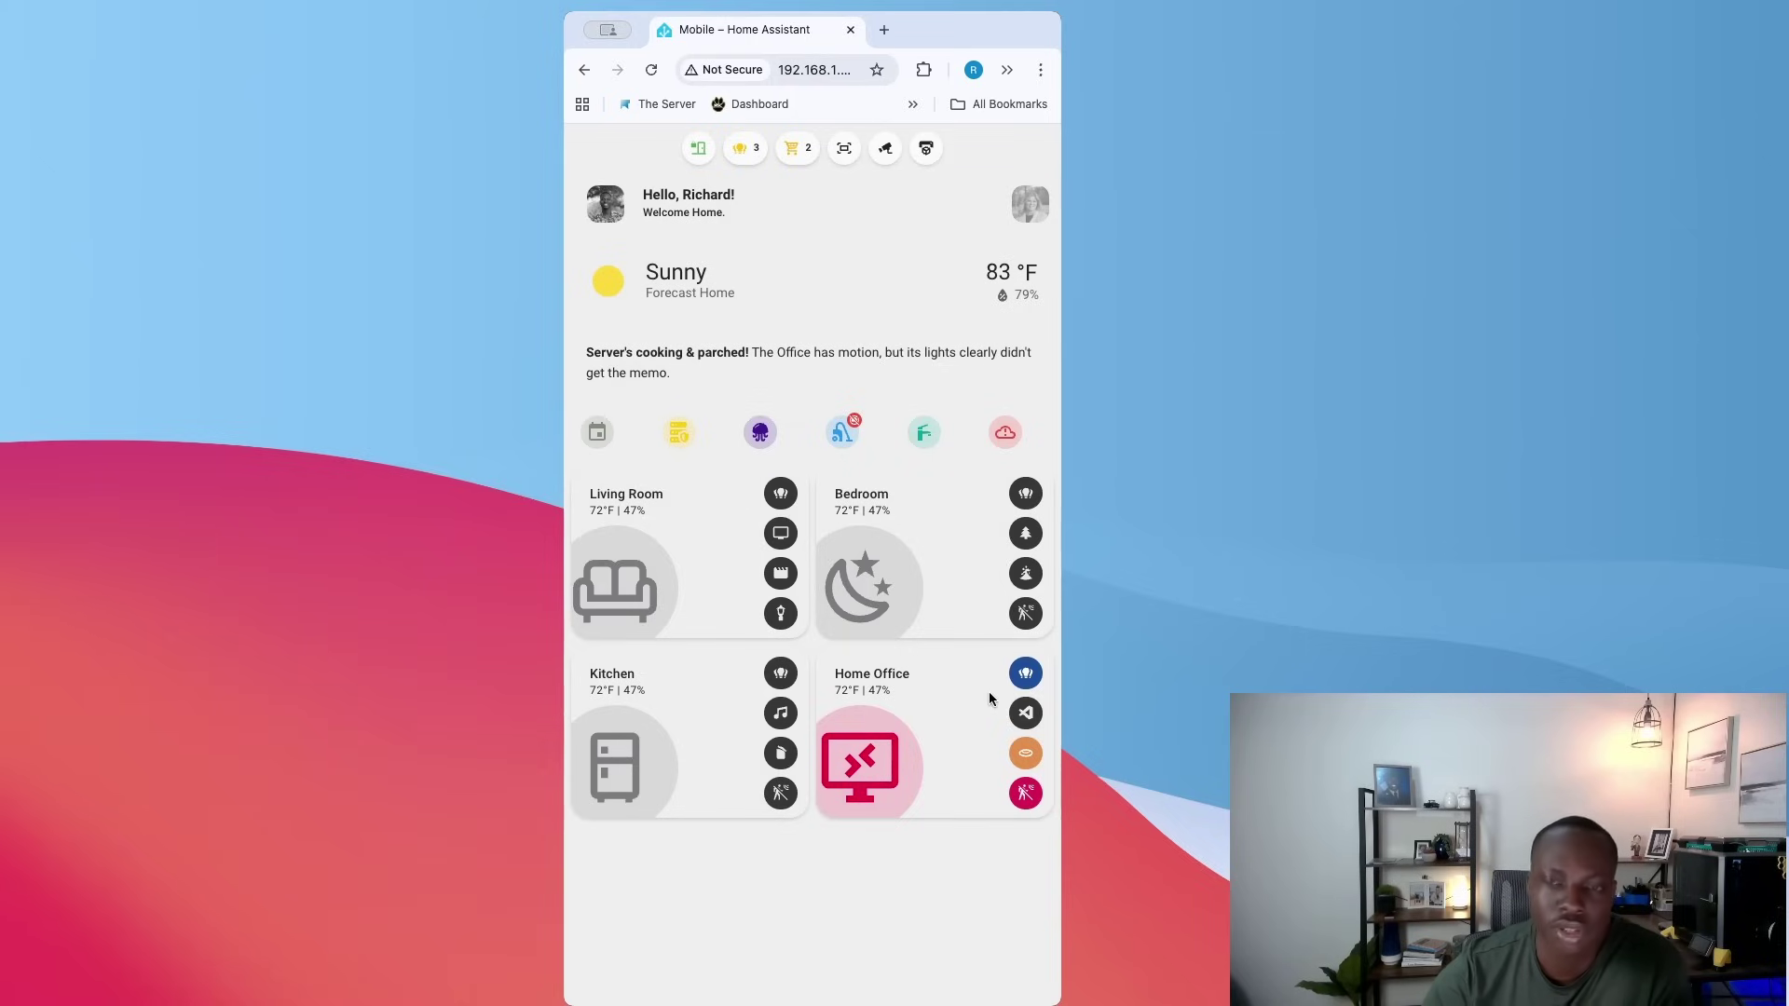
Turn the Creality K1C Printer's Power tile off and close its popup
{"action": "left_click", "coordinate": [928, 151]}
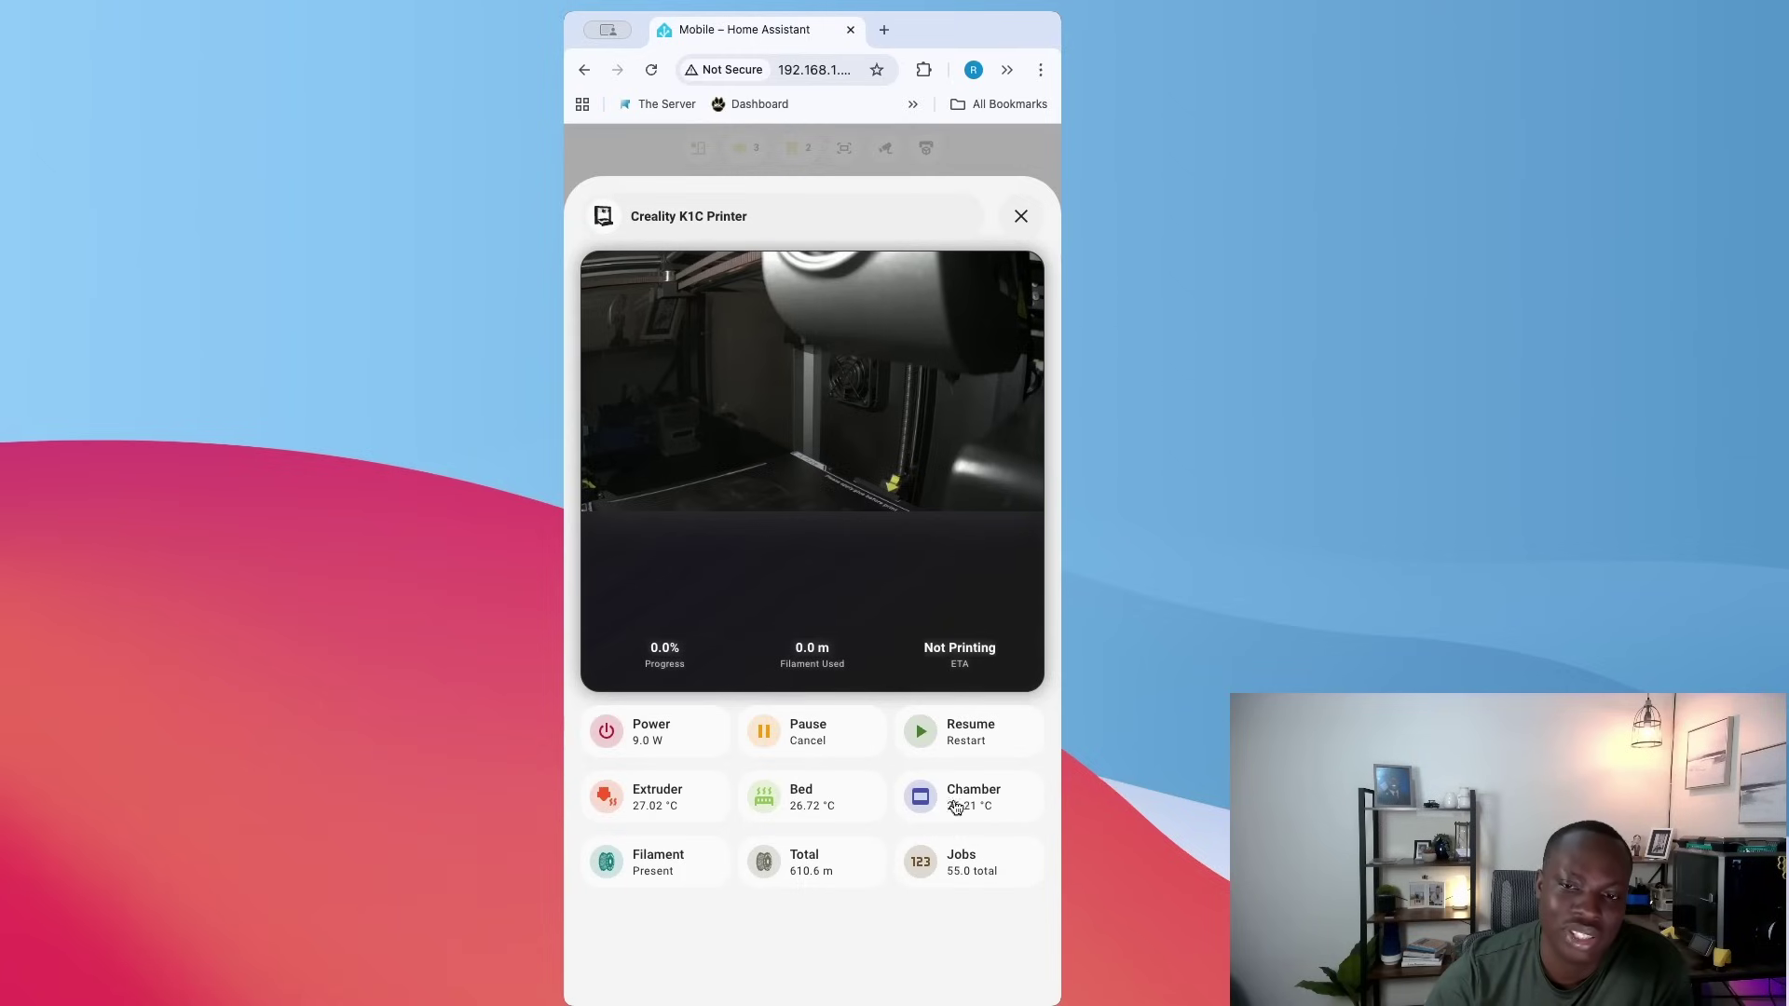
{"action": "left_click", "coordinate": [680, 731]}
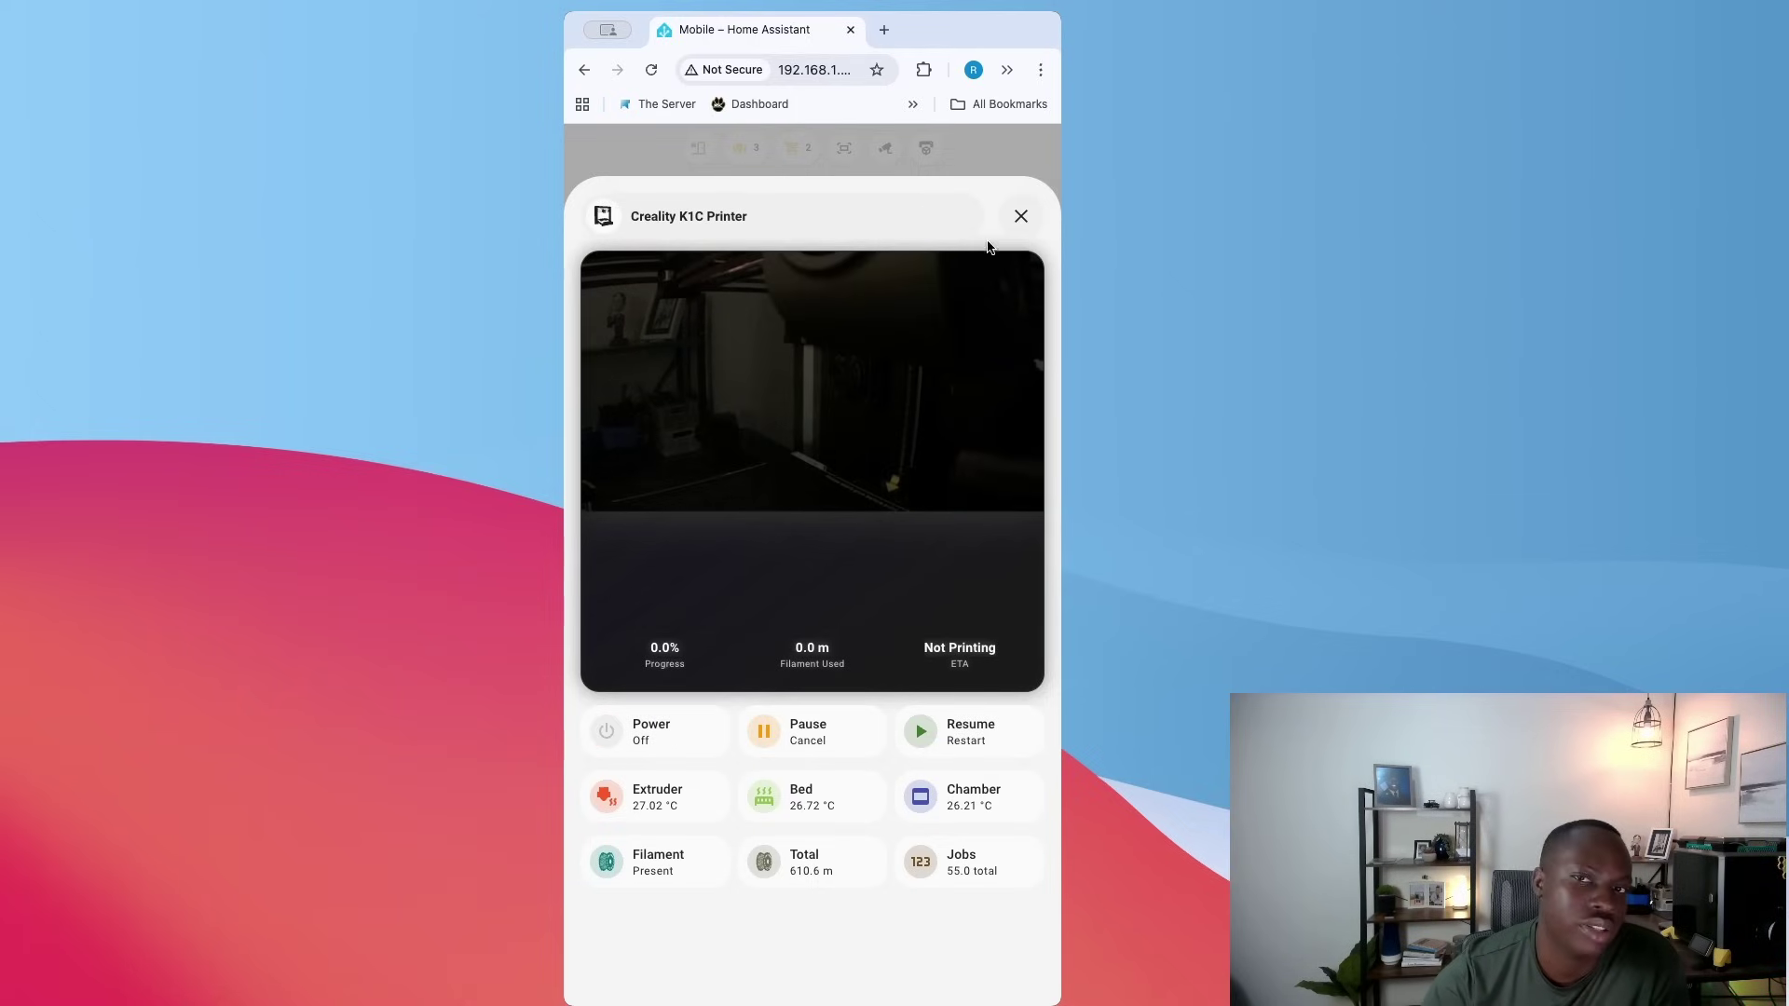
{"action": "left_click", "coordinate": [1014, 221]}
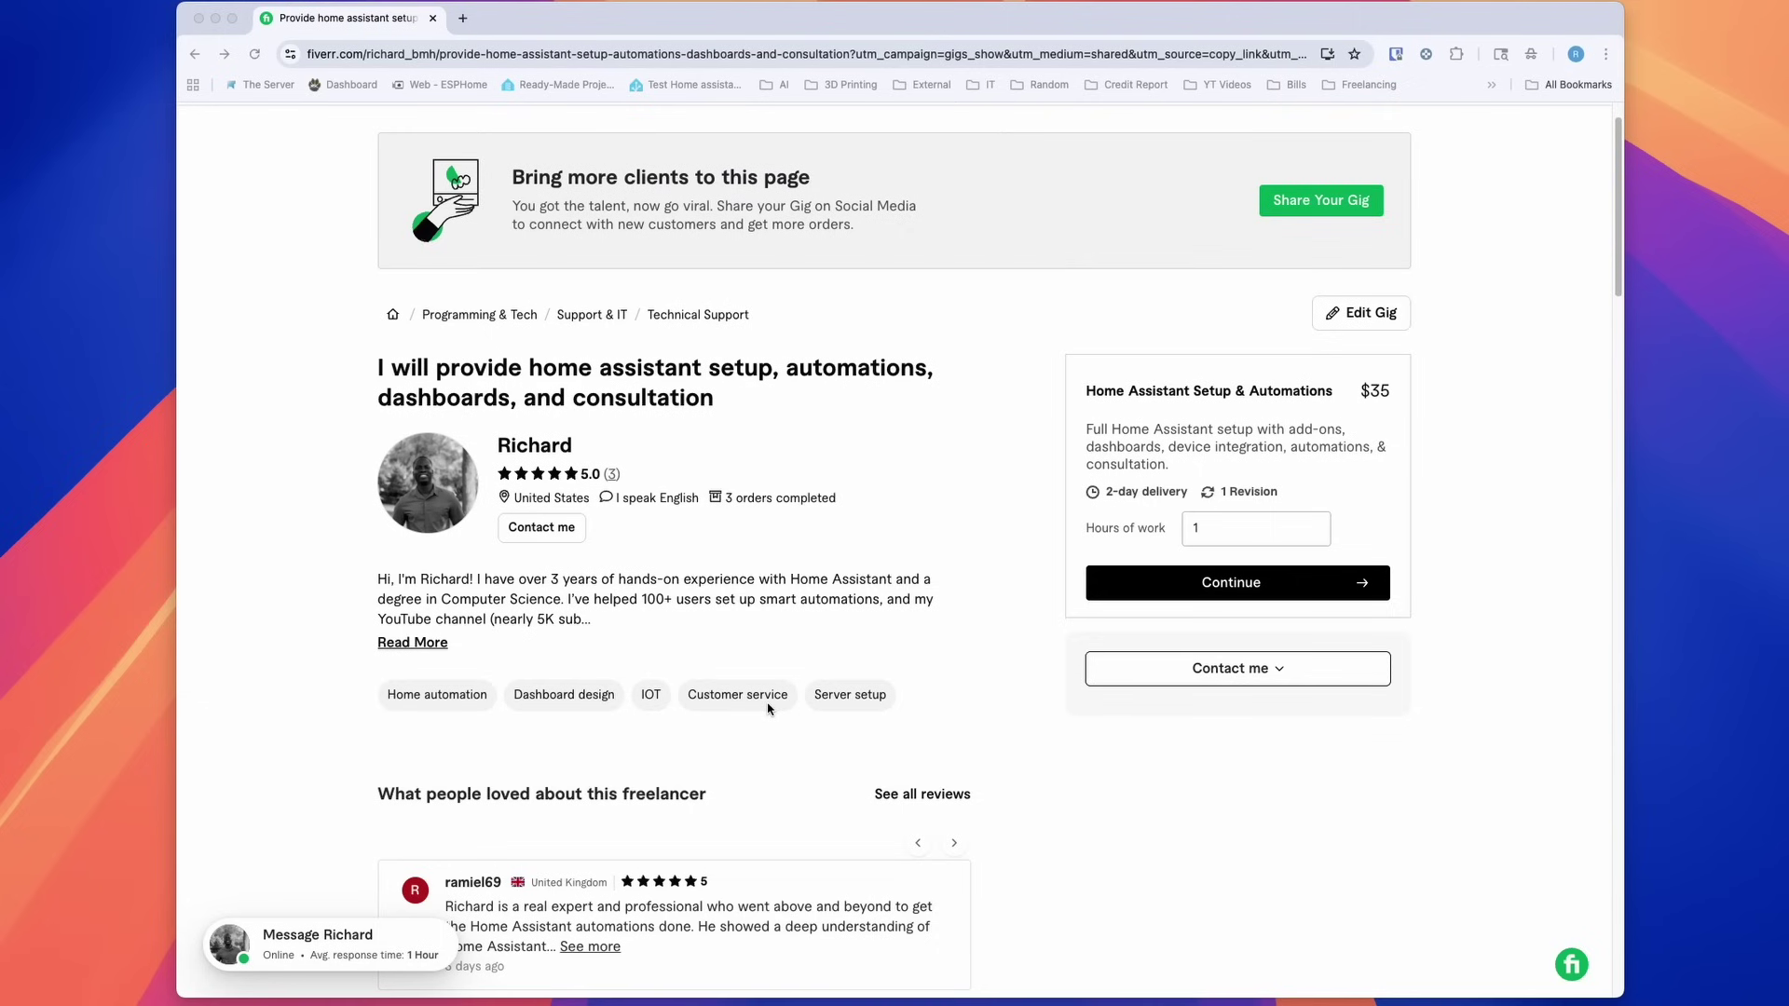
Scroll down the Home Assistant setup gig page and expand the first review's full text
{"action": "scroll", "coordinate": [768, 710], "scroll_direction": "down", "scroll_amount": 1}
{"action": "scroll", "coordinate": [768, 709], "scroll_direction": "down", "scroll_amount": 2}
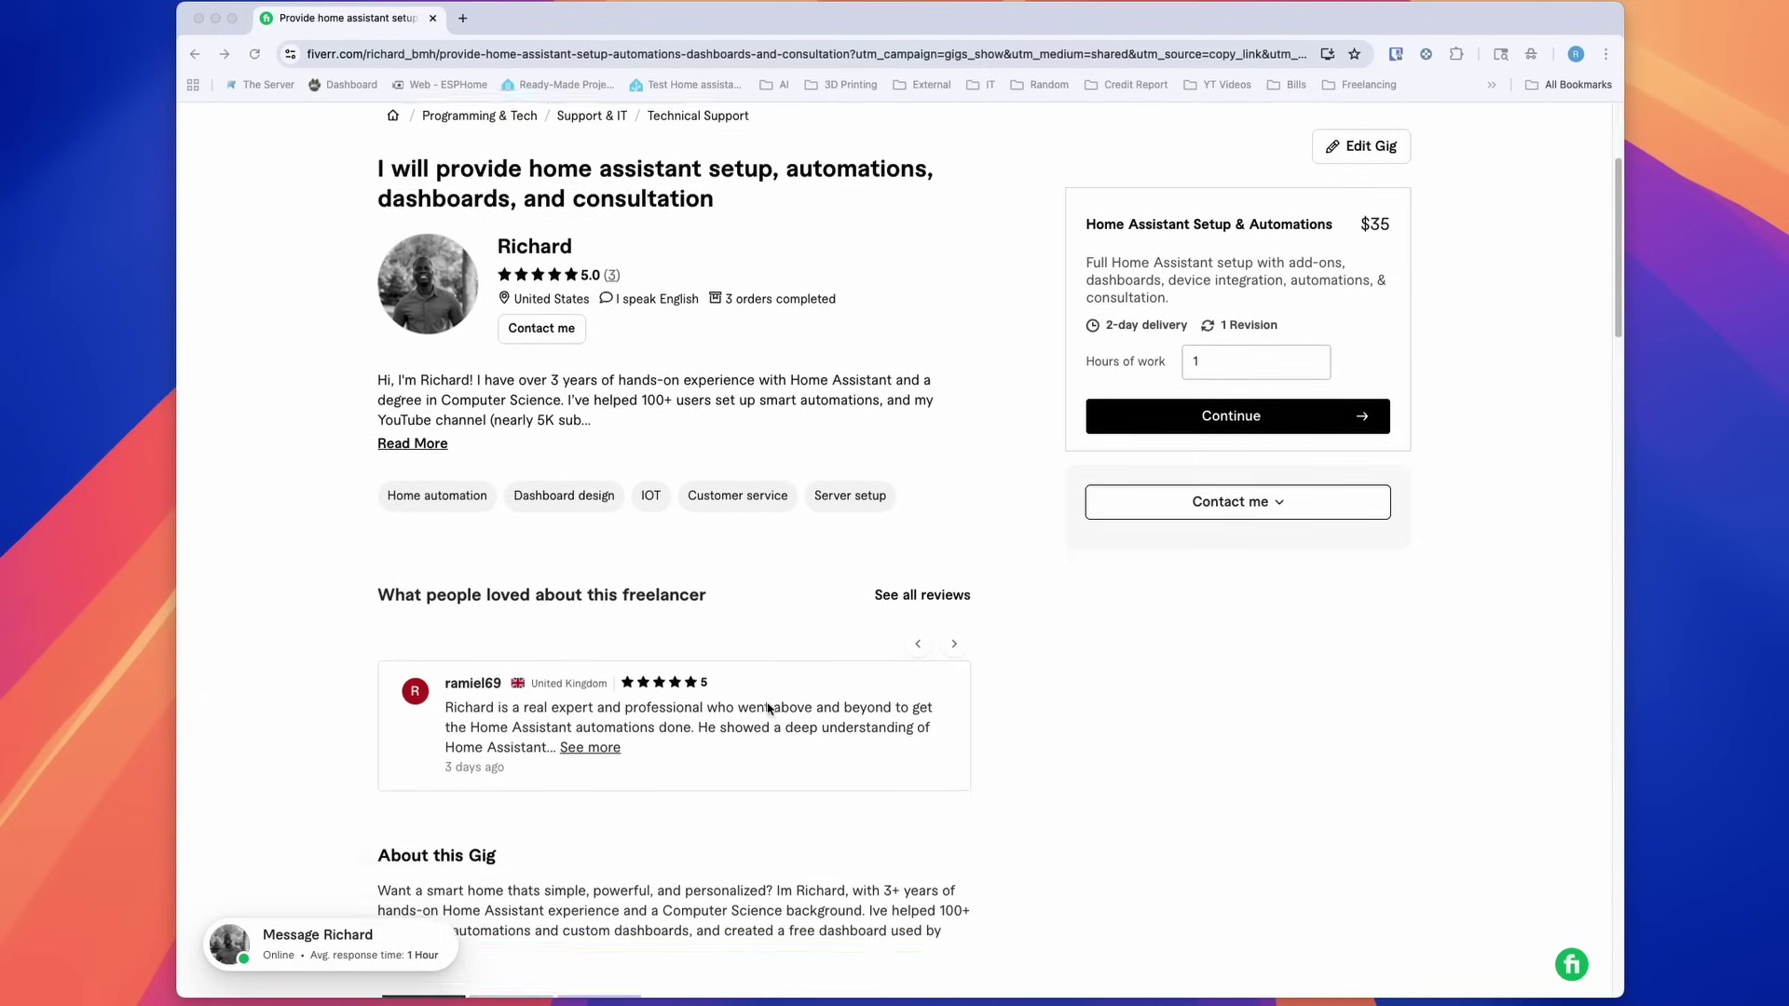
{"action": "left_click", "coordinate": [578, 738]}
{"action": "scroll", "coordinate": [678, 791], "scroll_direction": "down", "scroll_amount": 1}
{"action": "scroll", "coordinate": [678, 791], "scroll_direction": "down", "scroll_amount": 5}
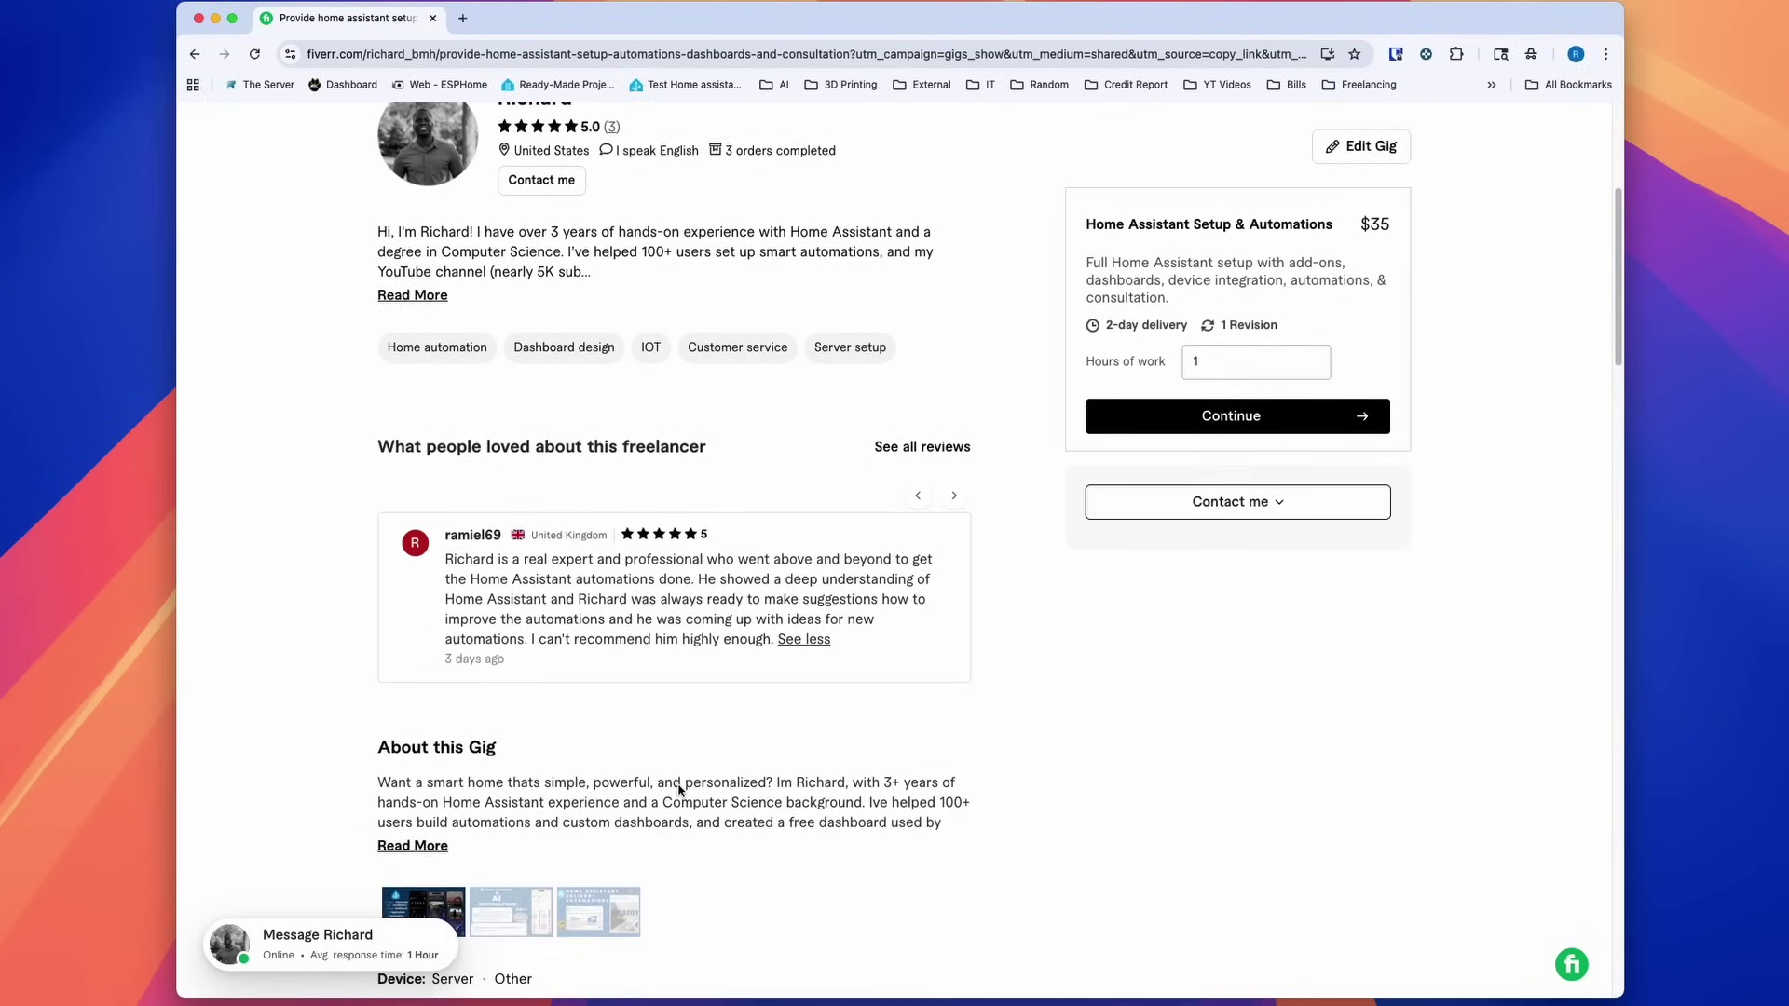
{"action": "scroll", "coordinate": [679, 788], "scroll_direction": "down", "scroll_amount": 7}
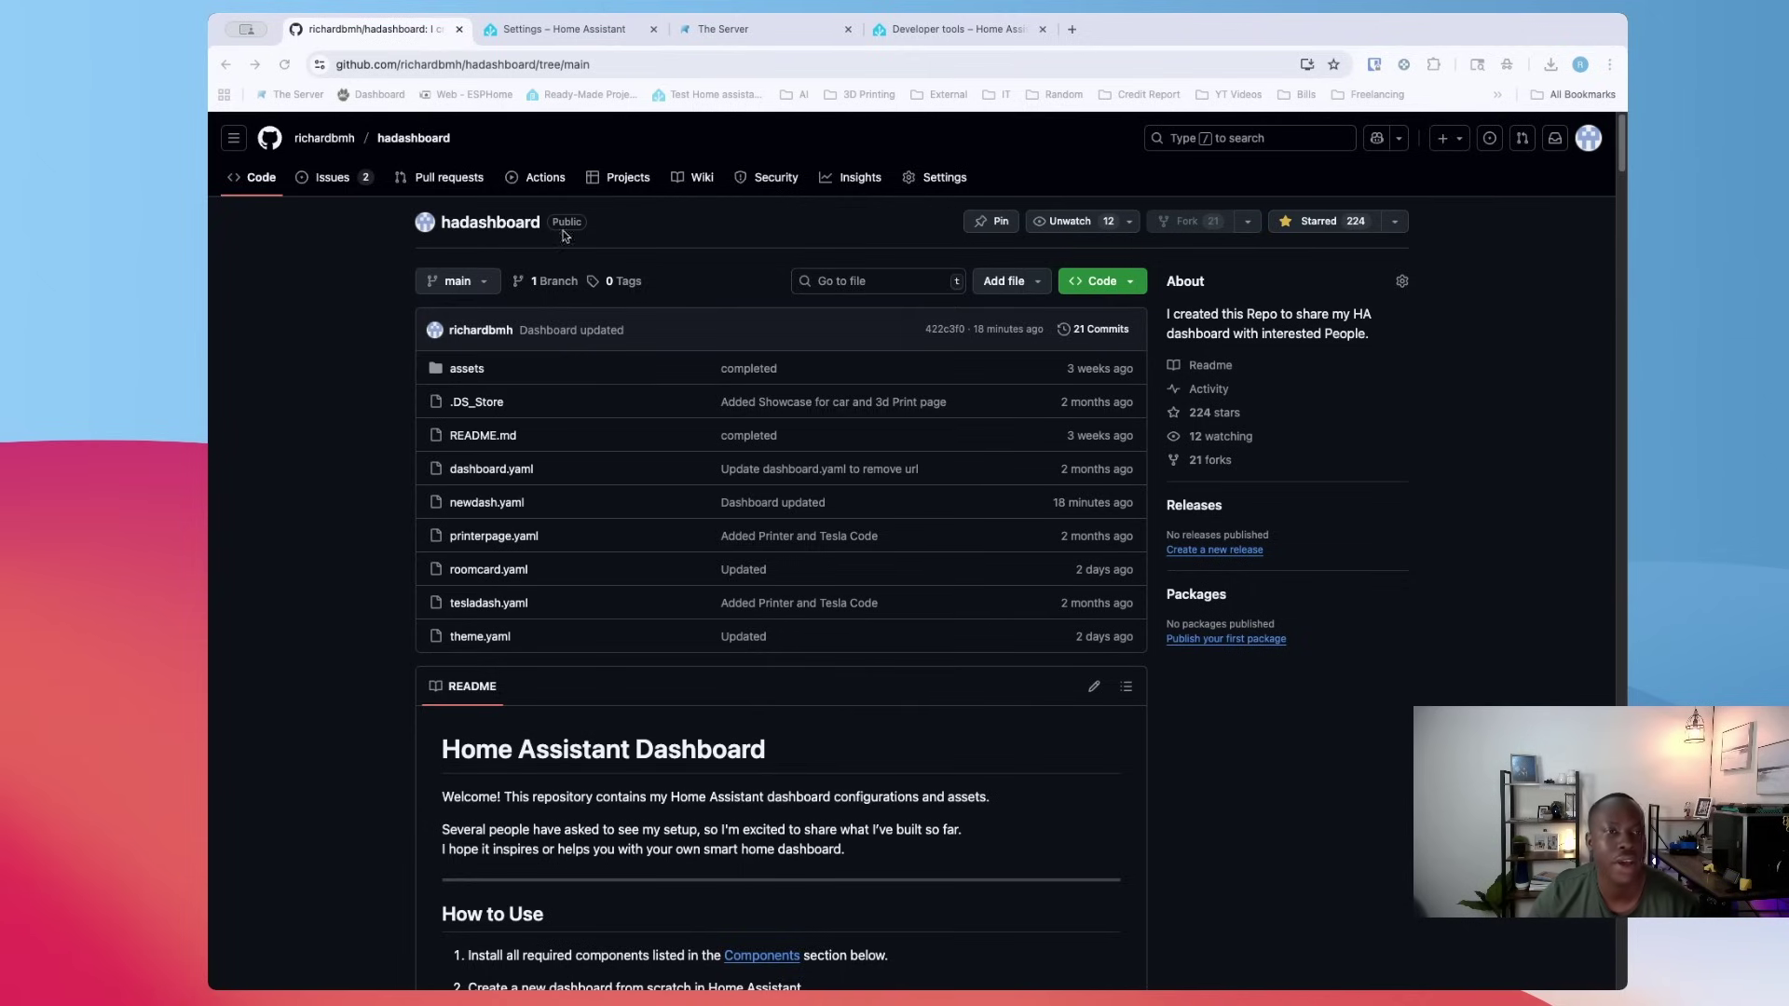
{"action": "scroll", "coordinate": [383, 371], "scroll_direction": "down", "scroll_amount": 3}
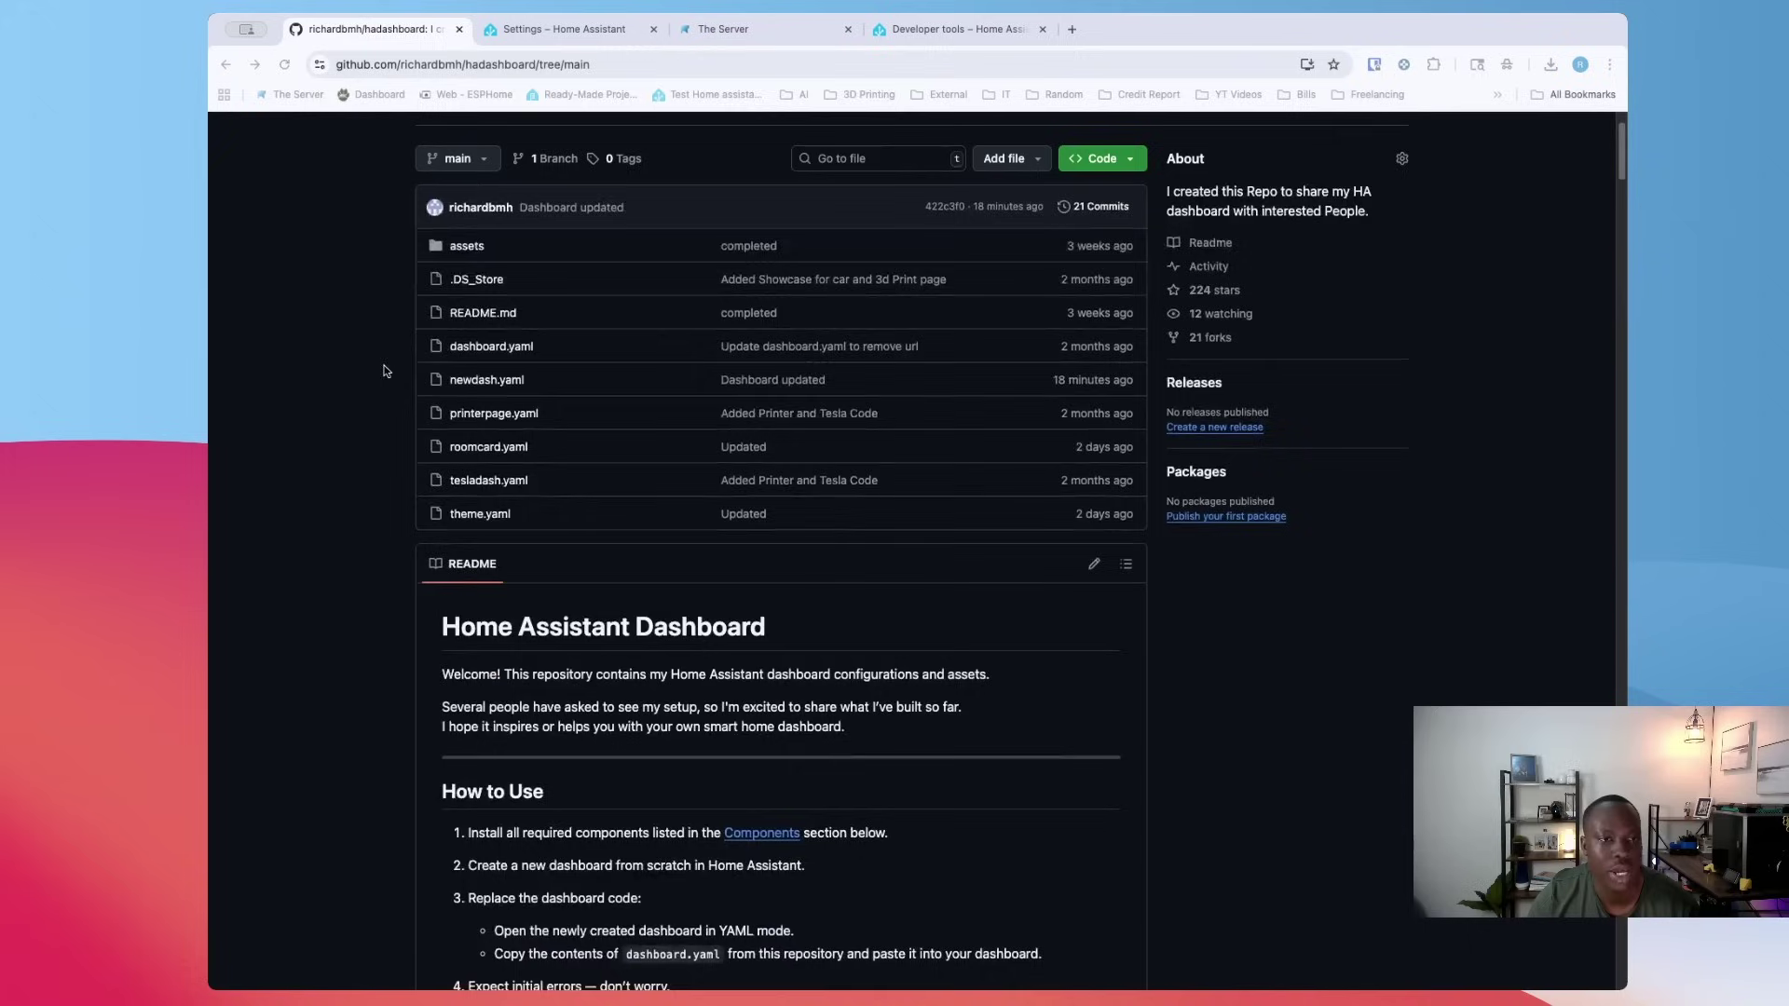
{"action": "scroll", "coordinate": [601, 259], "scroll_direction": "up", "scroll_amount": 3}
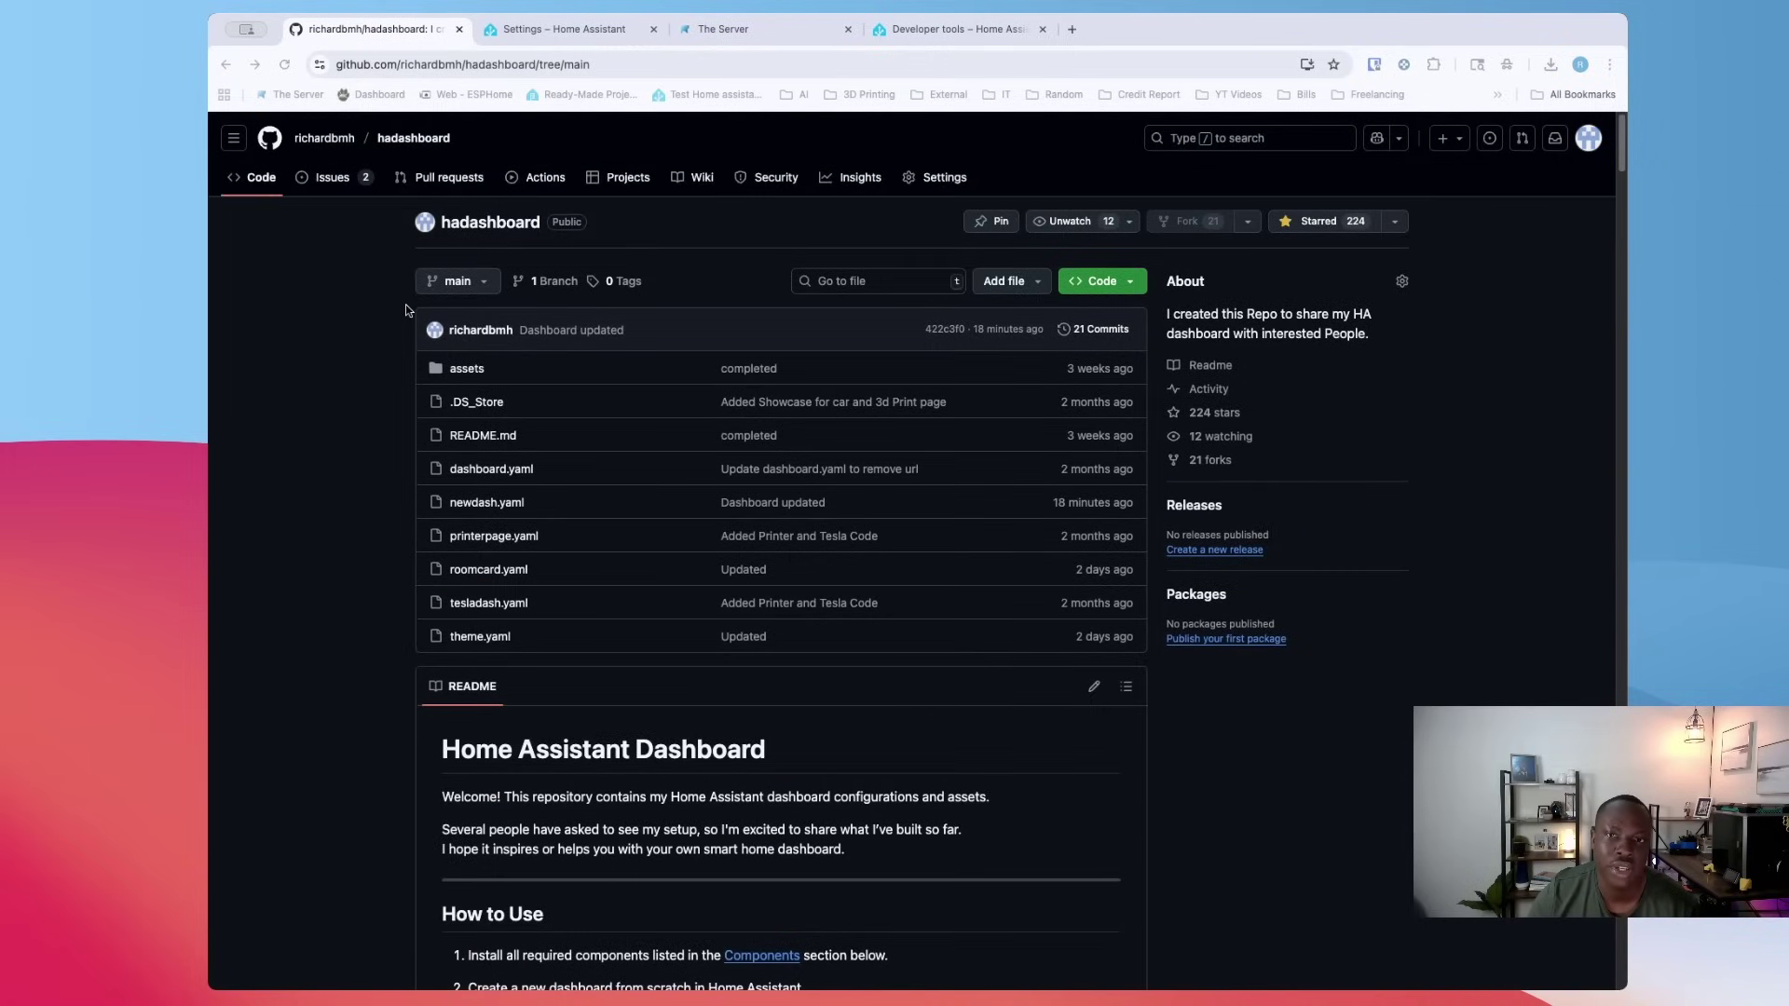
{"action": "scroll", "coordinate": [593, 527], "scroll_direction": "down", "scroll_amount": 10}
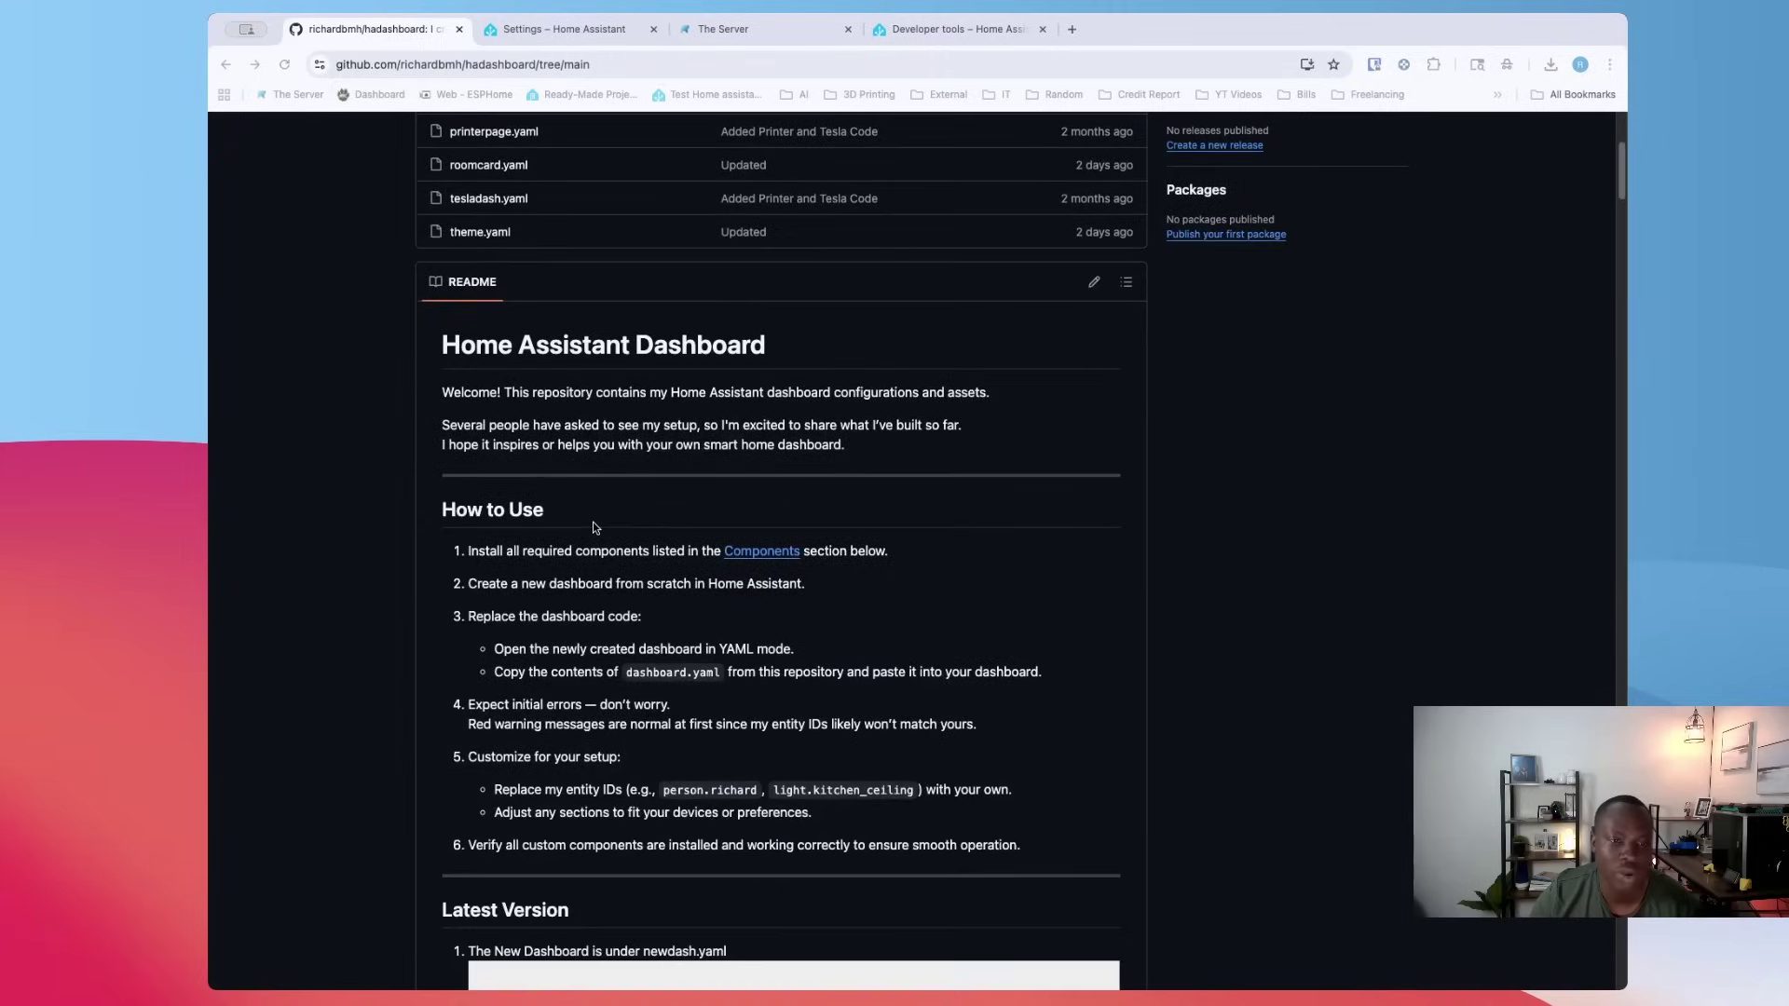
{"action": "scroll", "coordinate": [593, 528], "scroll_direction": "down", "scroll_amount": 20}
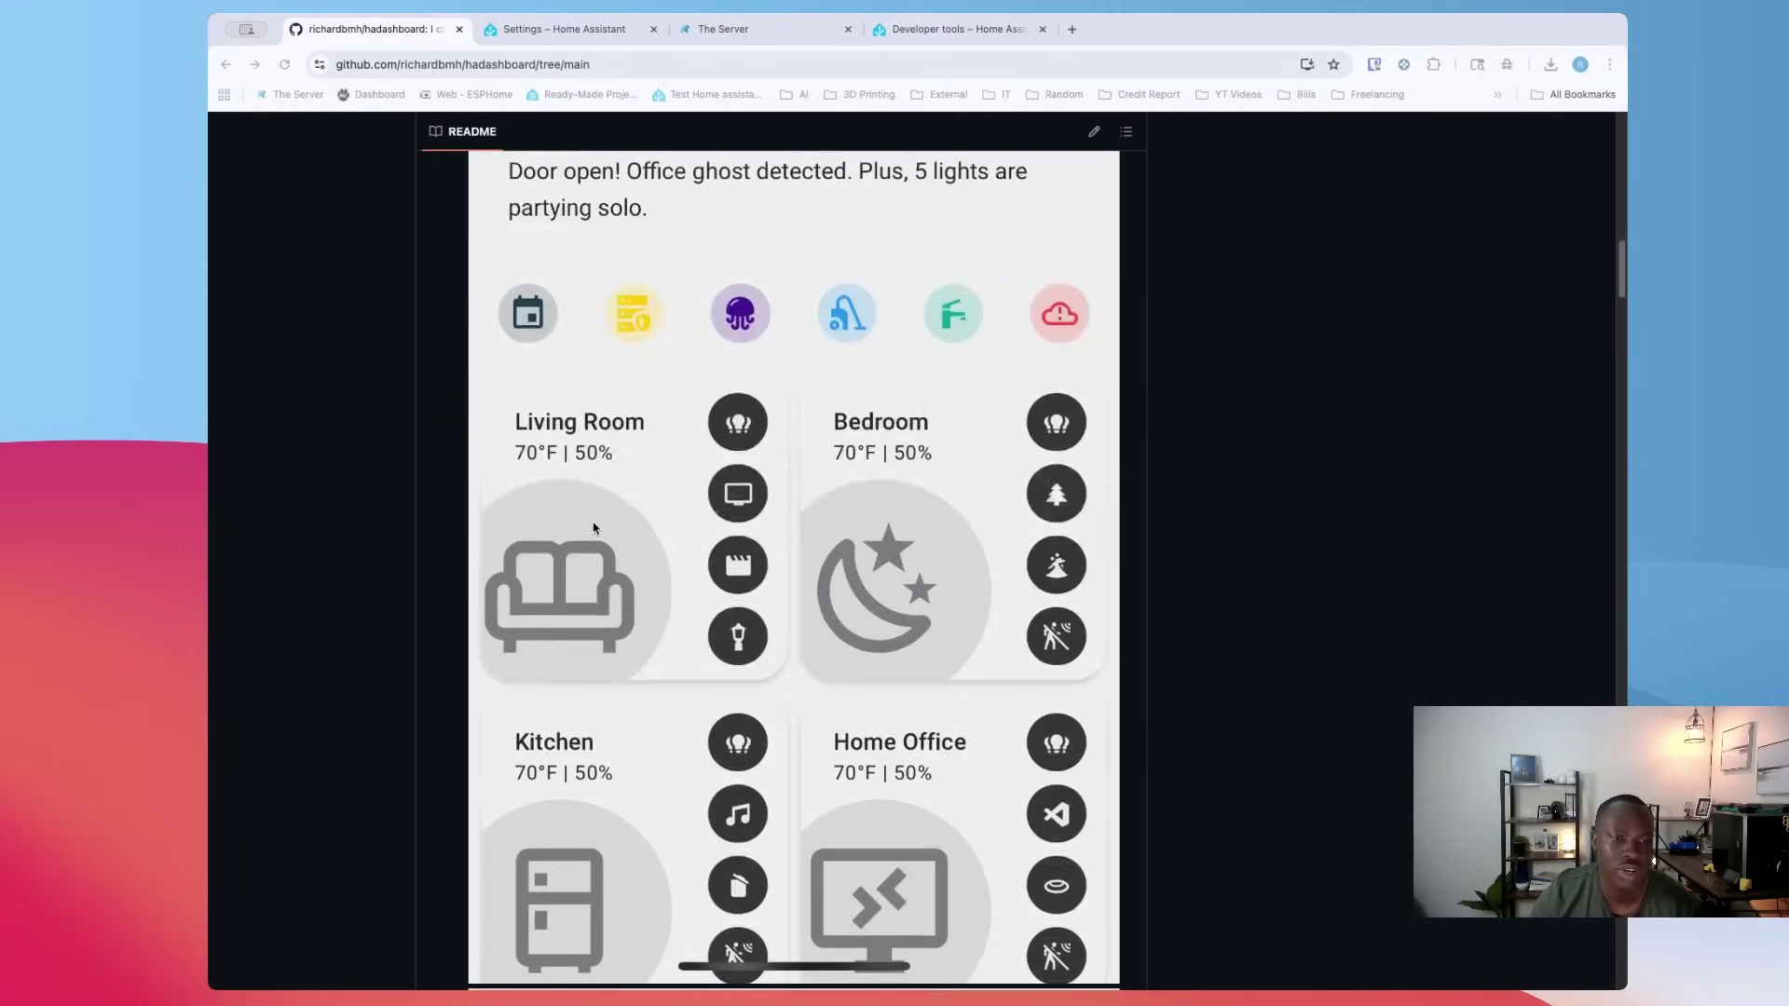
{"action": "scroll", "coordinate": [593, 527], "scroll_direction": "down", "scroll_amount": 20}
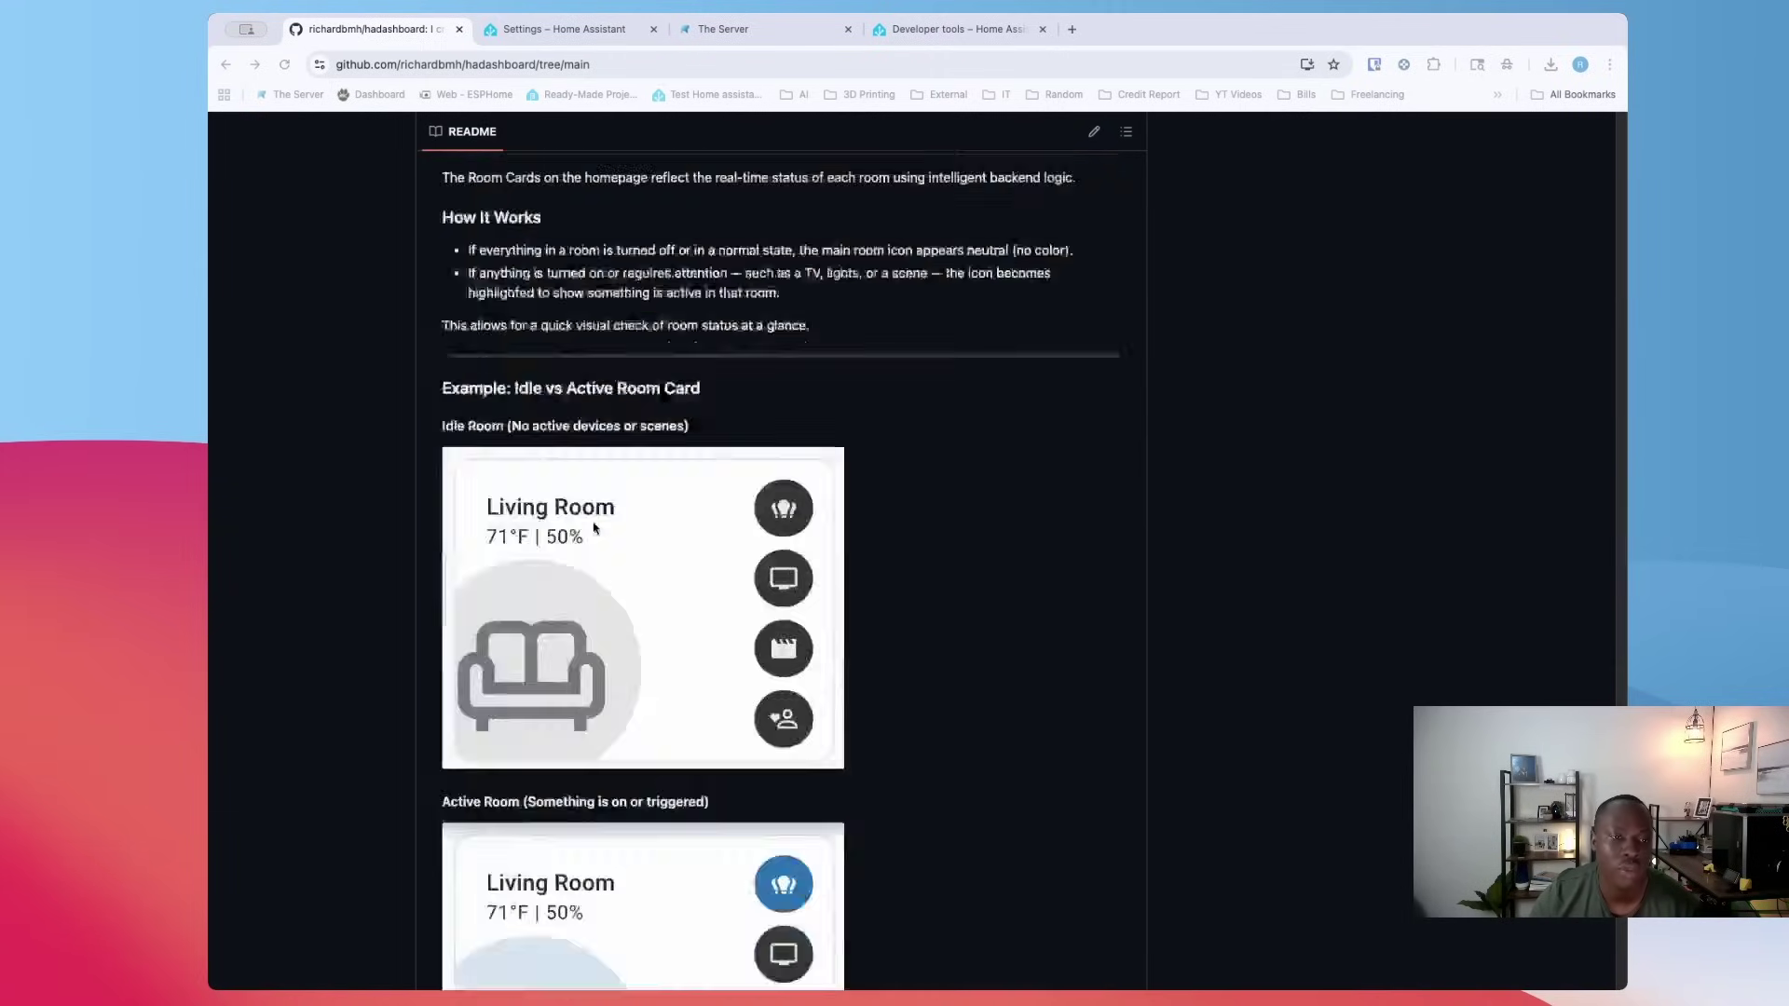
{"action": "scroll", "coordinate": [594, 528], "scroll_direction": "down", "scroll_amount": 3}
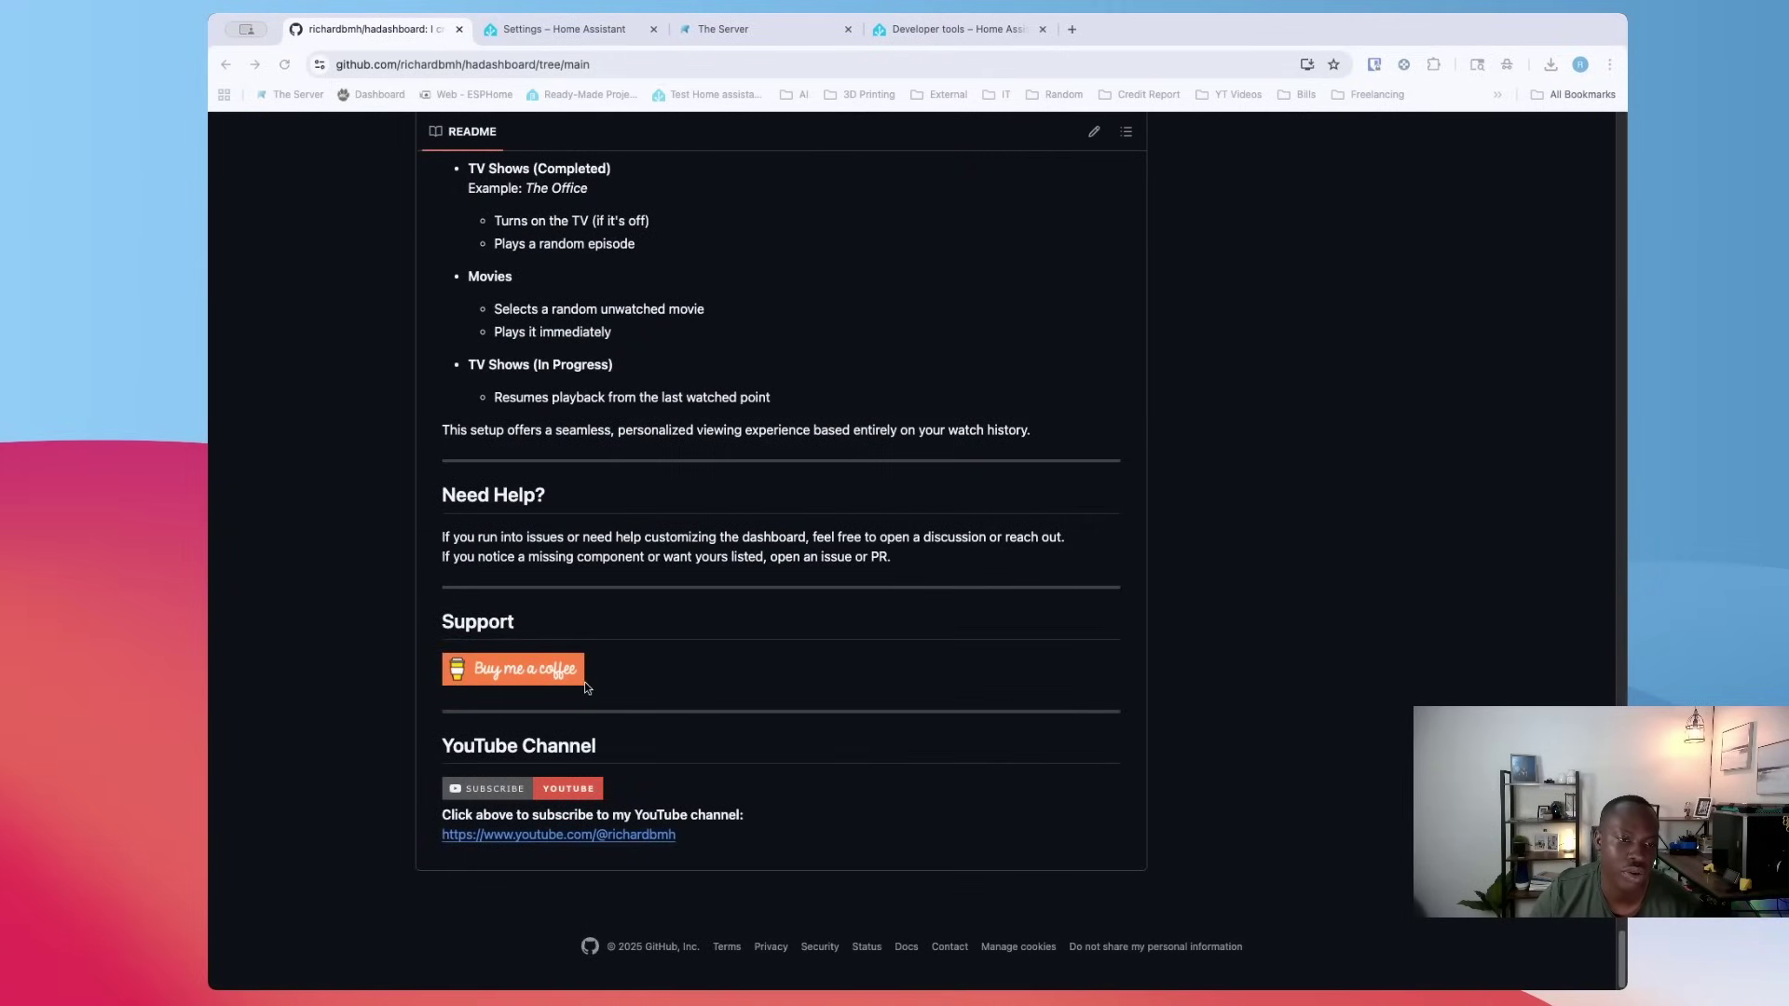
{"action": "scroll", "coordinate": [568, 636], "scroll_direction": "up", "scroll_amount": 15}
{"action": "scroll", "coordinate": [568, 636], "scroll_direction": "up", "scroll_amount": 20}
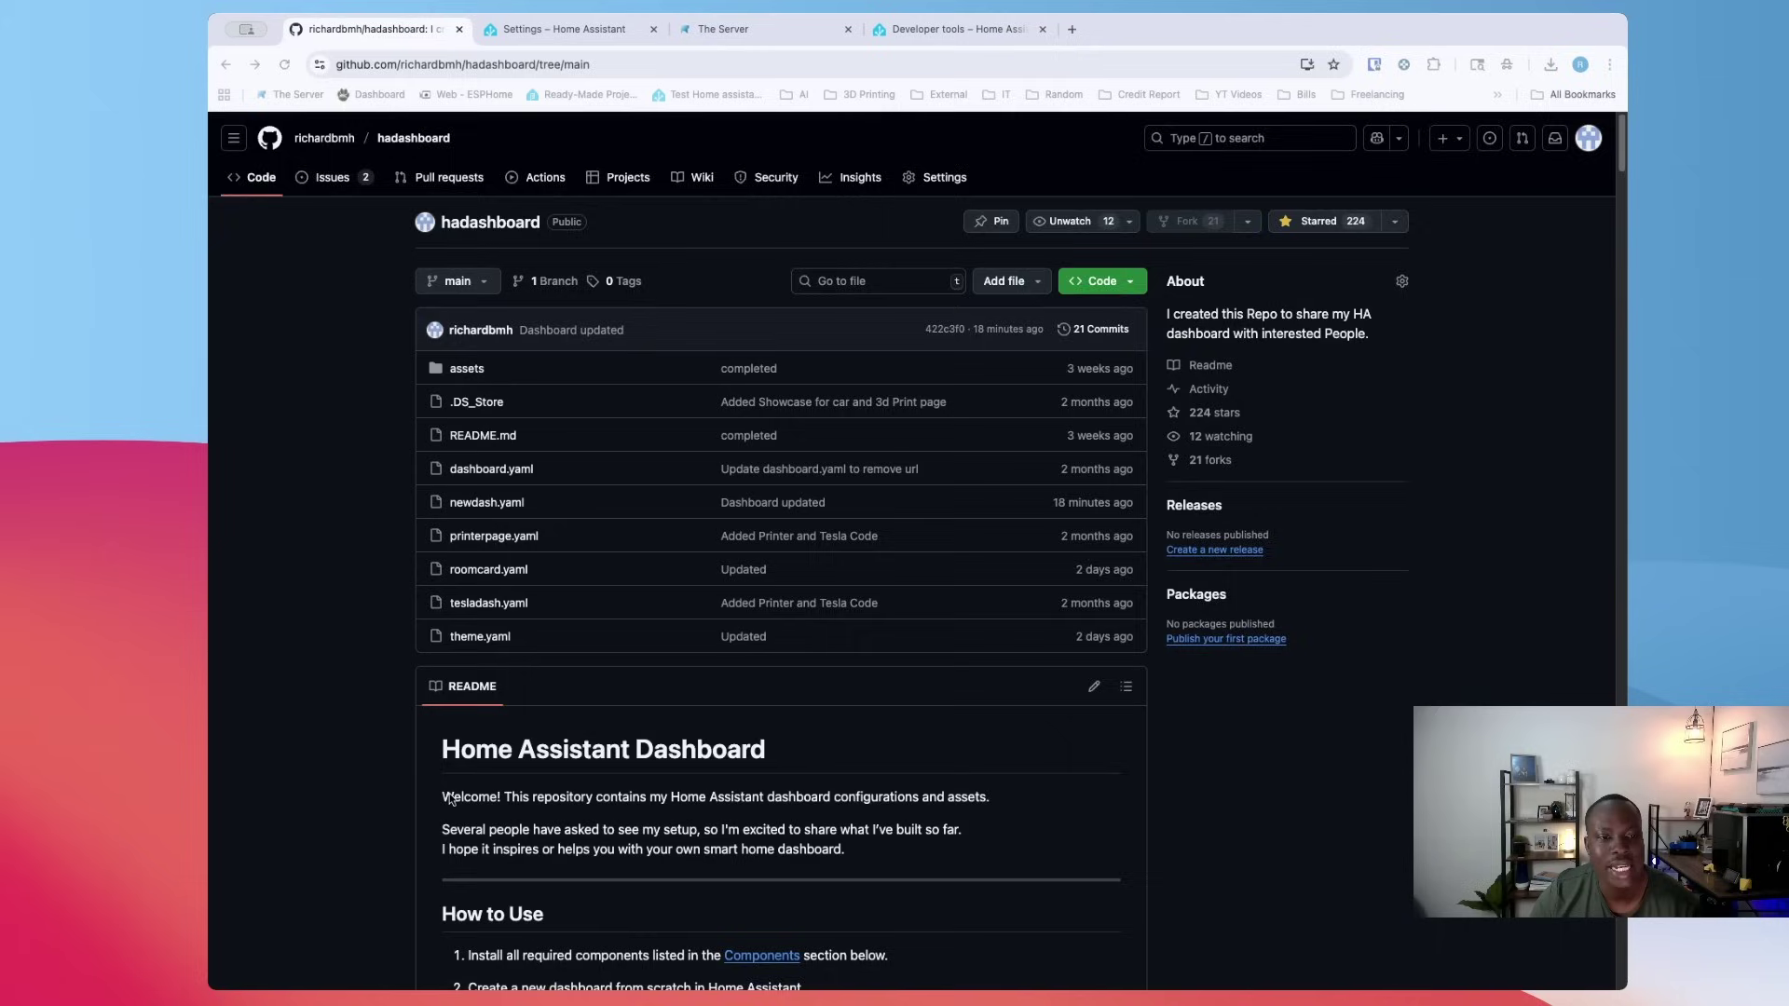
{"action": "scroll", "coordinate": [450, 799], "scroll_direction": "down", "scroll_amount": 5}
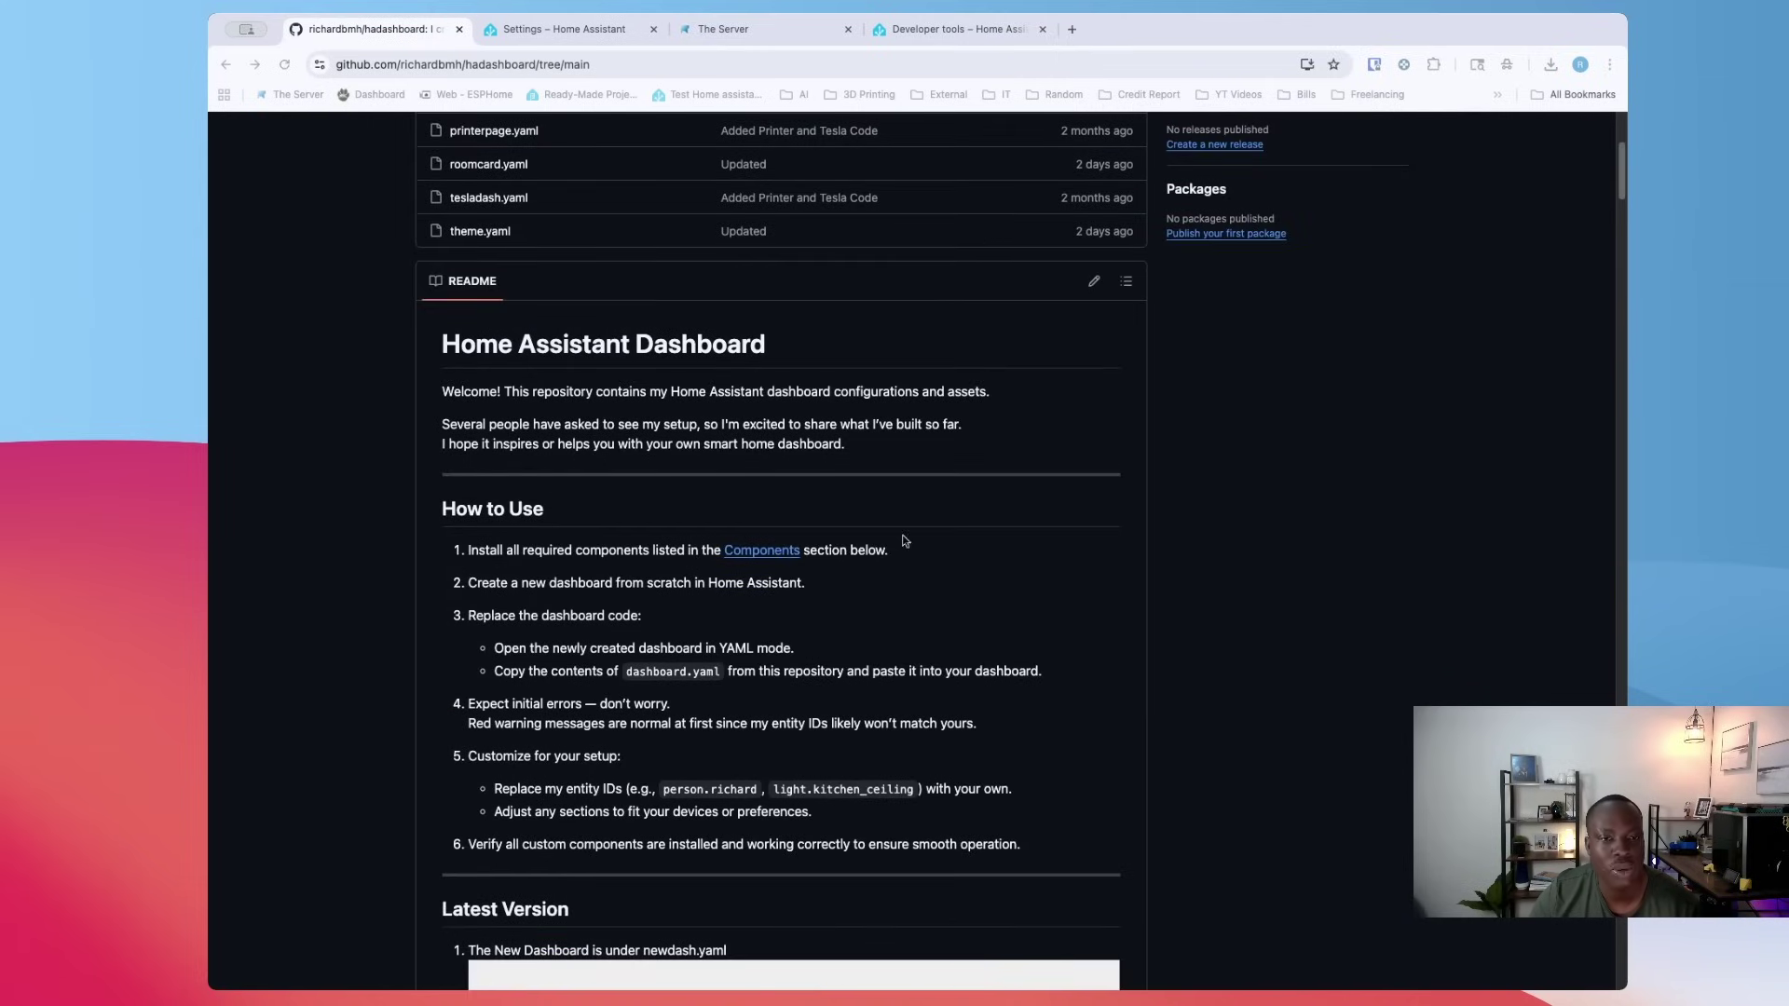
From the README's Components list, open Lovelace Mini Graph Card in a new tab and view it
{"action": "left_click", "coordinate": [760, 551]}
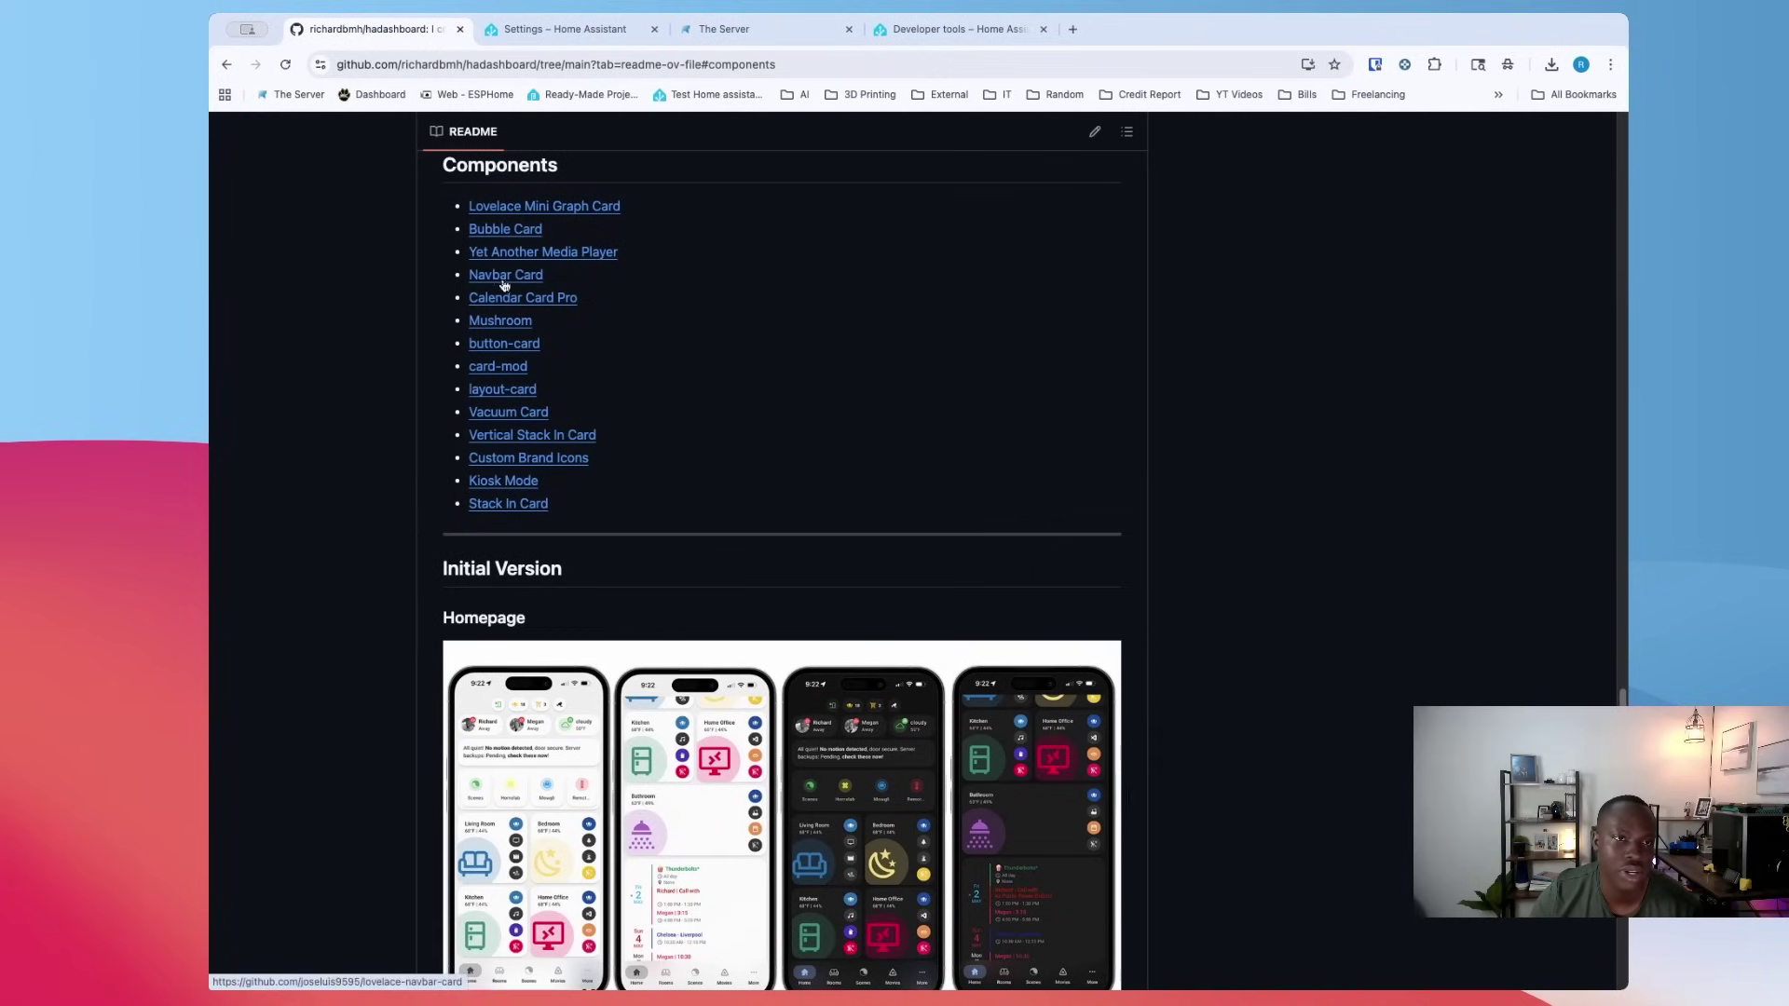
{"action": "right_click", "coordinate": [498, 214]}
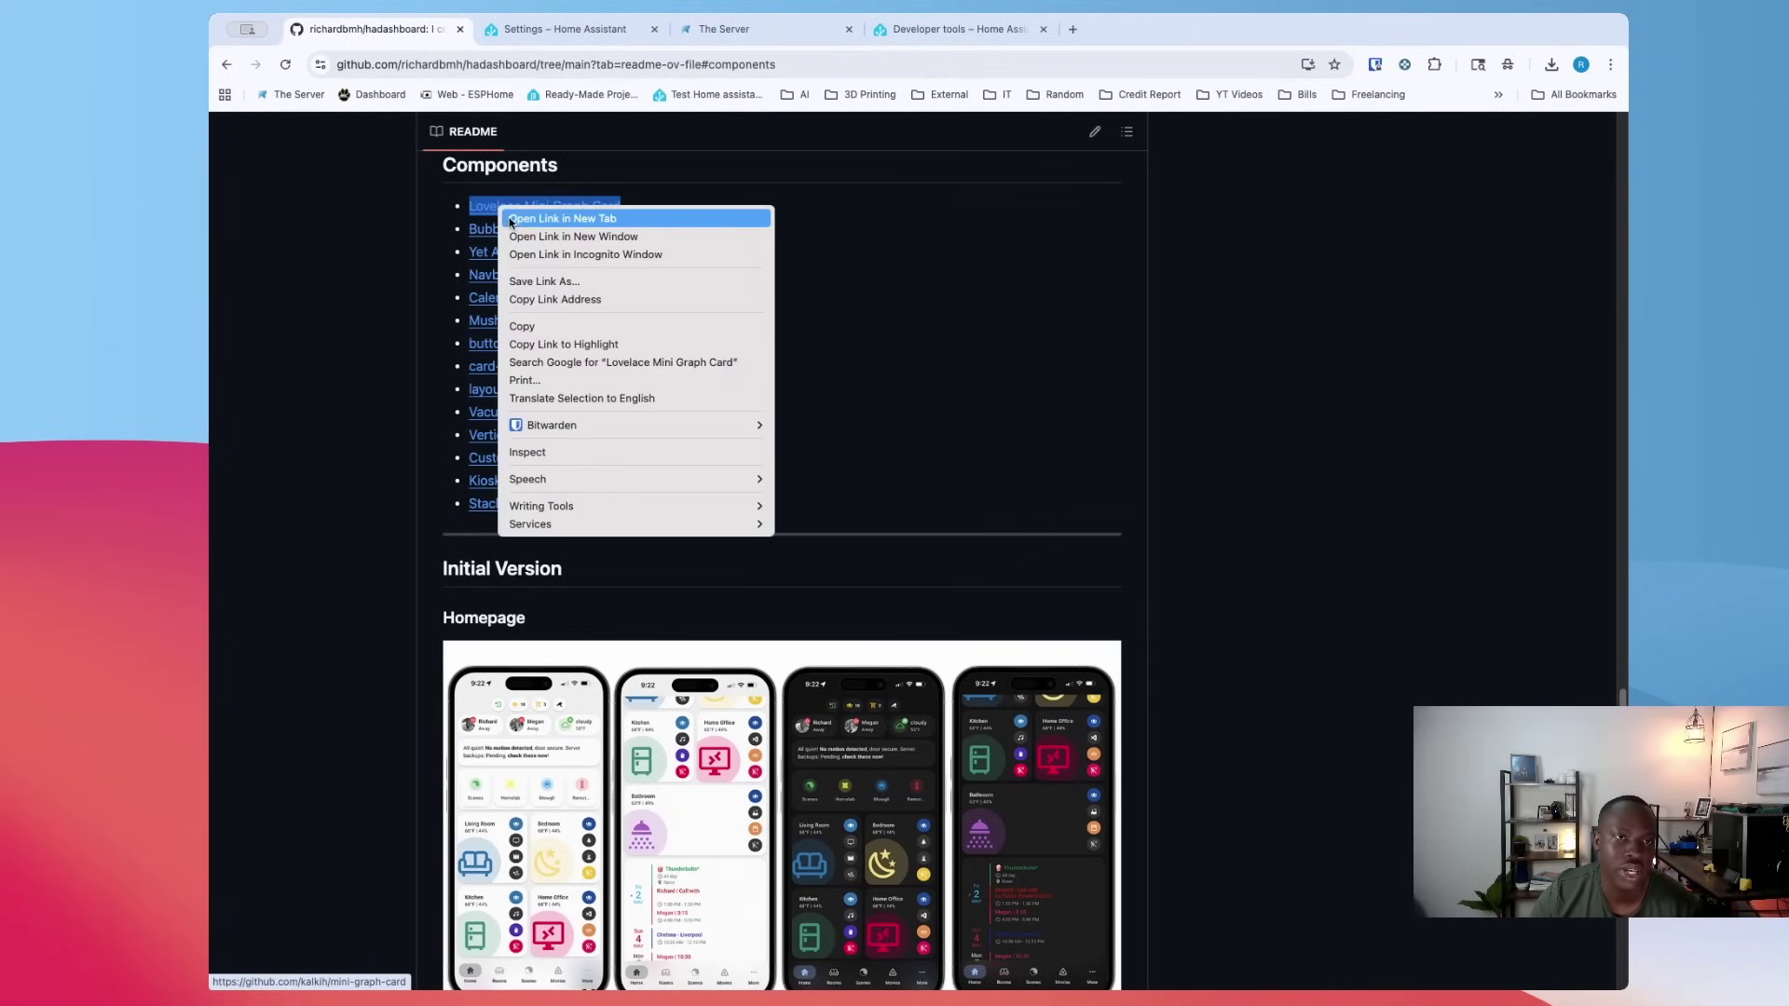
{"action": "left_click", "coordinate": [521, 219]}
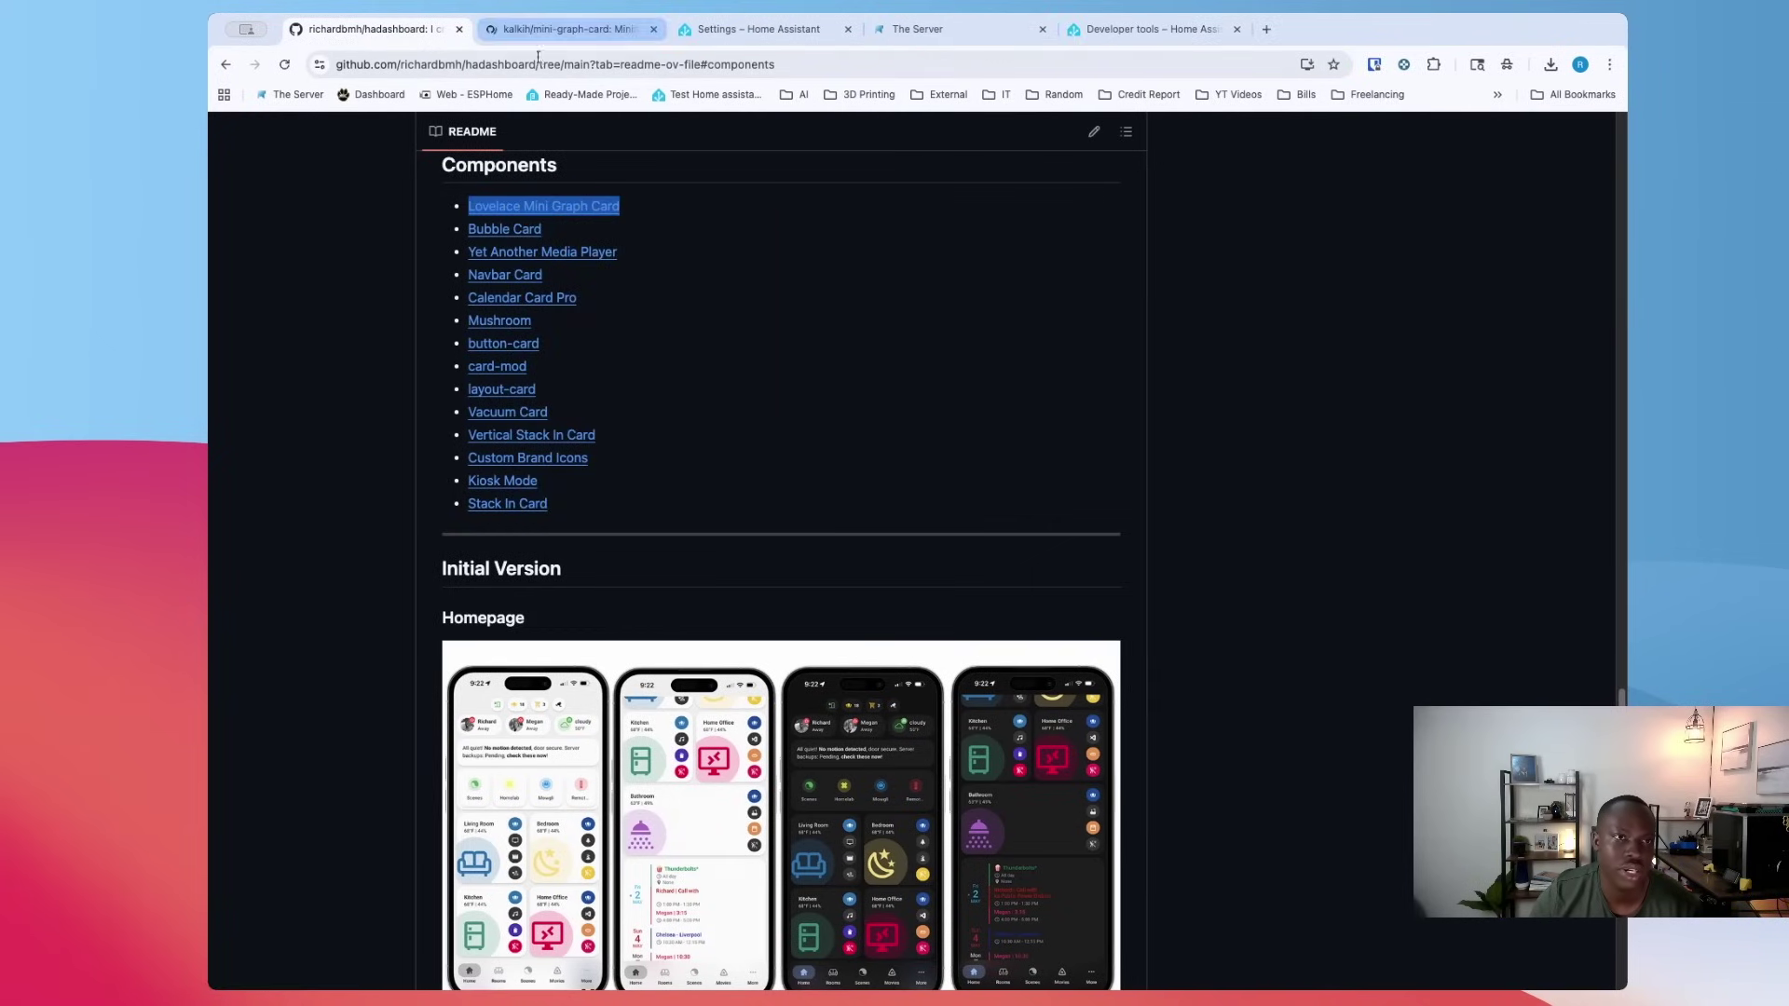
{"action": "left_click", "coordinate": [567, 29]}
{"action": "scroll", "coordinate": [524, 542], "scroll_direction": "down", "scroll_amount": 15}
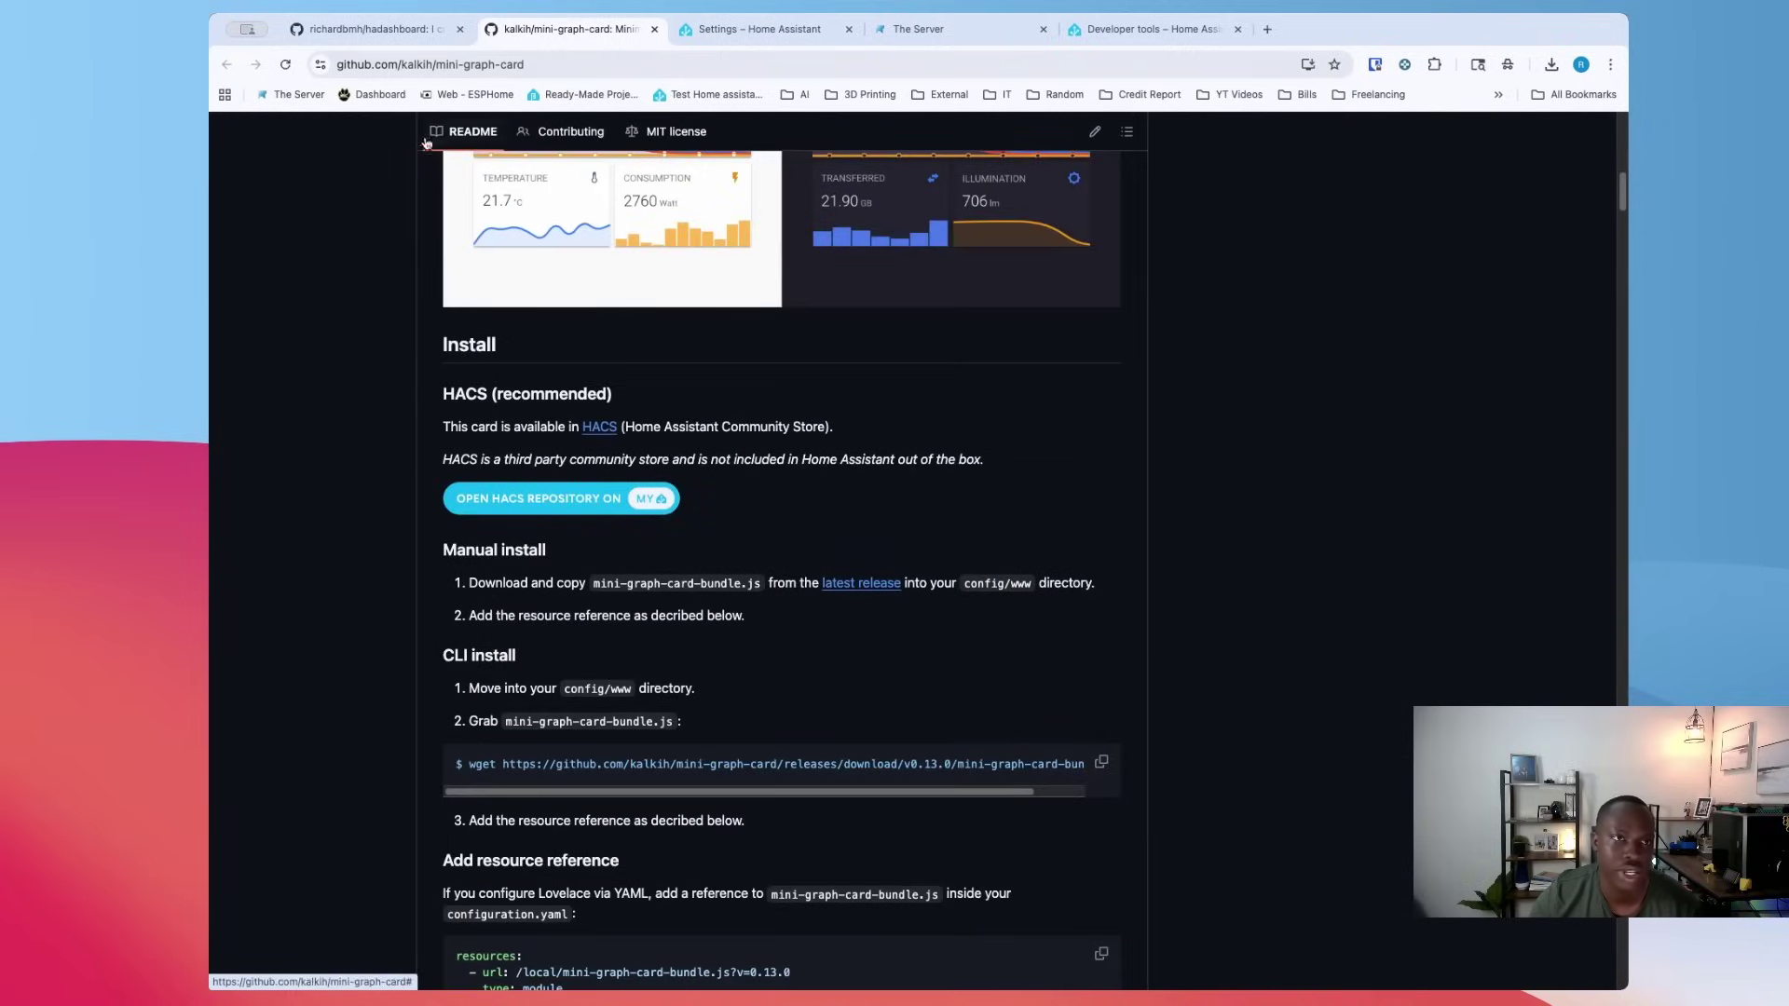
Return to the hadashboard repository tab and look through its README
{"action": "left_click", "coordinate": [391, 31]}
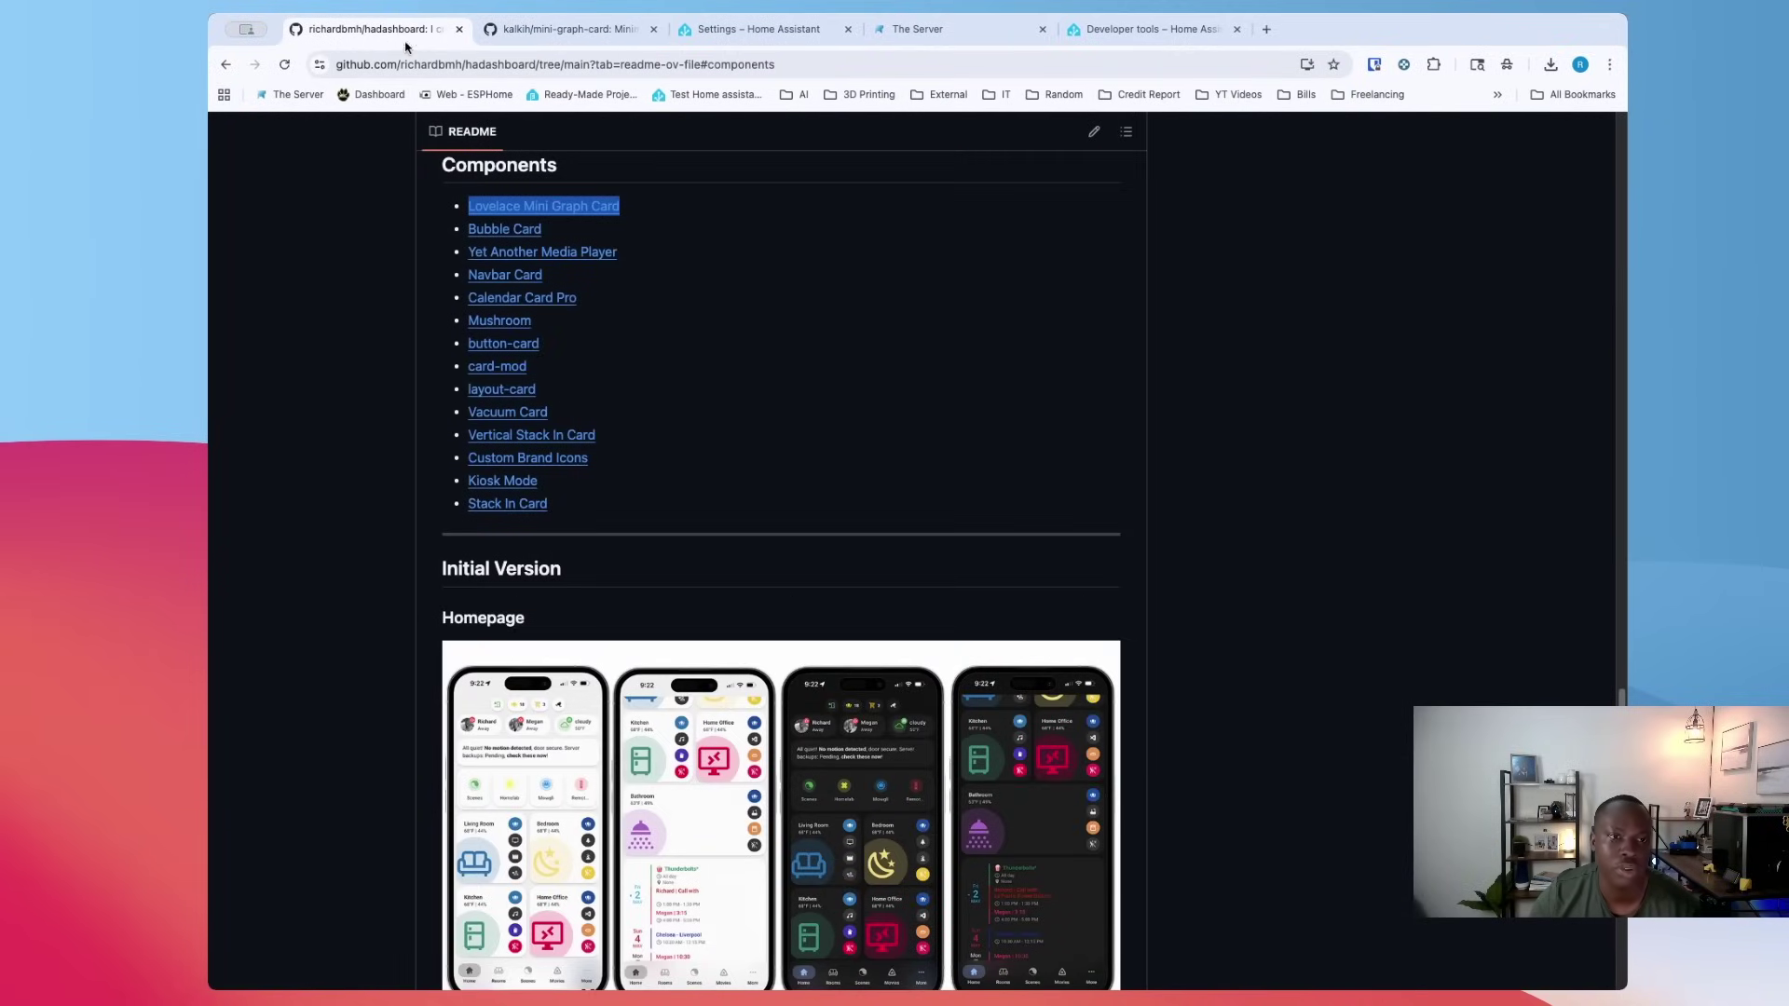
{"action": "left_click", "coordinate": [890, 286]}
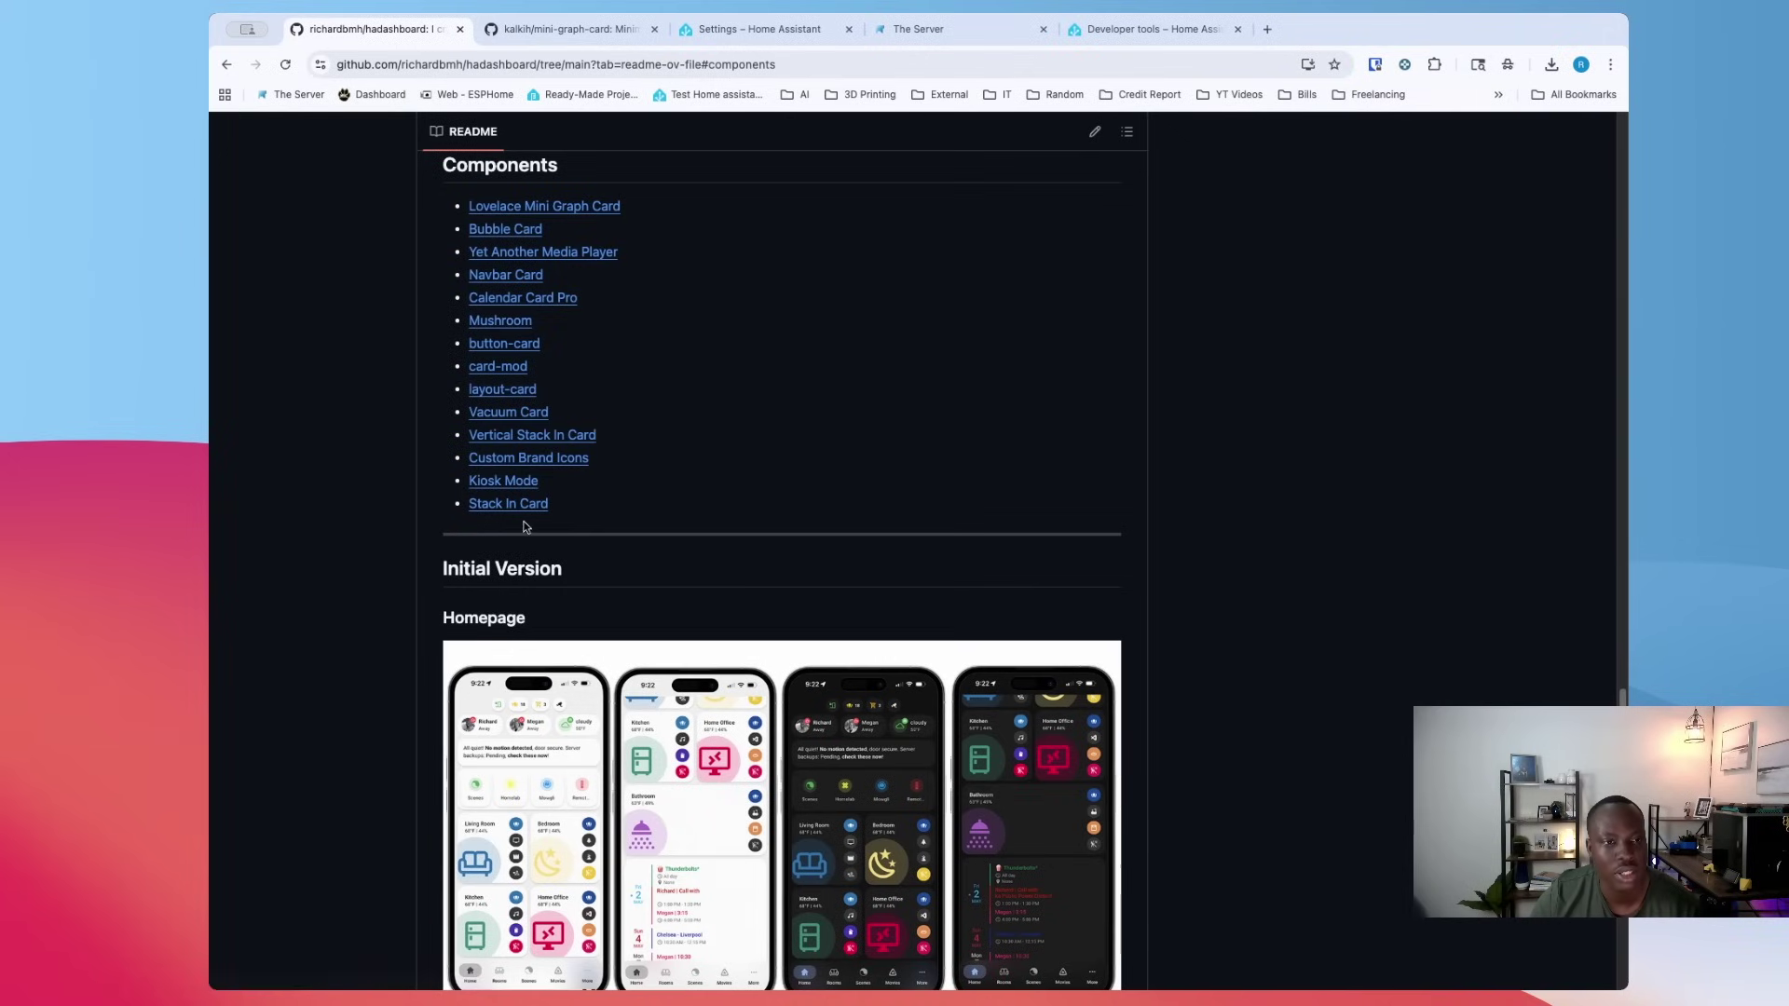
{"action": "scroll", "coordinate": [760, 456], "scroll_direction": "down", "scroll_amount": 1}
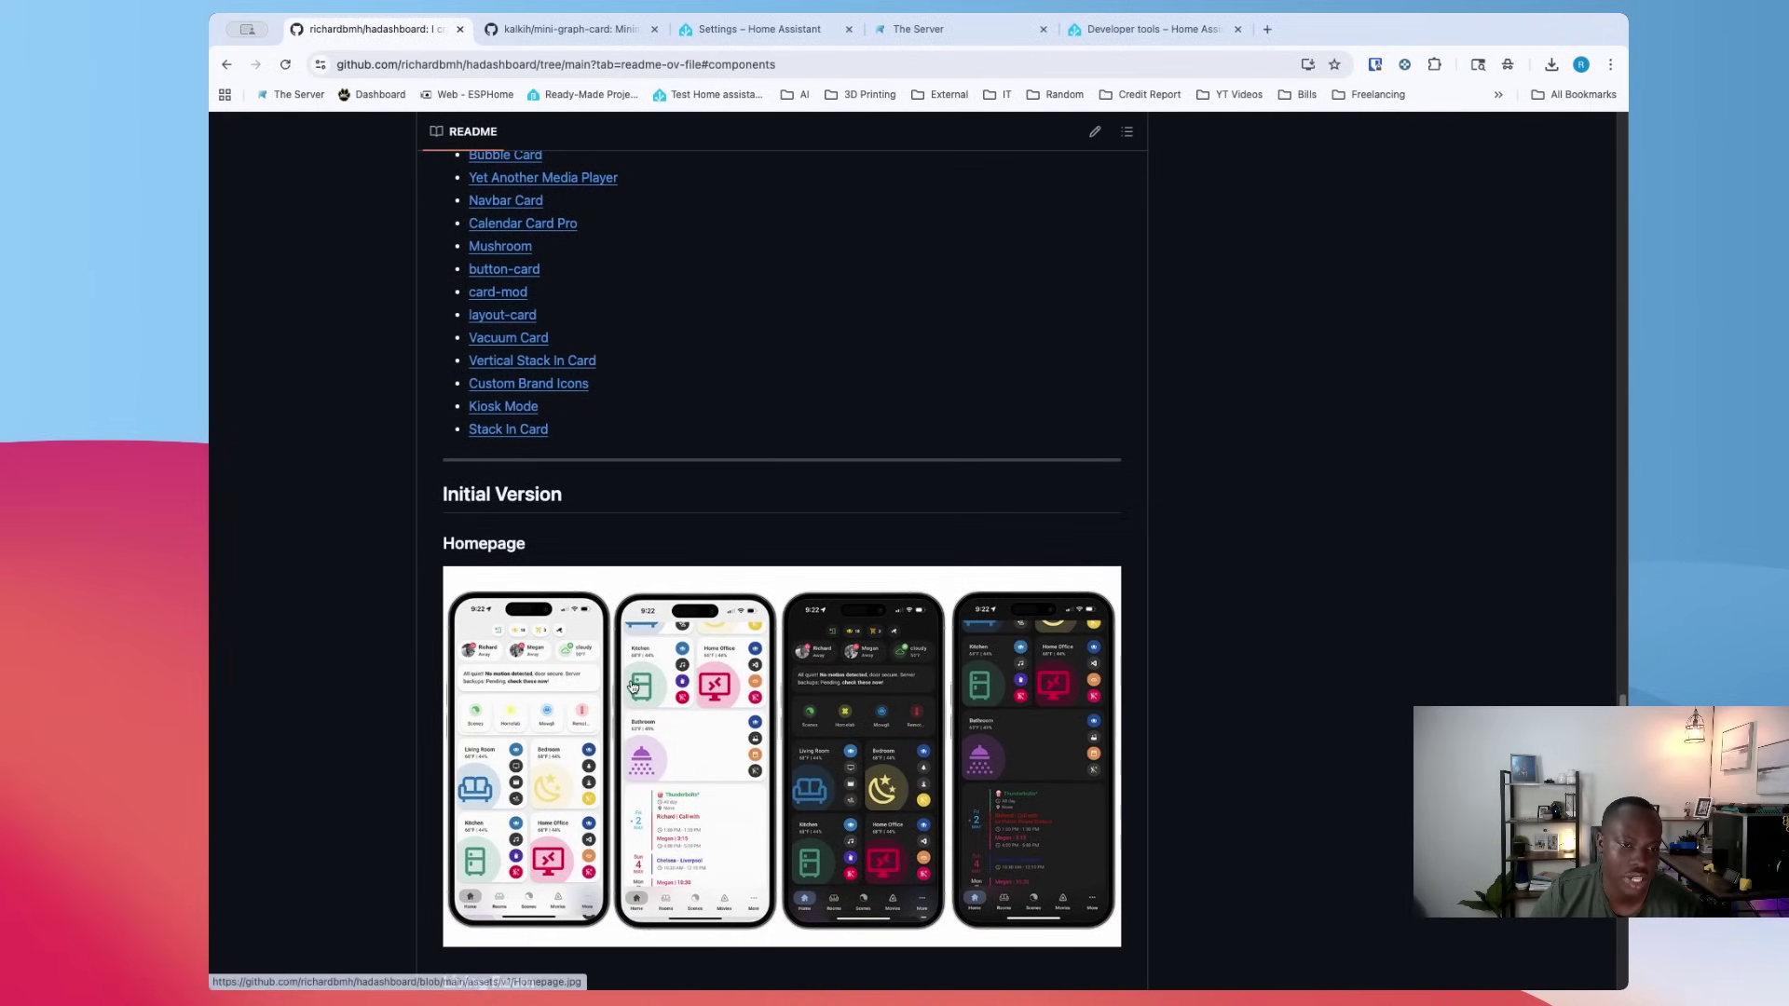
{"action": "scroll", "coordinate": [837, 743], "scroll_direction": "down", "scroll_amount": 3}
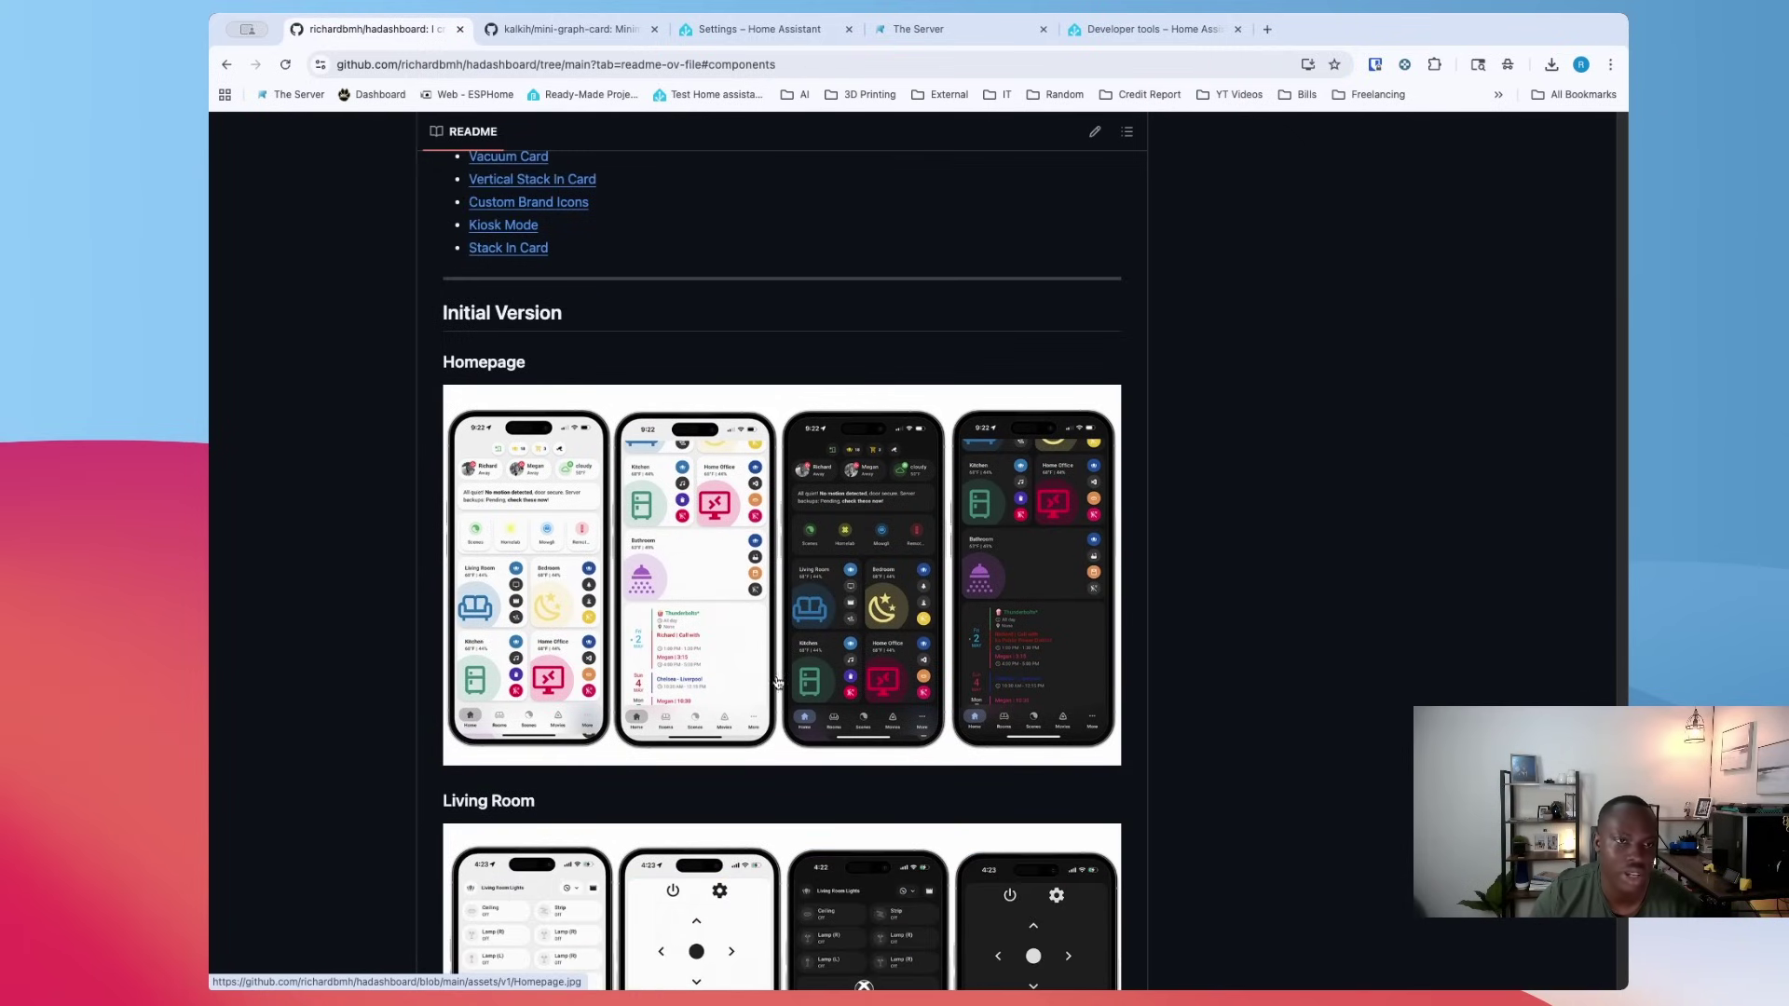
{"action": "scroll", "coordinate": [778, 681], "scroll_direction": "up", "scroll_amount": 15}
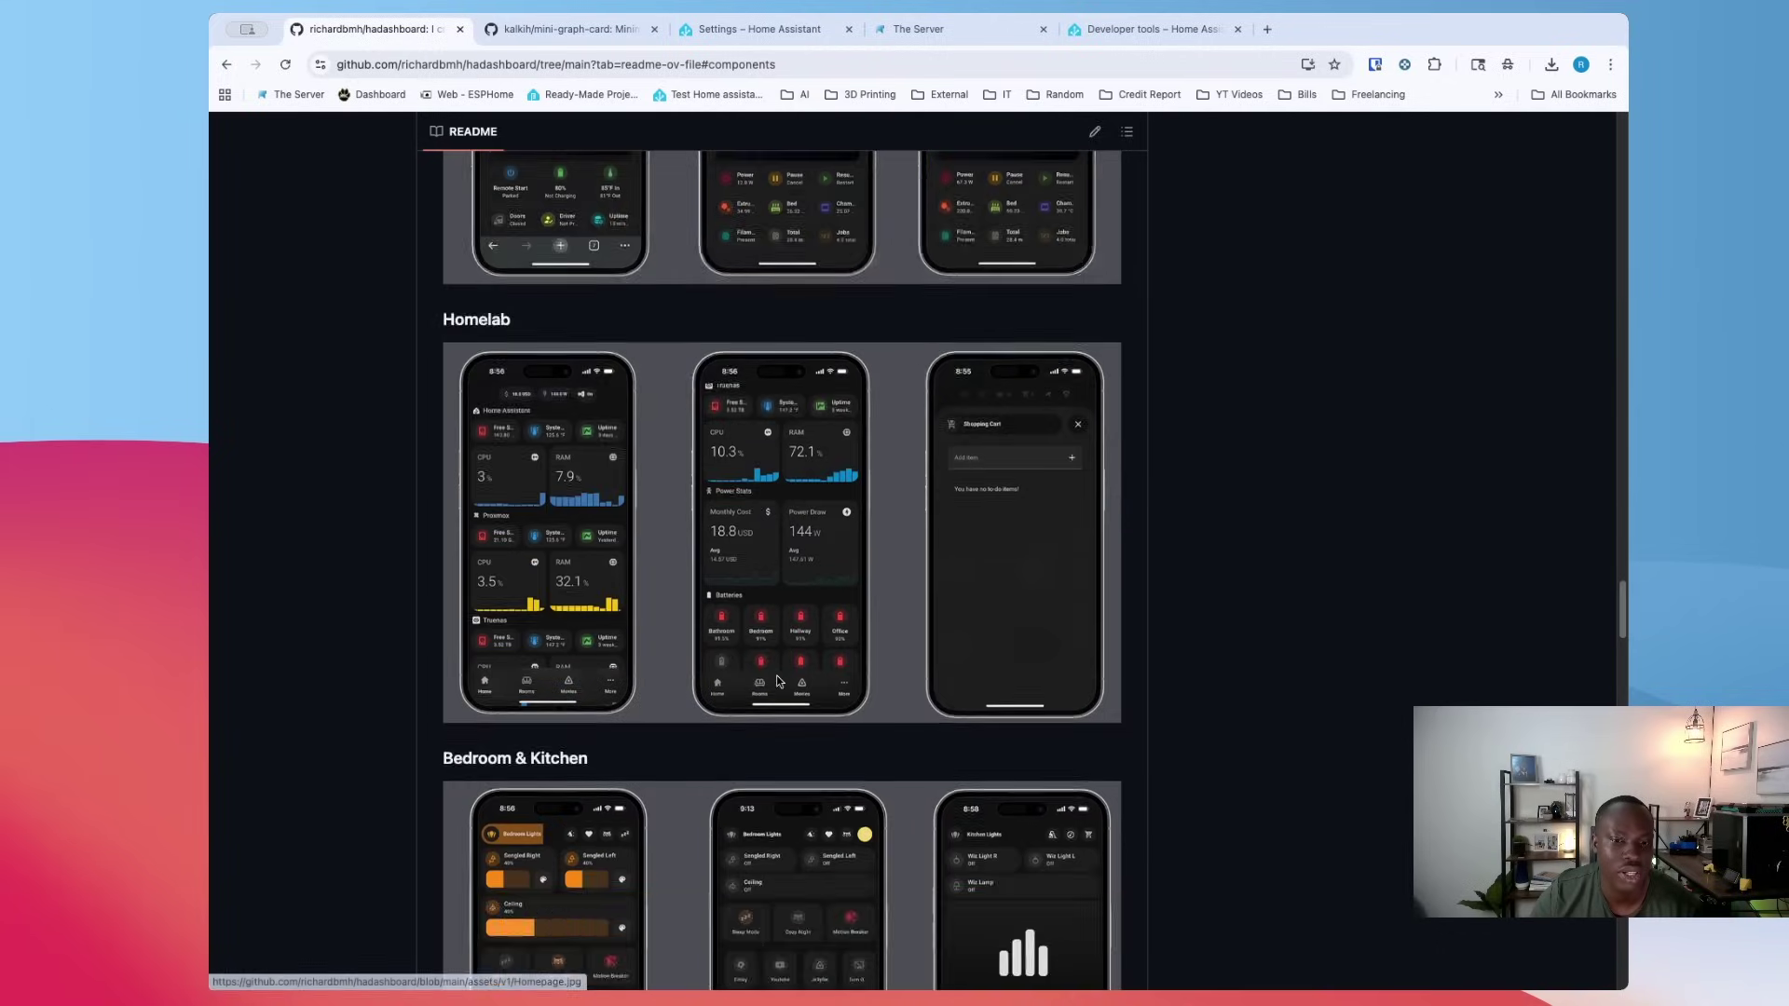
{"action": "scroll", "coordinate": [918, 410], "scroll_direction": "up", "scroll_amount": 10}
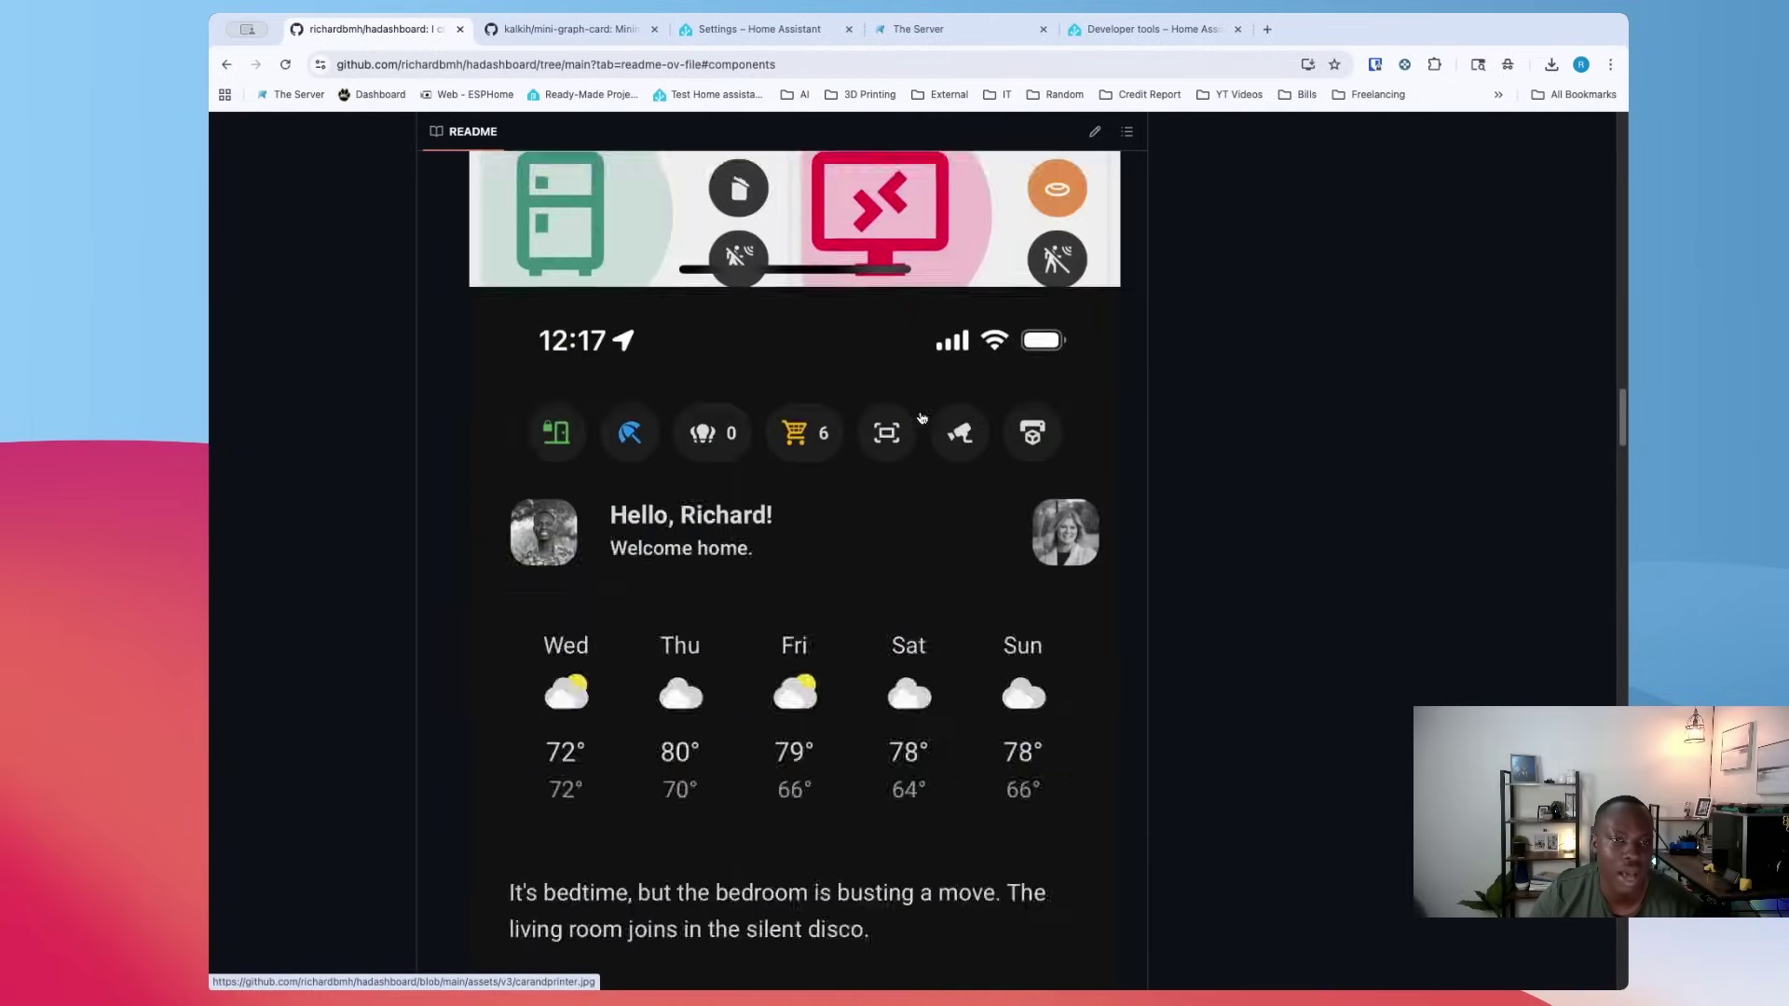
{"action": "scroll", "coordinate": [921, 418], "scroll_direction": "up", "scroll_amount": 15}
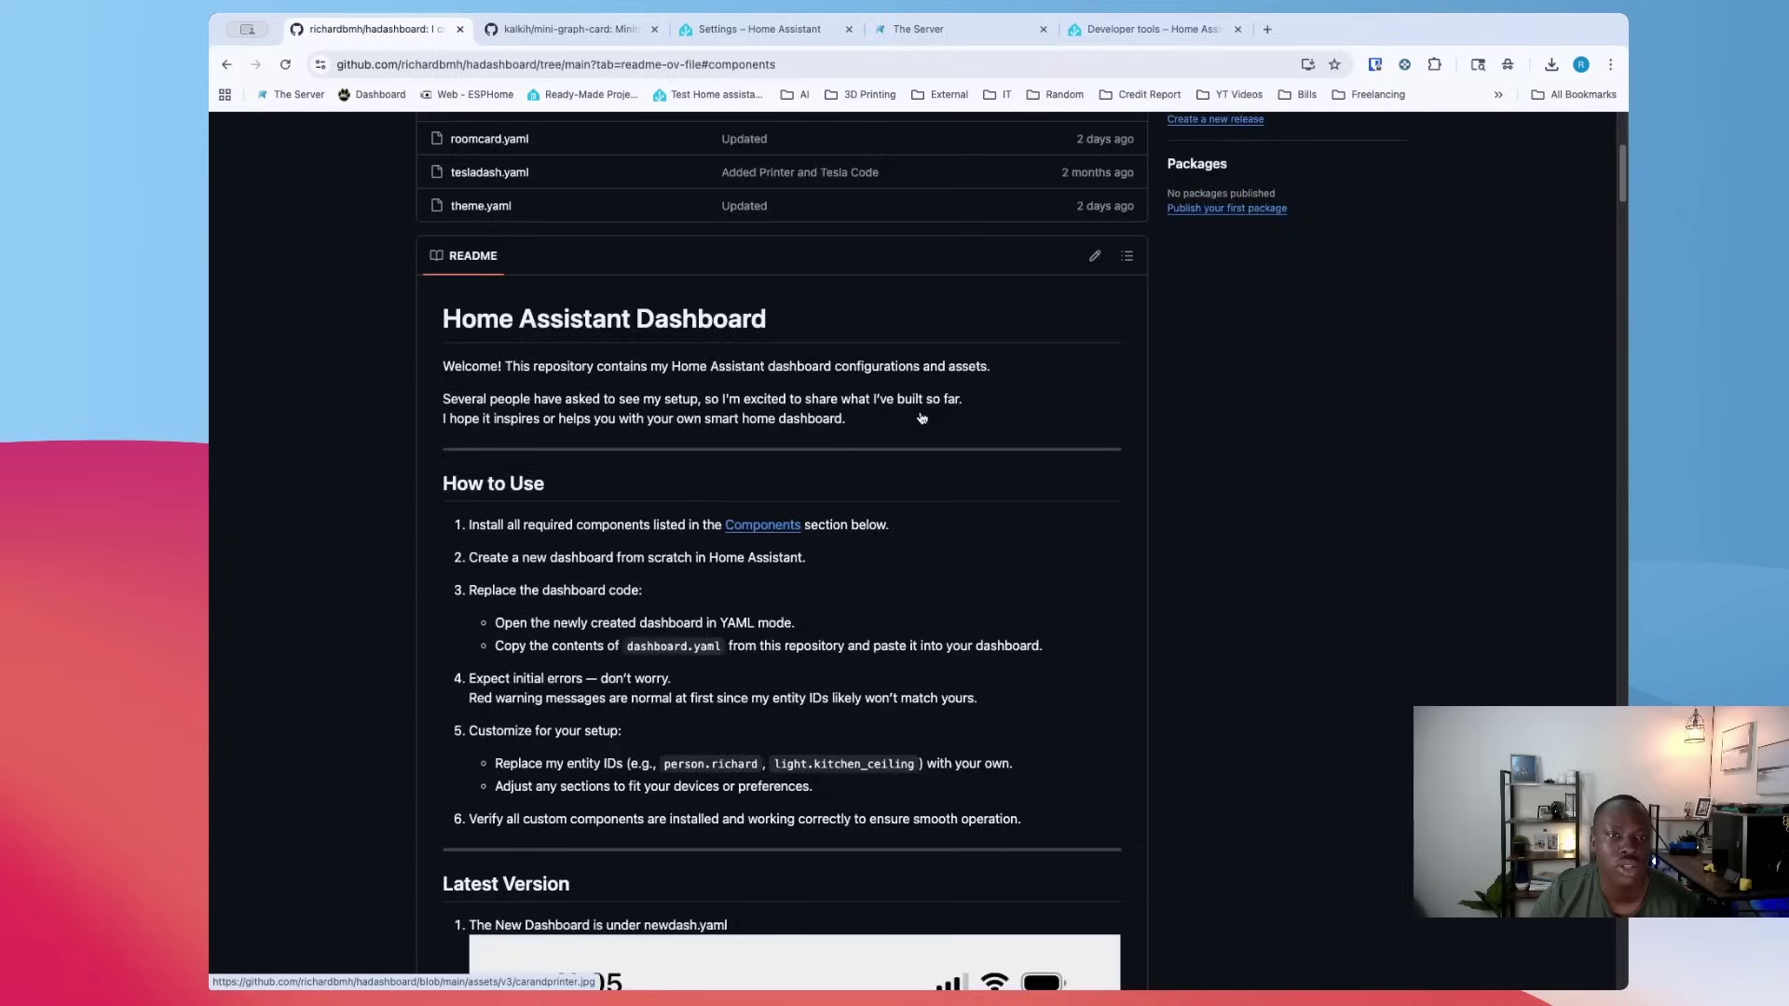
{"action": "scroll", "coordinate": [921, 418], "scroll_direction": "up", "scroll_amount": 5}
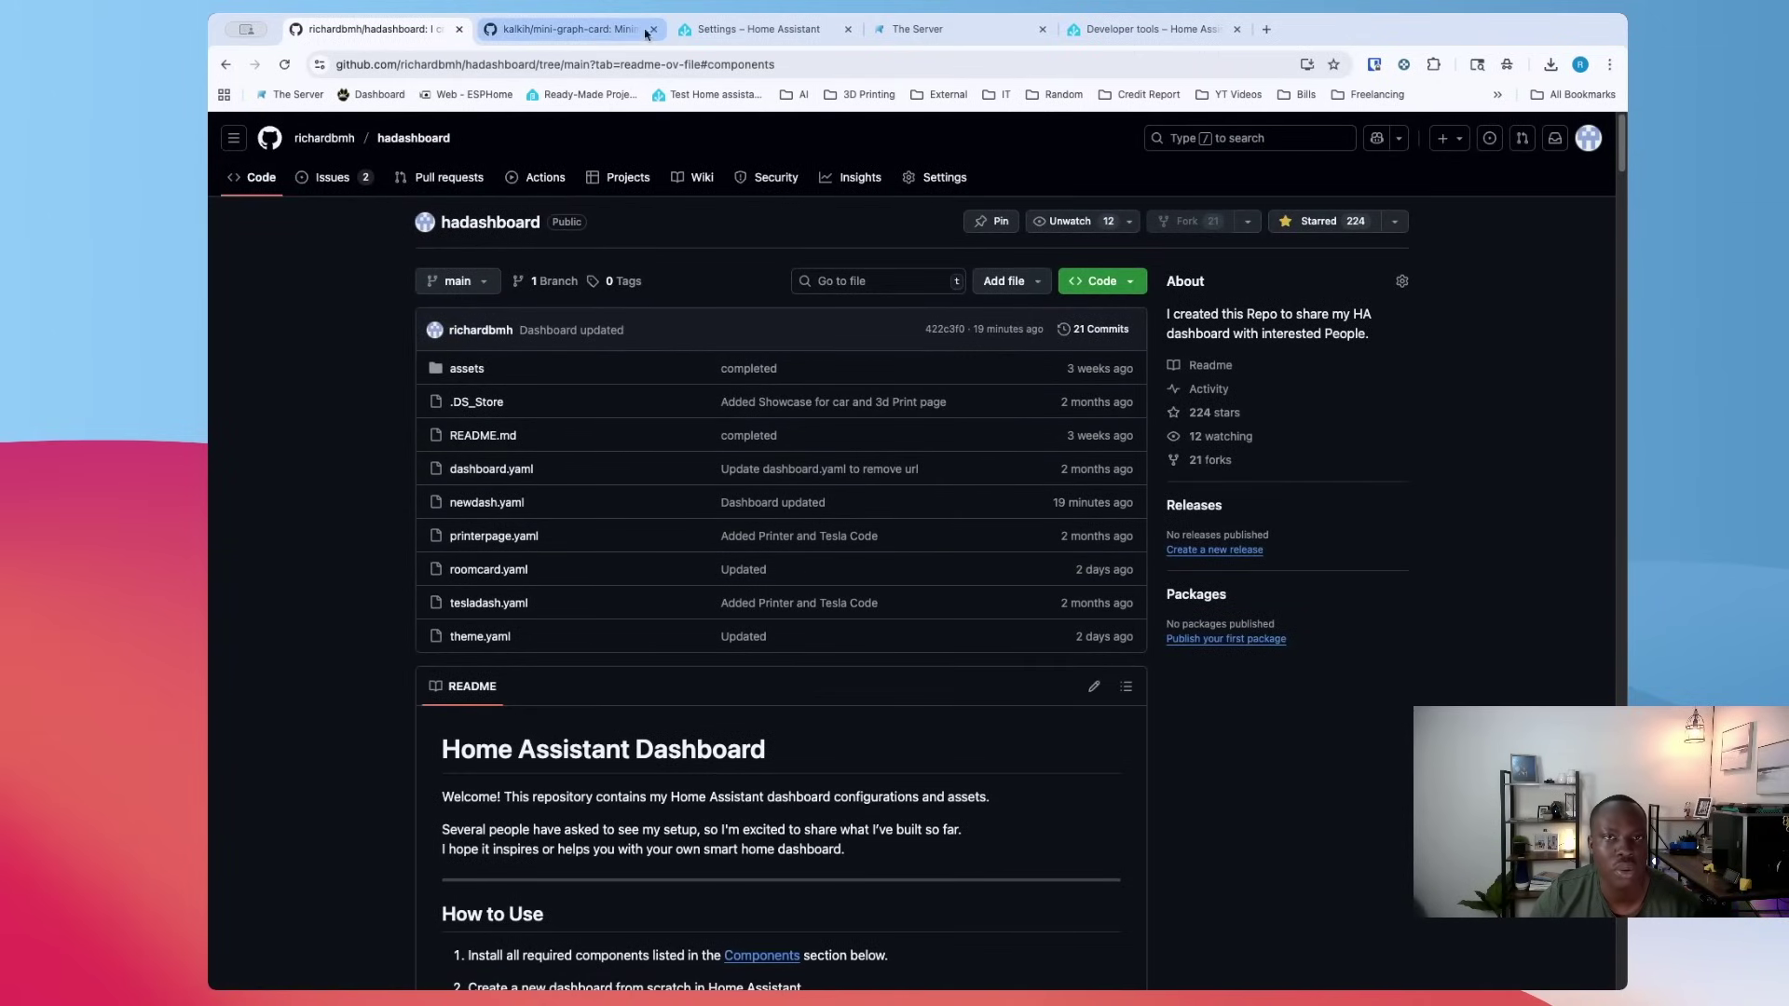
In Settings > Dashboards, create a new dashboard from scratch titled Youtube
{"action": "left_click", "coordinate": [748, 30]}
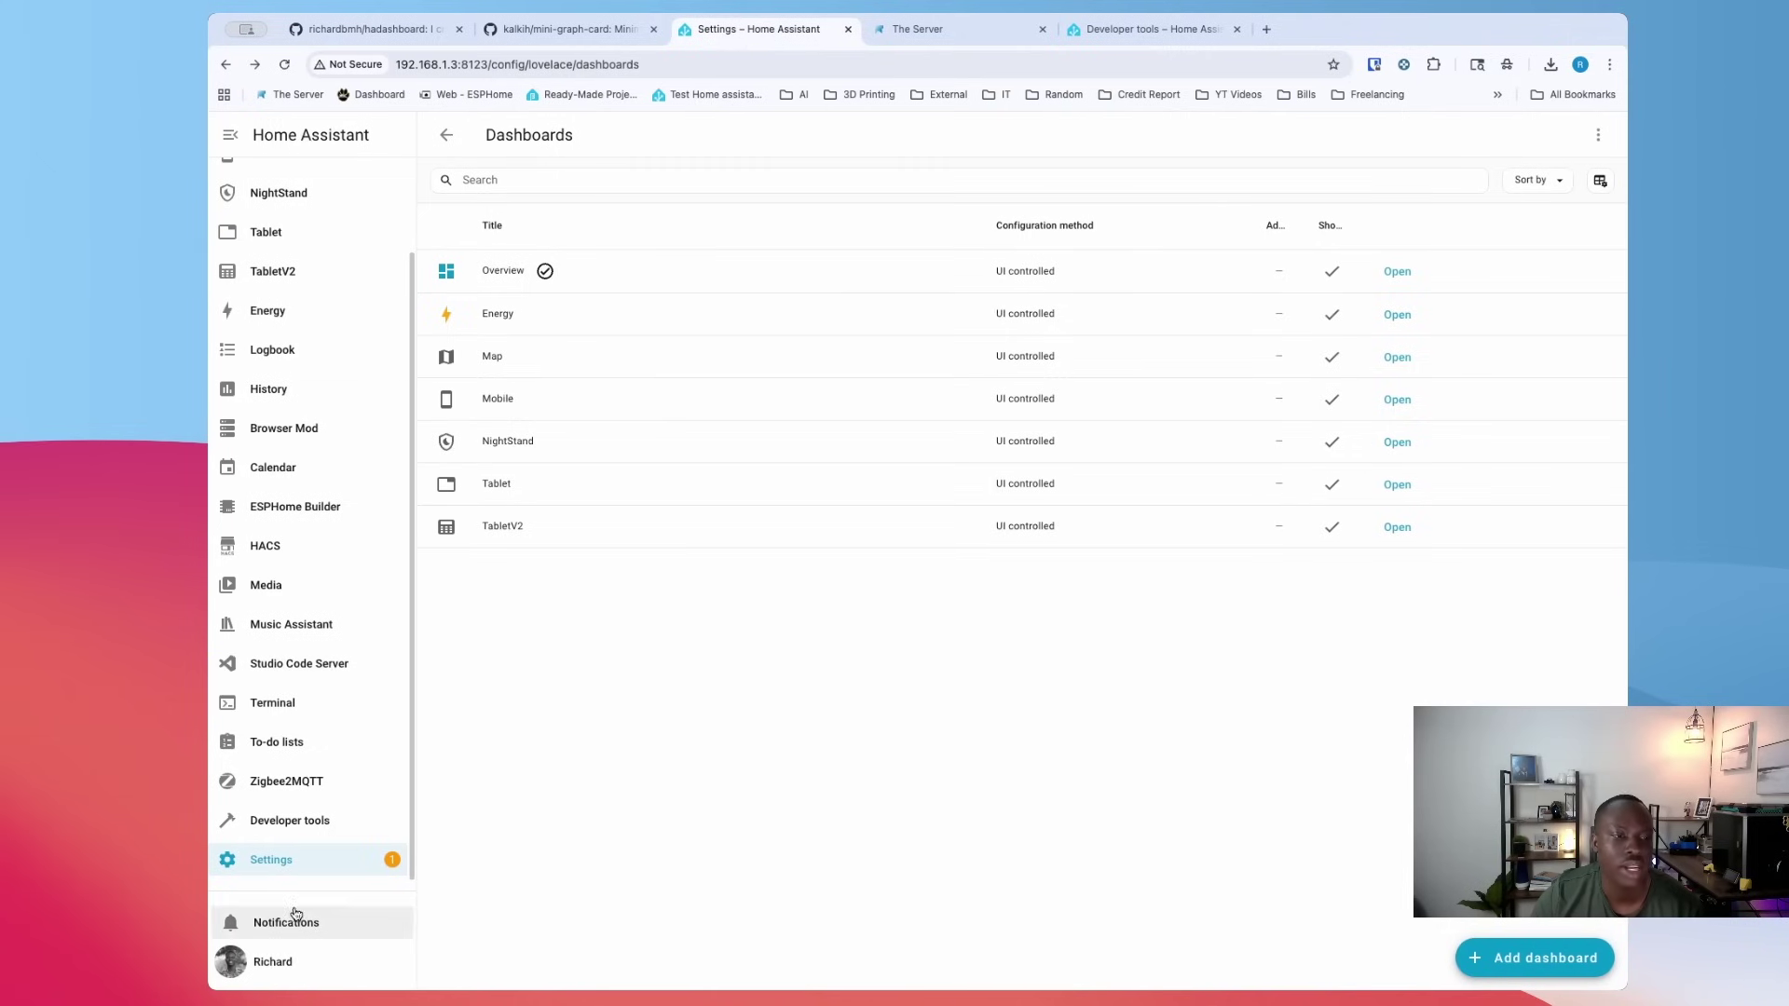
{"action": "left_click", "coordinate": [296, 861]}
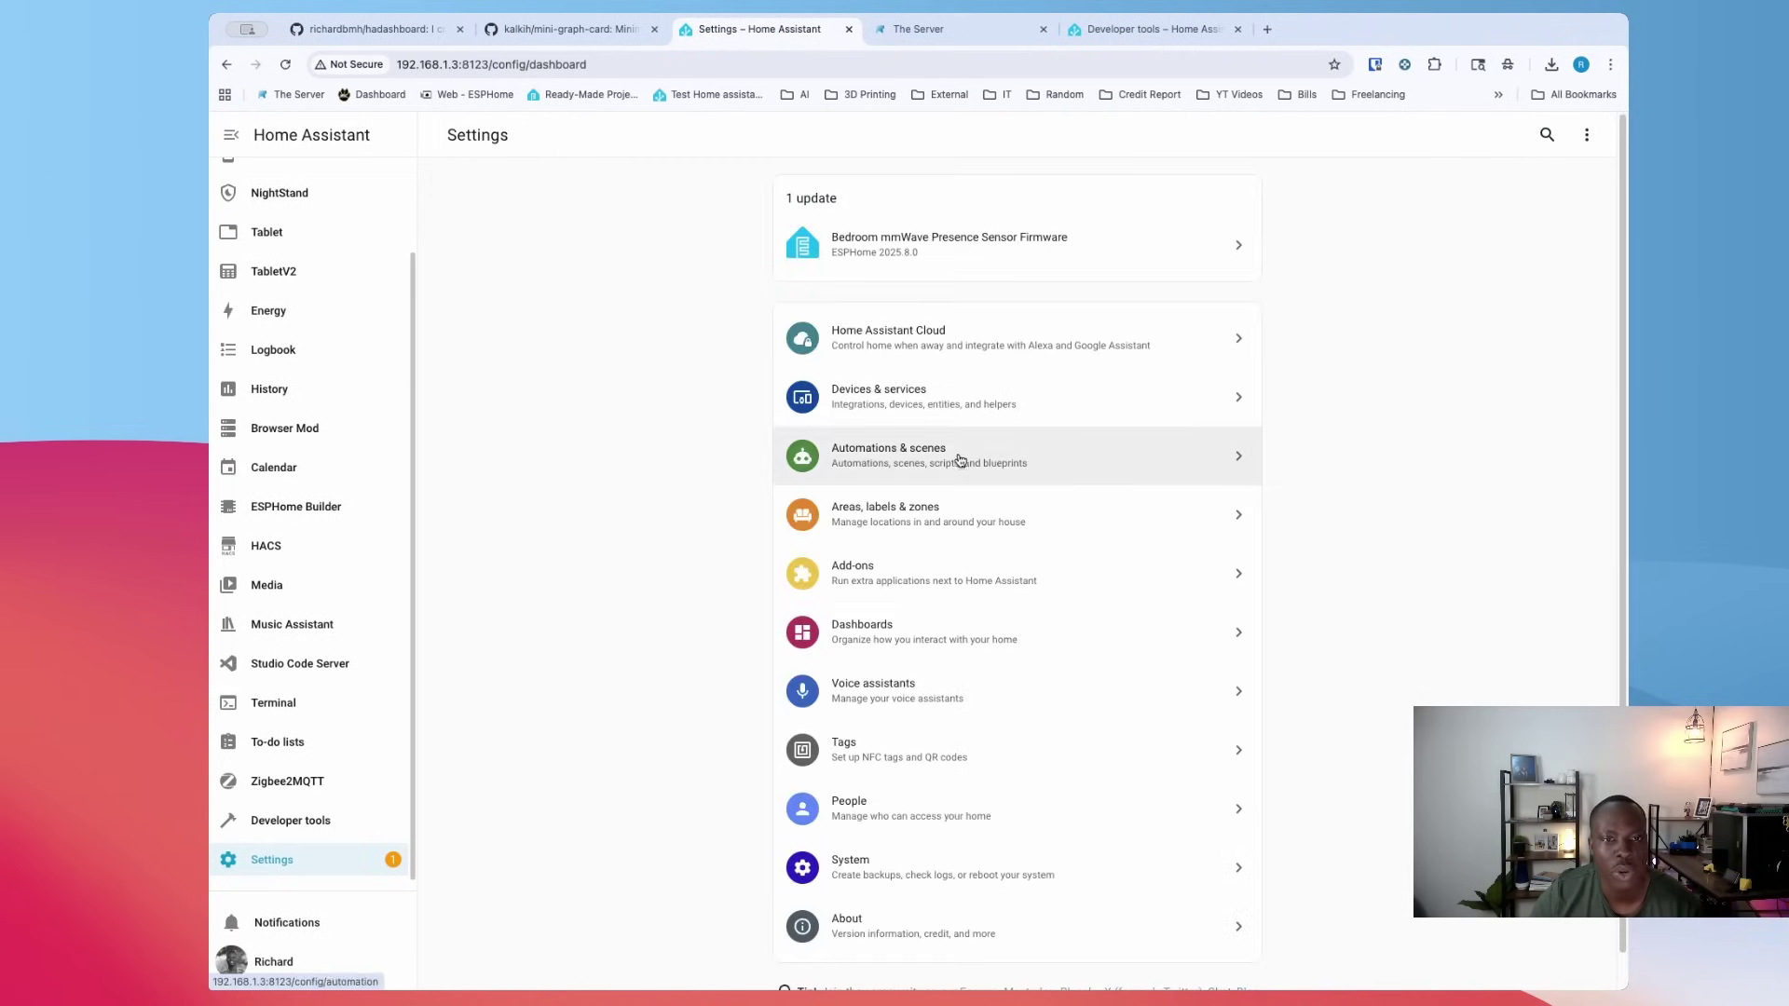
{"action": "left_click", "coordinate": [907, 648]}
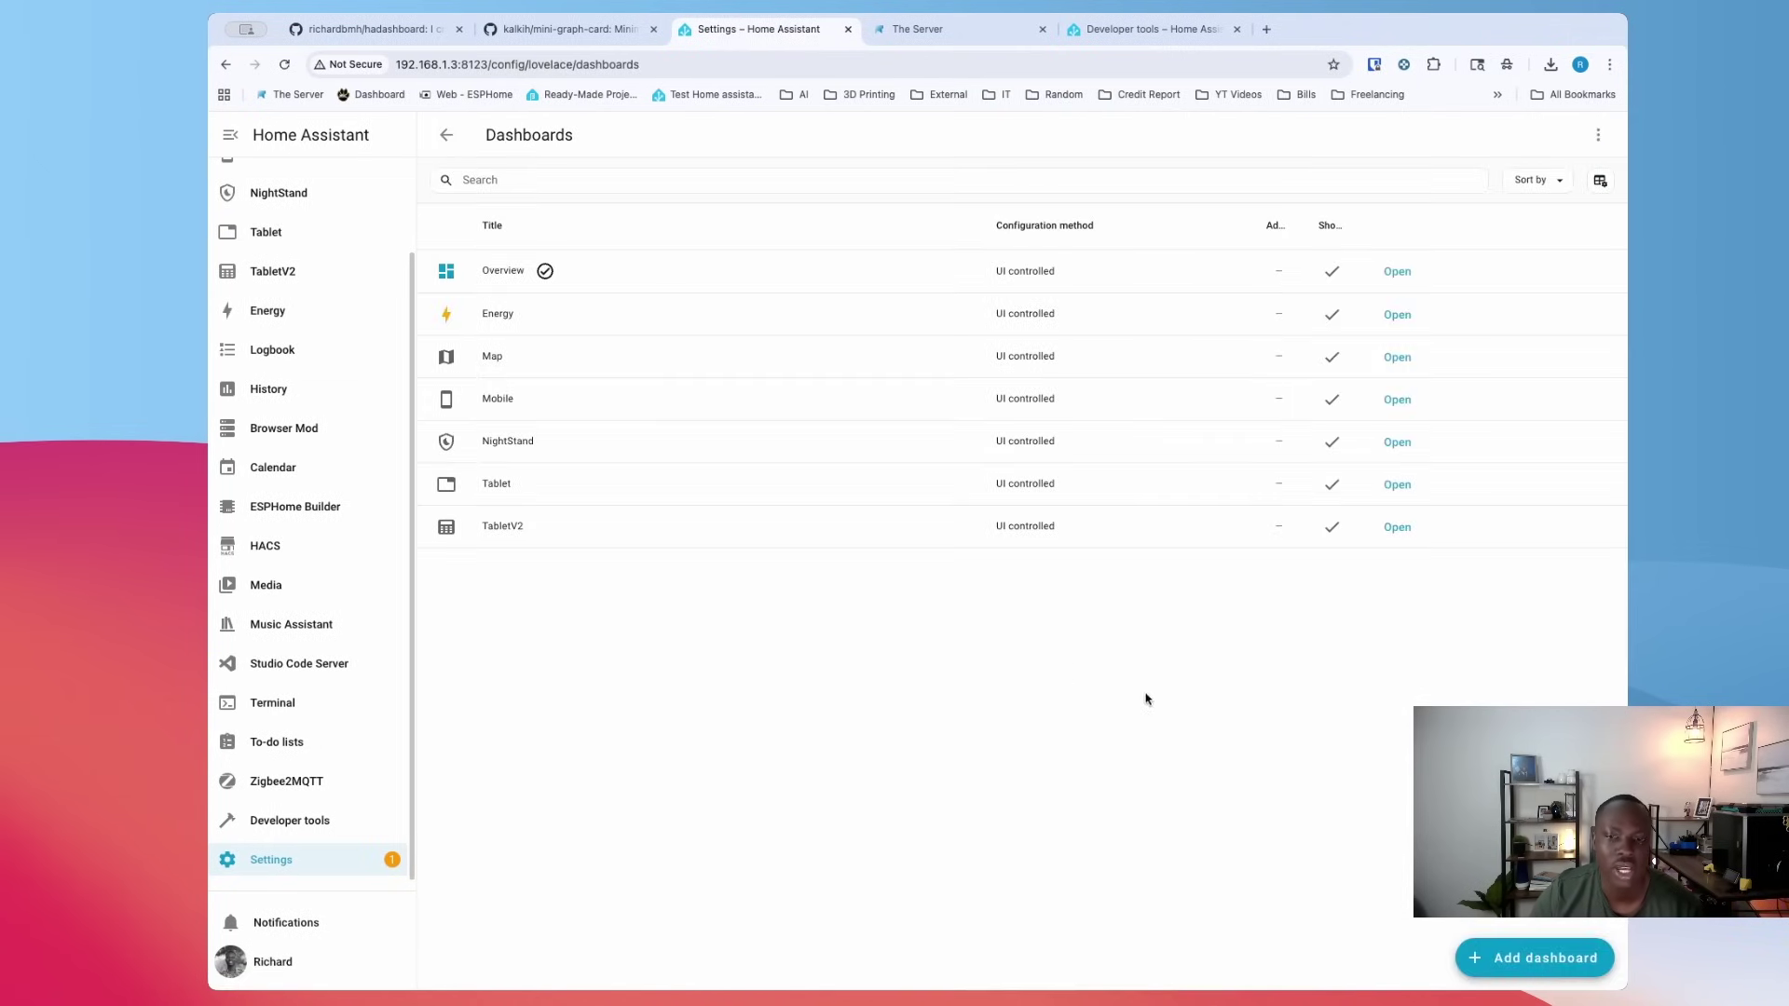
{"action": "left_click", "coordinate": [1502, 960]}
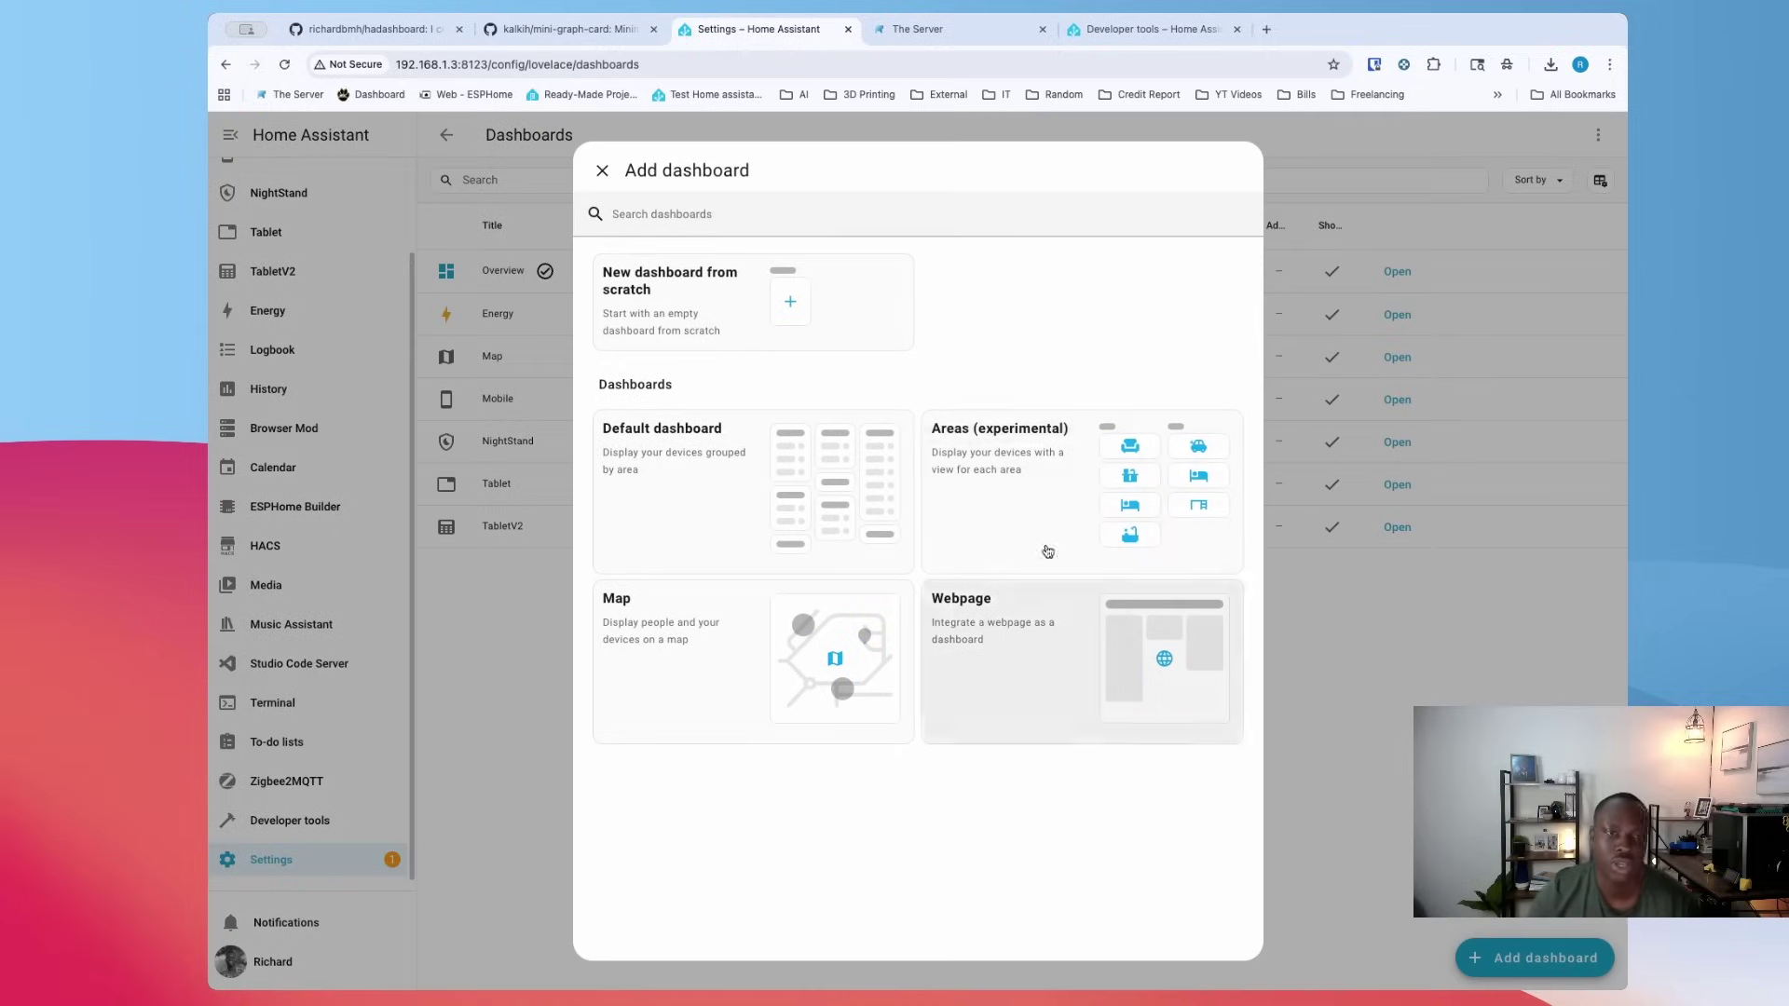
{"action": "left_click", "coordinate": [748, 316]}
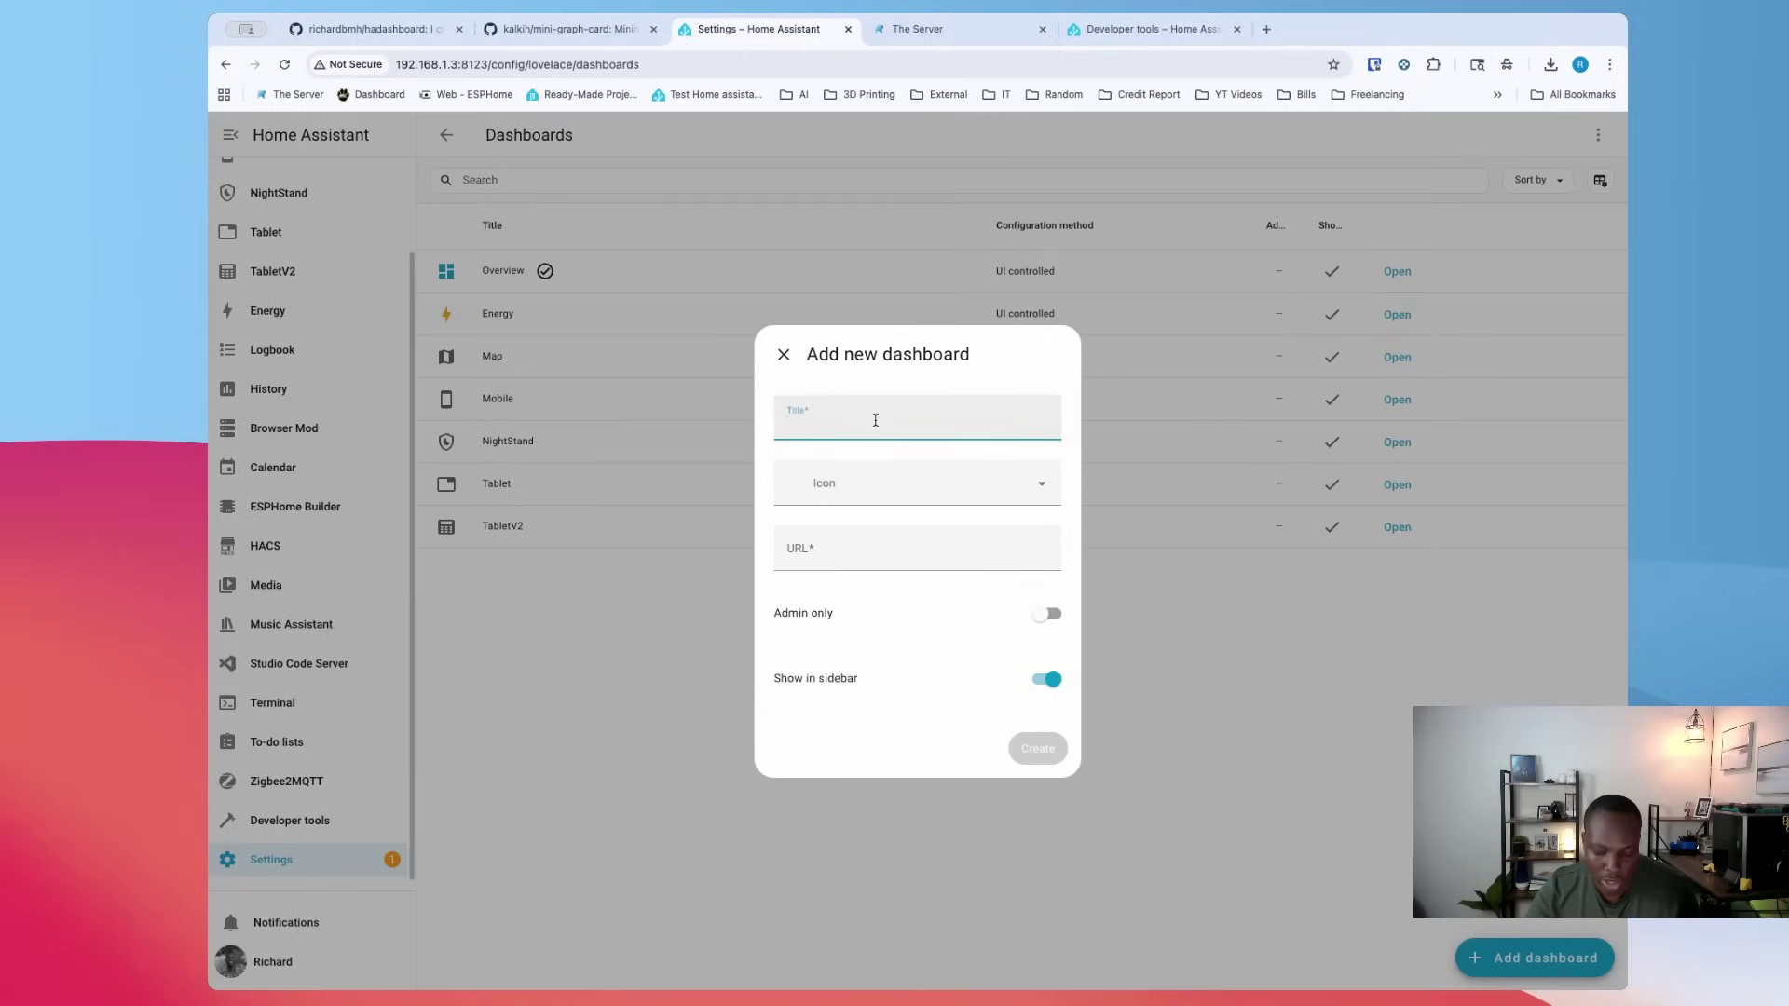
{"action": "type", "text": "Youtube"}
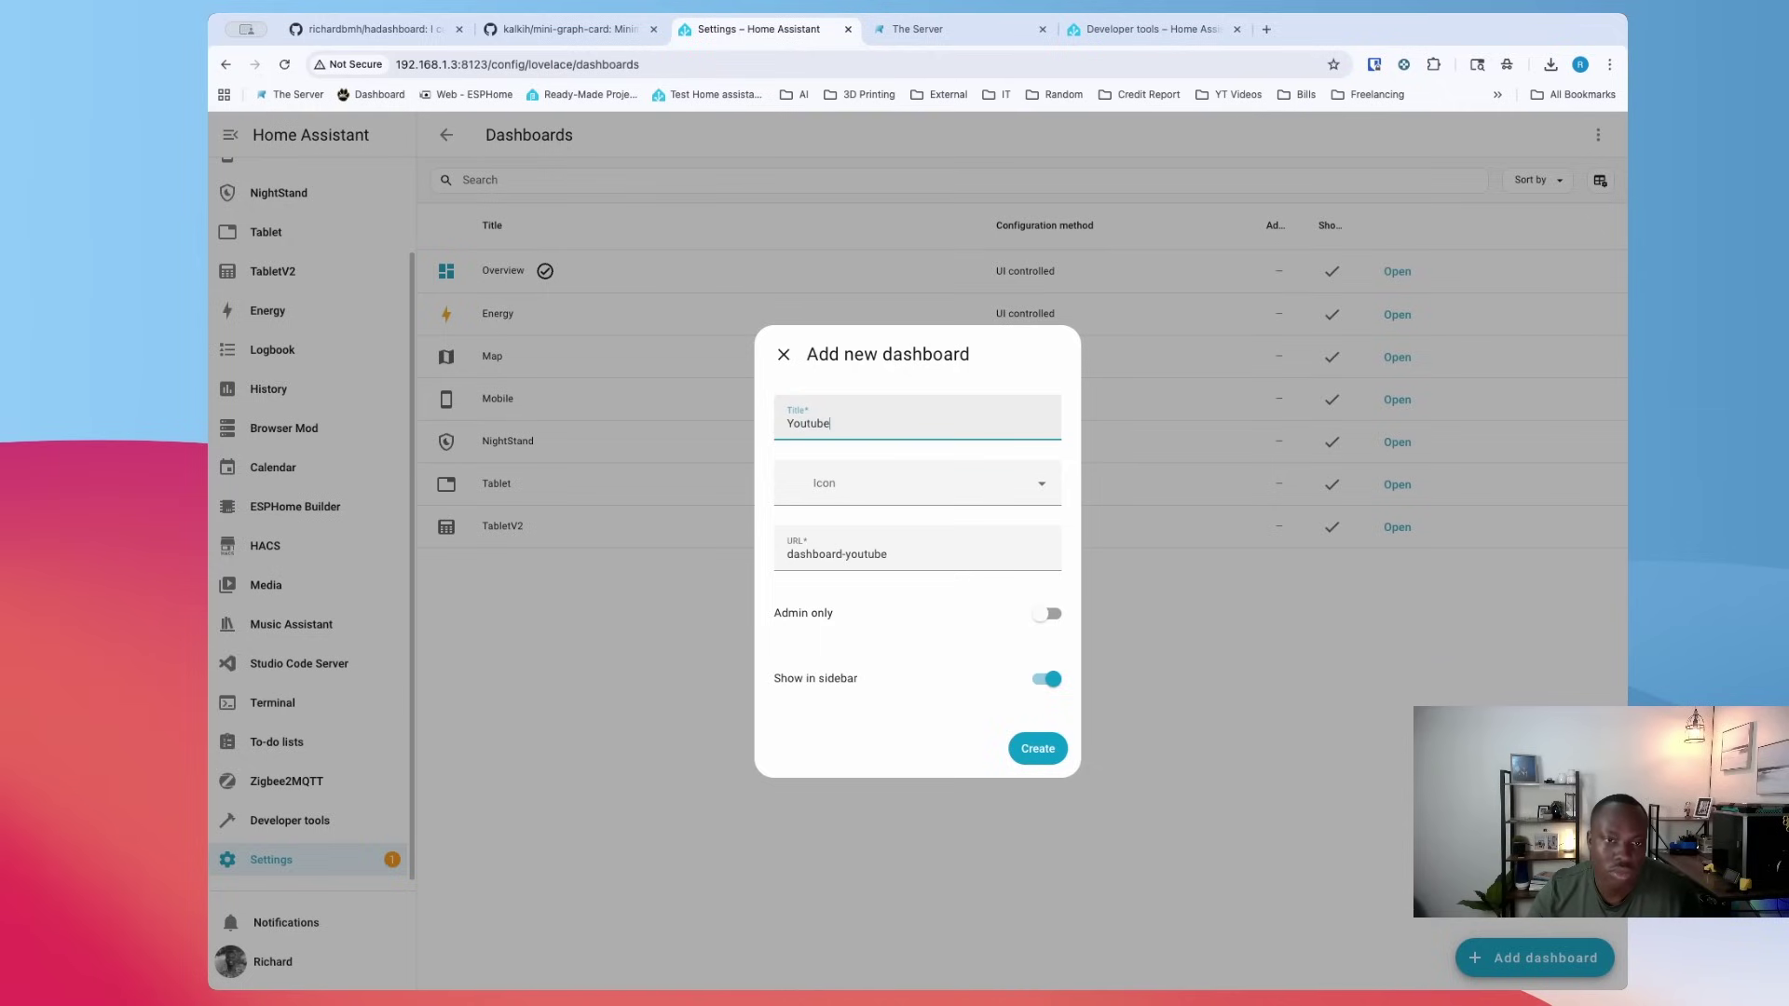
{"action": "left_click", "coordinate": [1017, 751]}
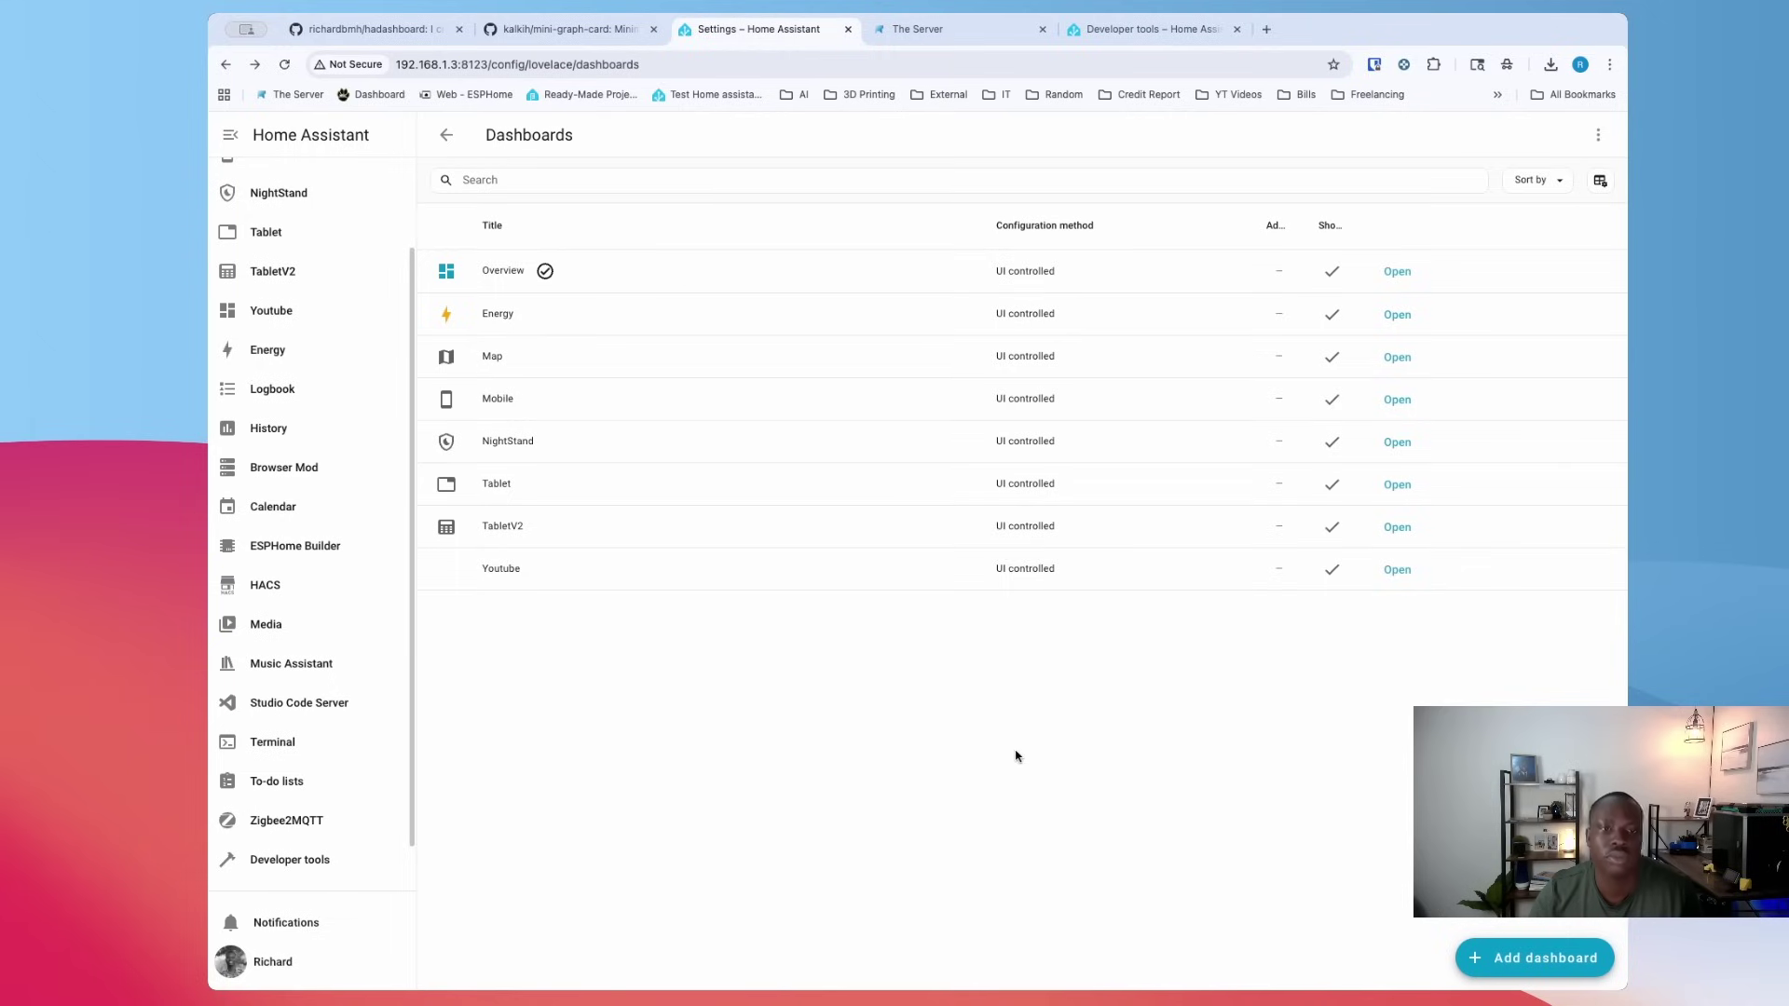
Open the Youtube dashboard, edit it, and save its Home view with the Masonry layout
{"action": "left_click", "coordinate": [1395, 570]}
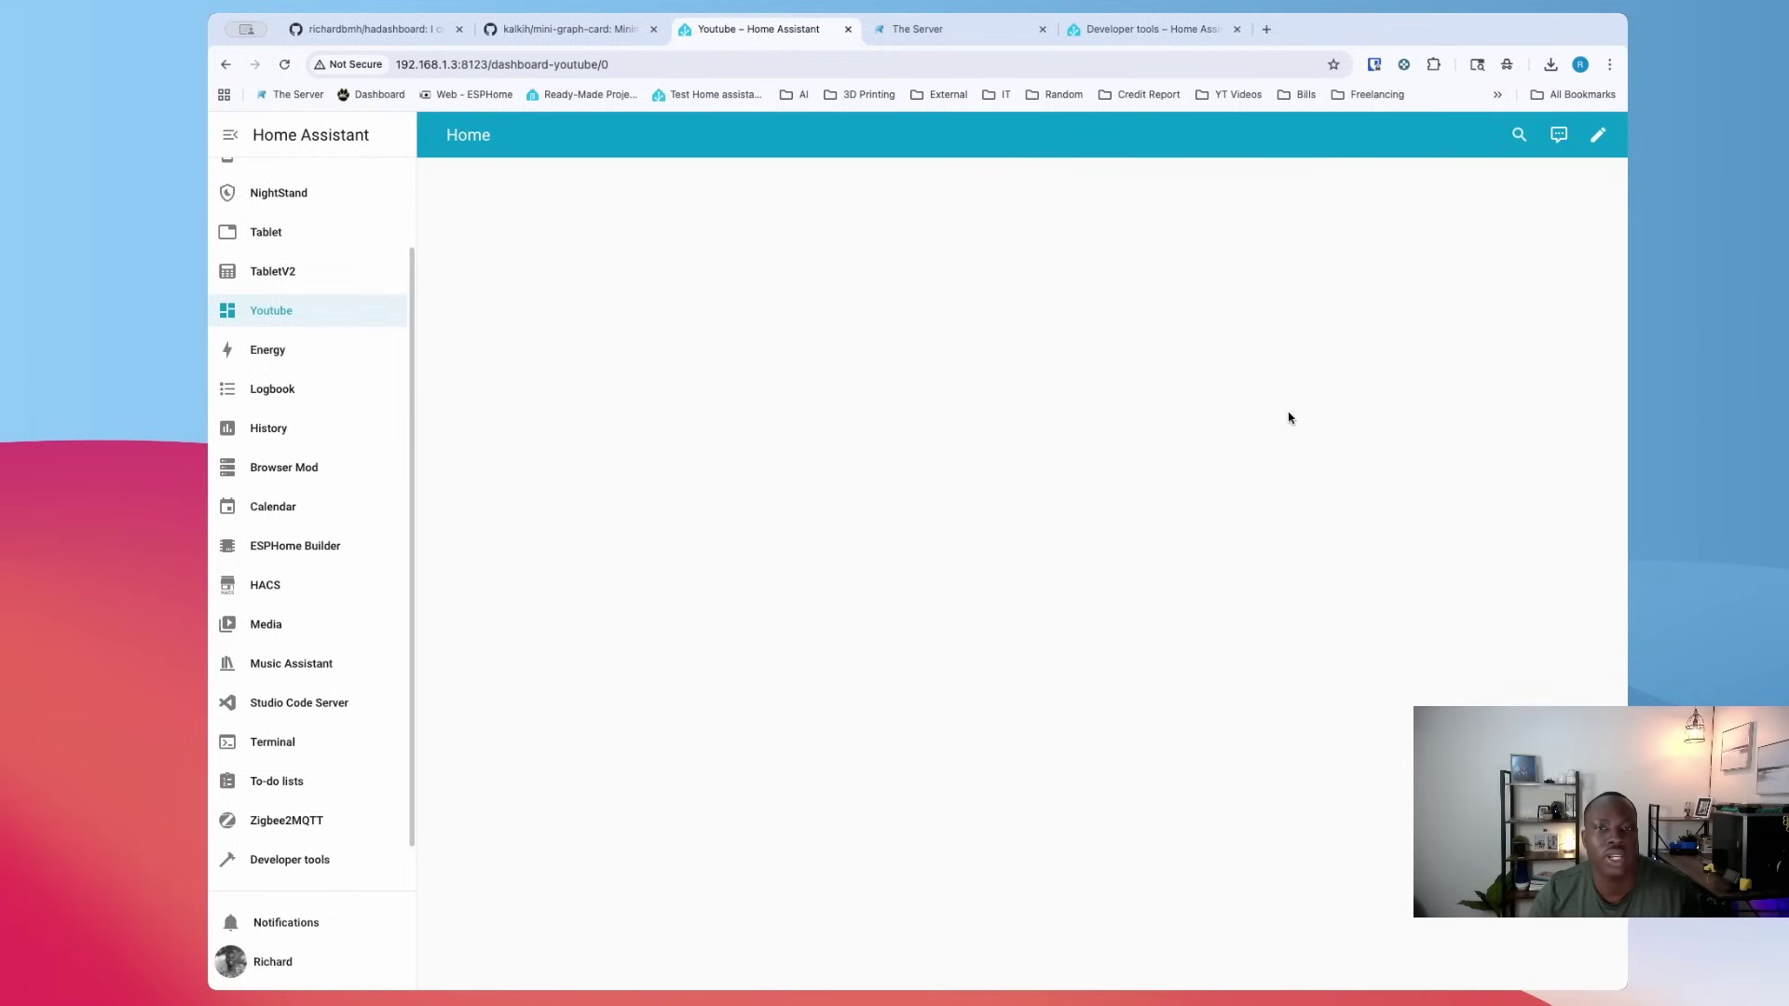
{"action": "left_click", "coordinate": [1595, 138]}
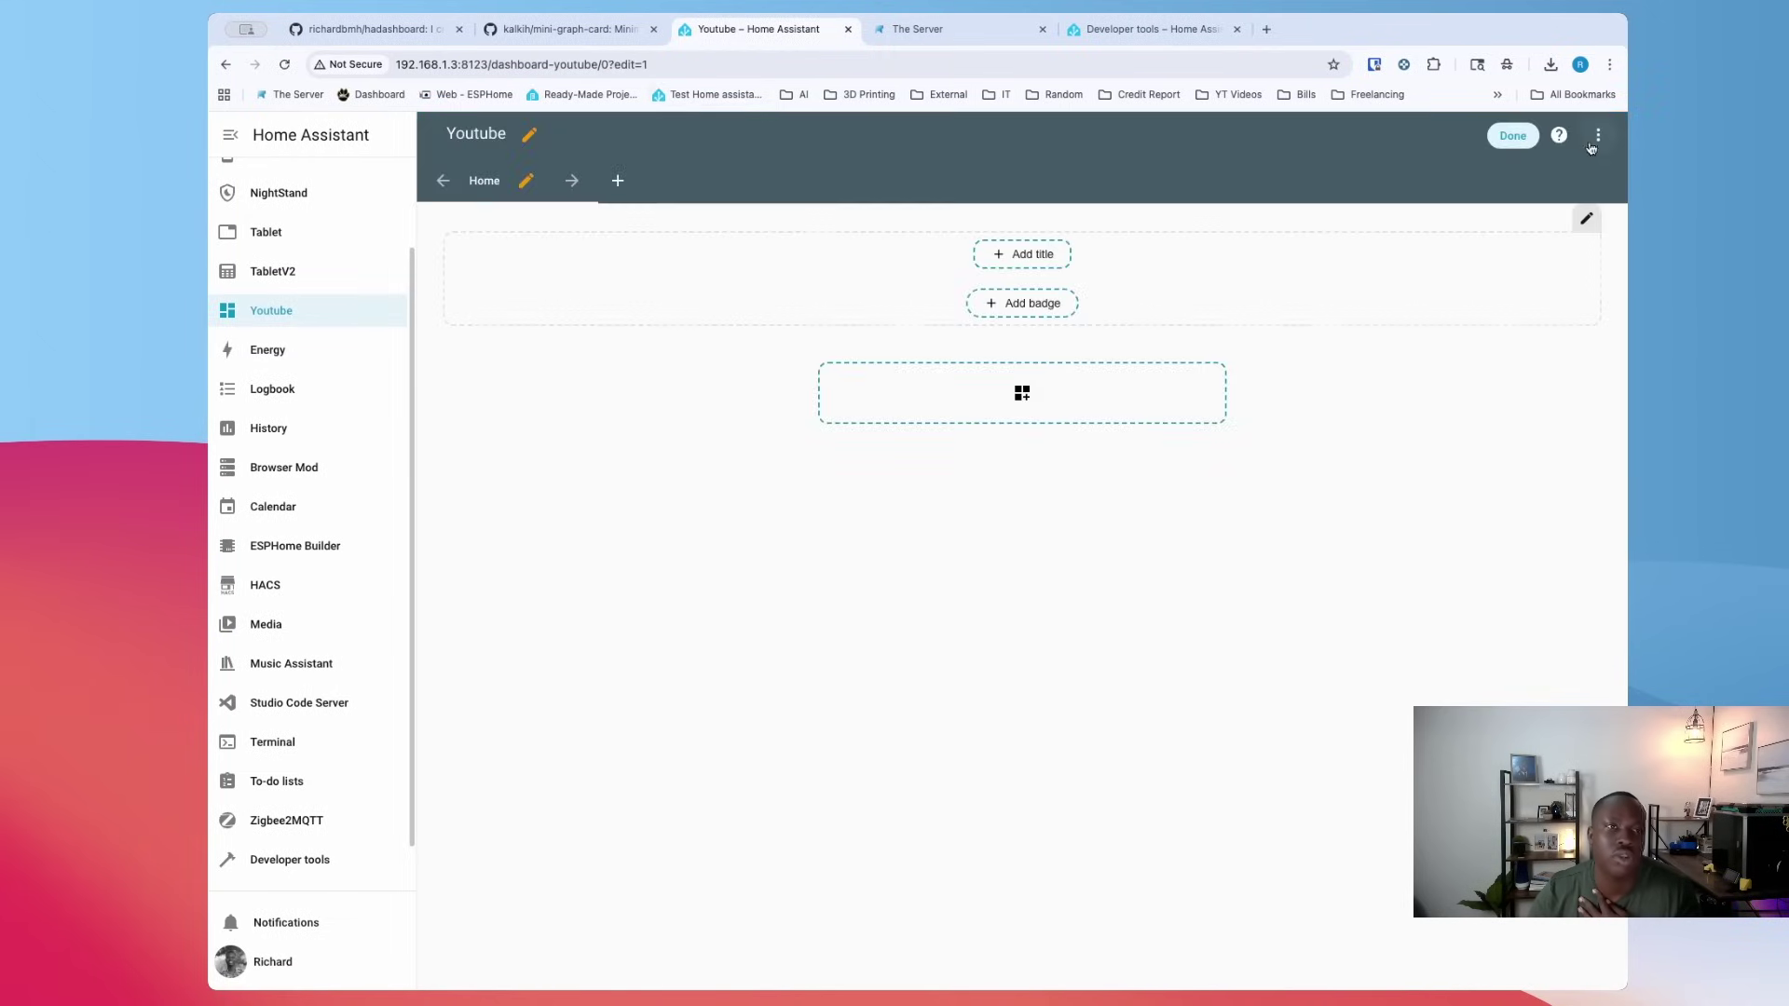
{"action": "left_click", "coordinate": [525, 182]}
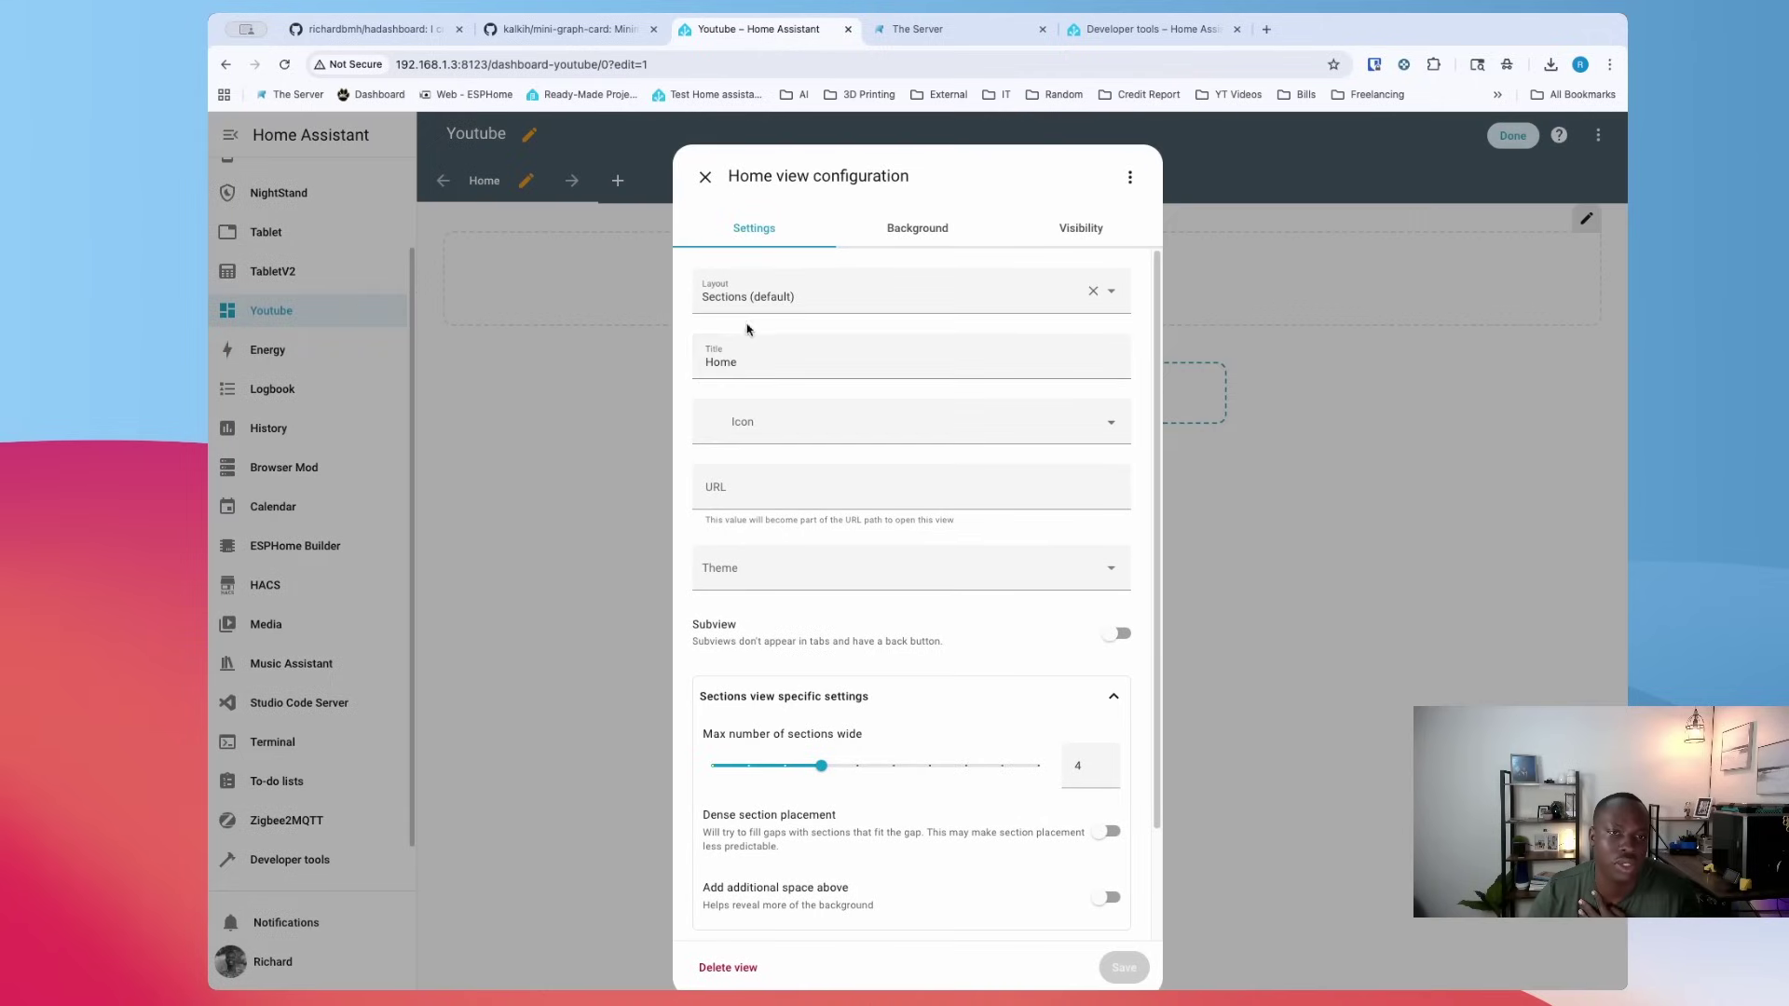
{"action": "left_click", "coordinate": [800, 306]}
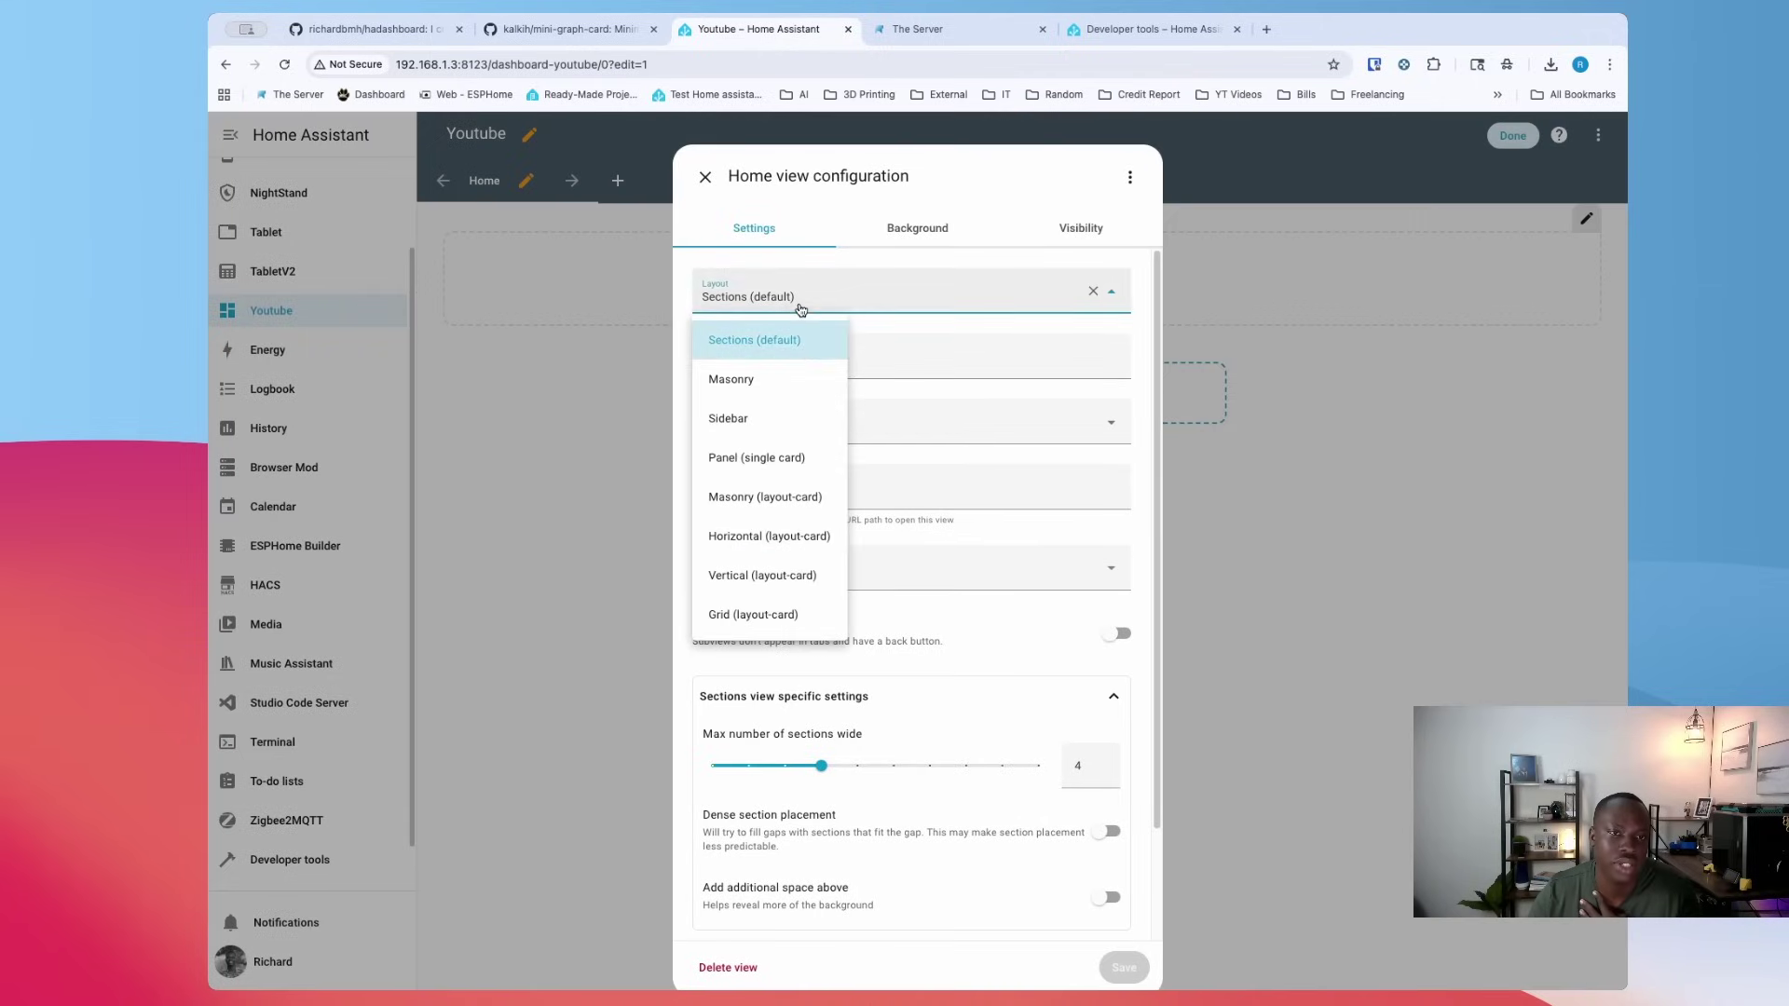
{"action": "left_click", "coordinate": [751, 390]}
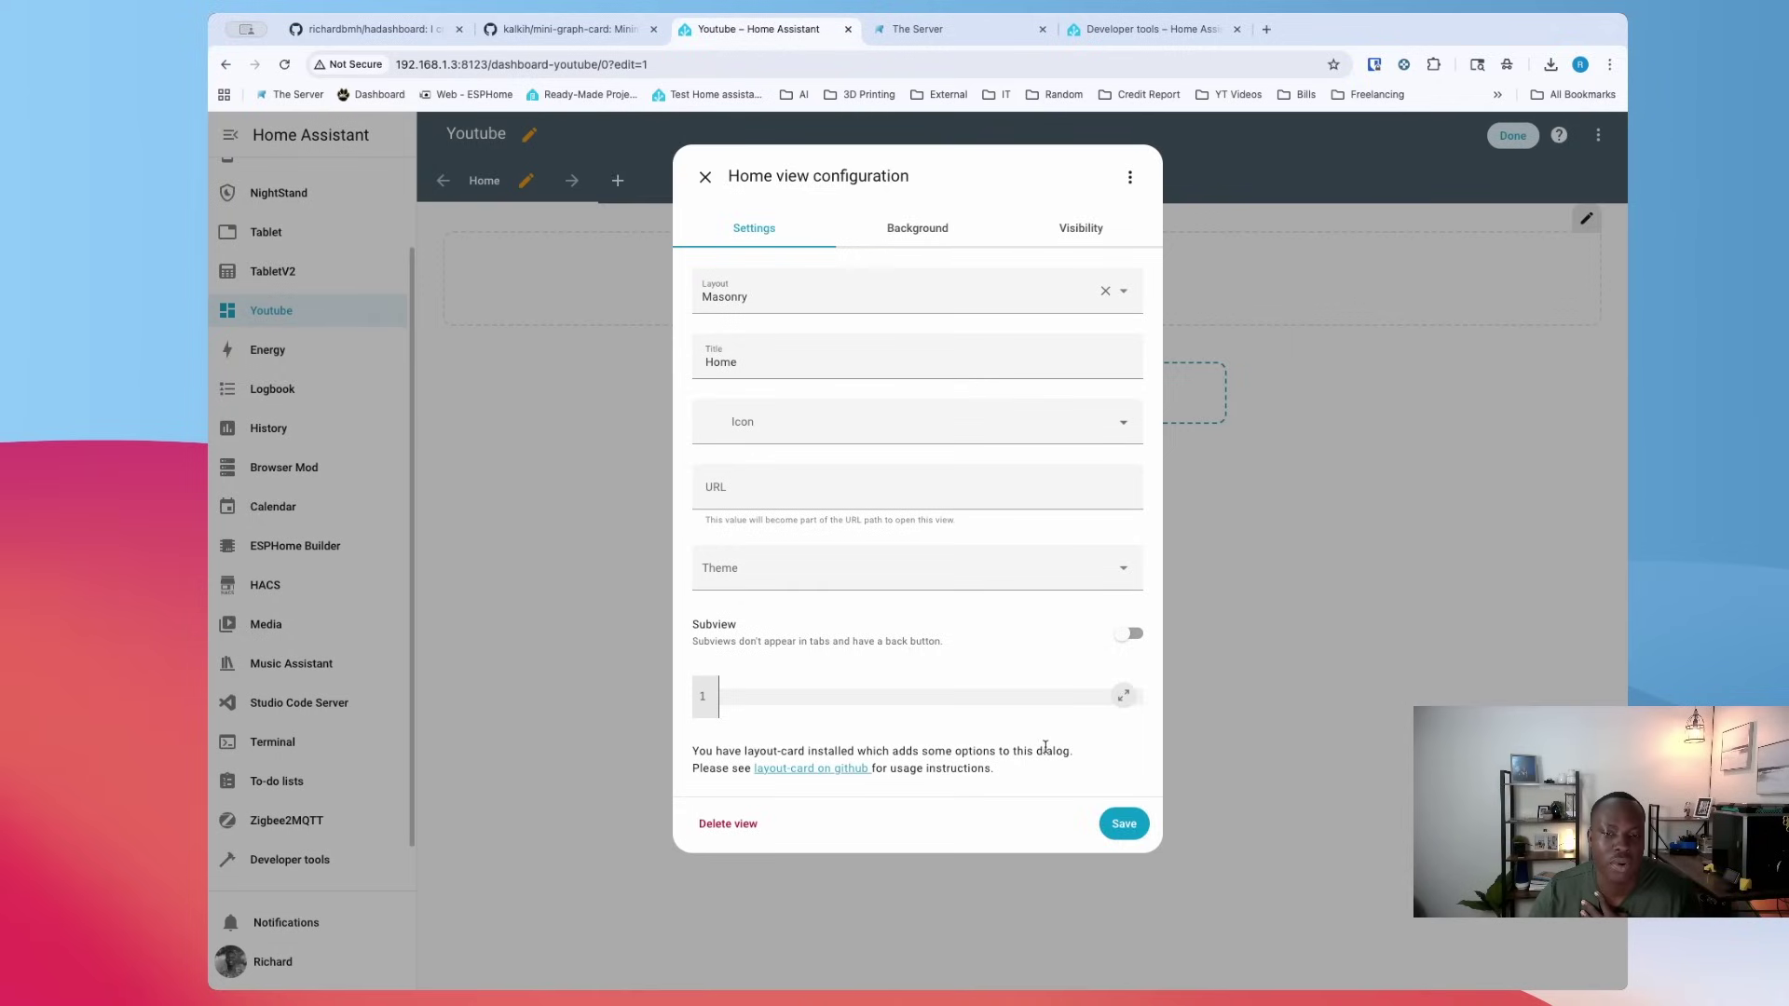
{"action": "left_click", "coordinate": [1133, 824]}
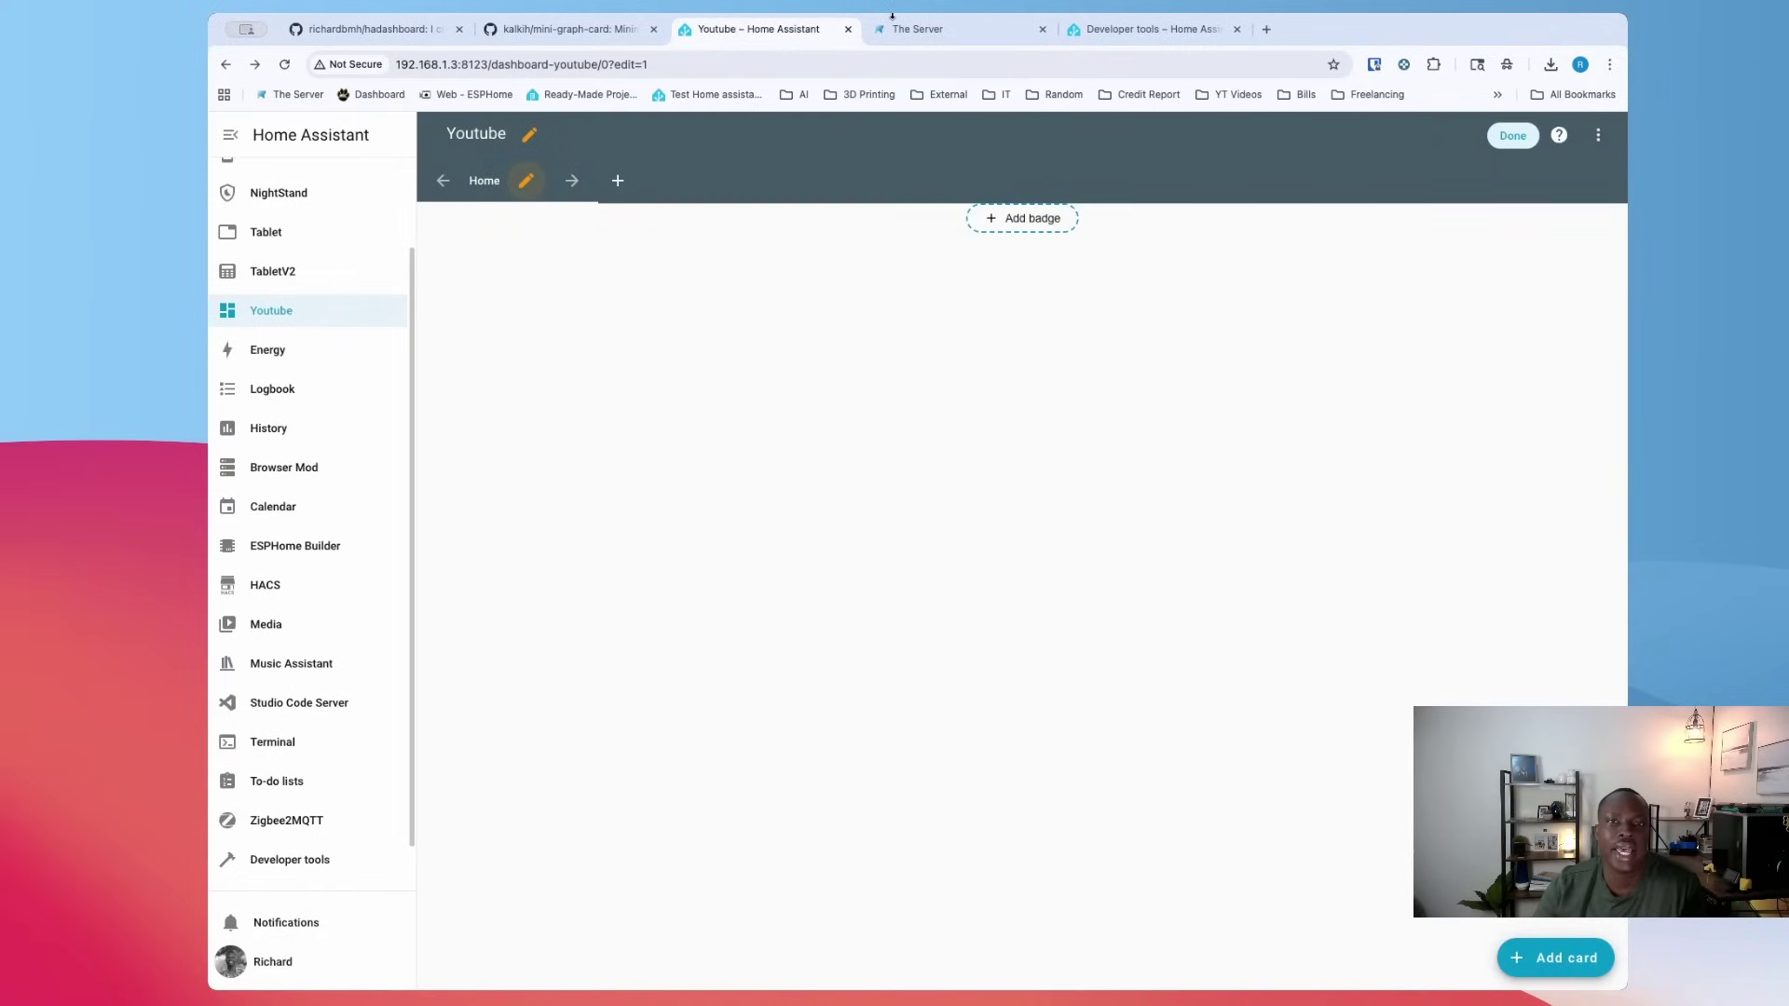
Look over the hadashboard files (newdash.yaml, dashboard.yaml) and open roomcard.yaml
{"action": "left_click", "coordinate": [536, 29]}
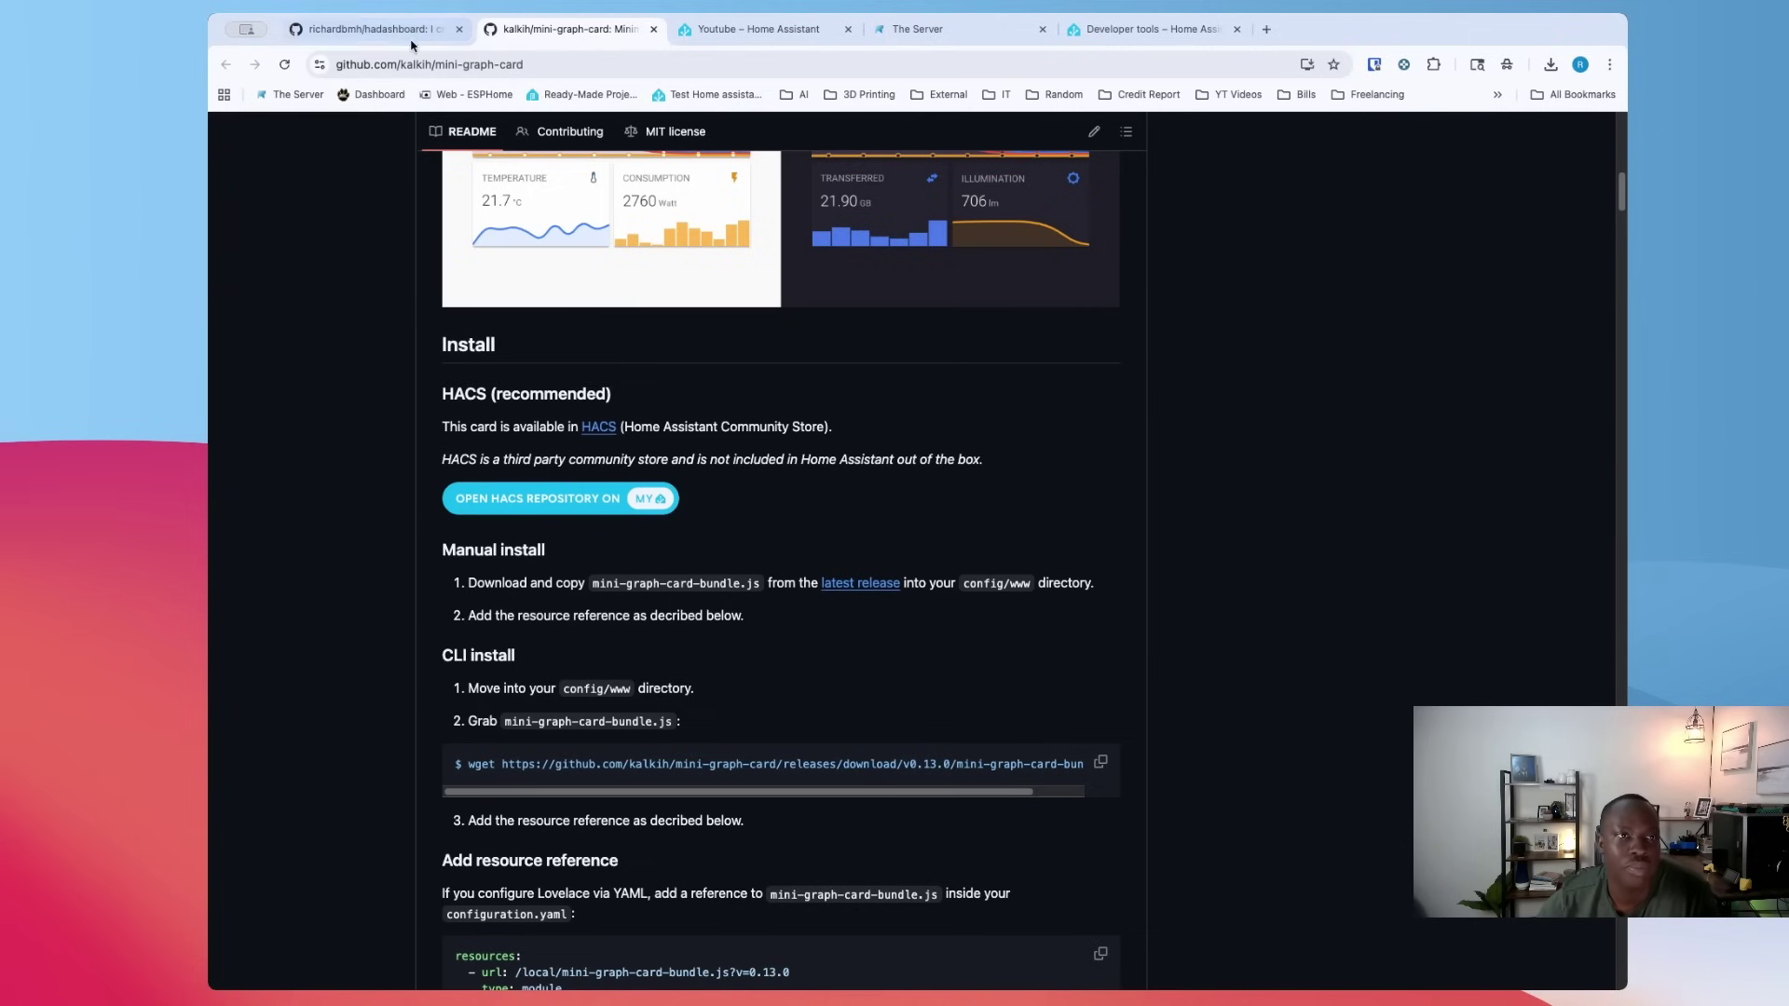
{"action": "left_click", "coordinate": [377, 29]}
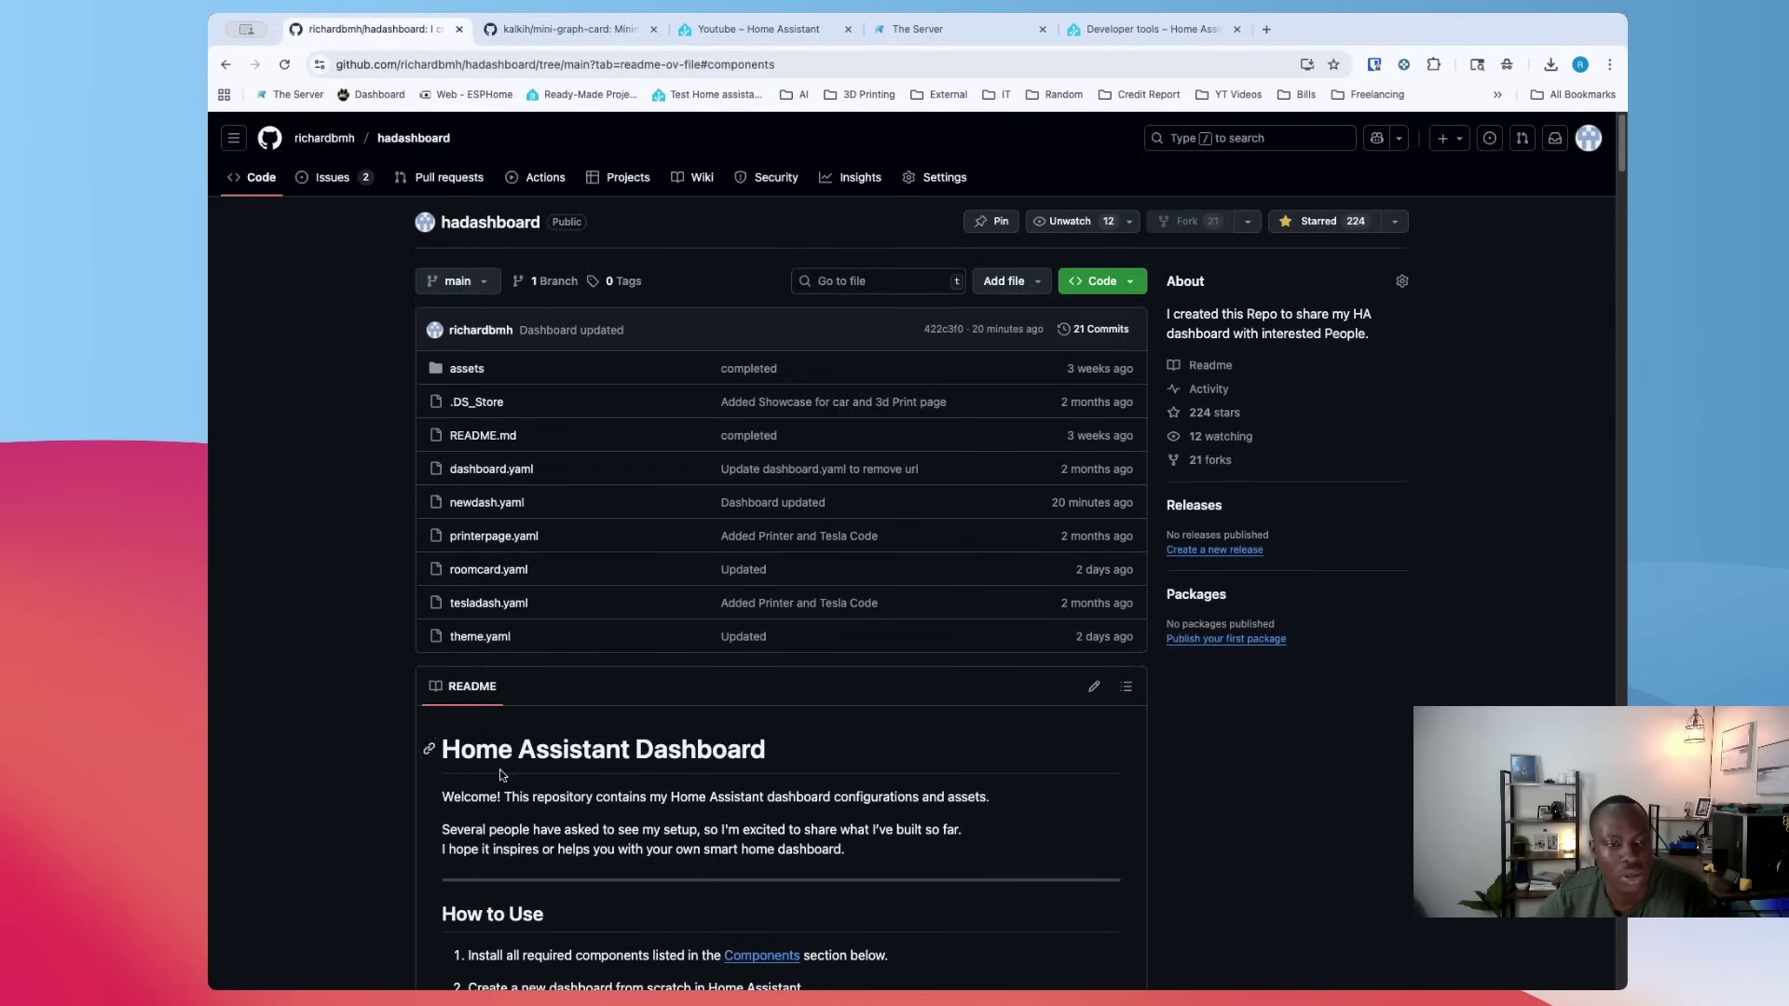
{"action": "scroll", "coordinate": [523, 828], "scroll_direction": "down", "scroll_amount": 1}
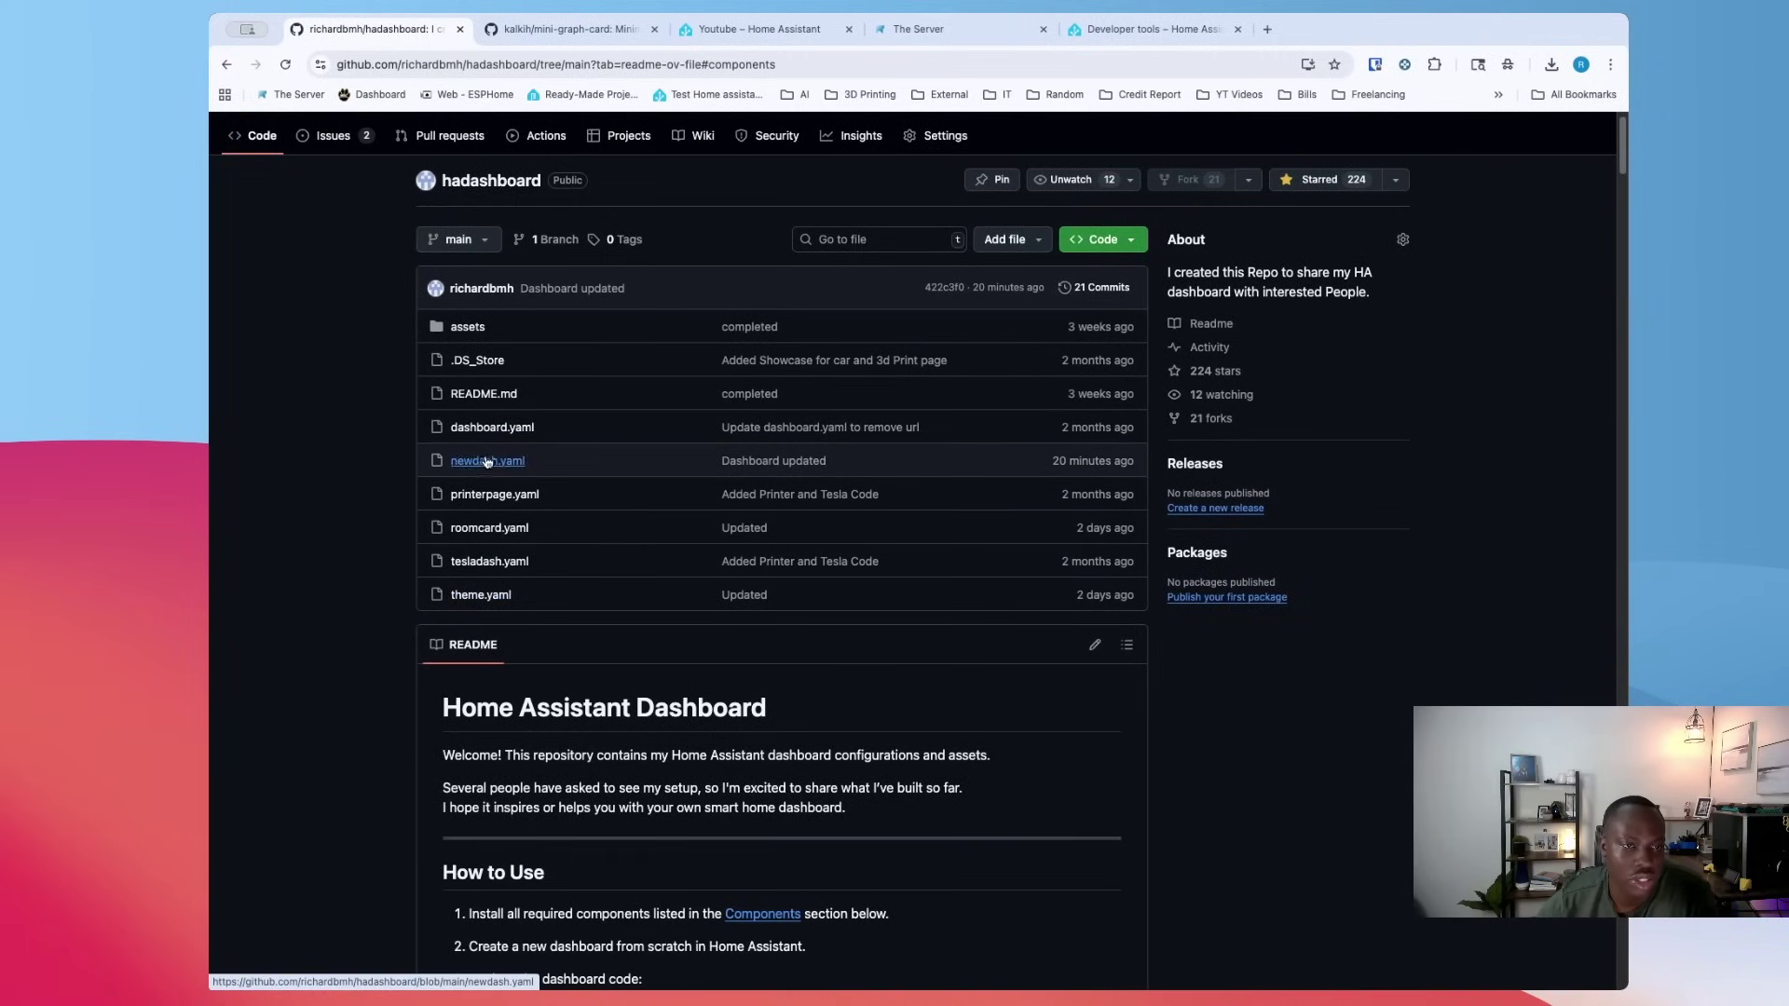
{"action": "left_click_drag", "start_coordinate": [532, 461], "coordinate": [434, 476]}
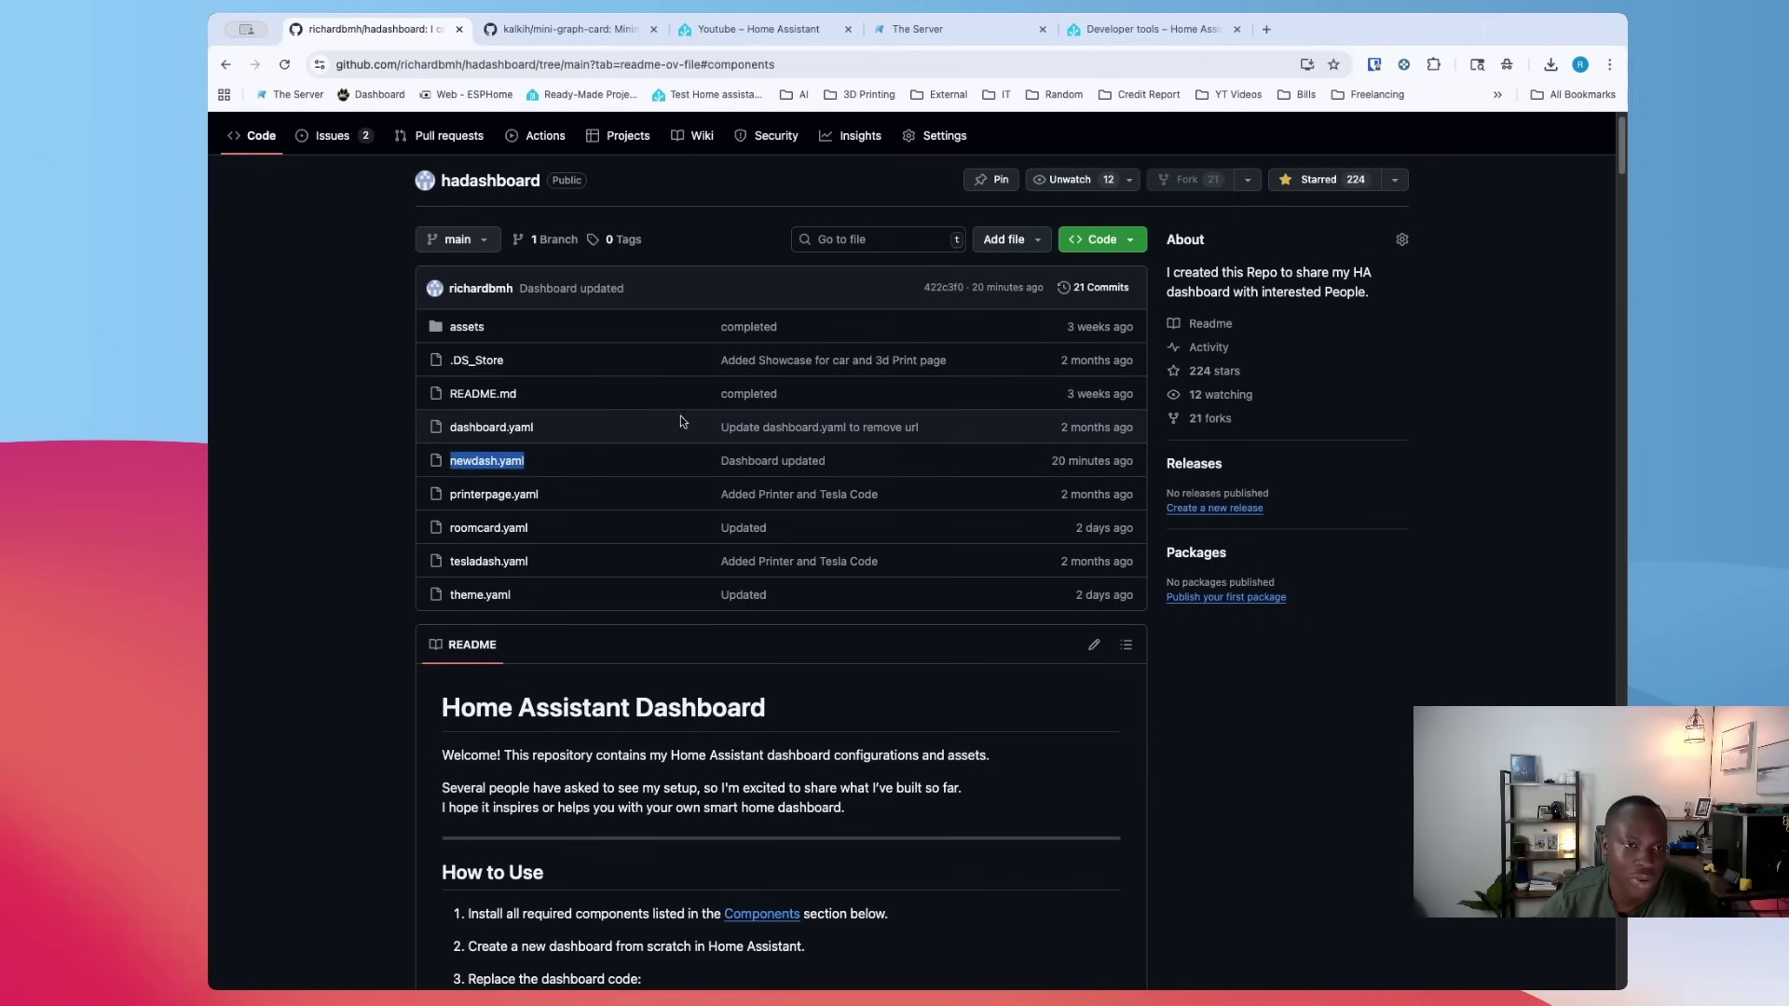
{"action": "left_click_drag", "start_coordinate": [623, 424], "coordinate": [471, 432]}
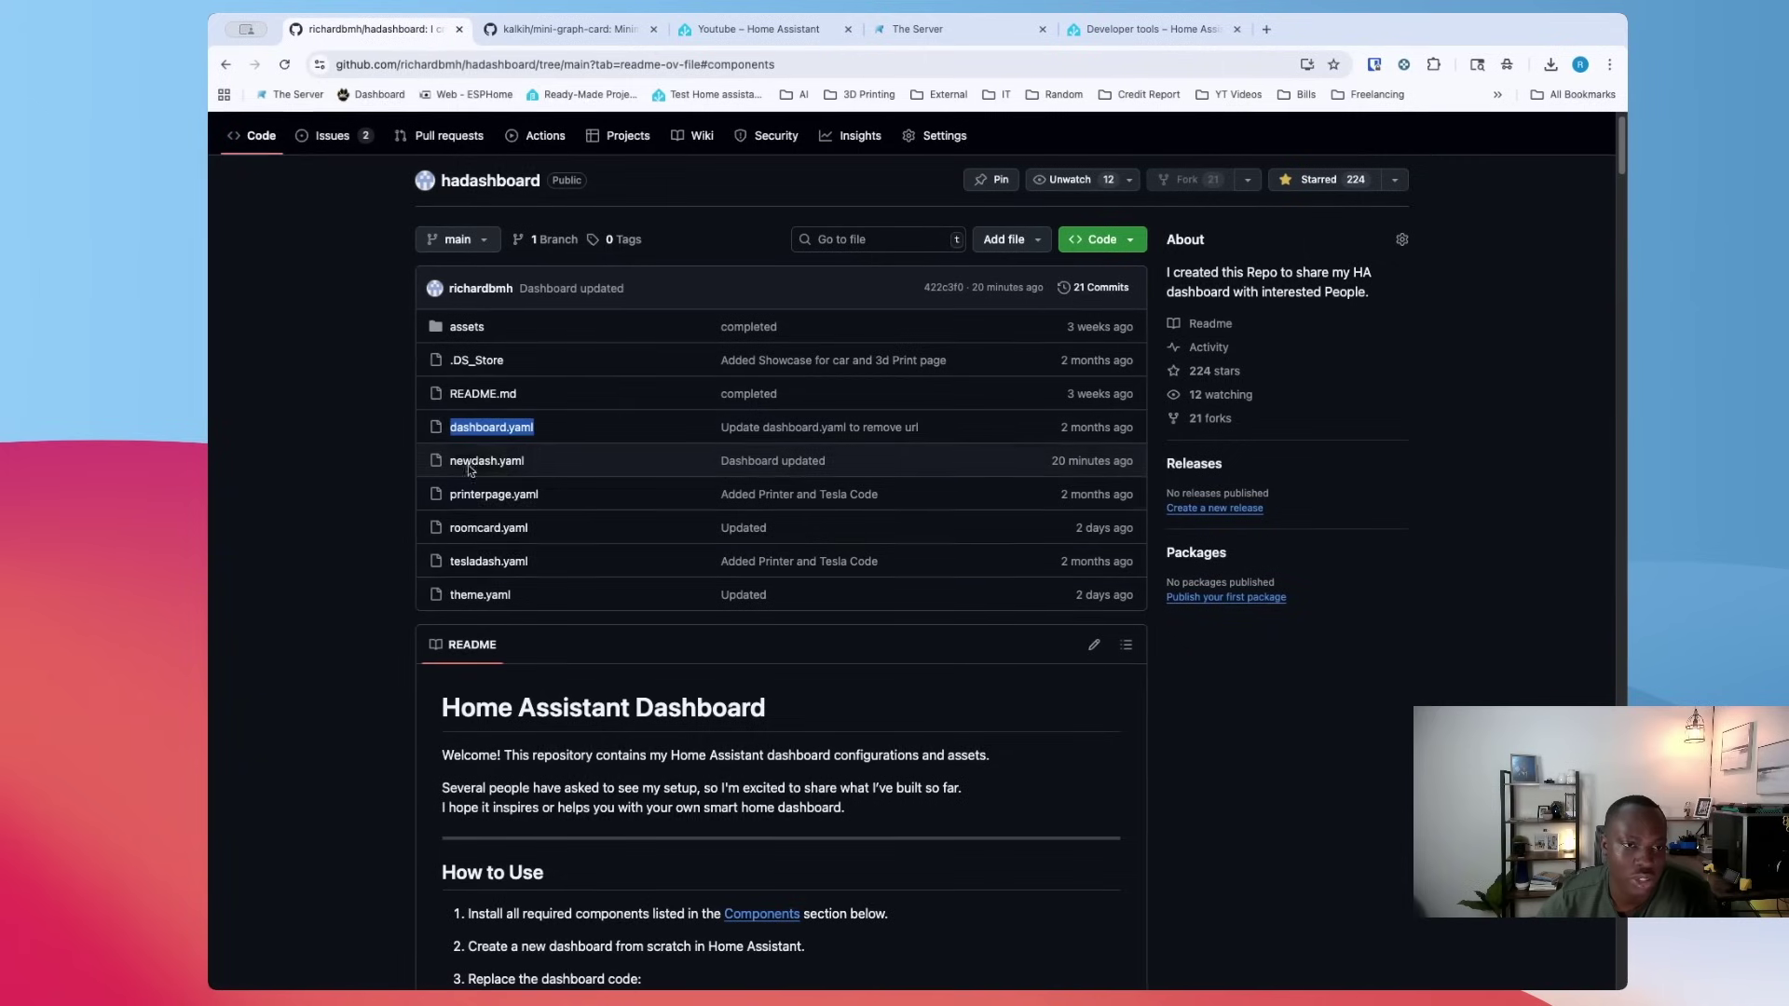
{"action": "left_click", "coordinate": [399, 476]}
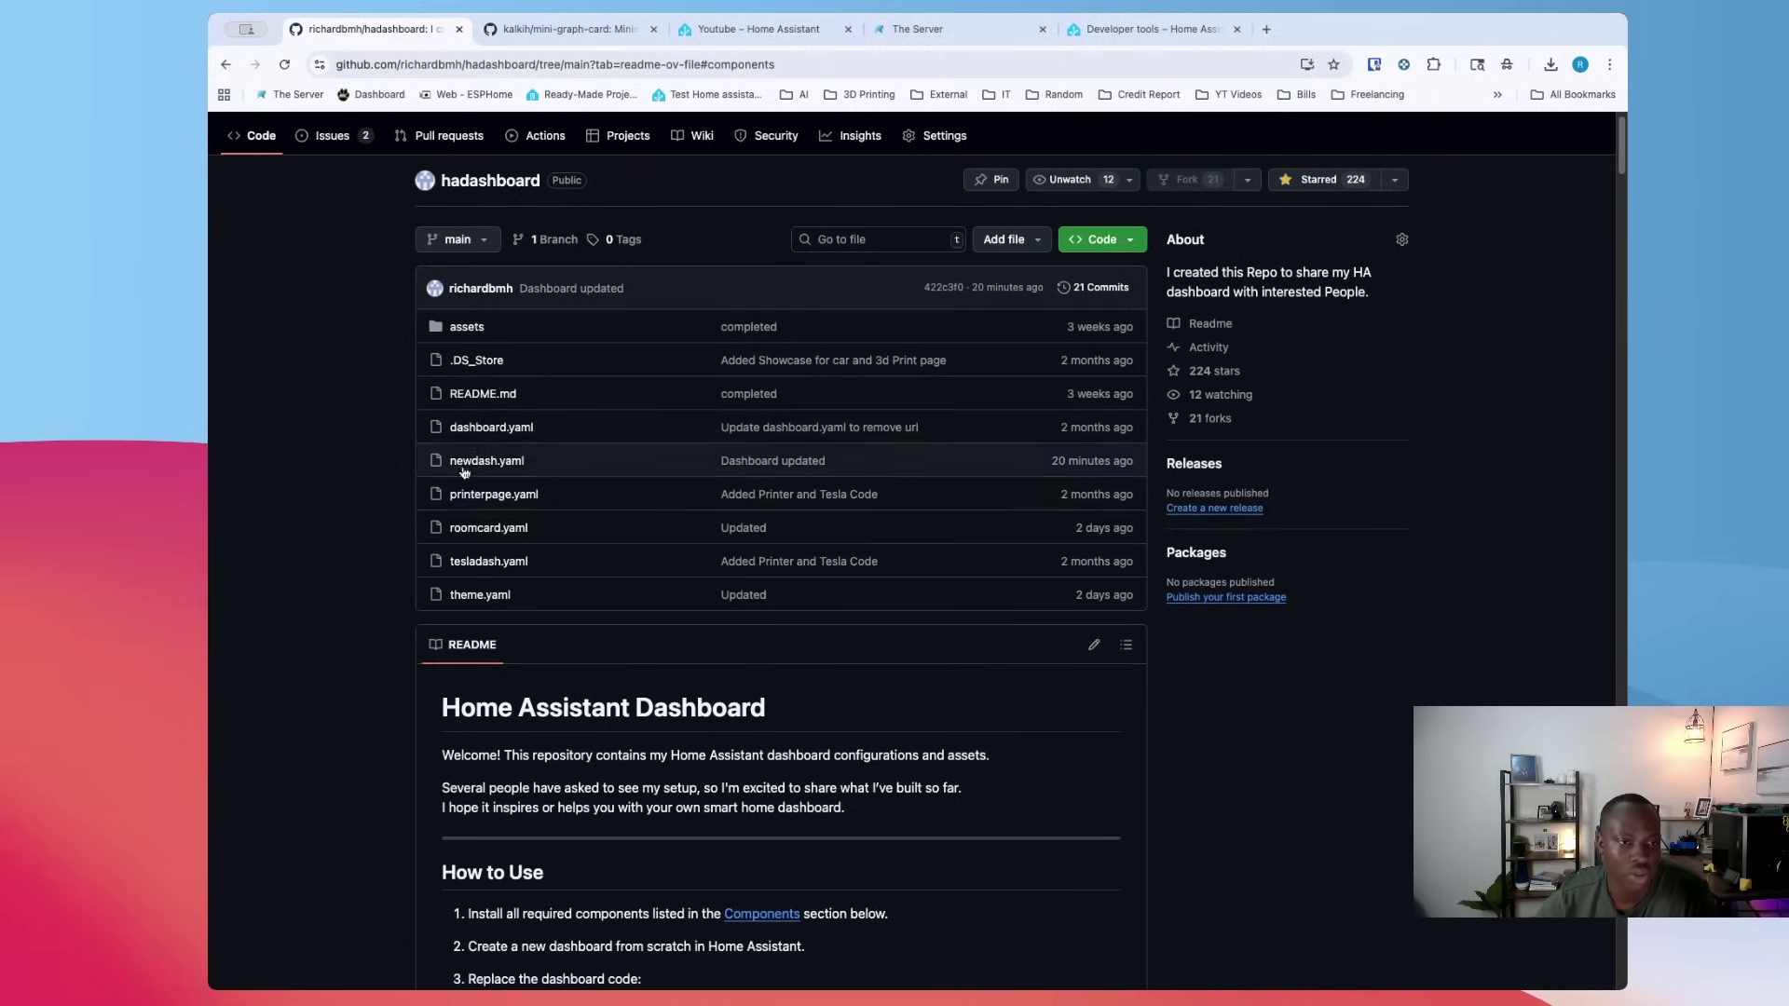
{"action": "left_click", "coordinate": [498, 534]}
After checking the Mobile dashboard, copy the entire roomcard.yaml code from GitHub
{"action": "left_click", "coordinate": [1144, 31]}
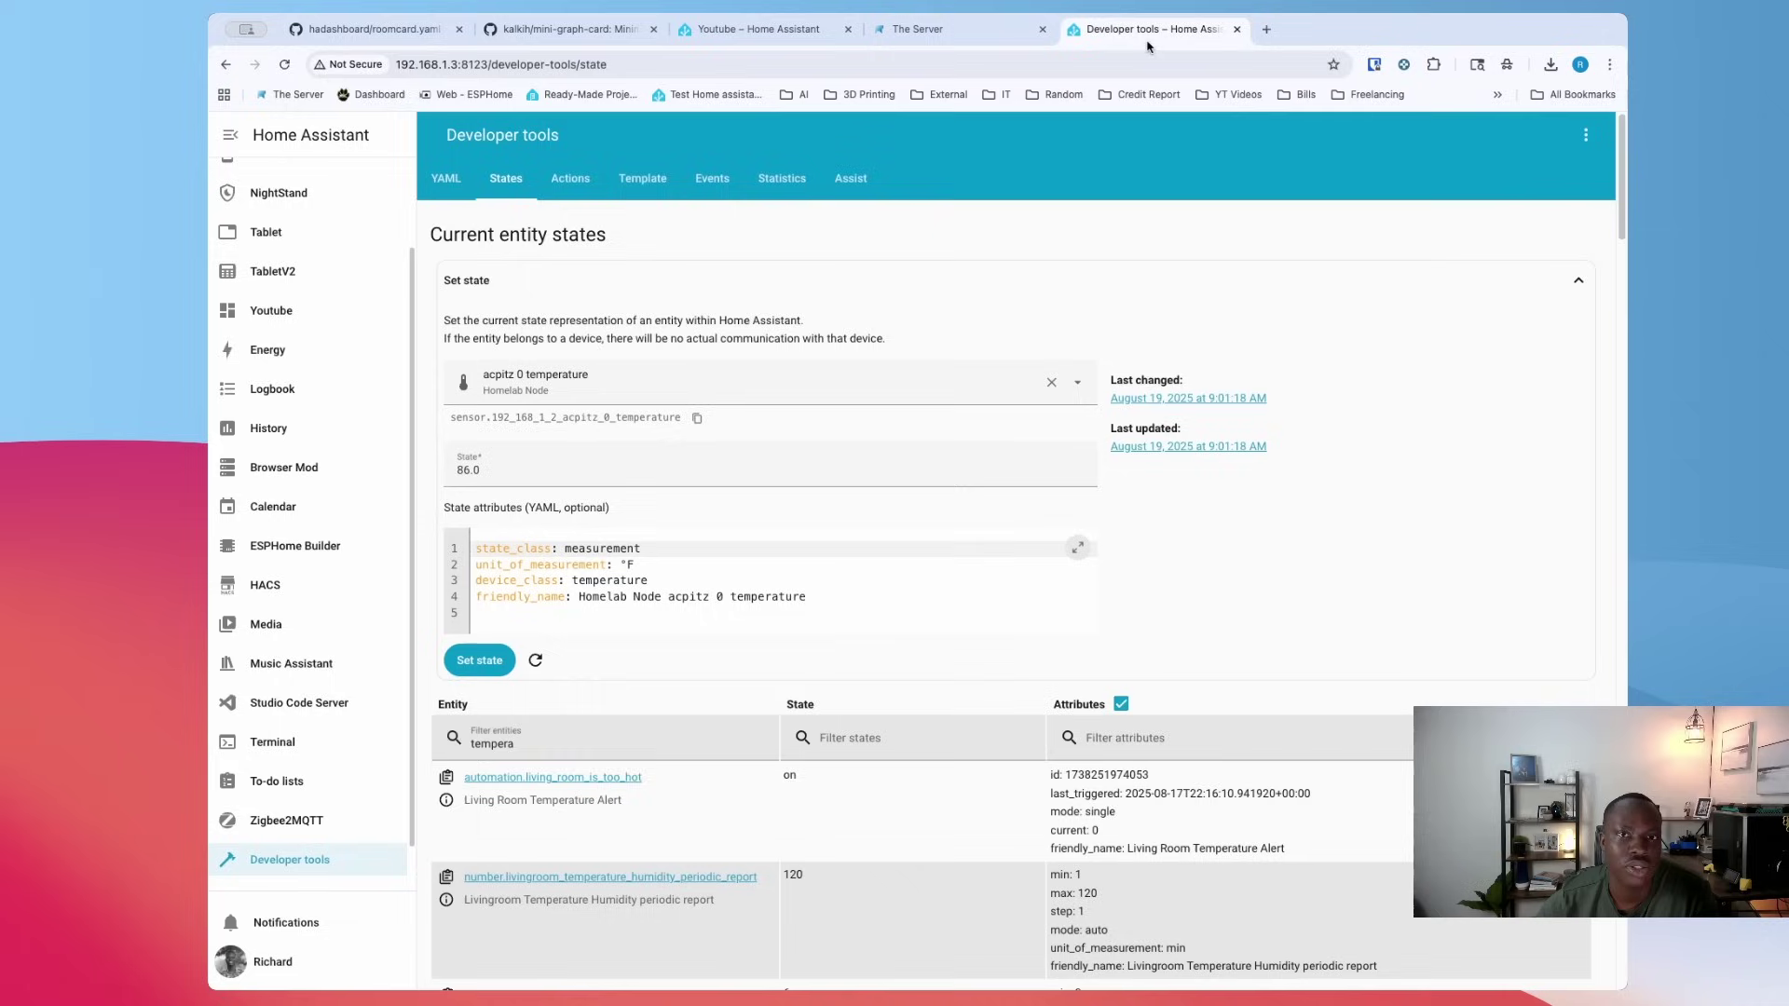
{"action": "left_click", "coordinate": [279, 262]}
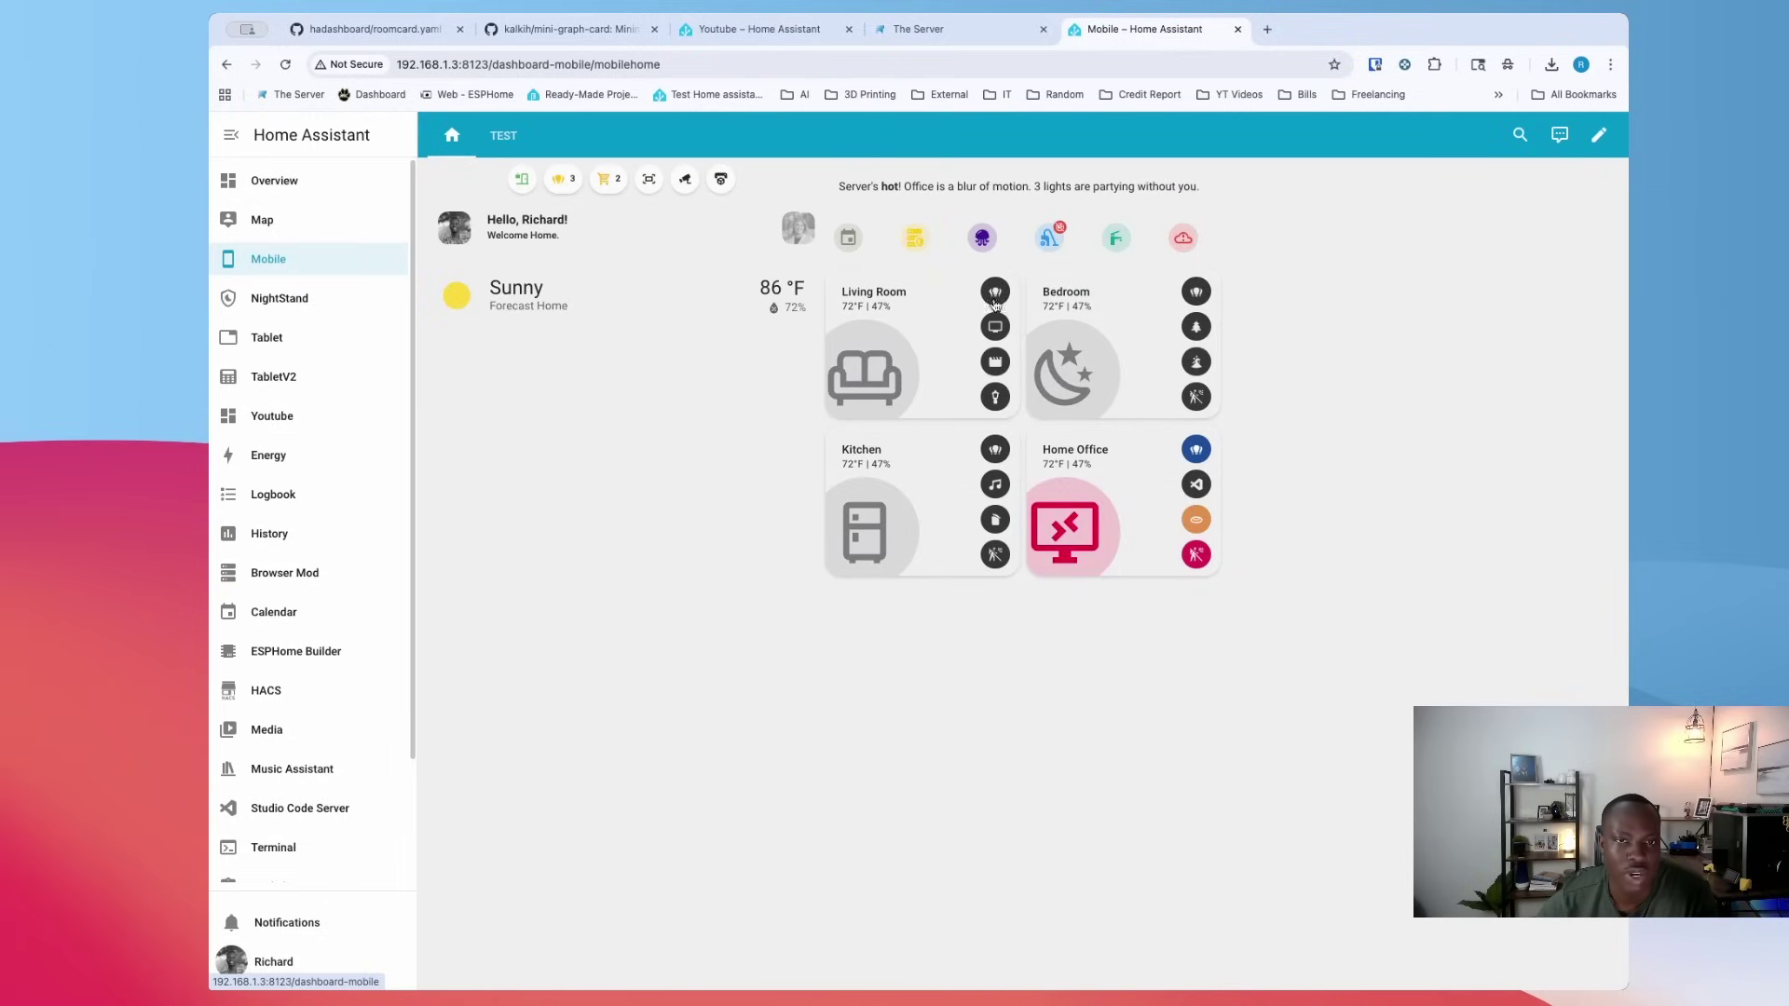
{"action": "left_click", "coordinate": [356, 36]}
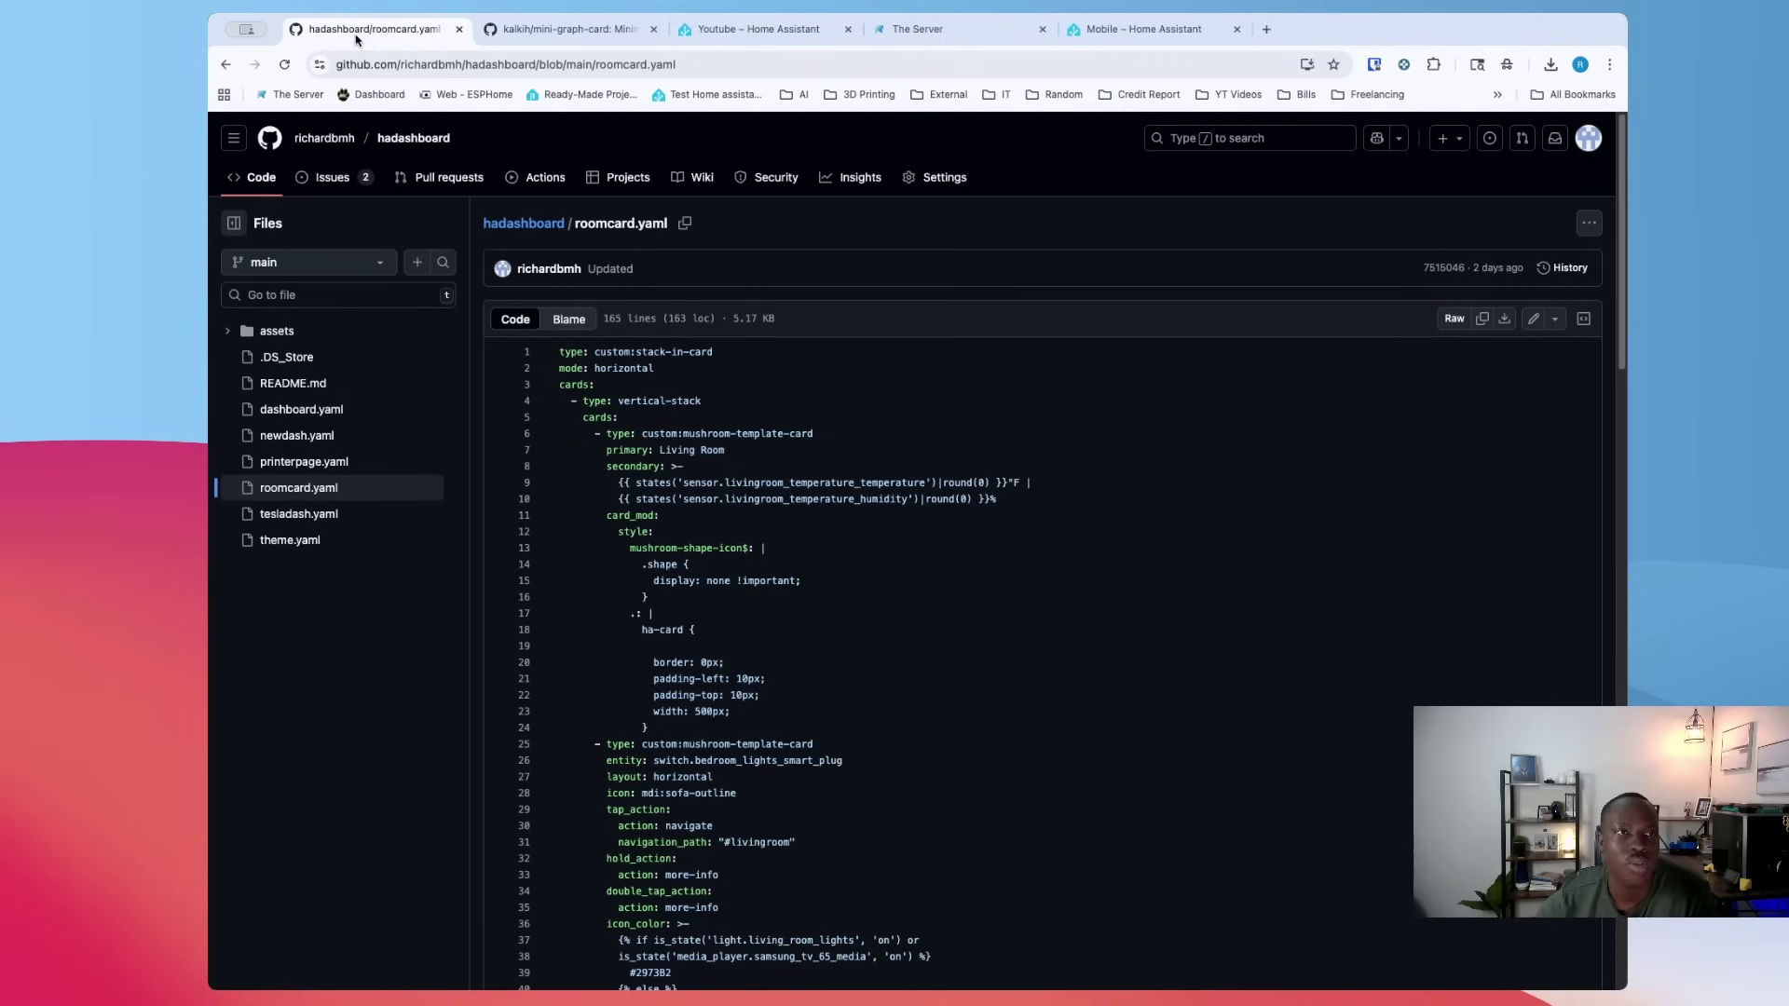
{"action": "scroll", "coordinate": [876, 457], "scroll_direction": "down", "scroll_amount": 1}
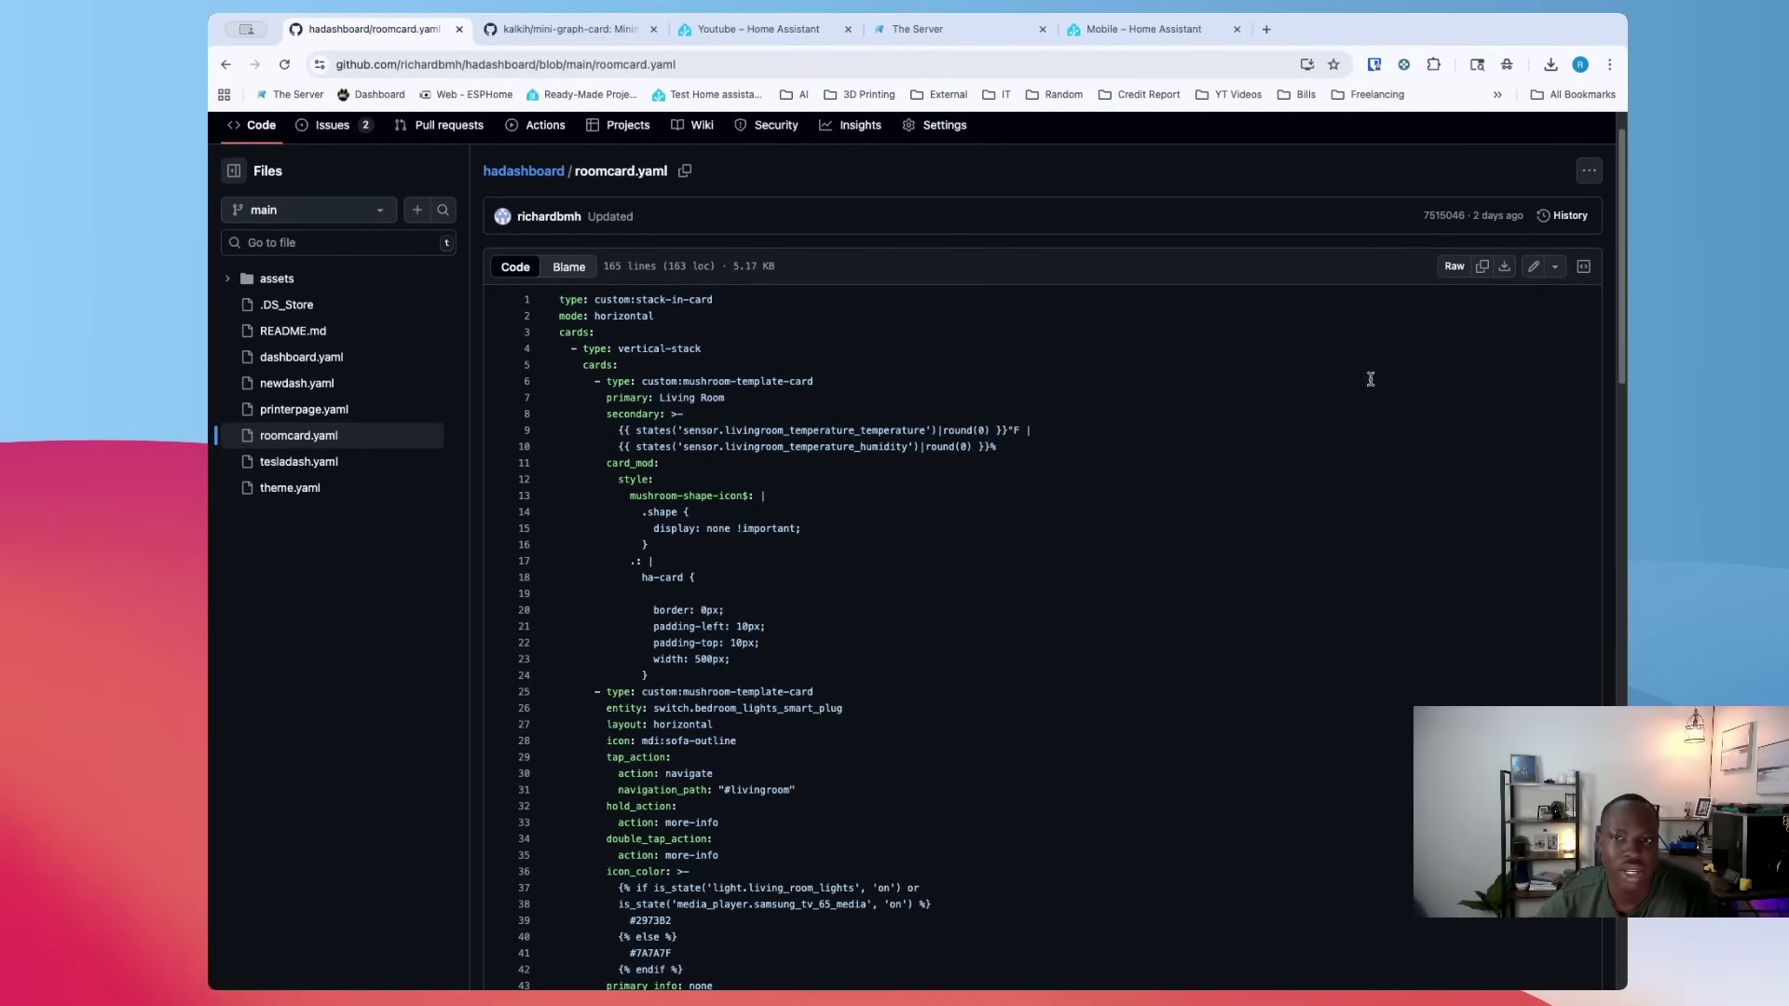
{"action": "left_click", "coordinate": [1484, 271]}
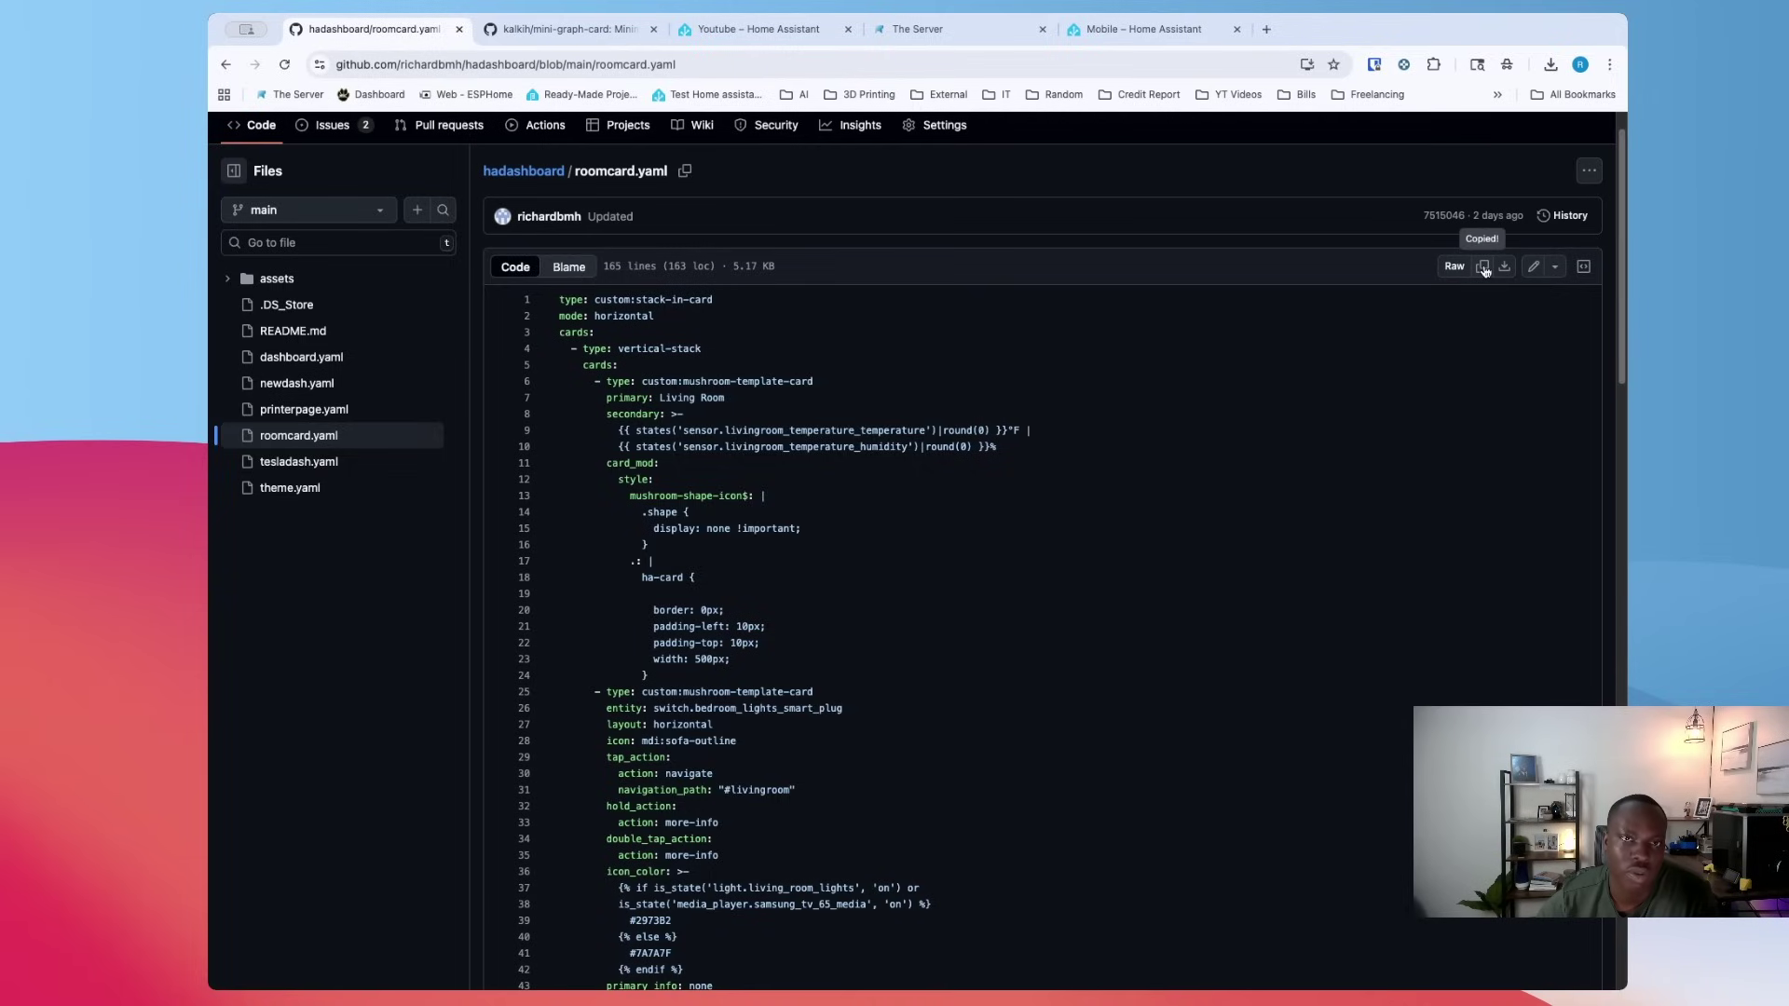
Go back to the Youtube dashboard in edit mode, comparing briefly with the Mobile dashboard
{"action": "left_click", "coordinate": [746, 28]}
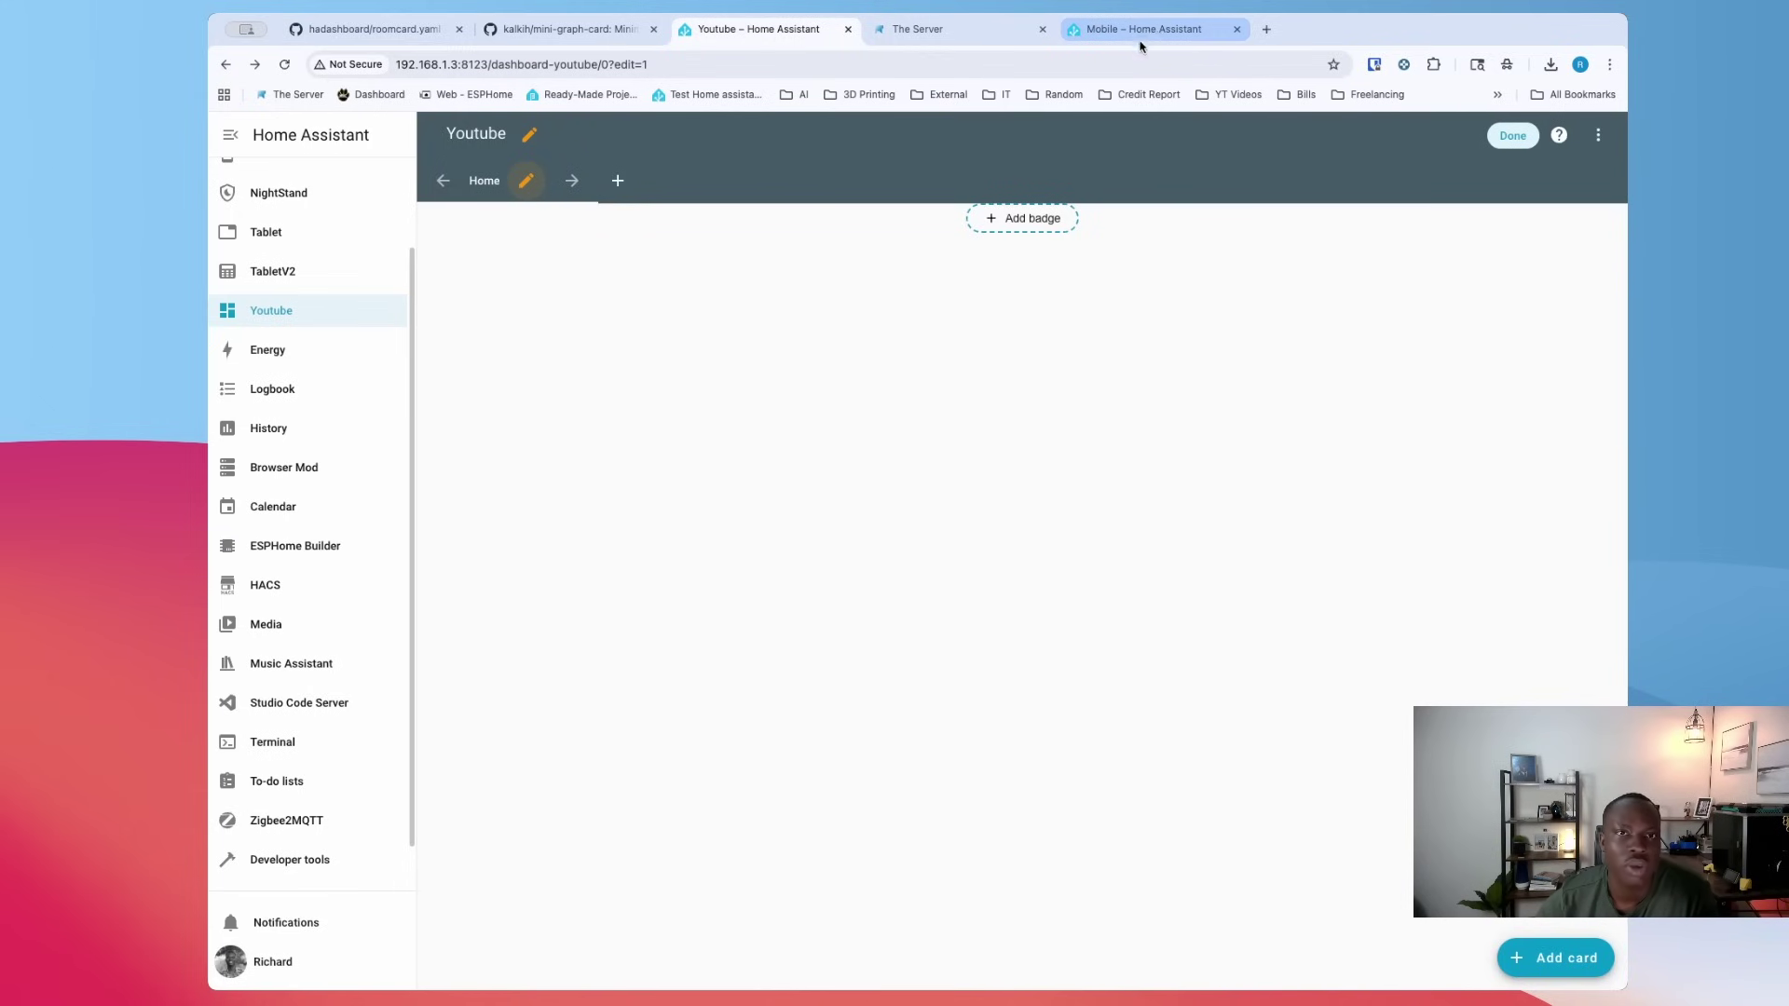
{"action": "left_click", "coordinate": [1141, 34]}
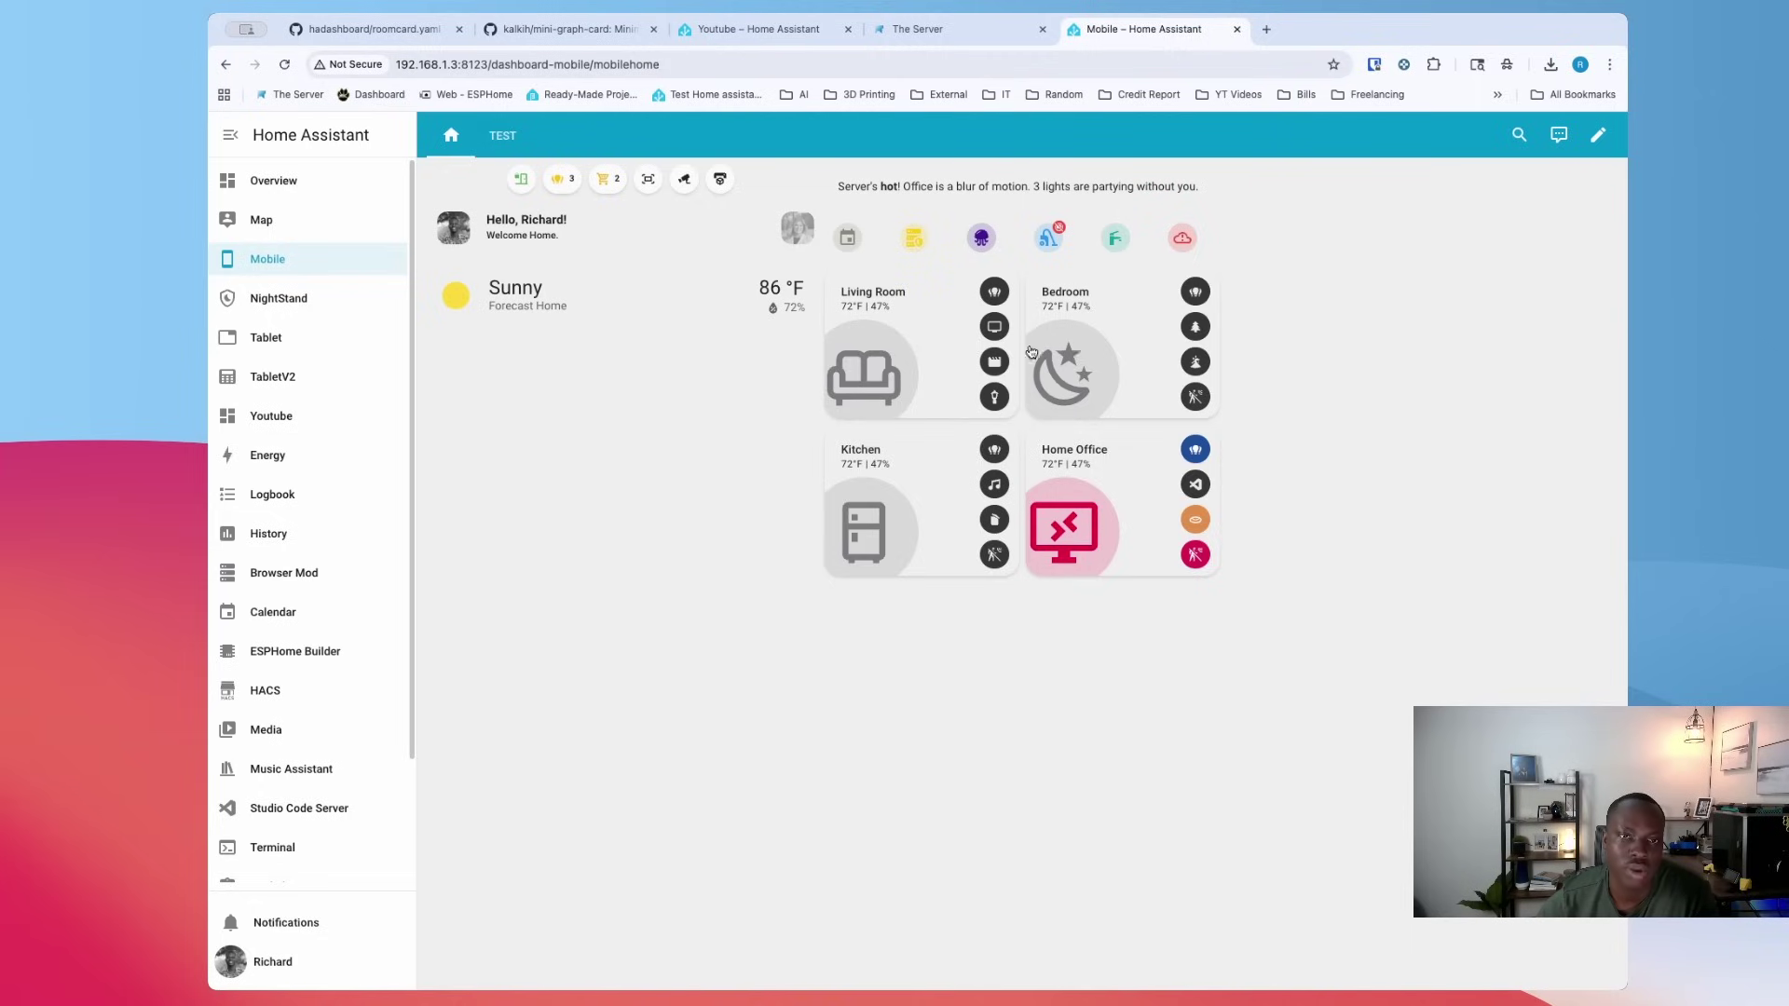
{"action": "left_click", "coordinate": [773, 29]}
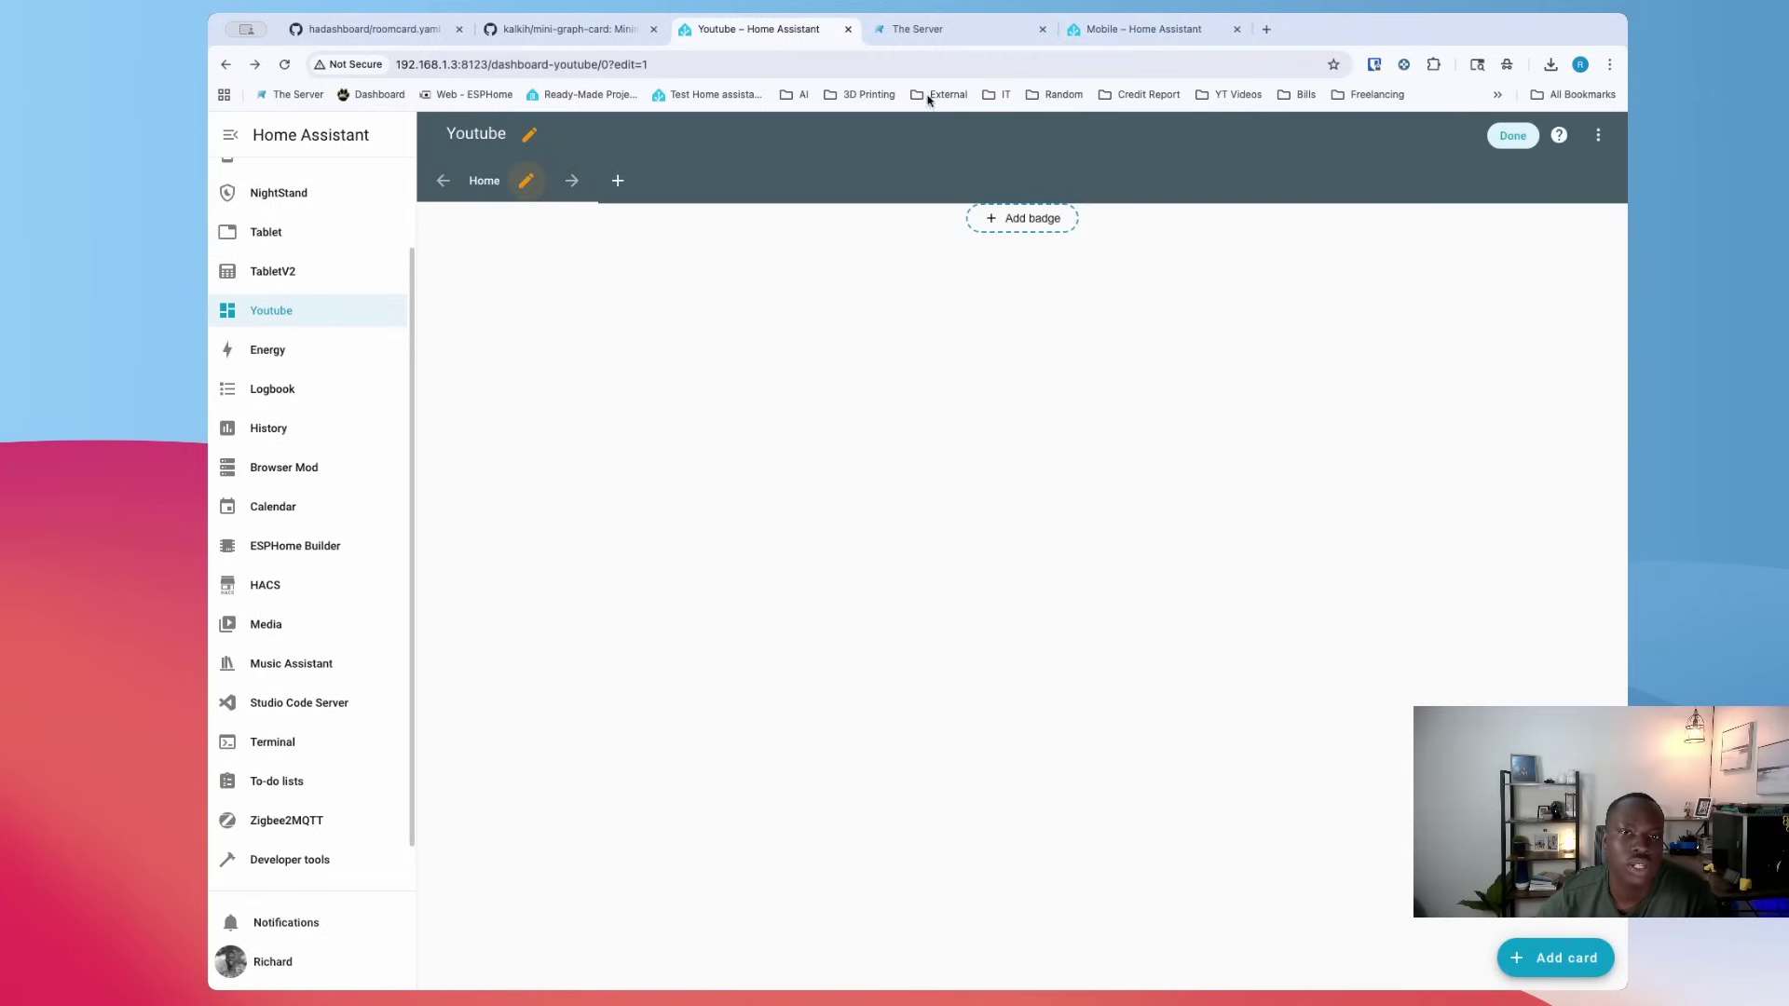
Add a Horizontal stack card to the Home view, found by searching 'ho'
{"action": "left_click", "coordinate": [1539, 956]}
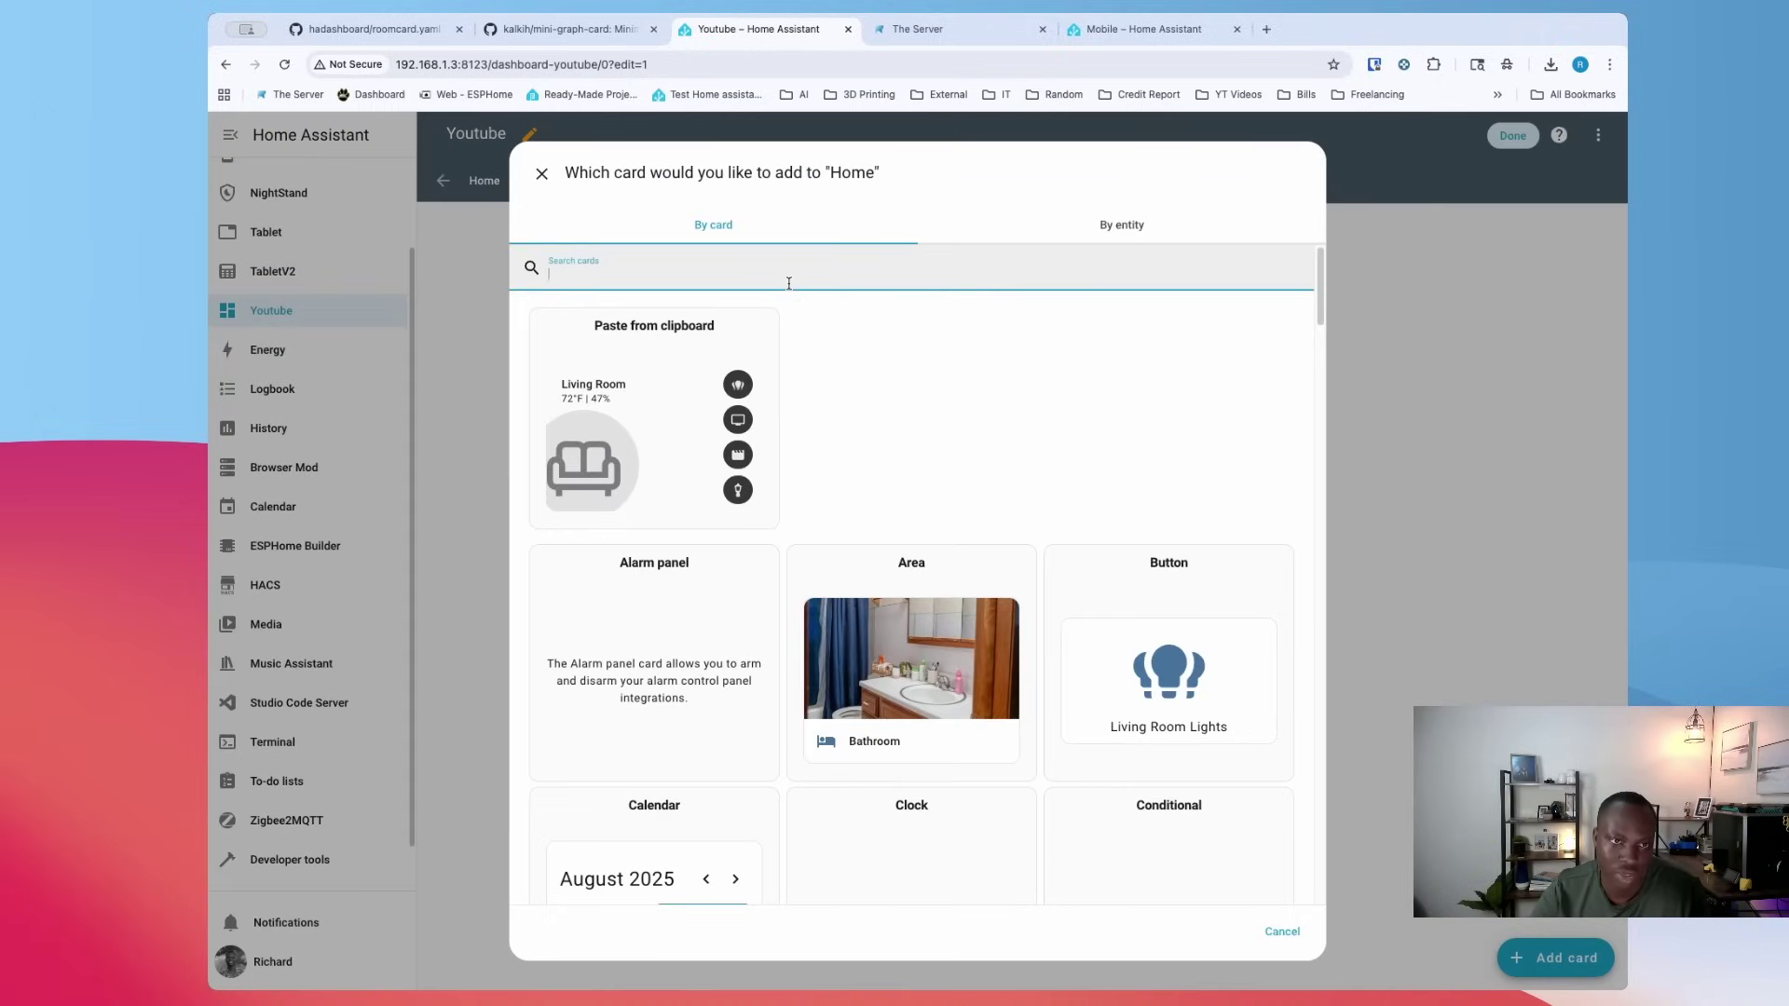
{"action": "type", "text": "h"}
{"action": "key", "text": "BackSpace"}
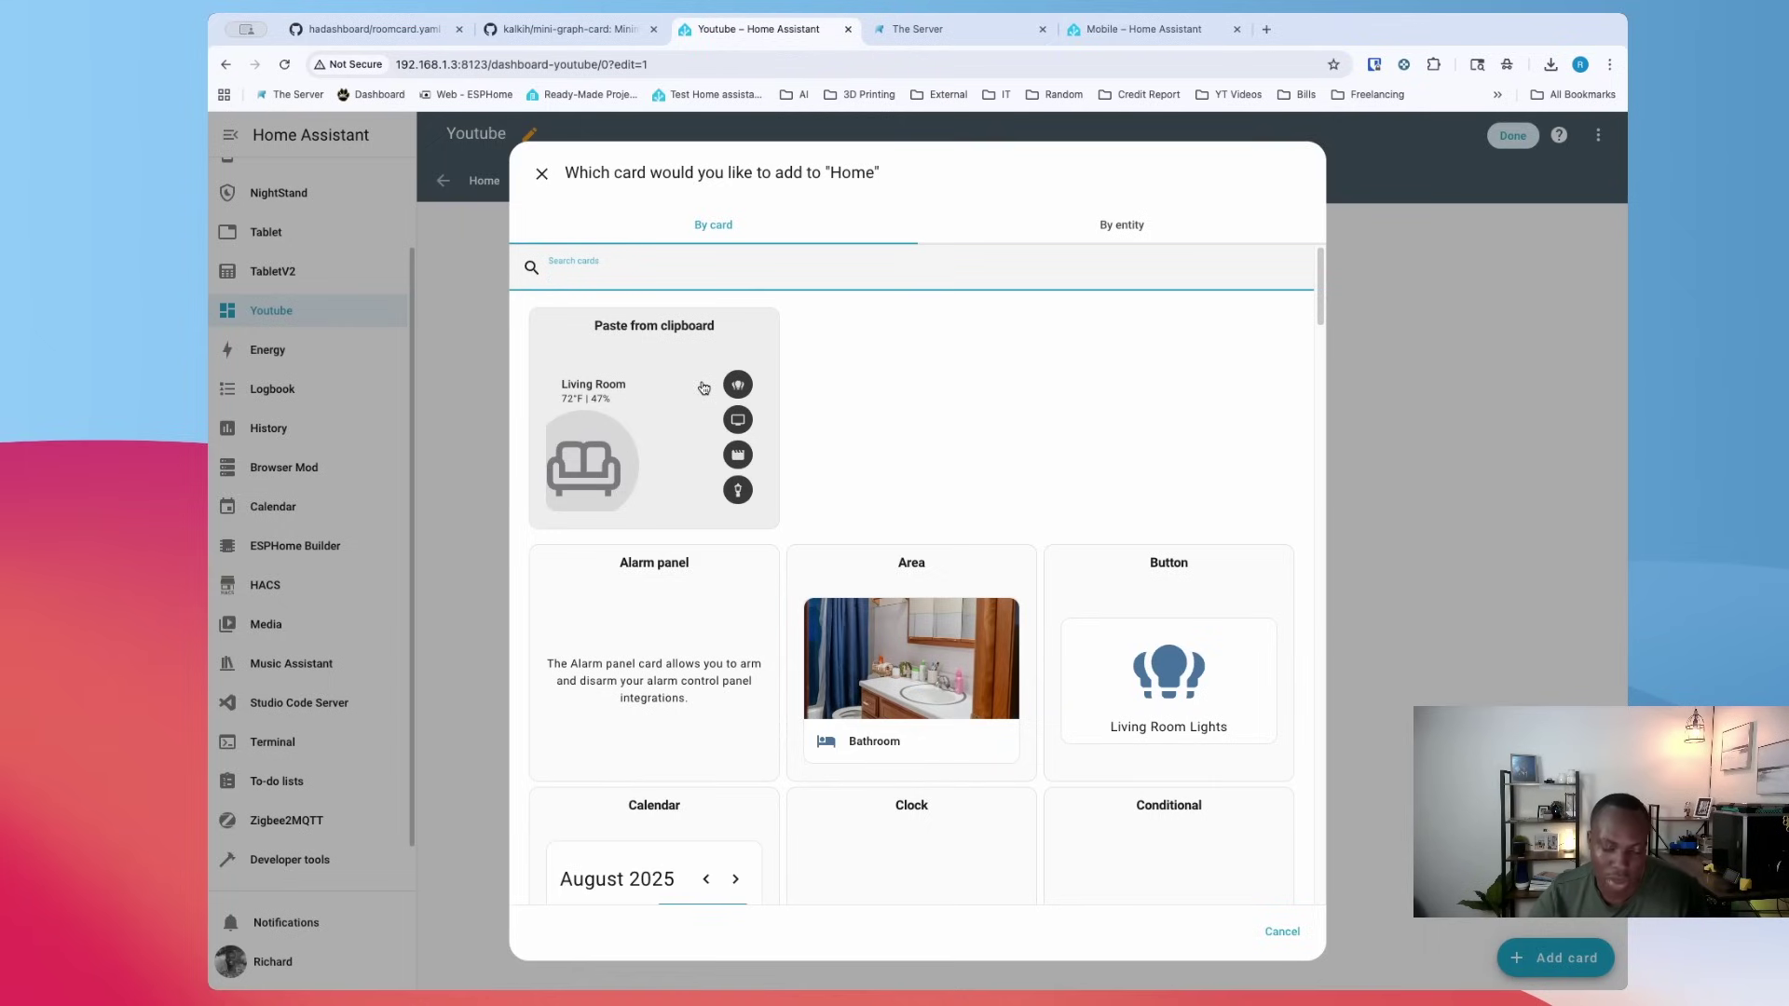
{"action": "type", "text": "ho"}
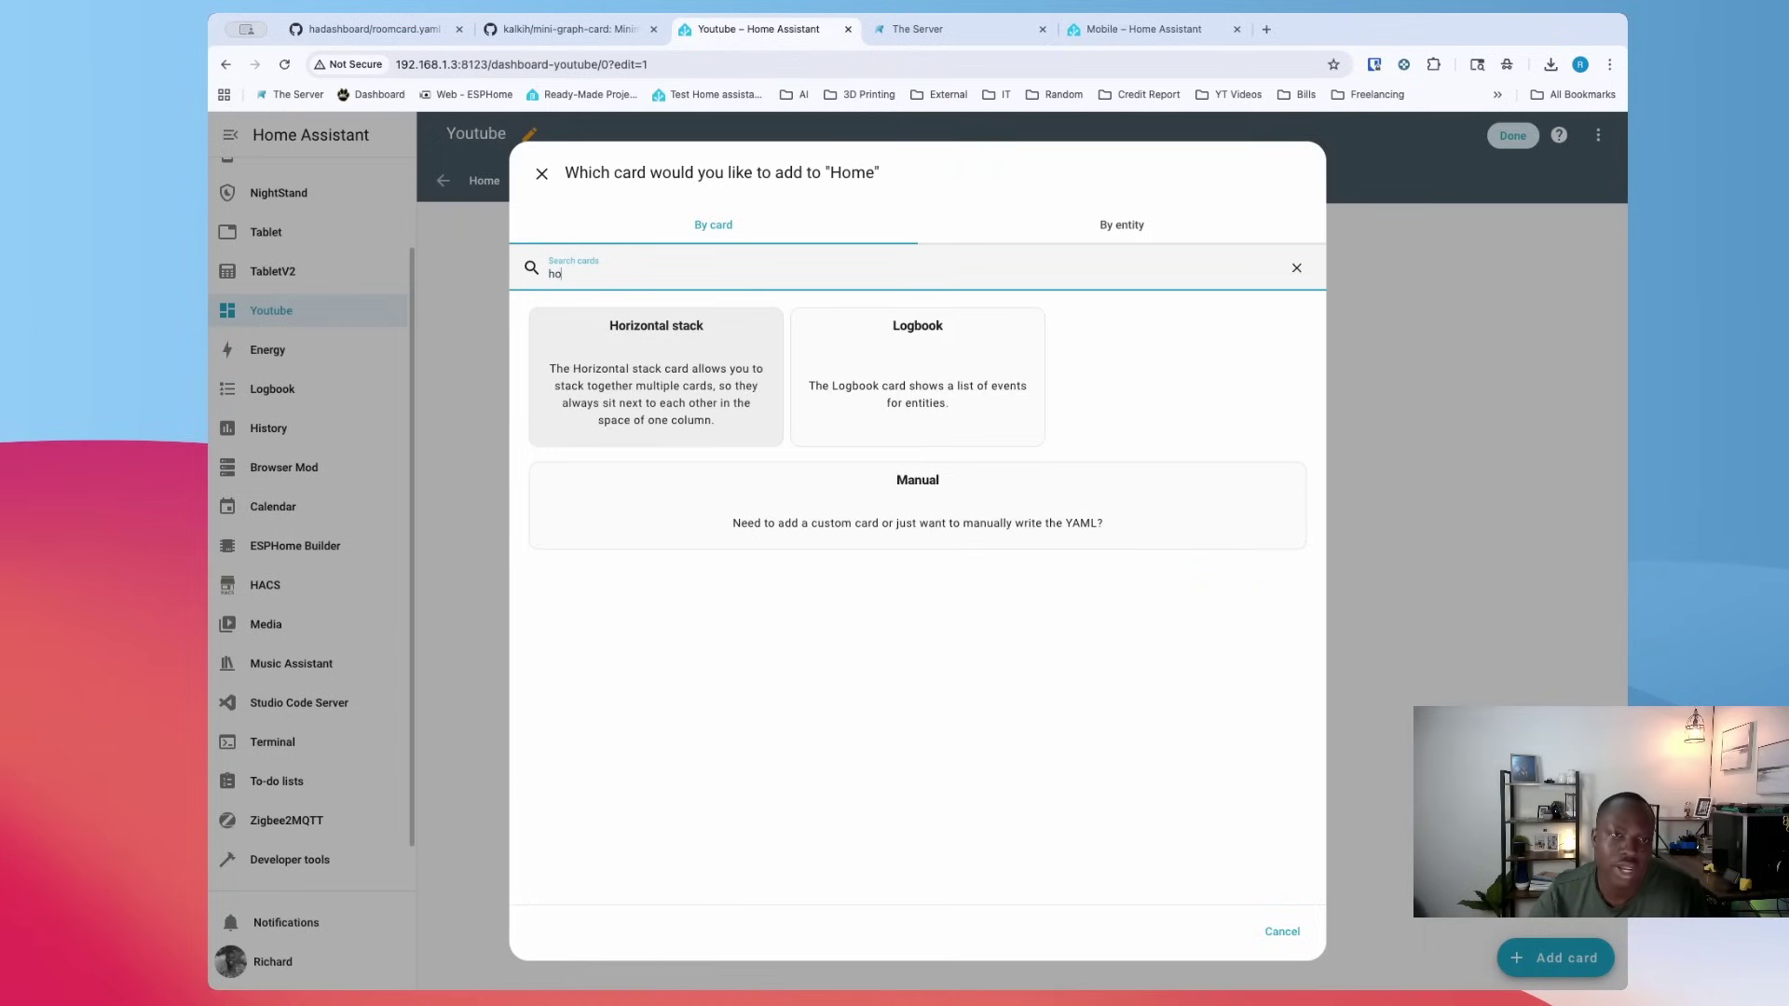
{"action": "left_click", "coordinate": [704, 427]}
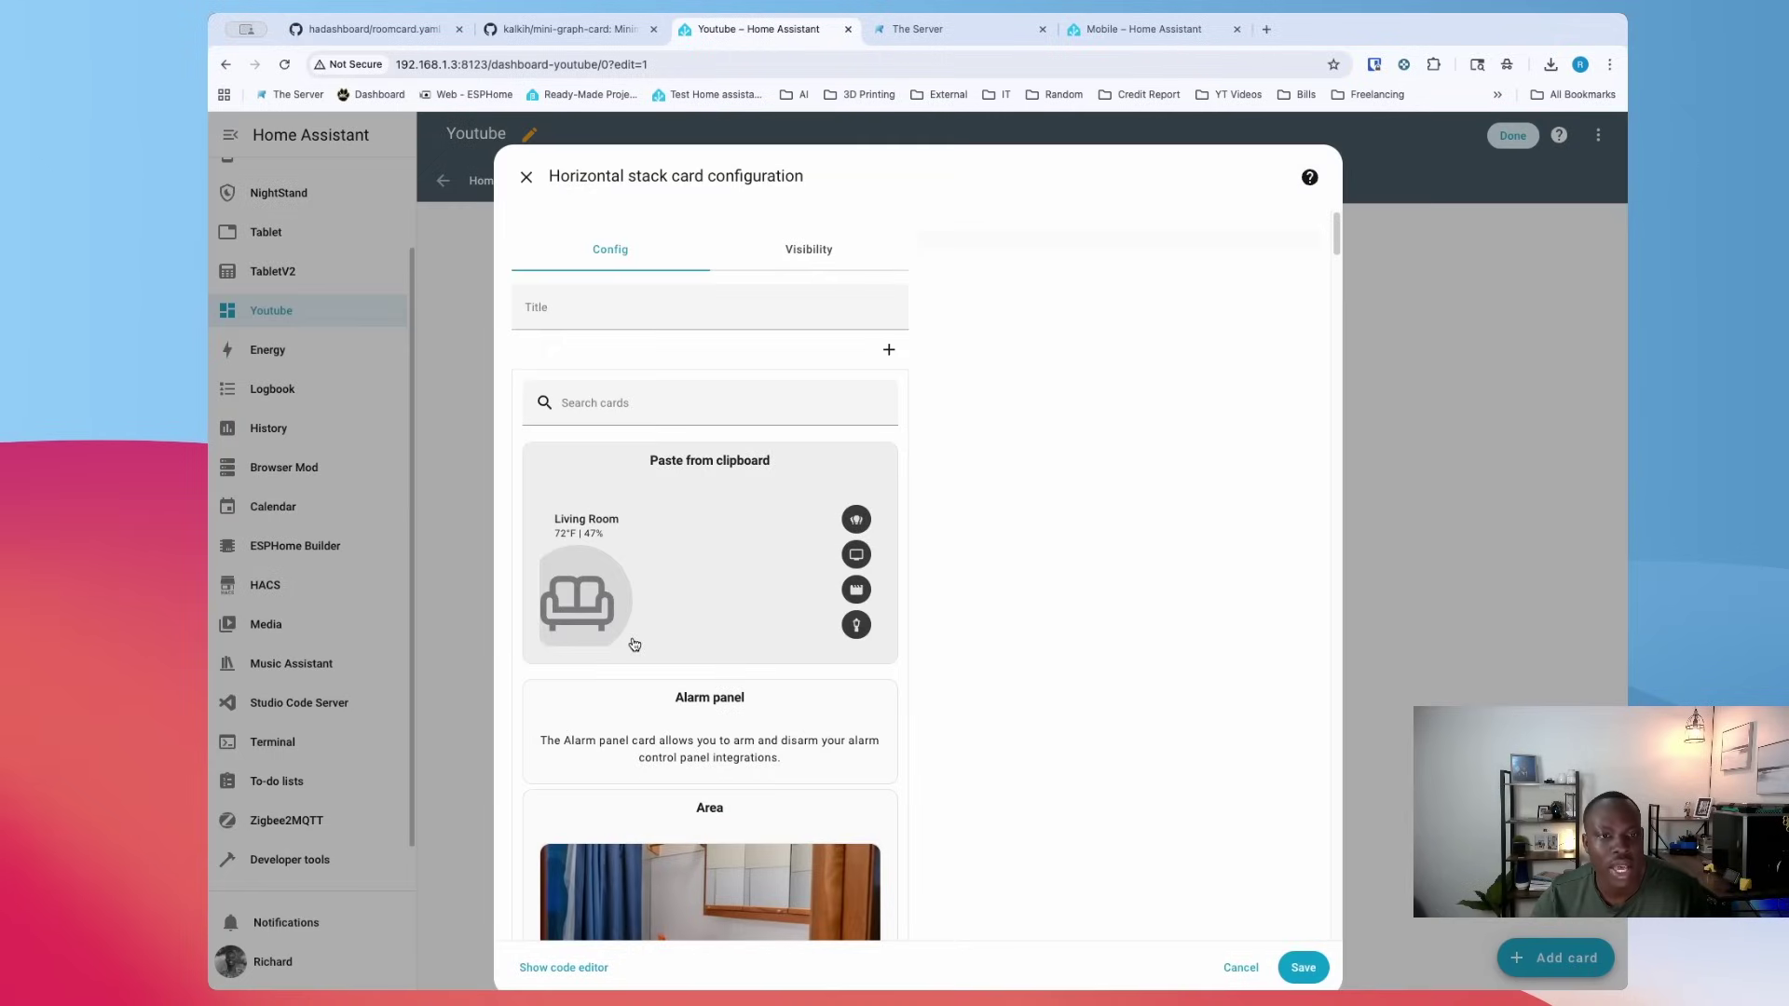
Put an empty Manual card, found by searching 'yaml', inside the stack
{"action": "left_click", "coordinate": [583, 400]}
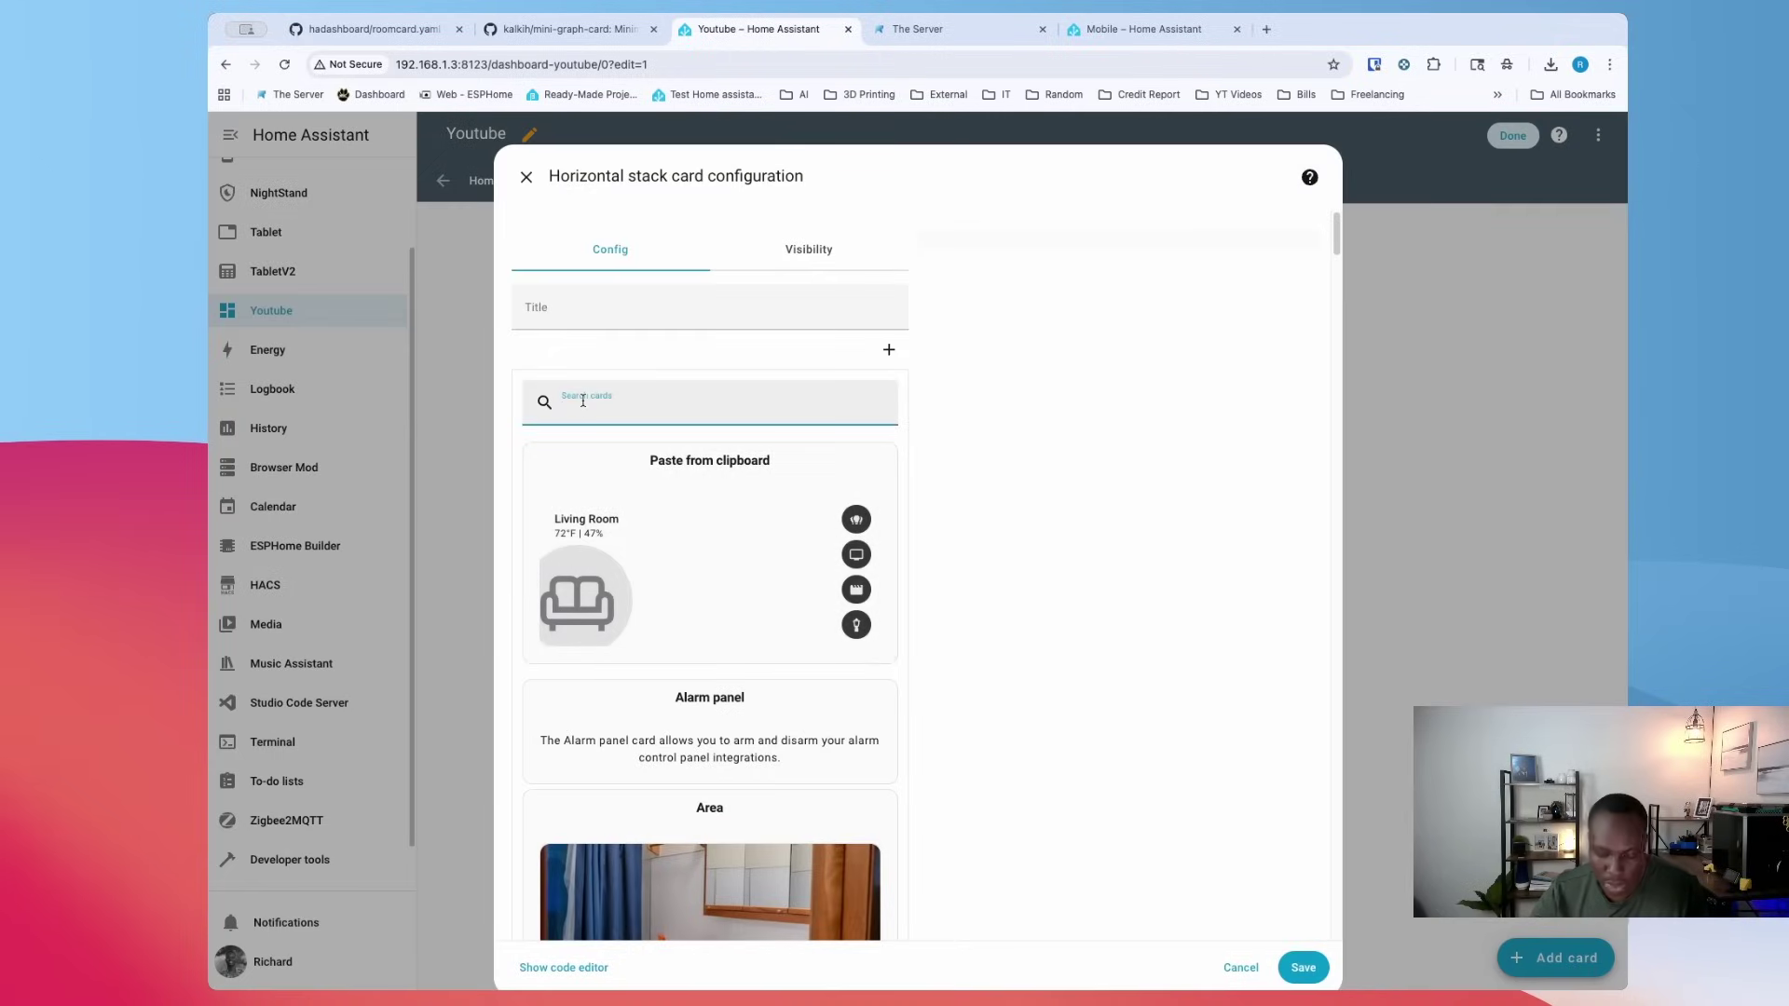
{"action": "type", "text": "yaml"}
{"action": "left_click", "coordinate": [694, 494]}
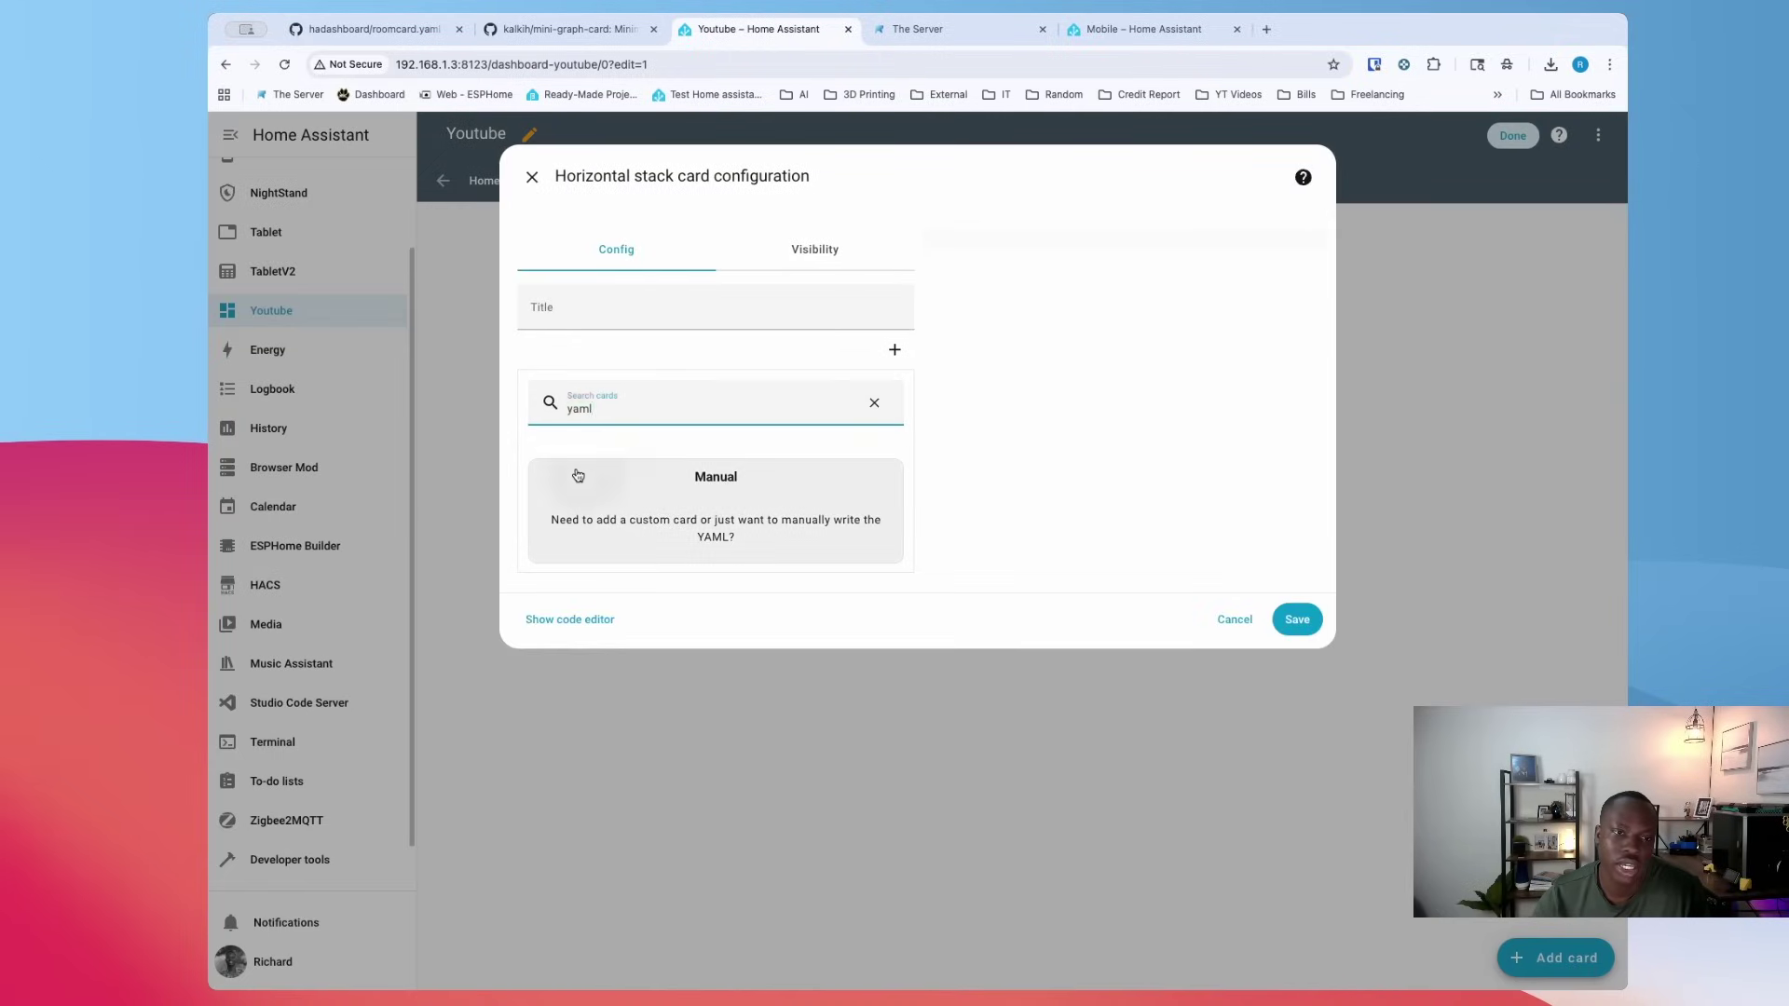
Paste the room card YAML into the manual card and enlarge the editor to full window
{"action": "left_click", "coordinate": [698, 449]}
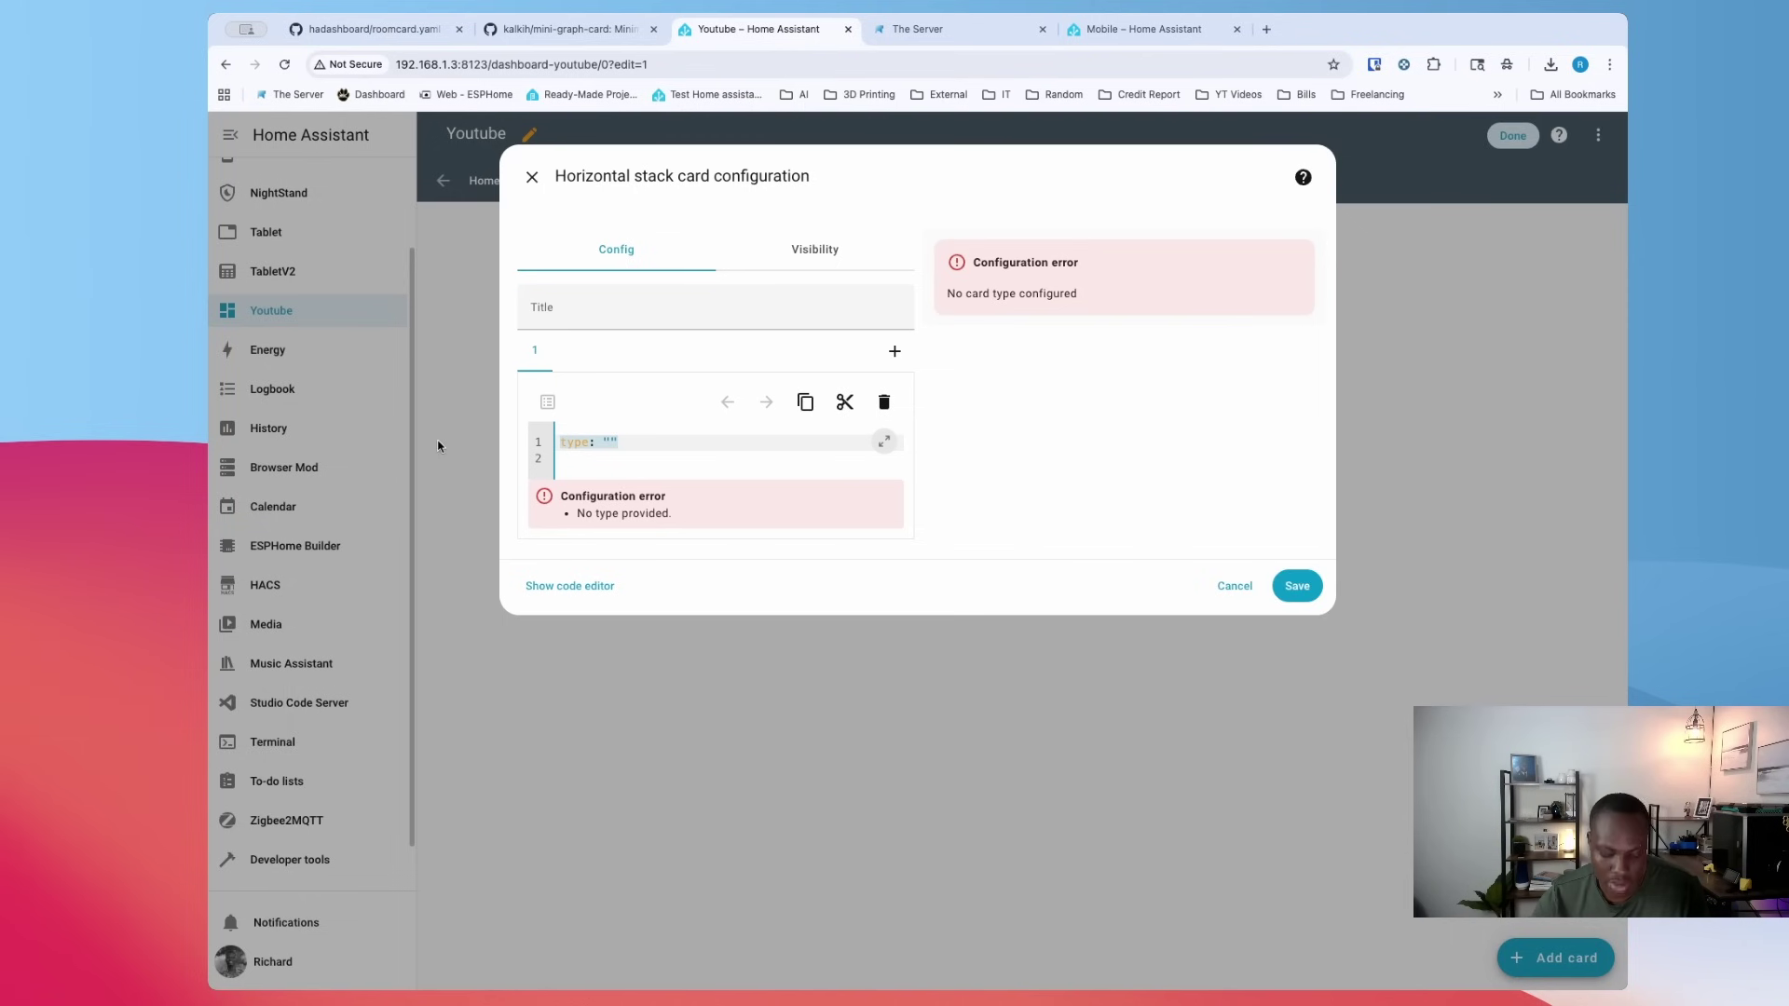
{"action": "key", "text": "super+v"}
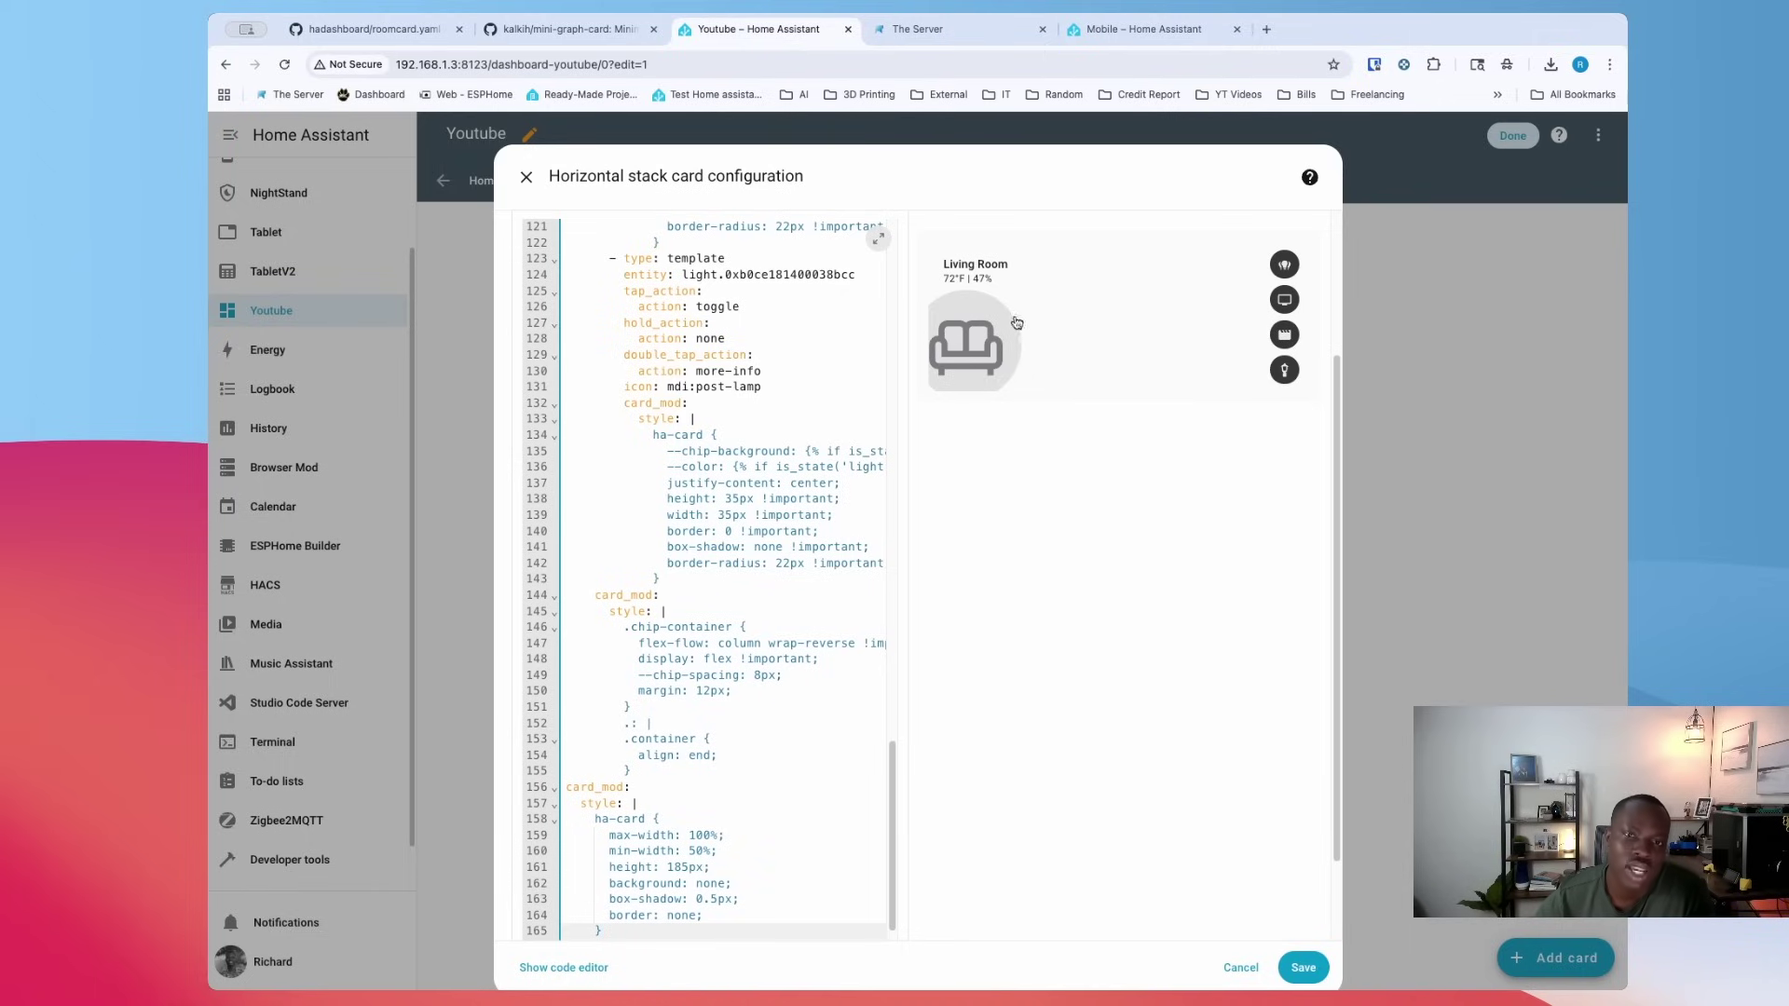
{"action": "left_click", "coordinate": [881, 241]}
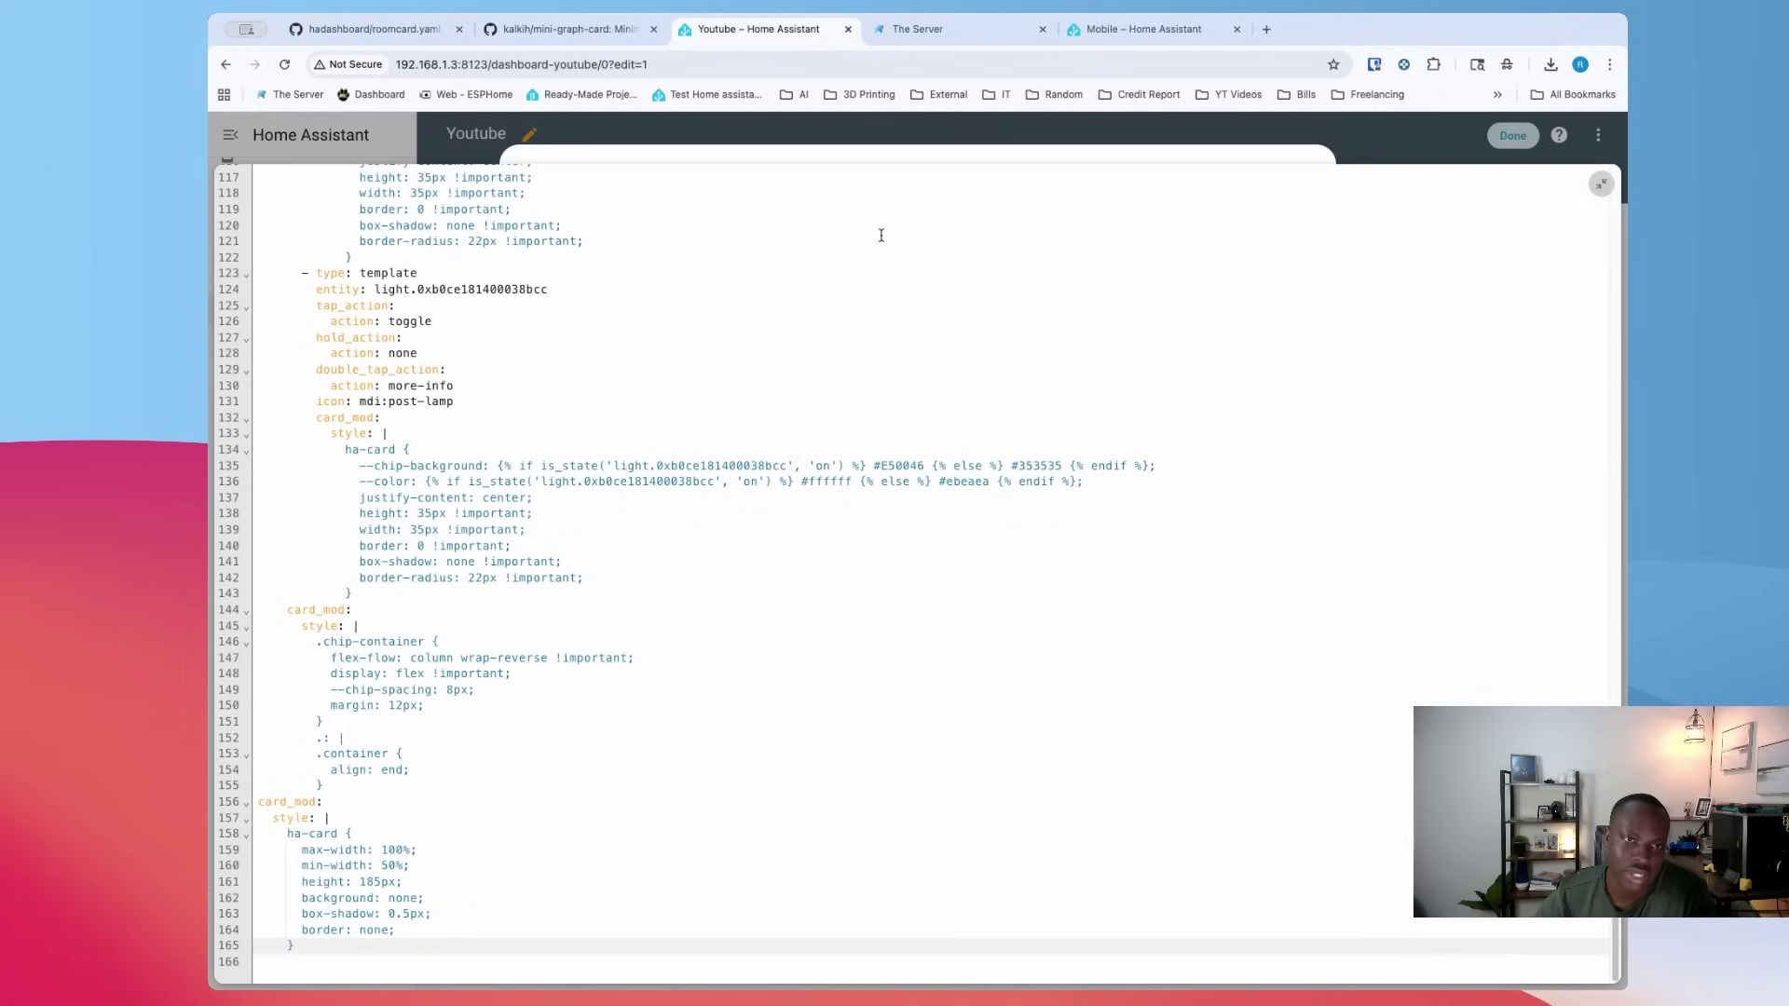
Change the line 7 title from Living Room to Bedroom and select the line 9 sensor name
{"action": "scroll", "coordinate": [736, 239], "scroll_direction": "up", "scroll_amount": 10}
{"action": "scroll", "coordinate": [736, 239], "scroll_direction": "up", "scroll_amount": 10}
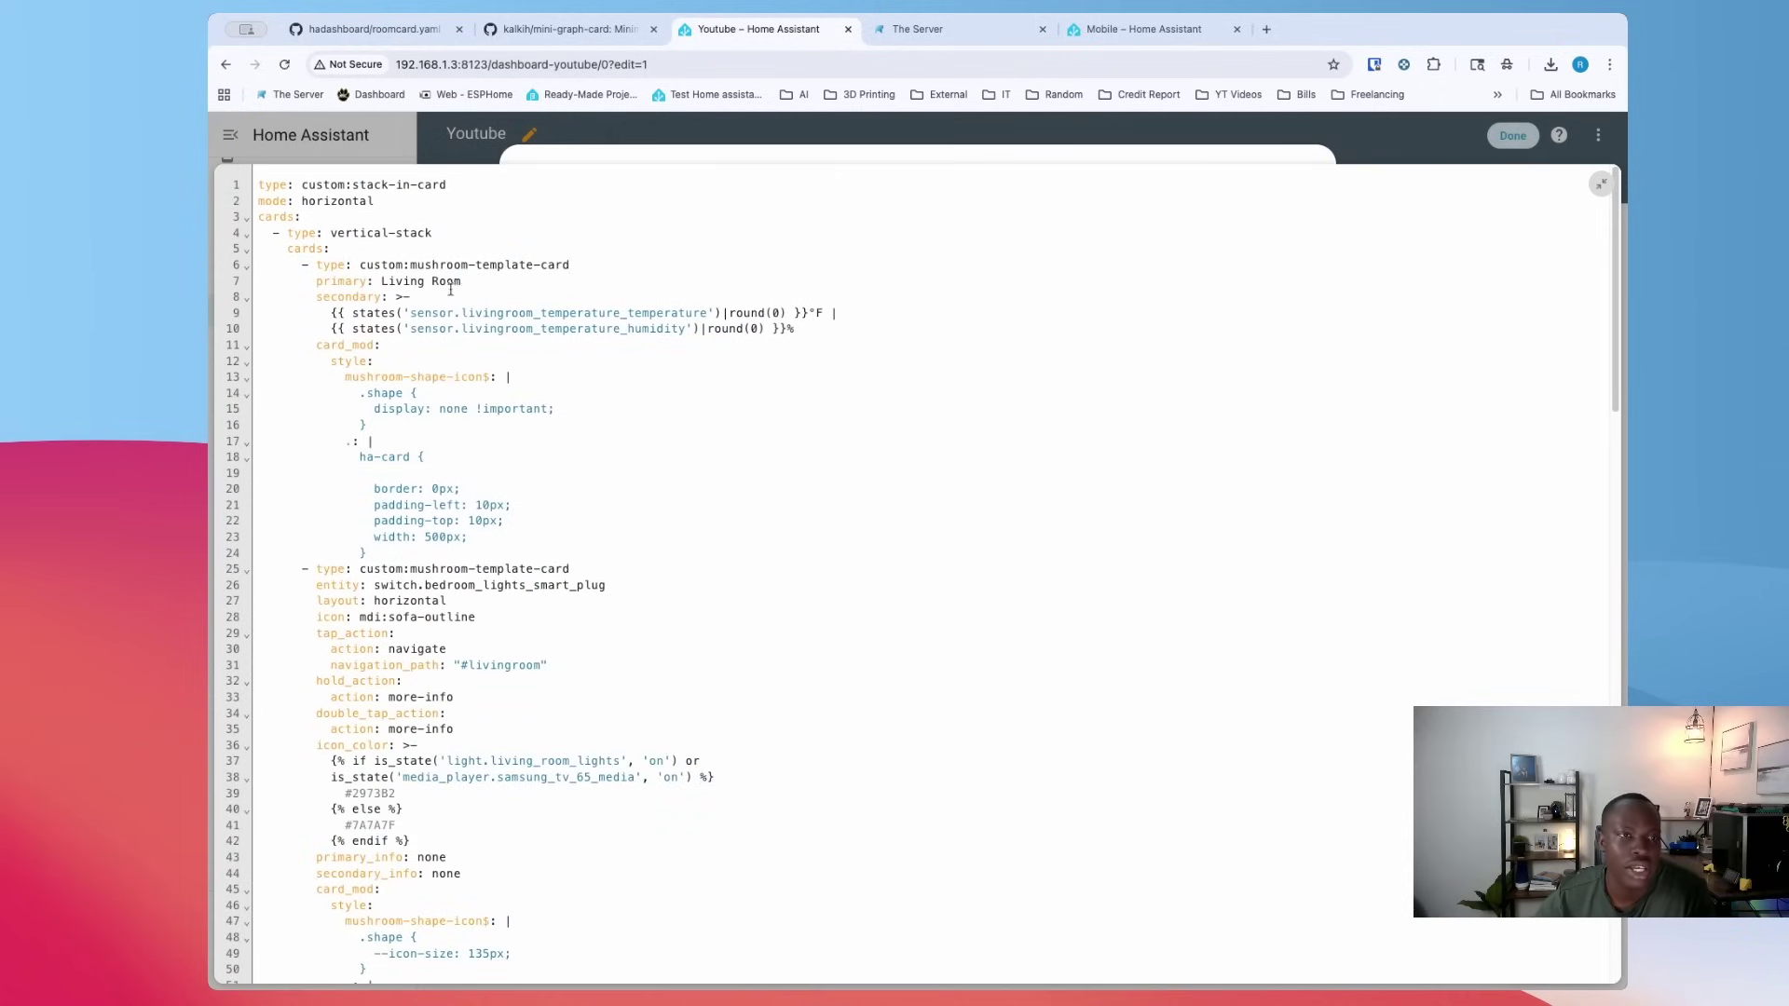
{"action": "left_click_drag", "start_coordinate": [466, 282], "coordinate": [380, 285]}
{"action": "type", "text": "Bedroom"}
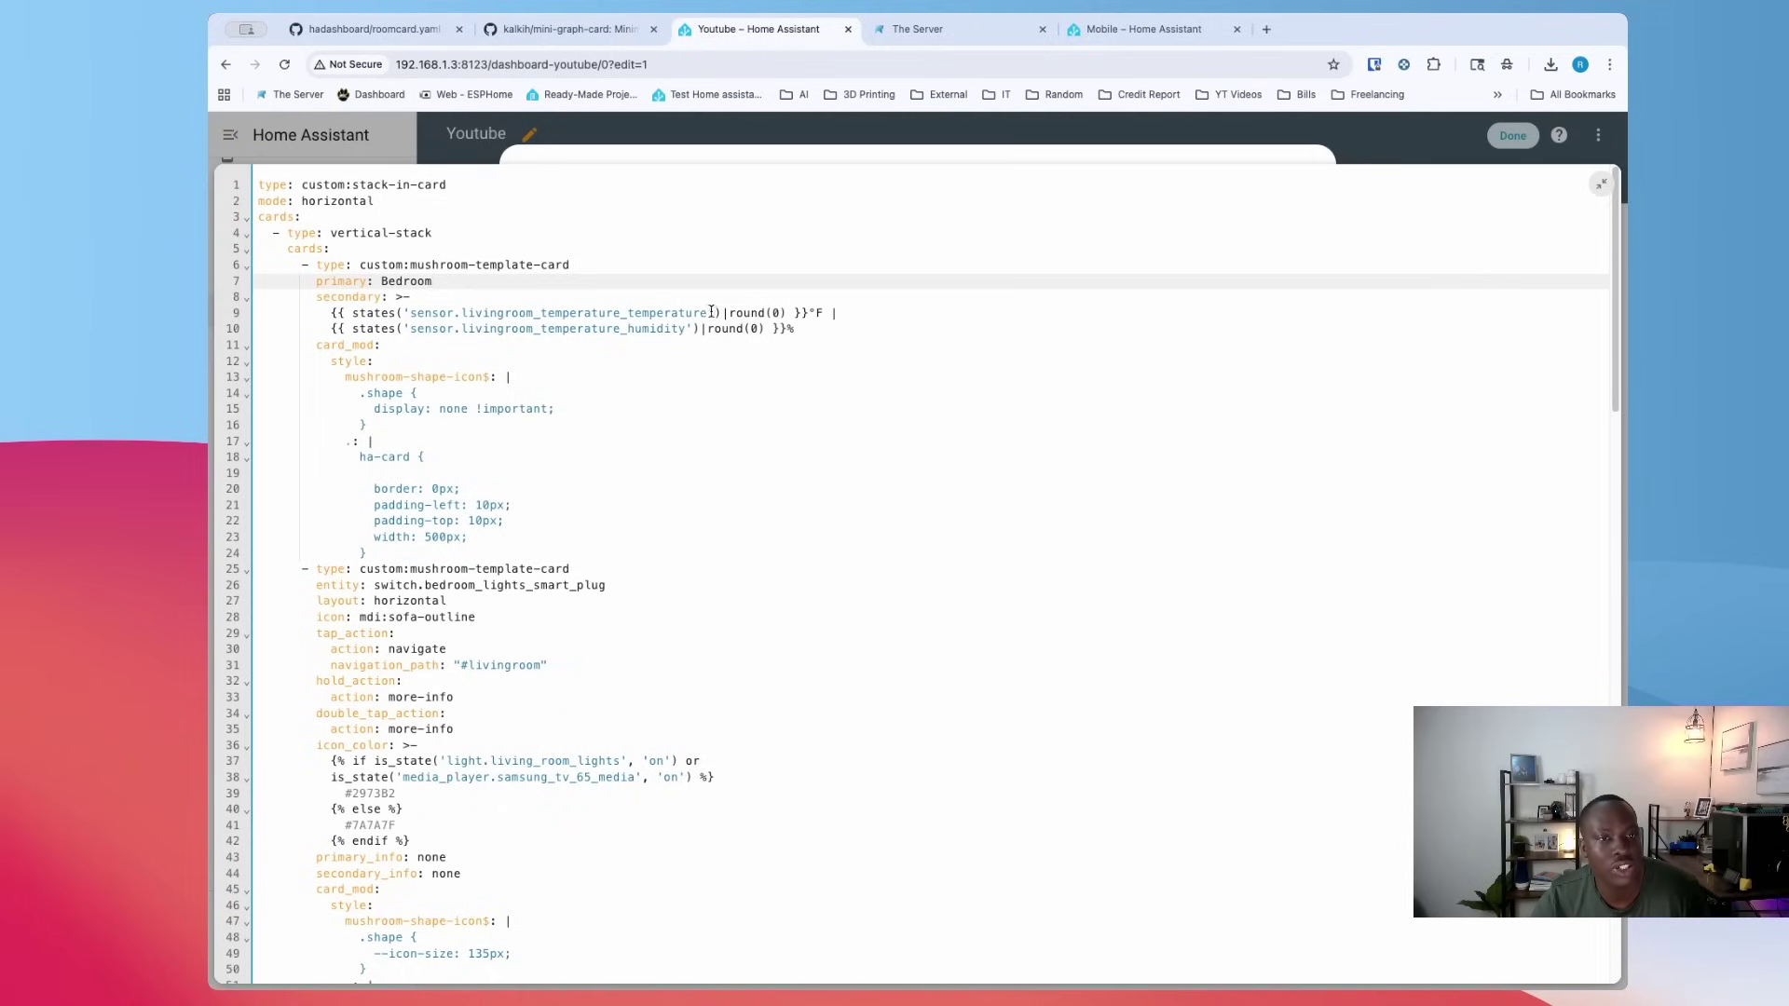
{"action": "left_click_drag", "start_coordinate": [711, 314], "coordinate": [411, 310]}
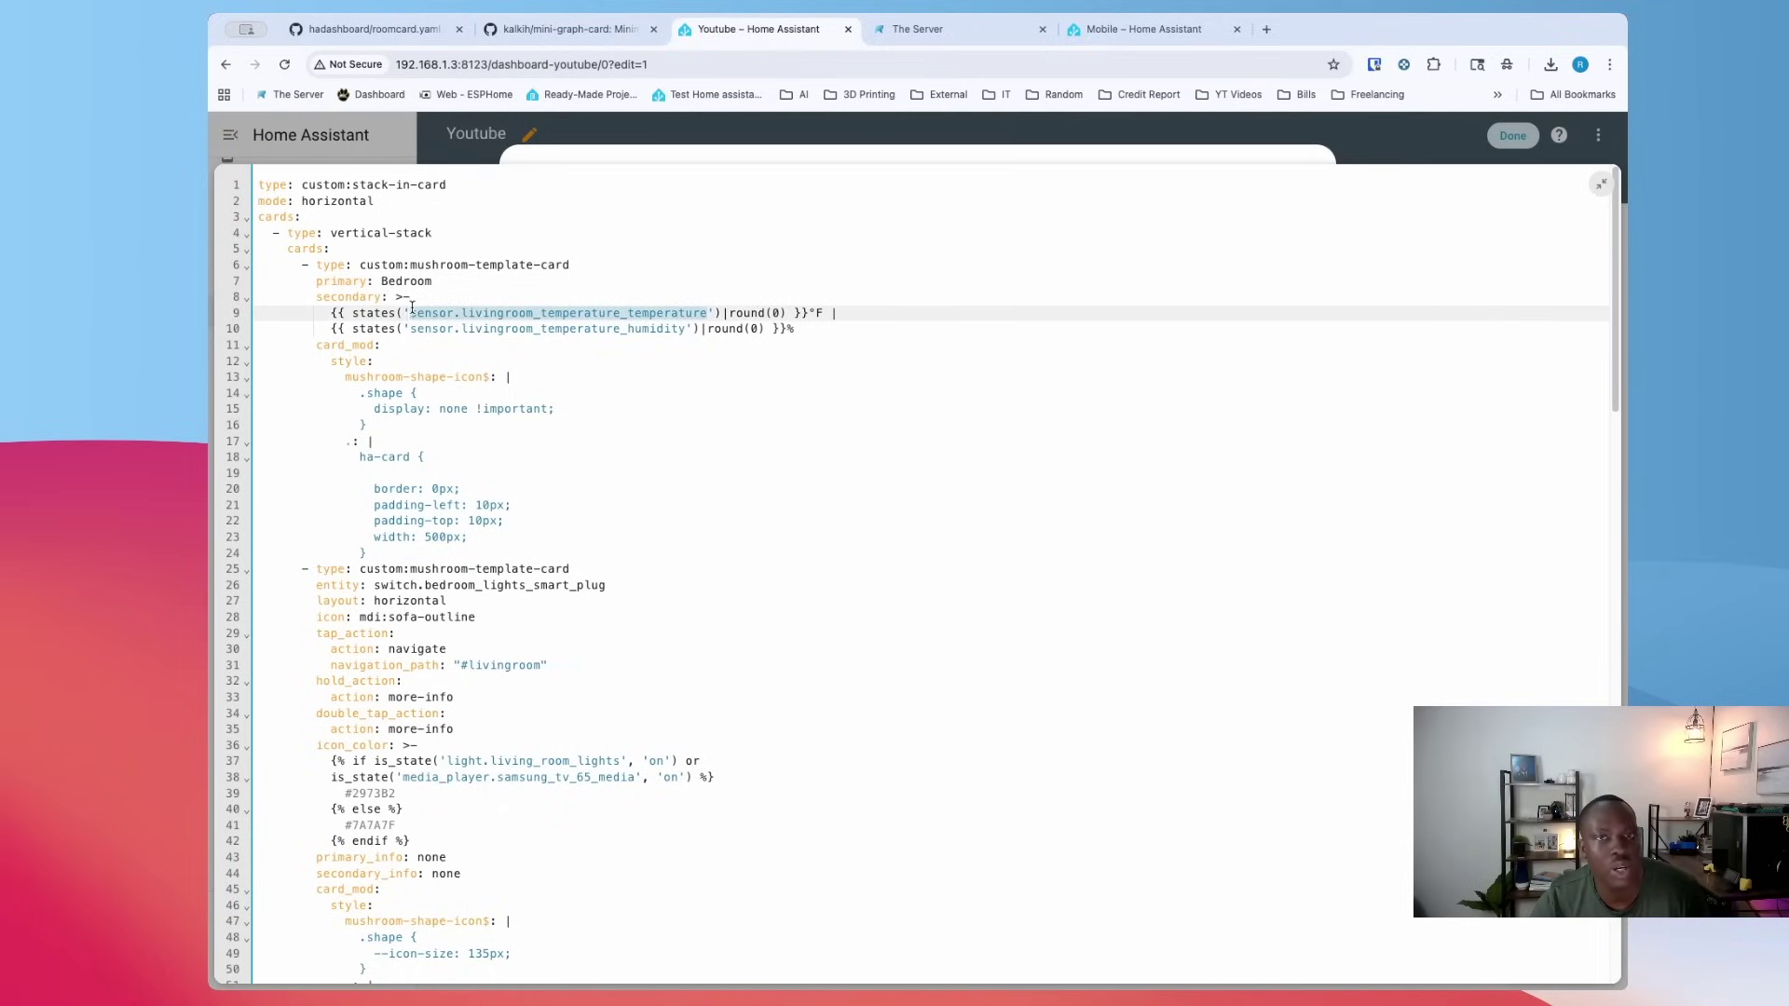
In Developer tools > States, copy the acpitz 0 temperature sensor's entity ID
{"action": "left_click", "coordinate": [1137, 29]}
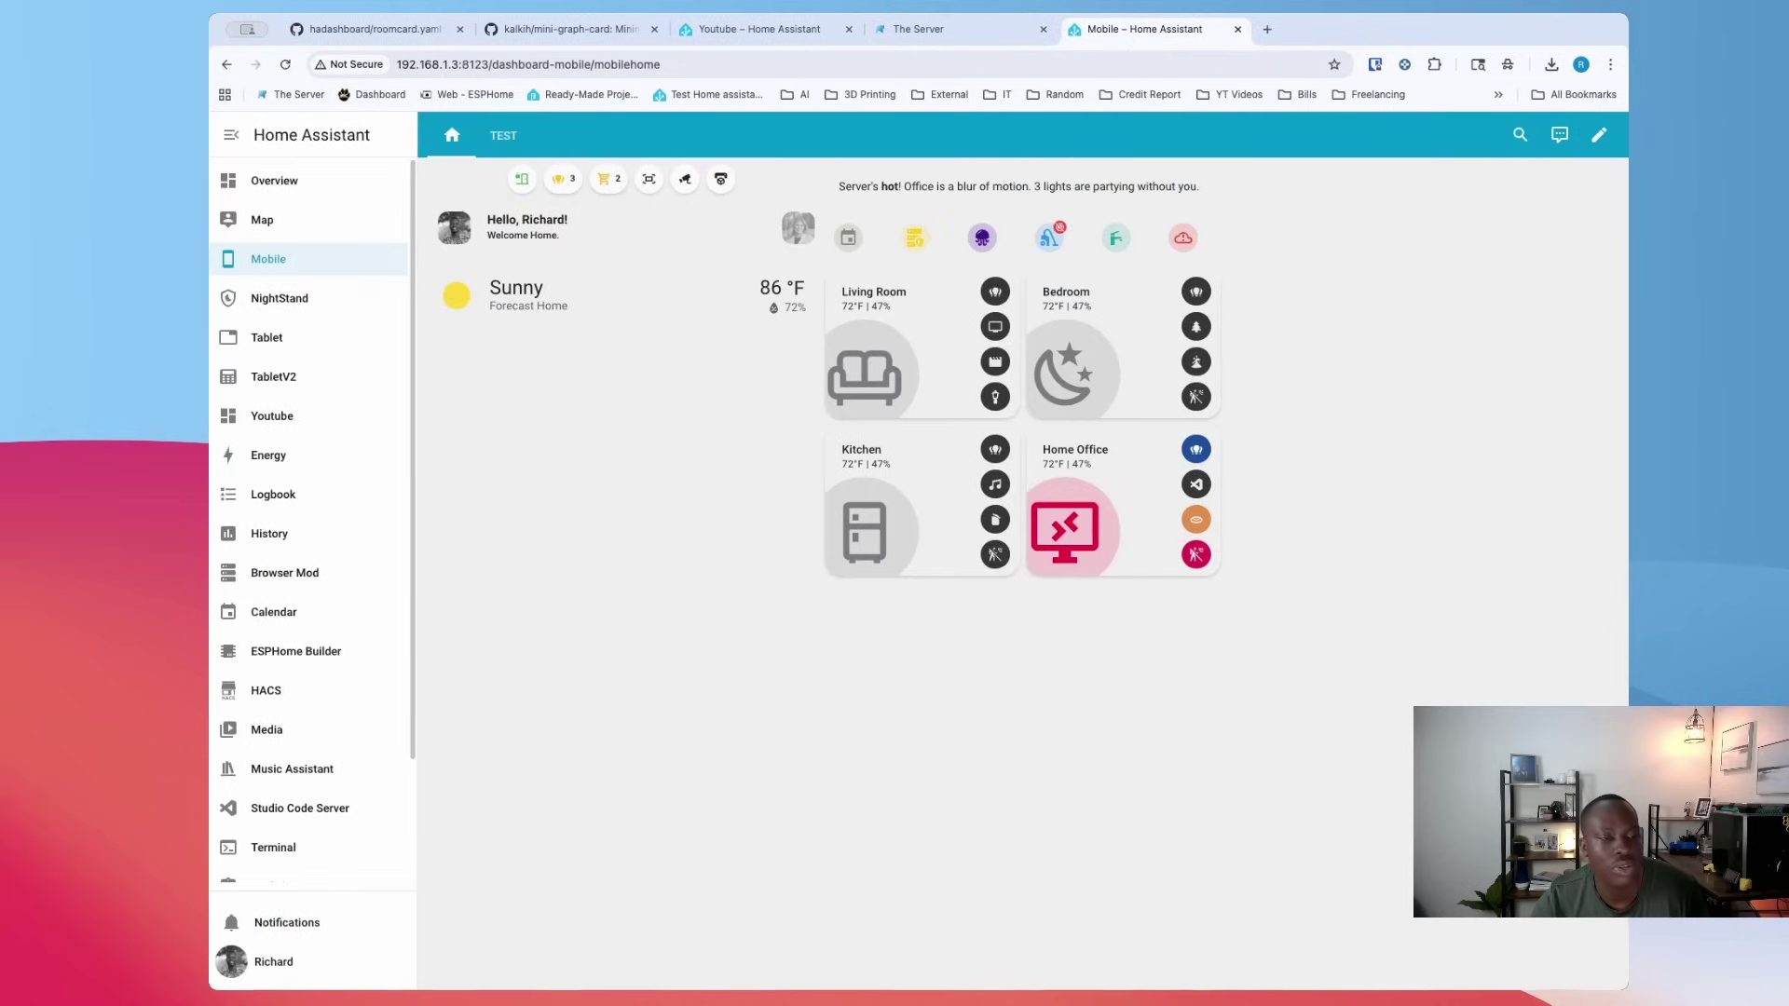
{"action": "scroll", "coordinate": [267, 824], "scroll_direction": "down", "scroll_amount": 3}
{"action": "left_click", "coordinate": [267, 825]}
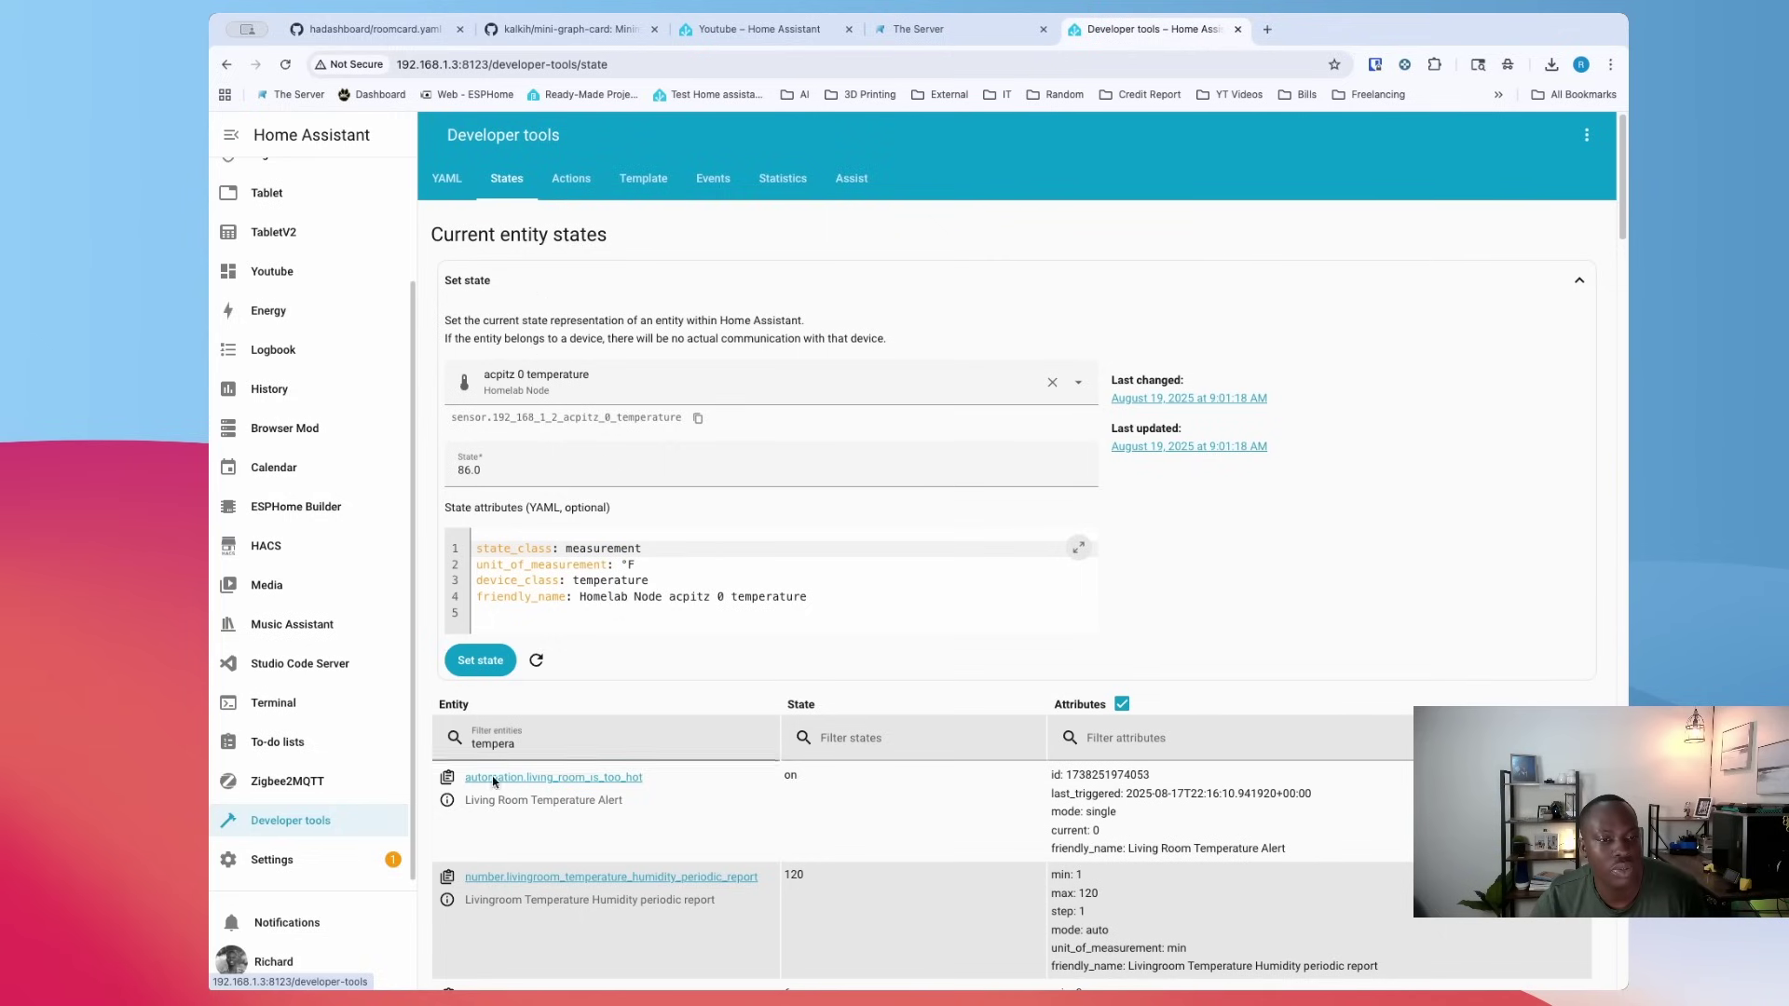
{"action": "left_click_drag", "start_coordinate": [538, 742], "coordinate": [464, 745]}
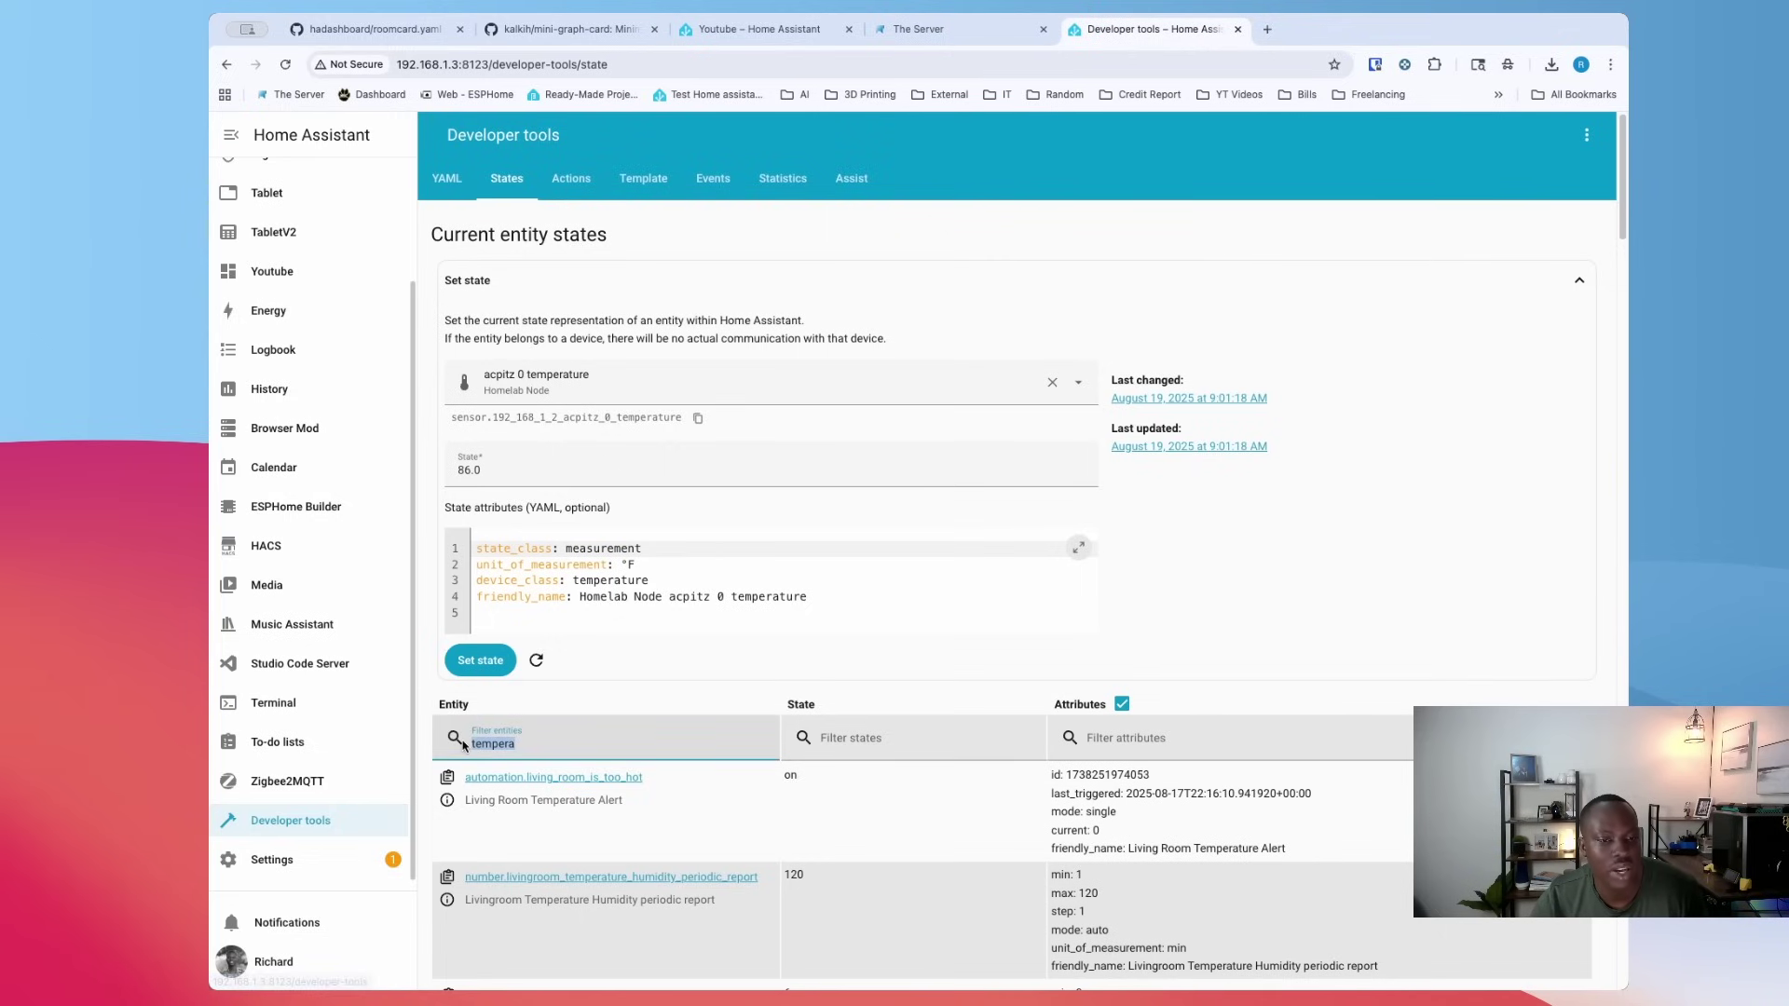
{"action": "left_click", "coordinate": [694, 422]}
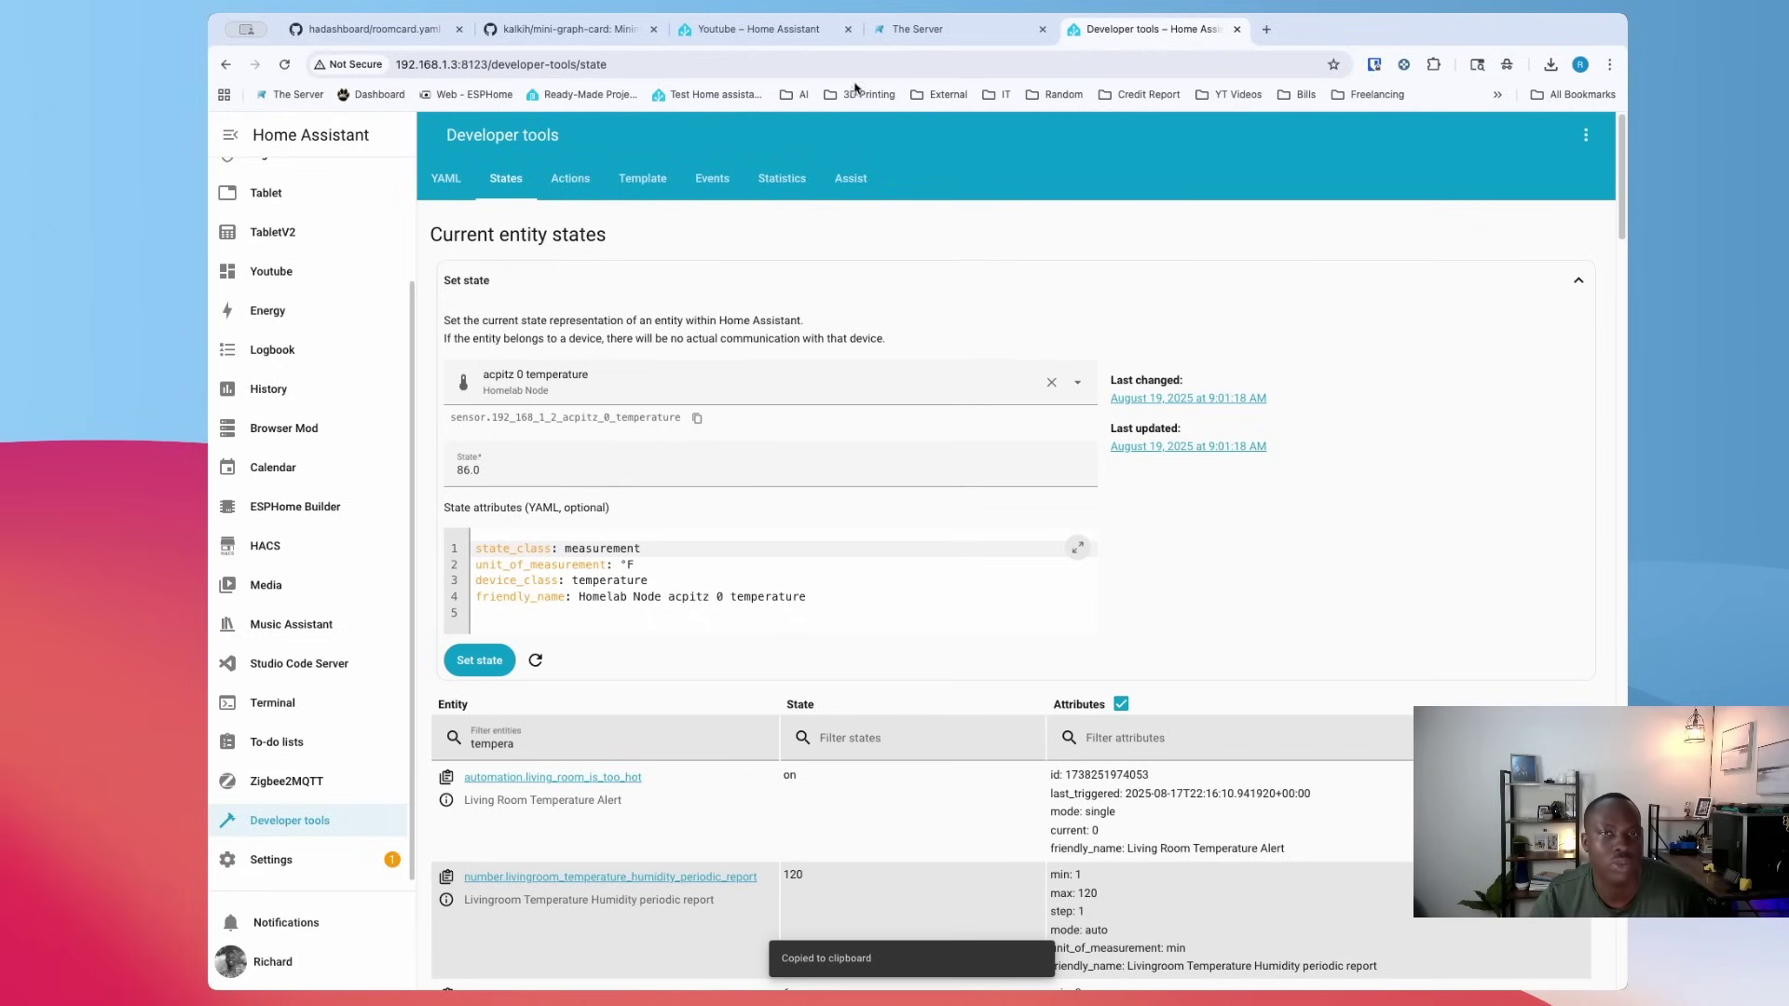
Back in the card YAML, select the old temperature sensor name on line 9
{"action": "left_click", "coordinate": [788, 34]}
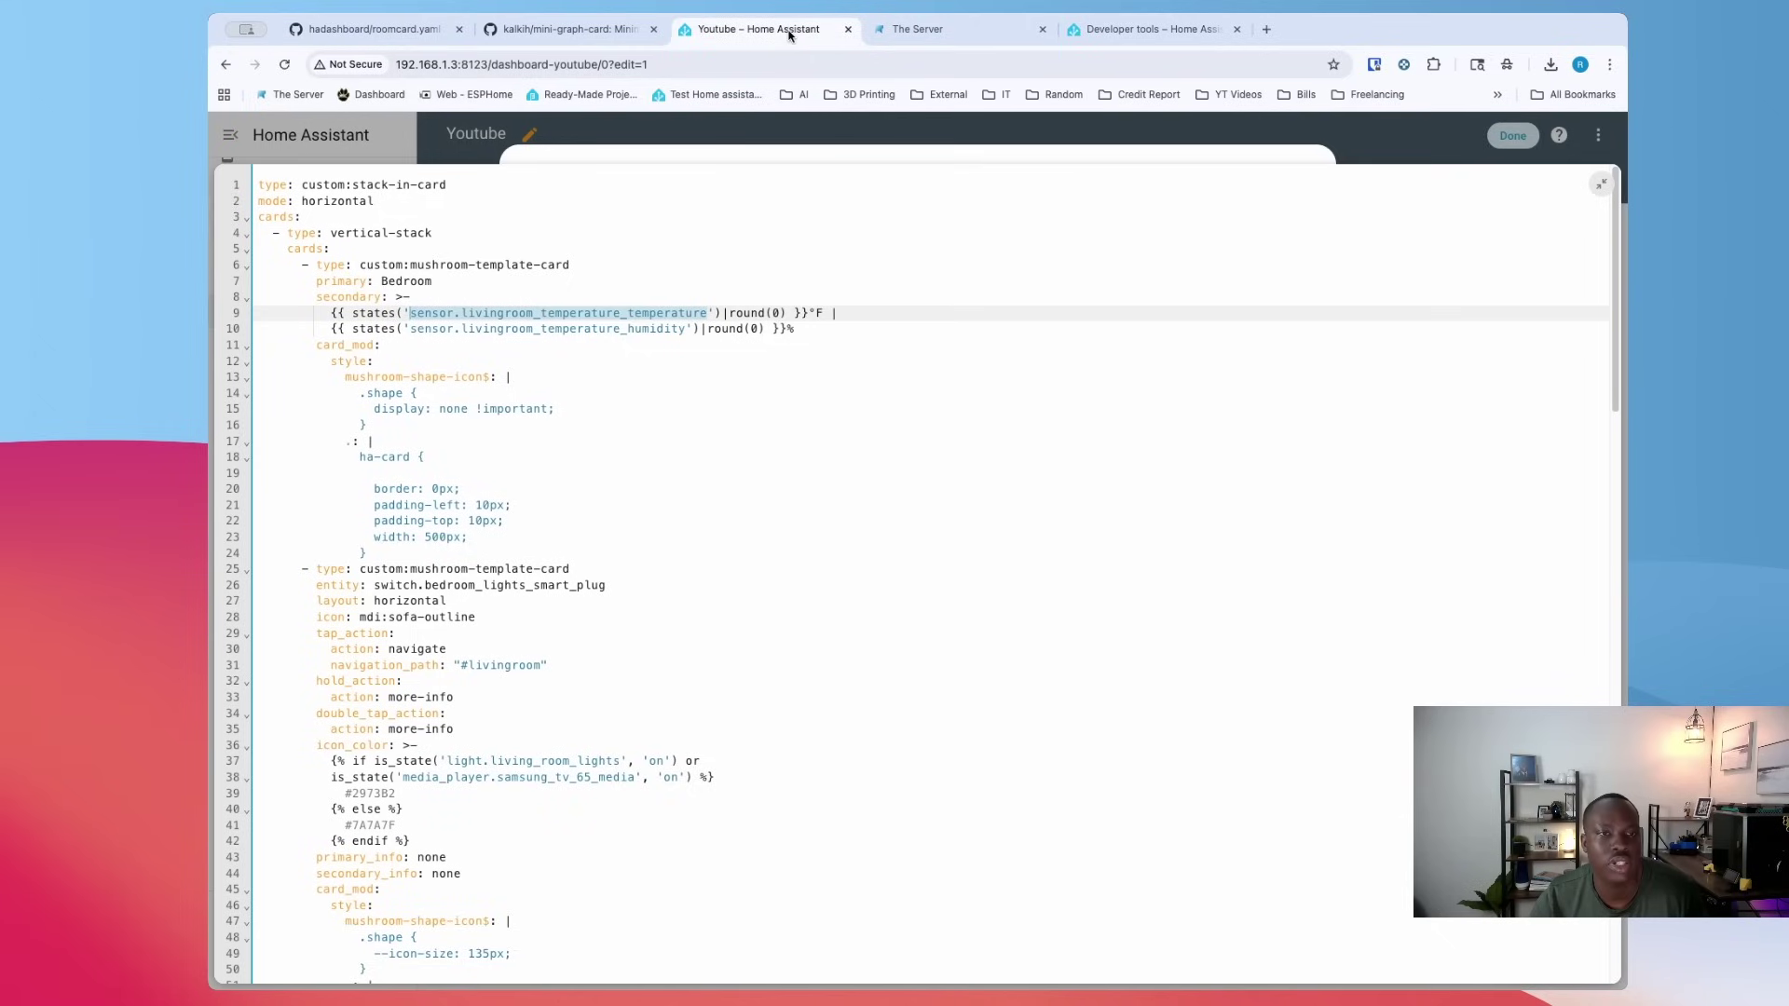
{"action": "left_click", "coordinate": [707, 313]}
{"action": "left_click_drag", "start_coordinate": [707, 313], "coordinate": [417, 307]}
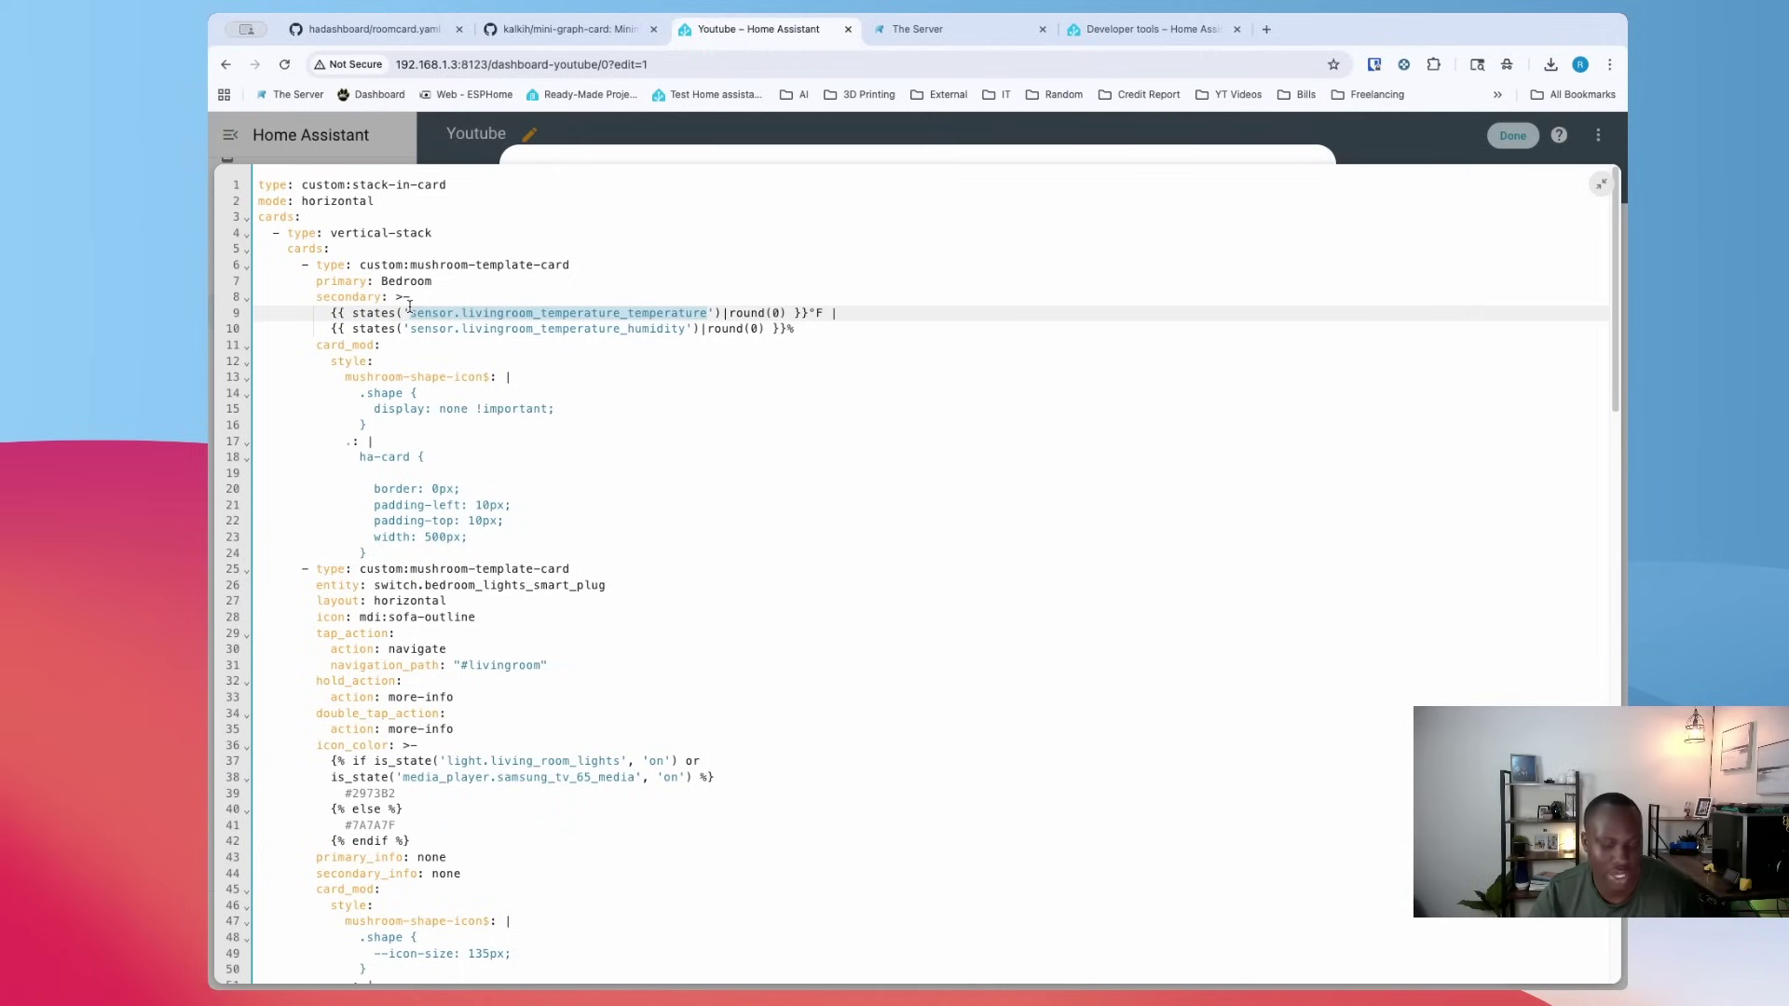
Find and replace all occurrences of the old sensor name with the acpitz 0 sensor ID
{"action": "key", "text": "super+f"}
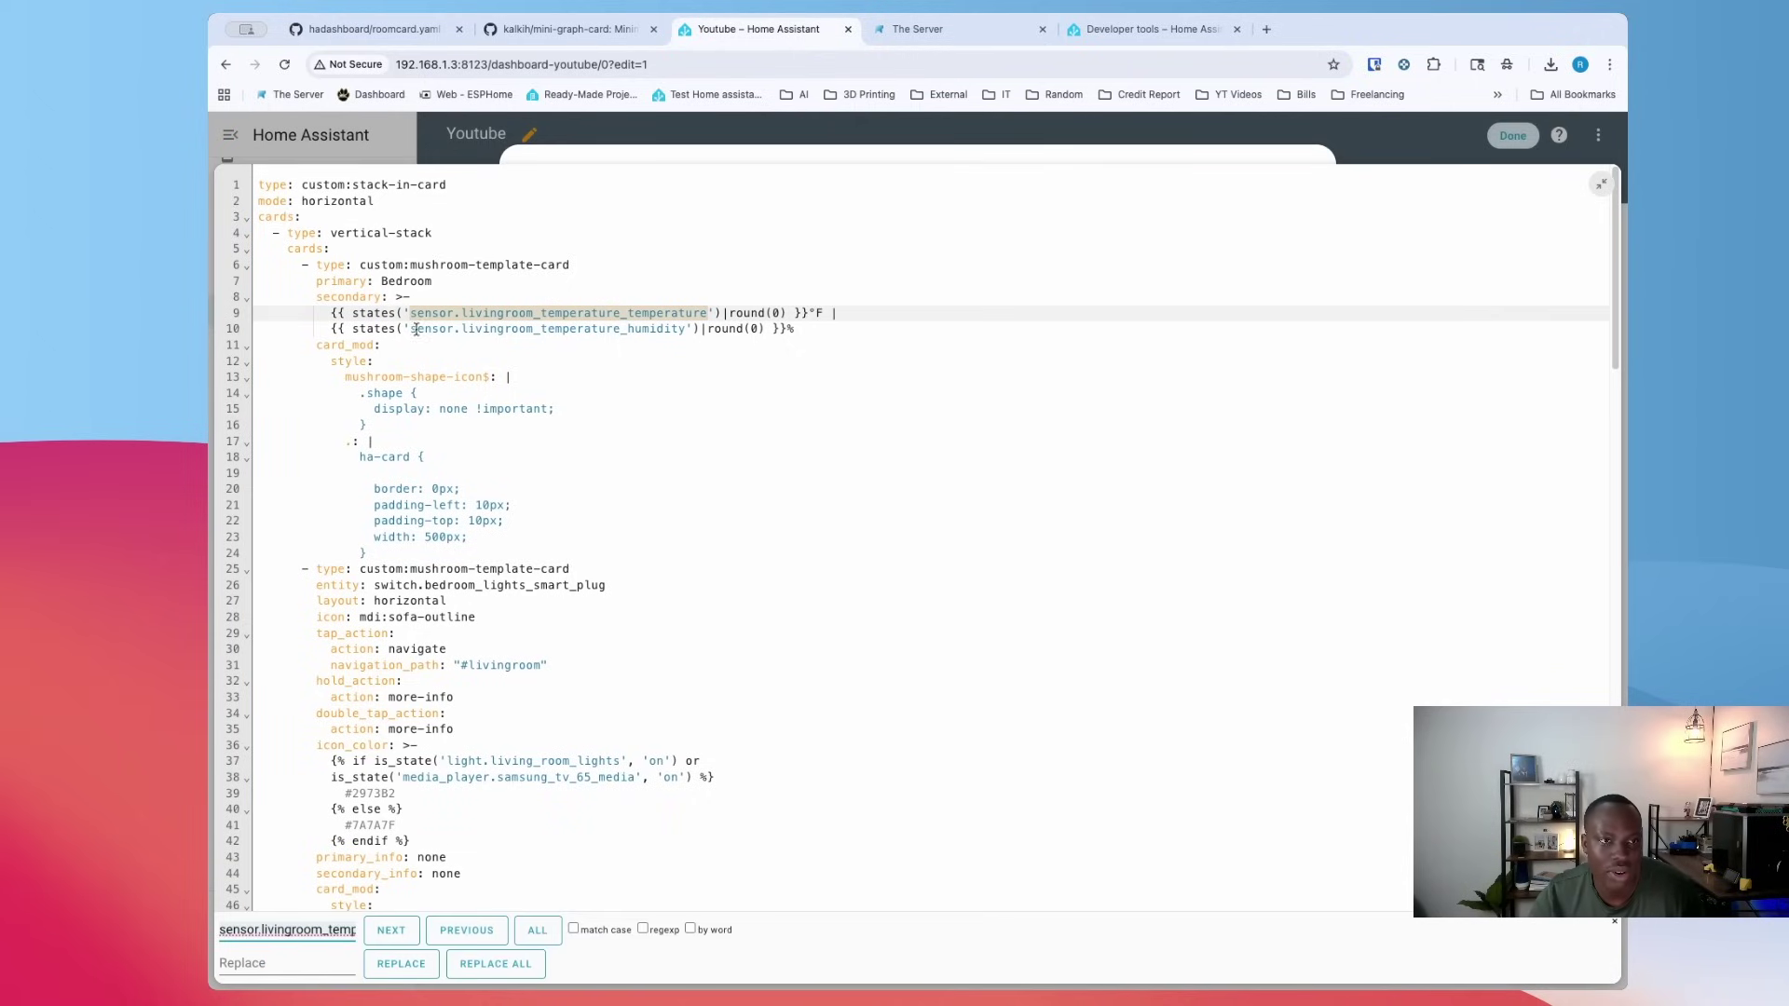
{"action": "left_click", "coordinate": [255, 968]}
{"action": "key", "text": "super+v"}
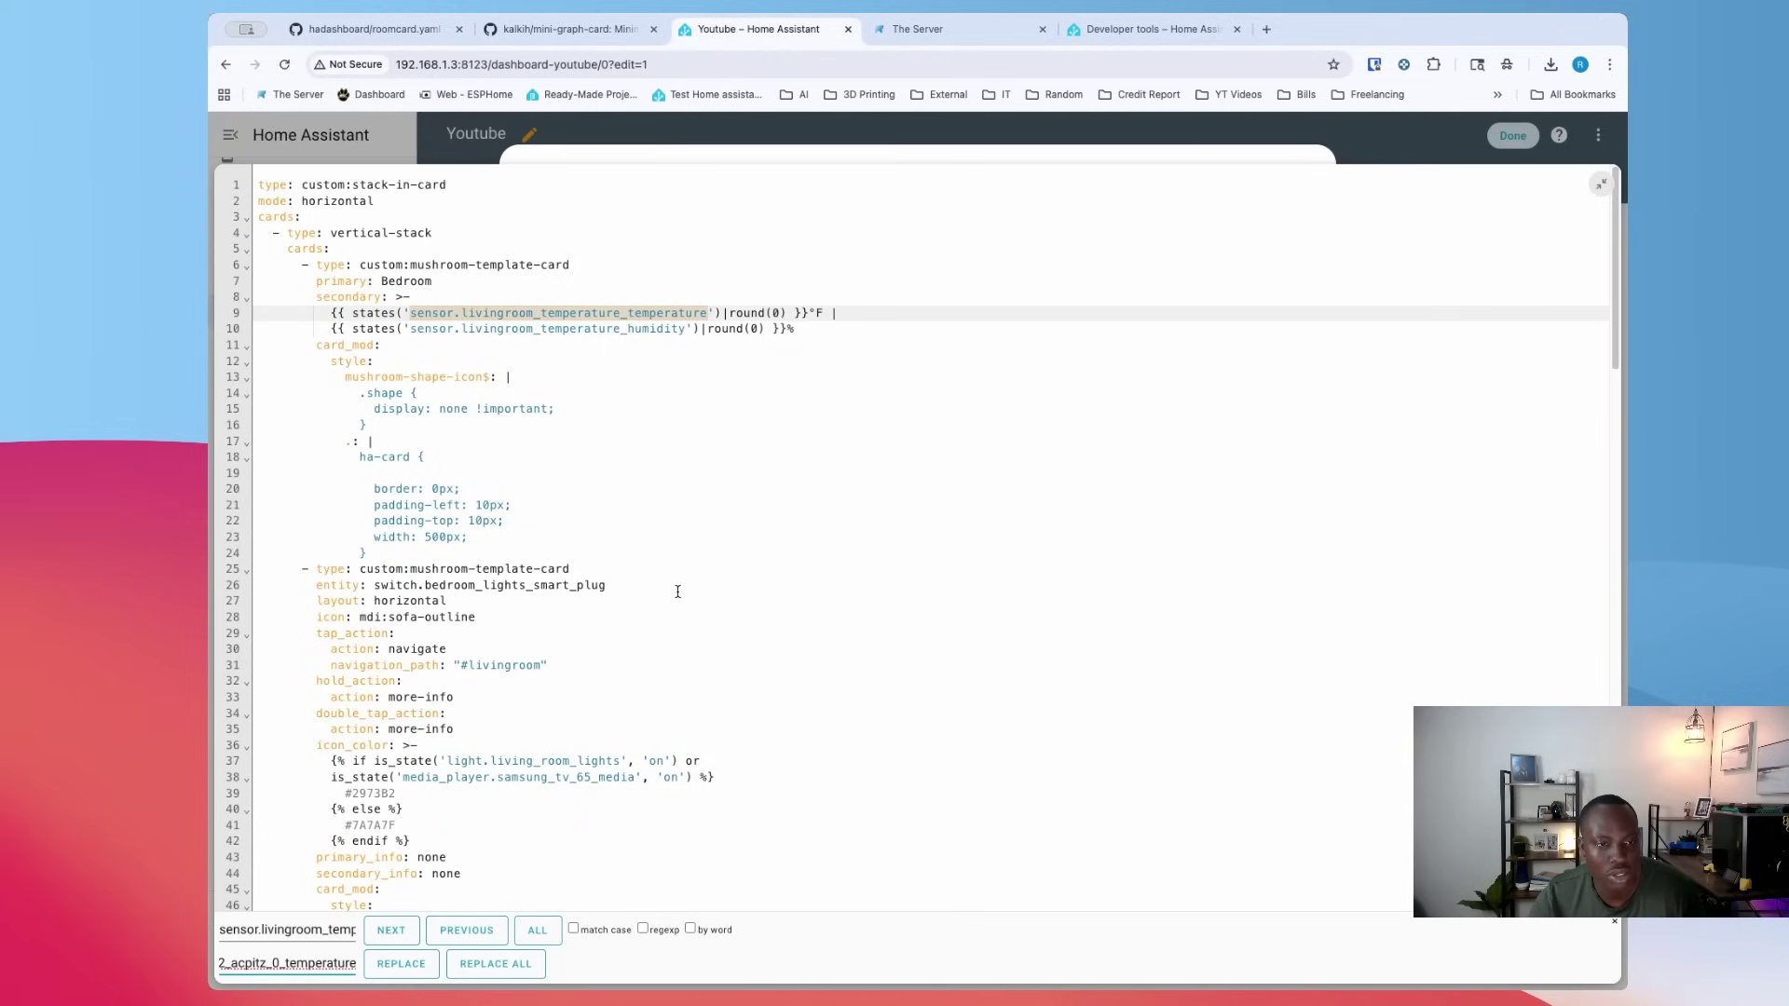
{"action": "left_click", "coordinate": [504, 963]}
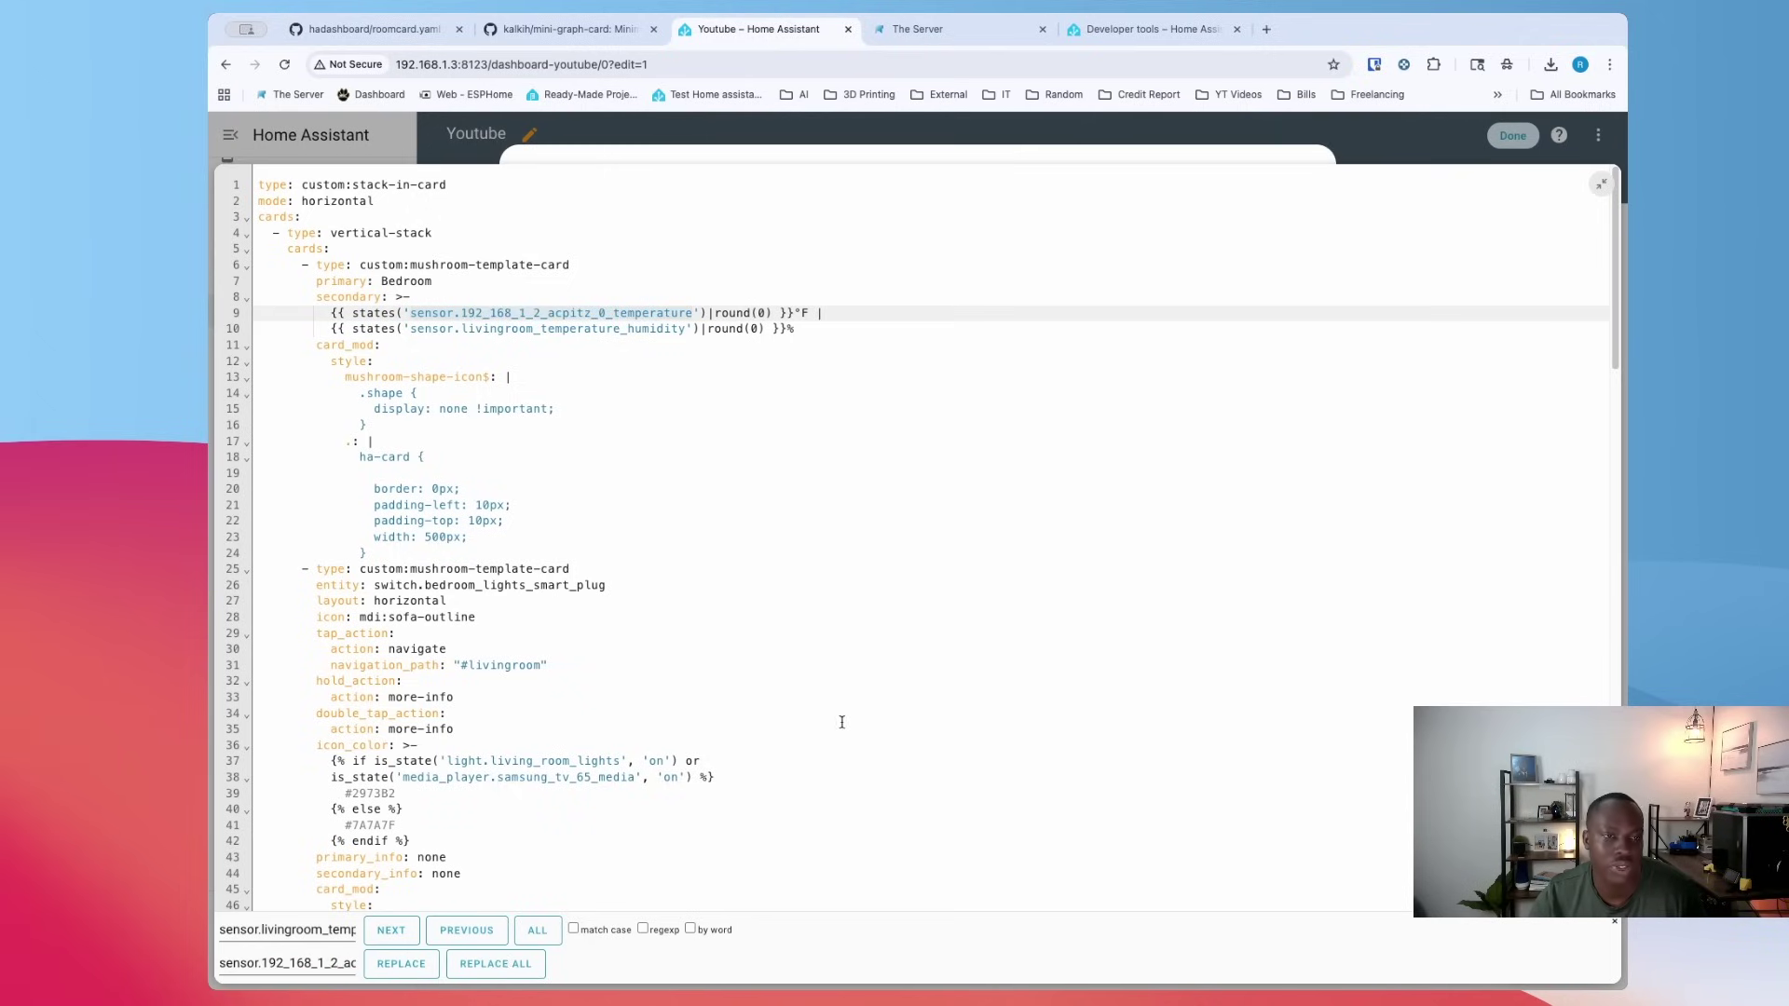
{"action": "scroll", "coordinate": [591, 719], "scroll_direction": "down", "scroll_amount": 2}
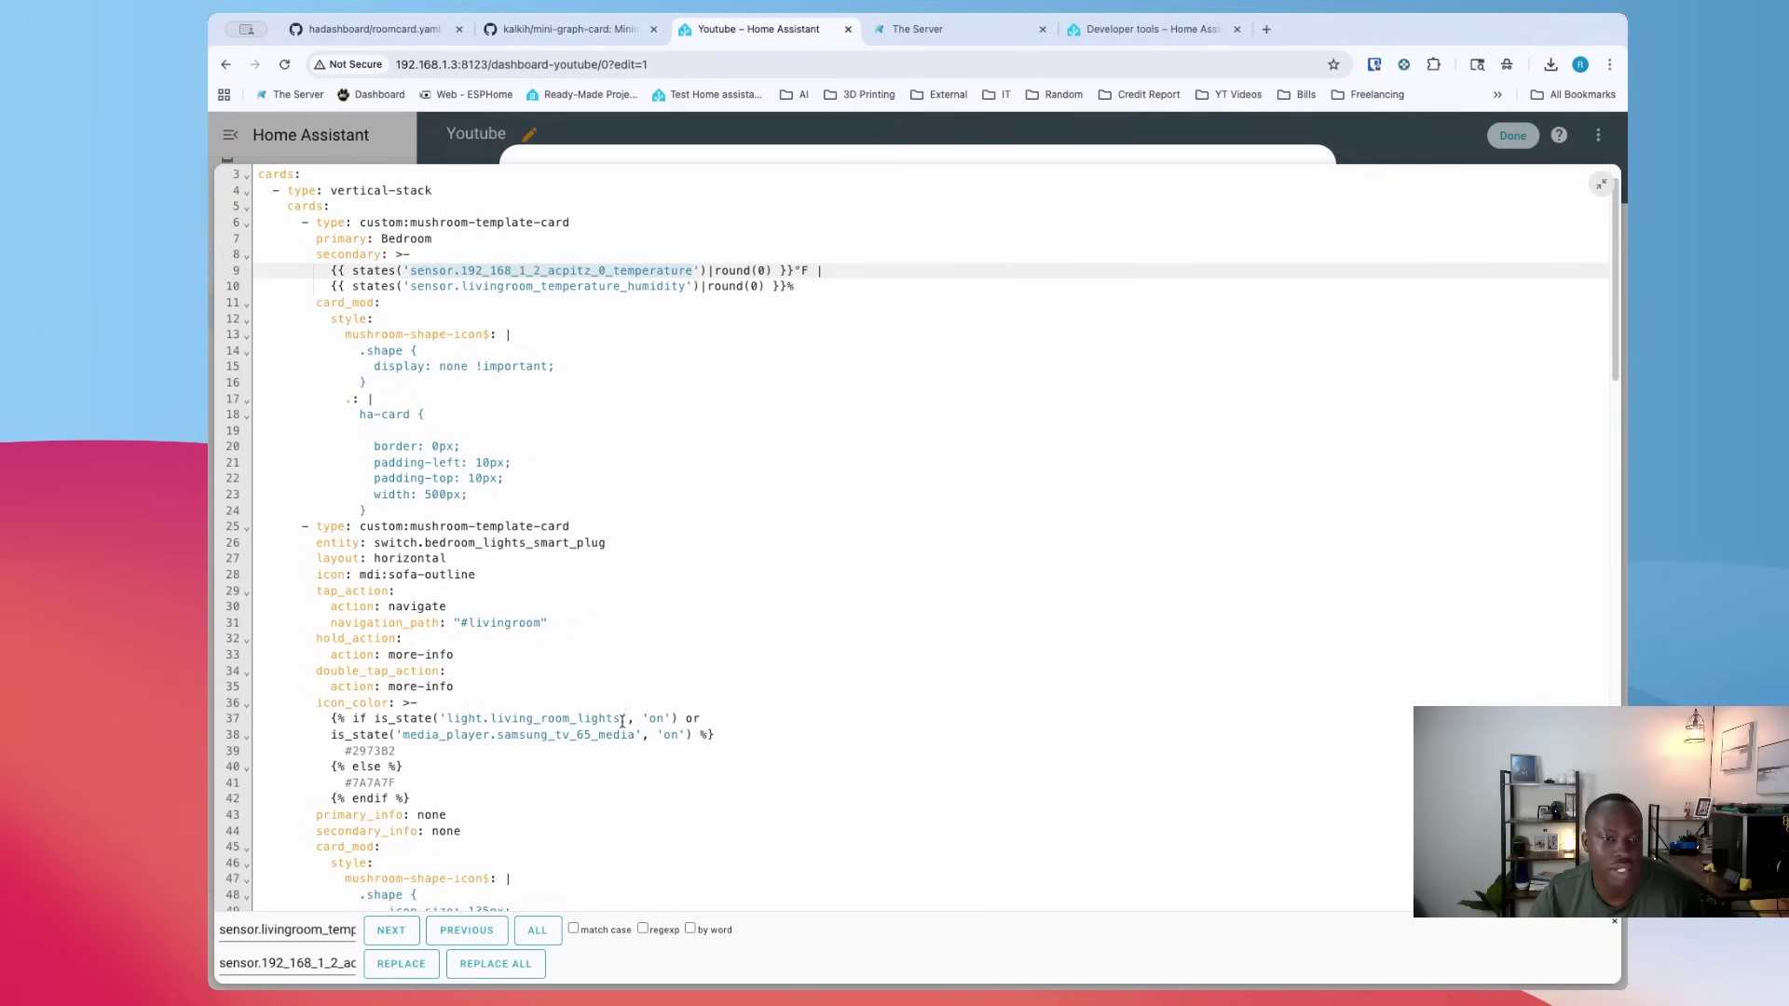
Search for light.living_room_lights on line 37, then shrink the editor back into the card dialog
{"action": "left_click_drag", "start_coordinate": [623, 720], "coordinate": [453, 718]}
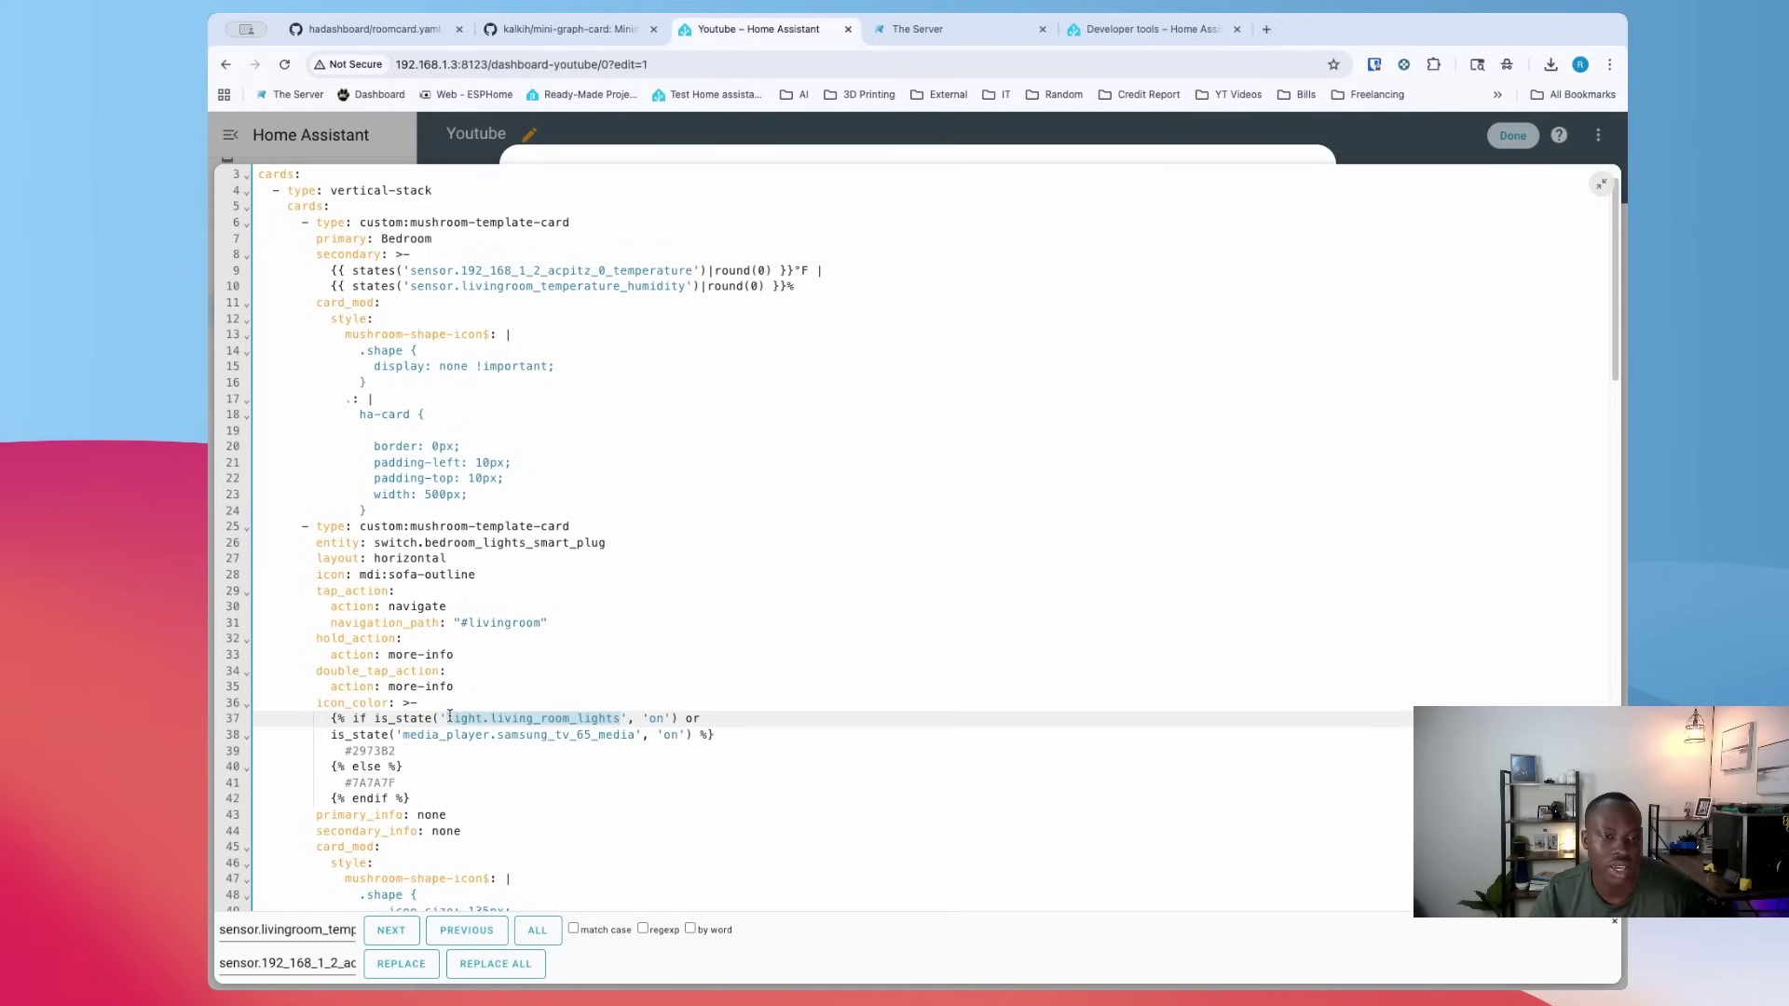
{"action": "key", "text": "super+f"}
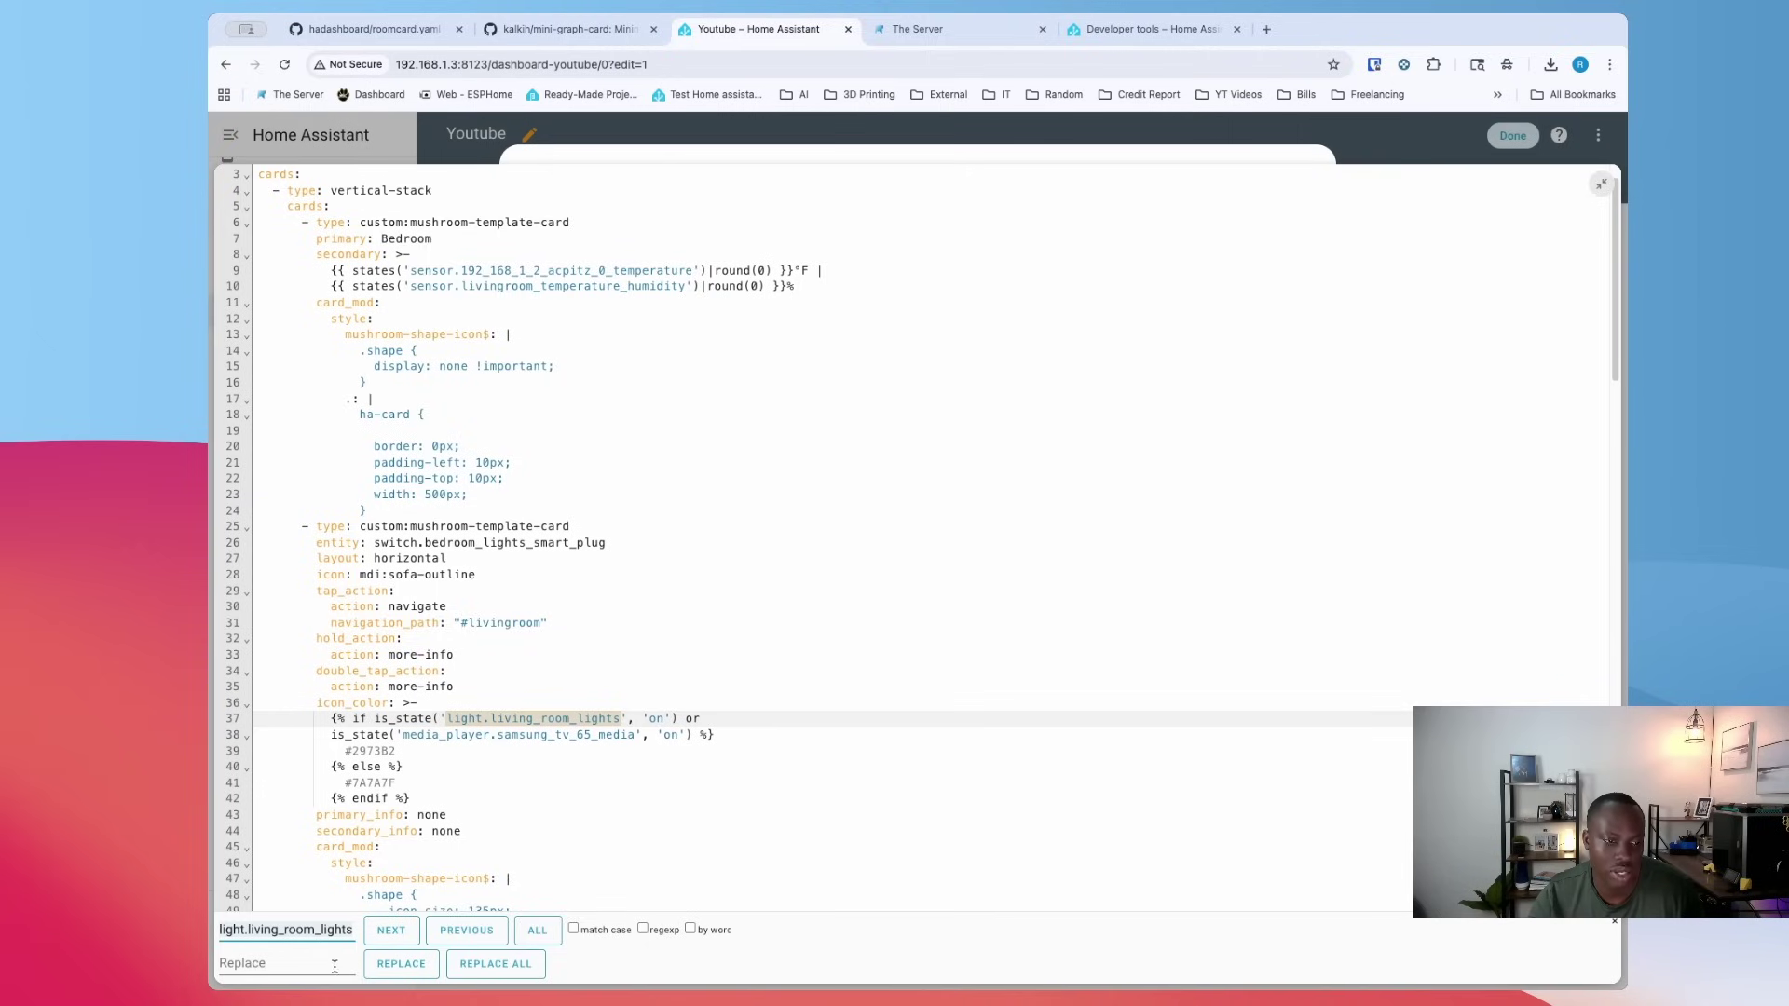
{"action": "left_click", "coordinate": [302, 964]}
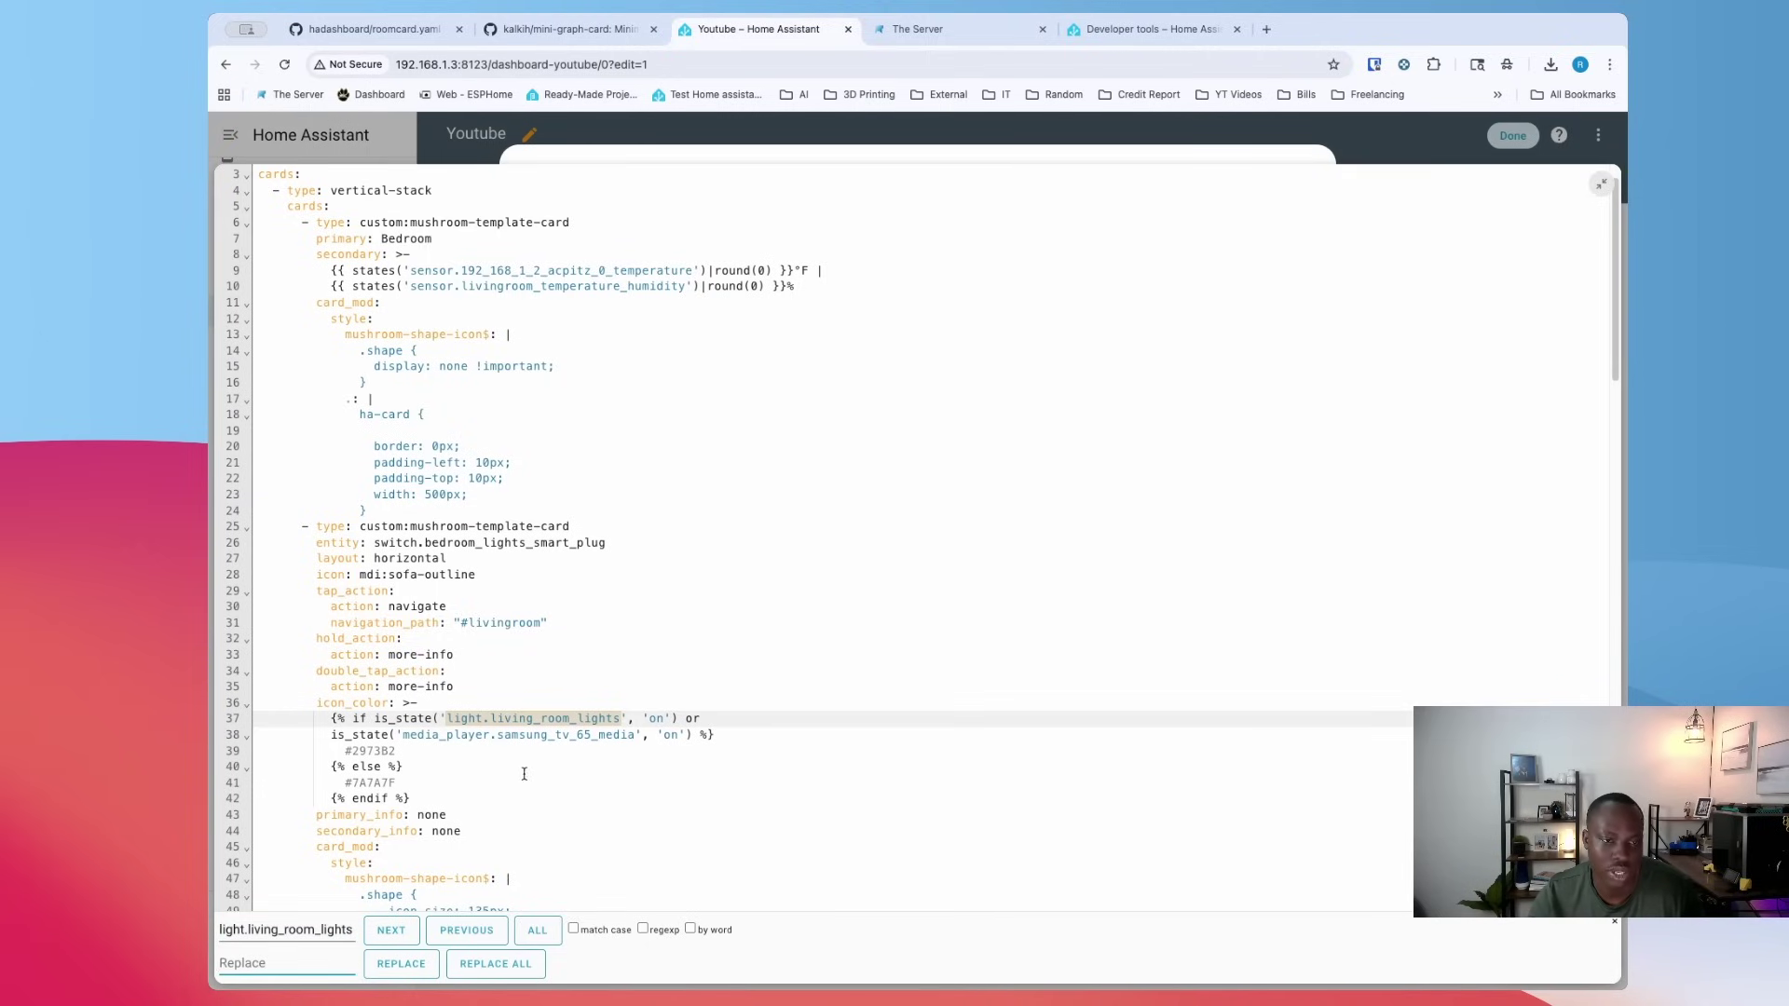
{"action": "scroll", "coordinate": [594, 682], "scroll_direction": "down", "scroll_amount": 10}
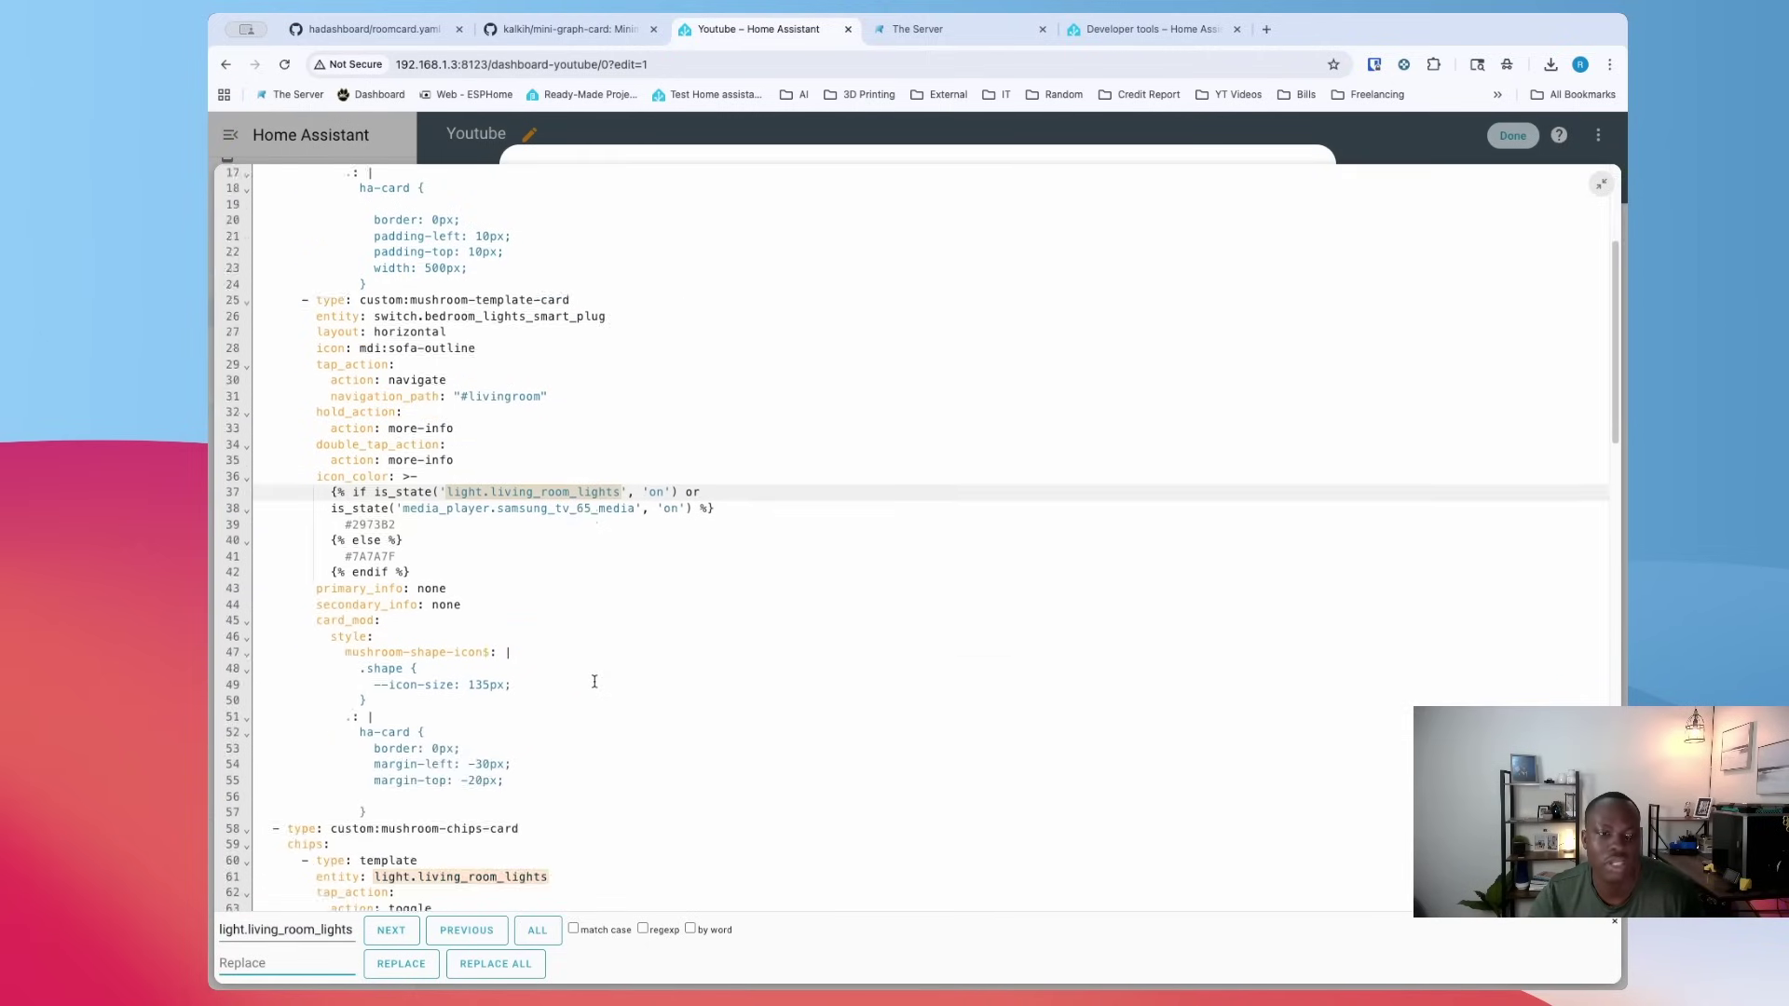
{"action": "scroll", "coordinate": [594, 682], "scroll_direction": "down", "scroll_amount": 4}
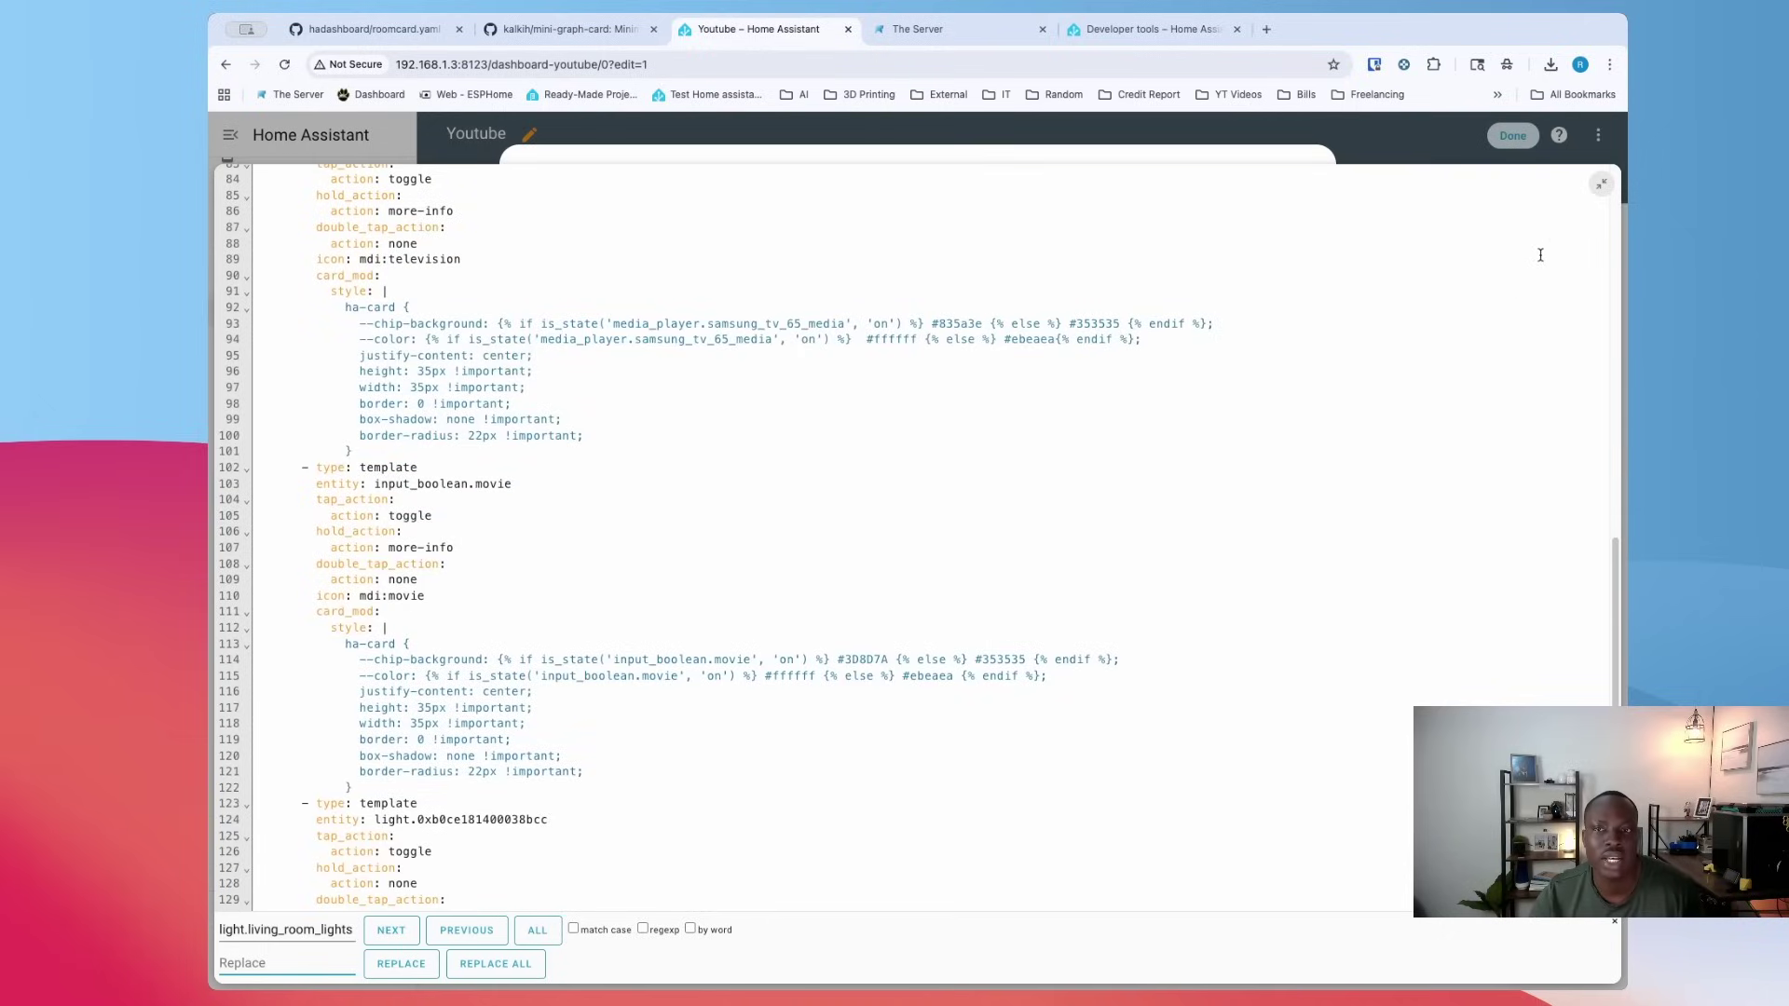
{"action": "left_click", "coordinate": [1604, 185]}
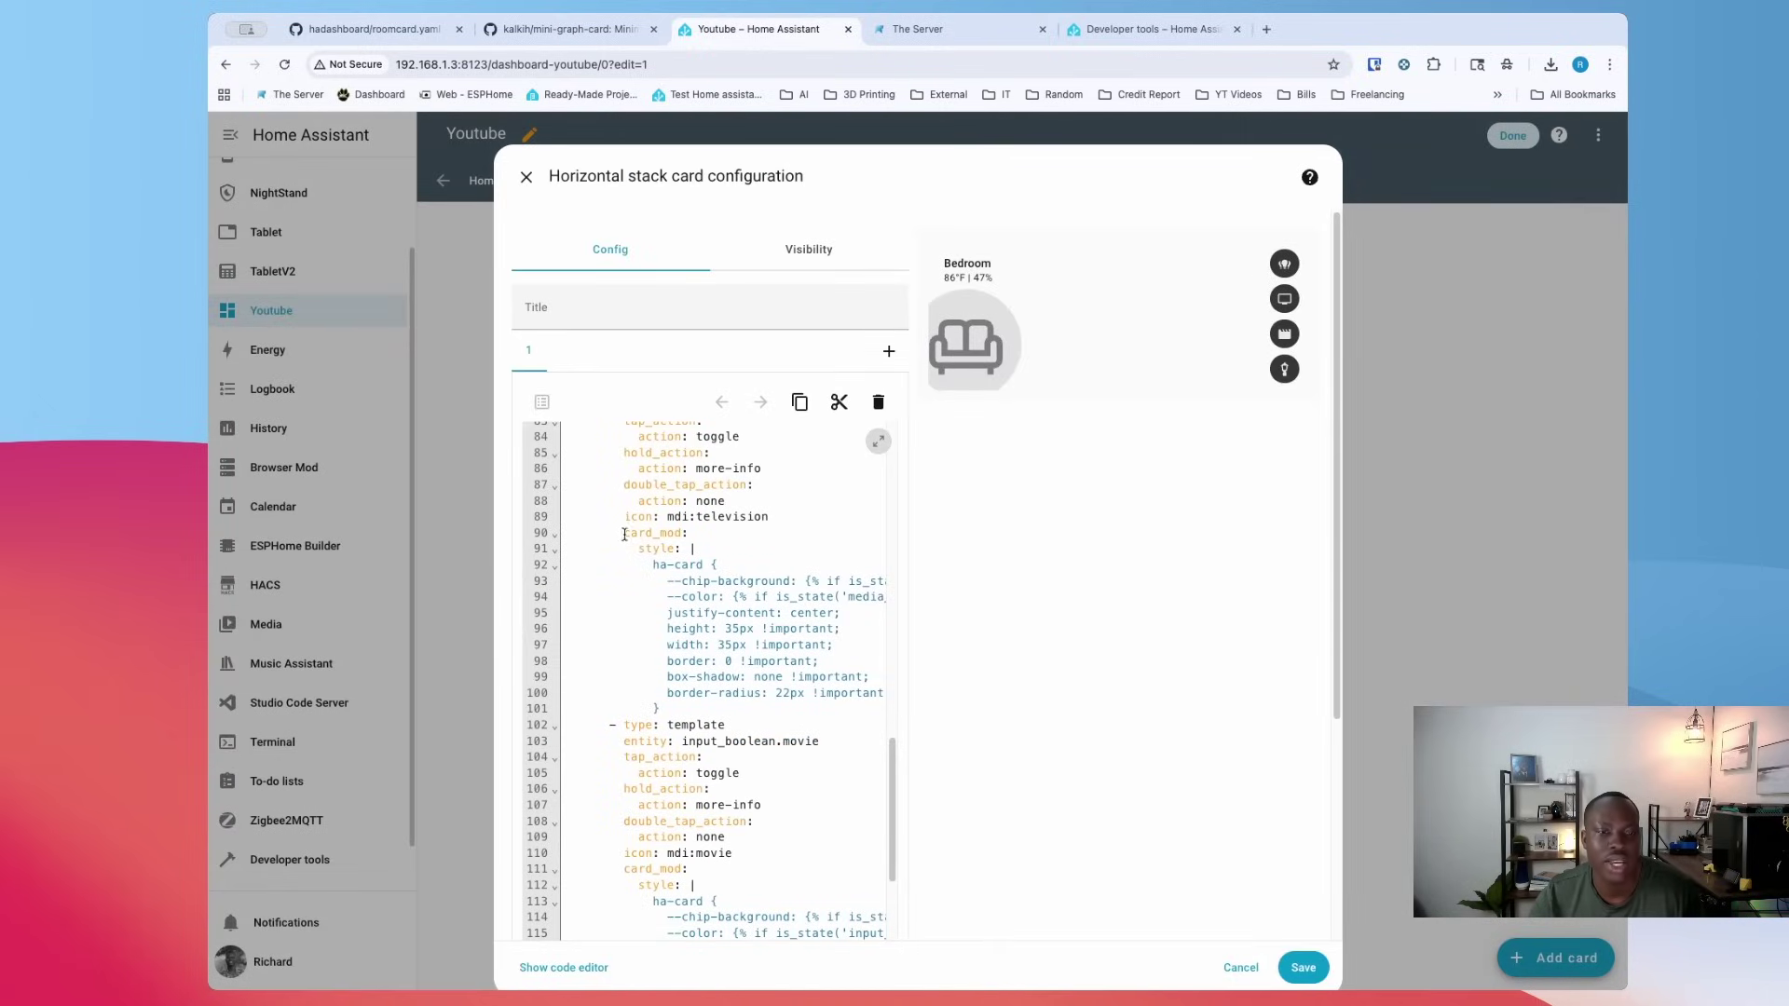
Duplicate the Bedroom card as a second stack card and retitle it Kitchen
{"action": "scroll", "coordinate": [641, 557], "scroll_direction": "down", "scroll_amount": 3}
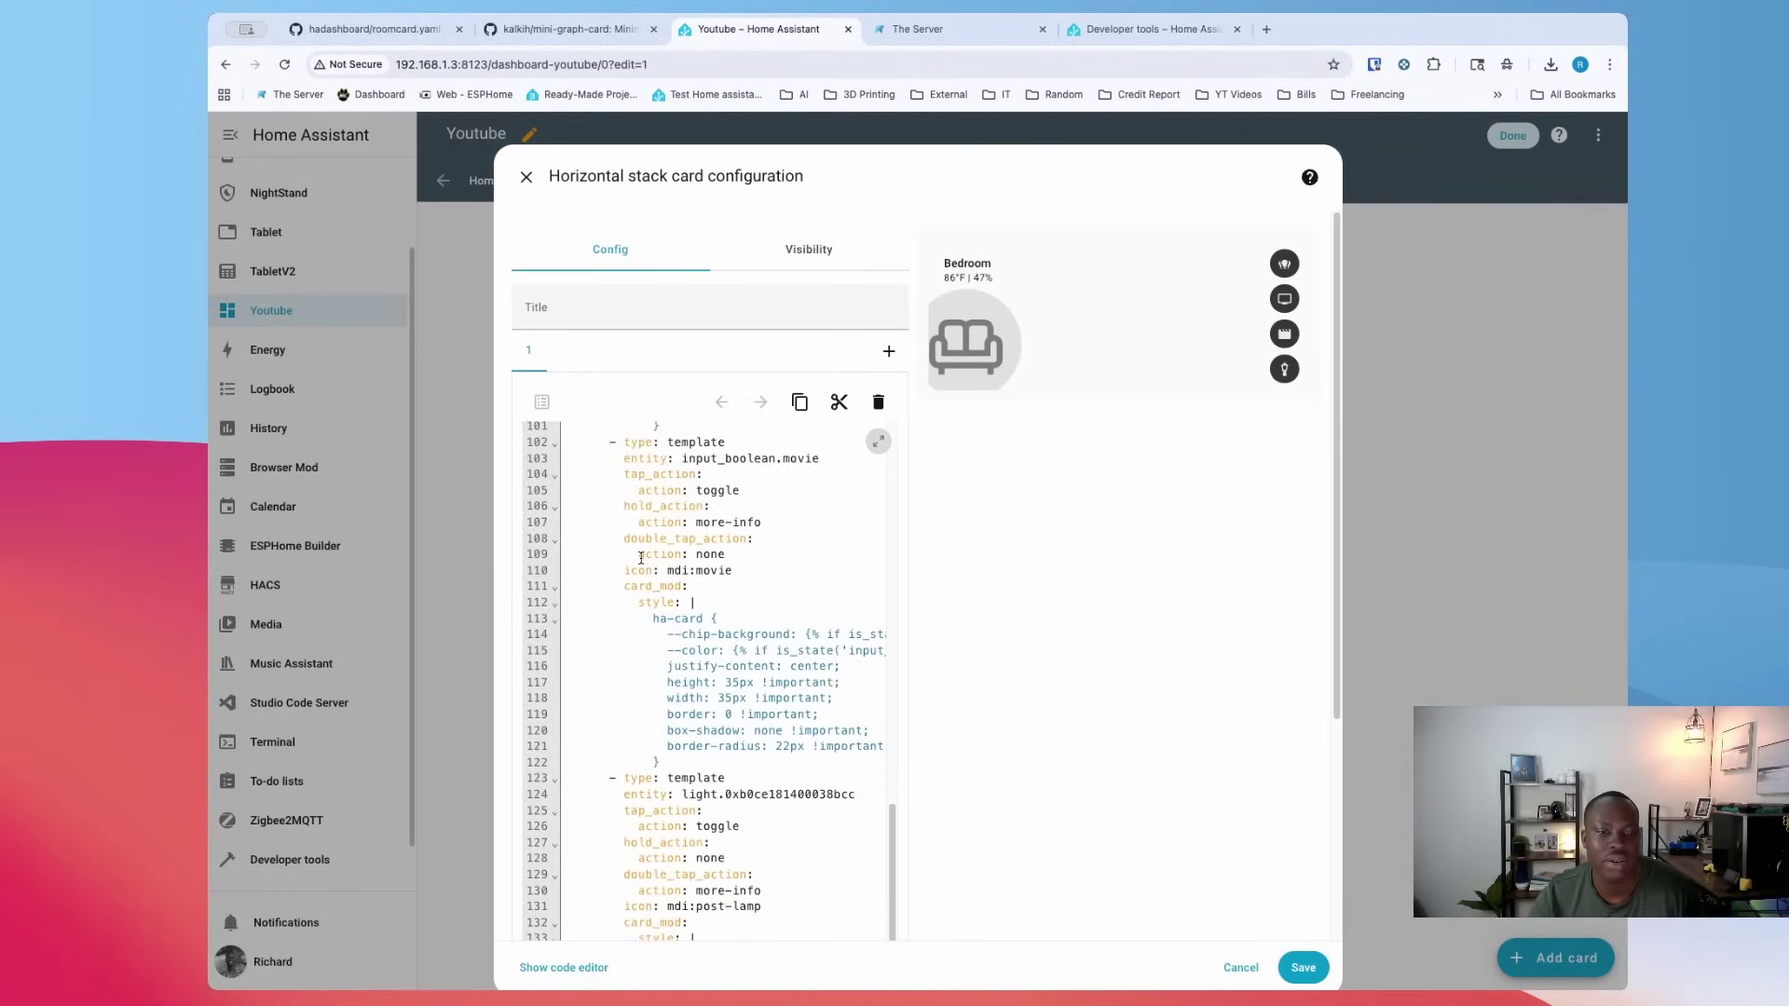
{"action": "left_click", "coordinate": [799, 402]}
{"action": "left_click", "coordinate": [888, 351]}
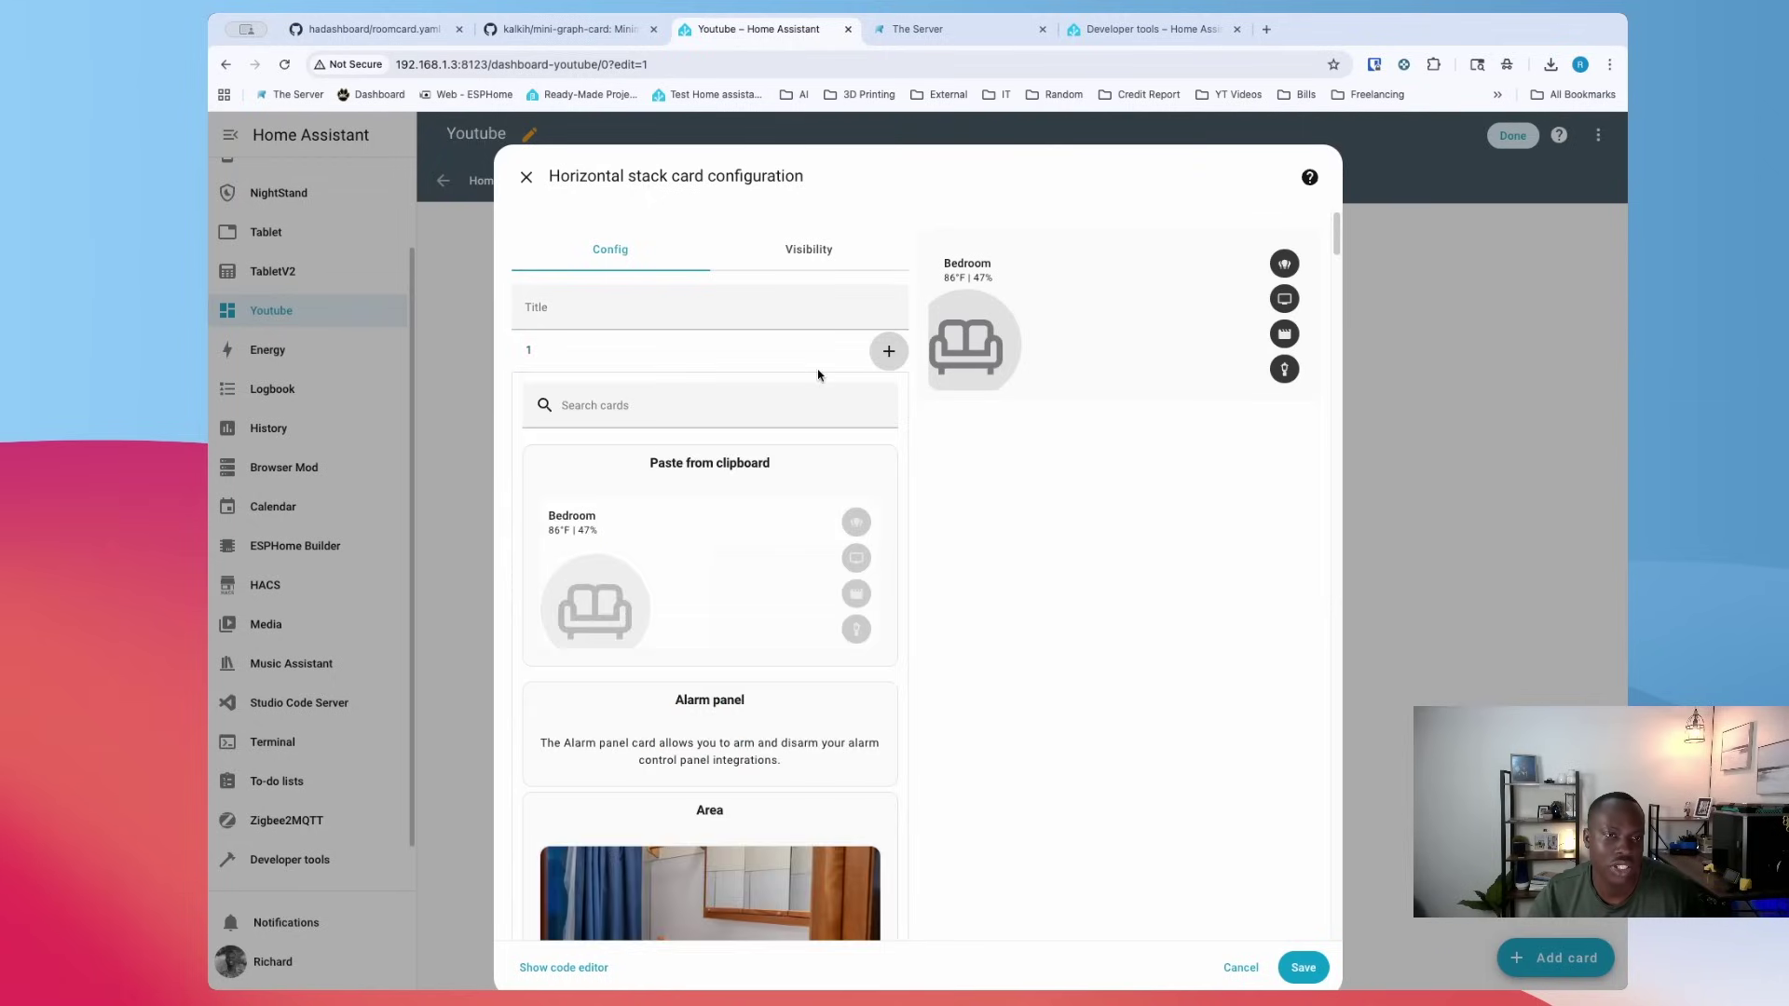
{"action": "left_click", "coordinate": [631, 502]}
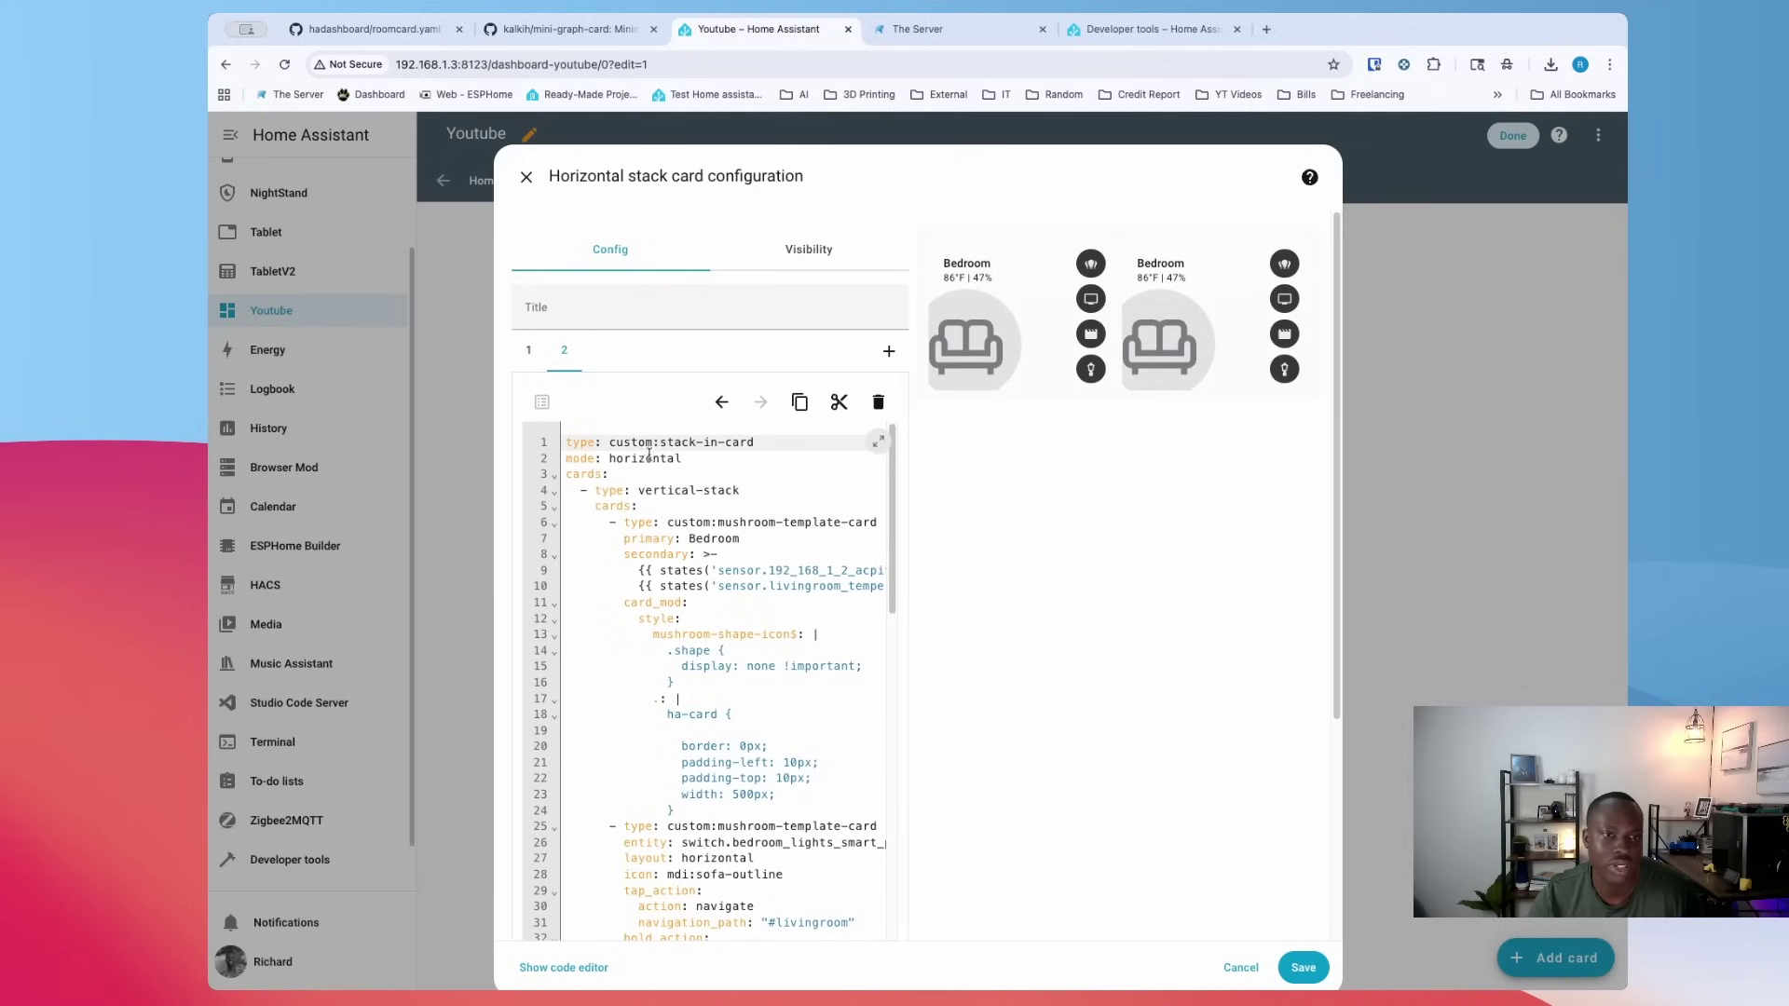
{"action": "double_click", "coordinate": [718, 539]}
{"action": "type", "text": "Kitchen"}
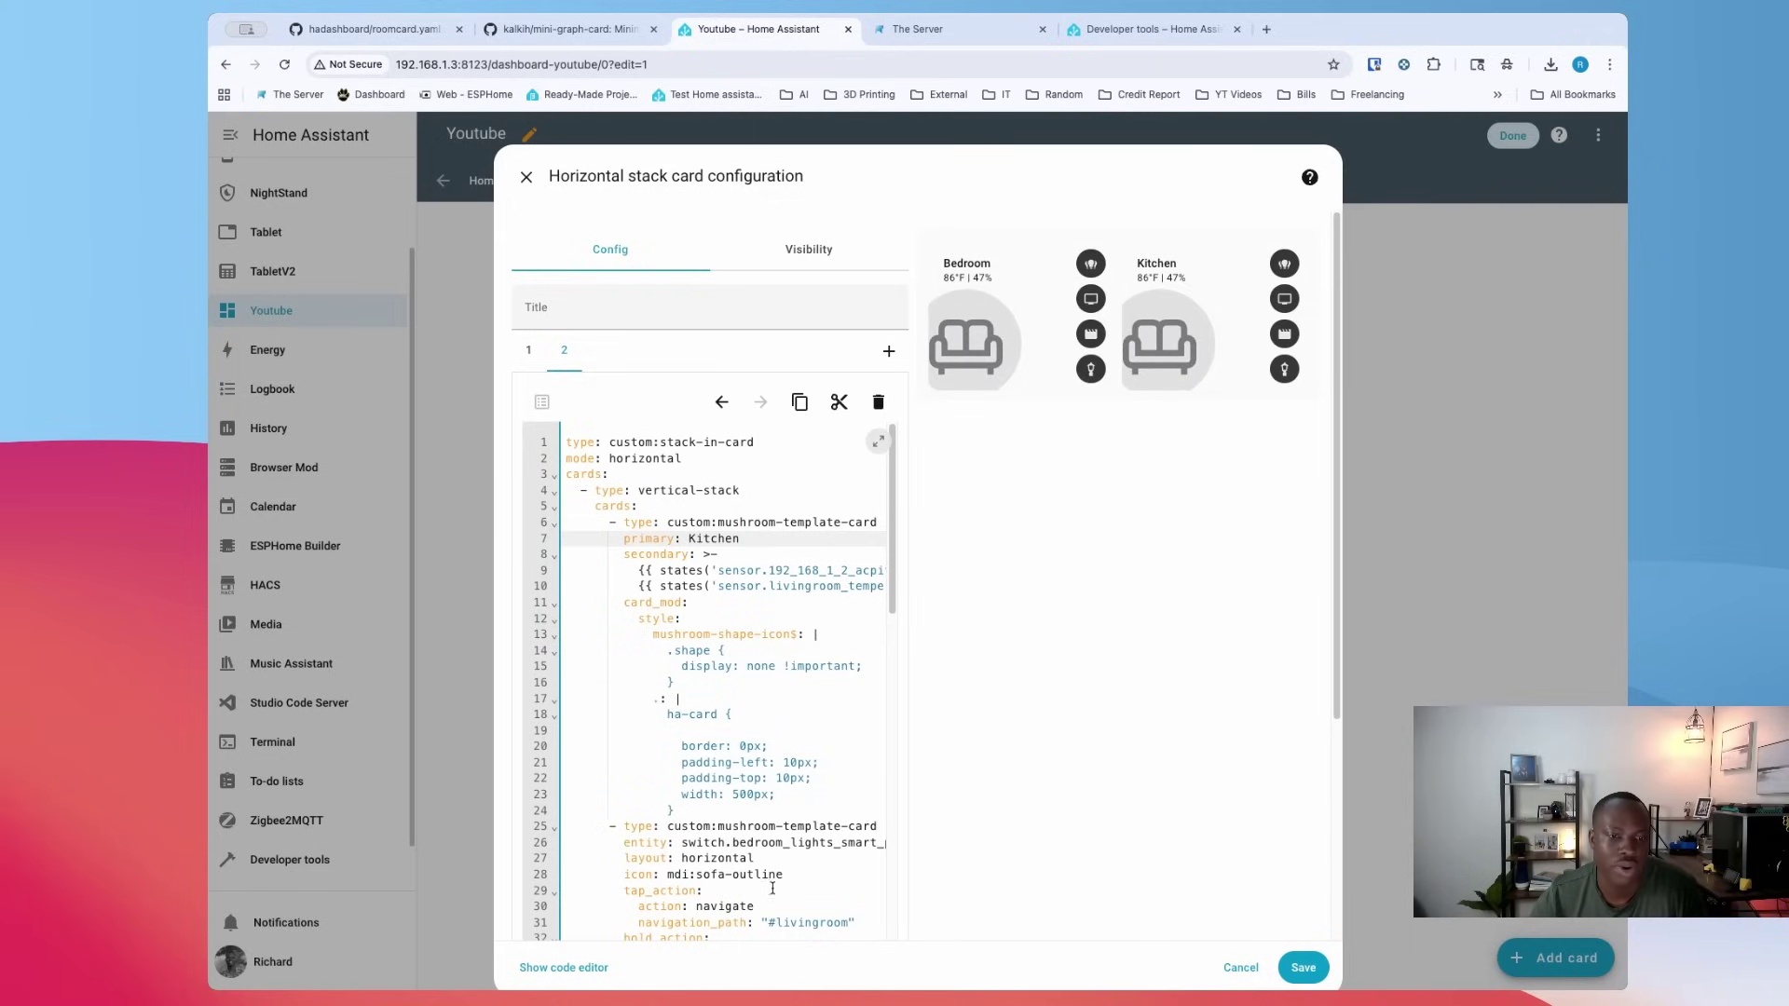
Set the Kitchen card icon to mdi:faucet and its colour #2973B2 to pink, then test by toggling a device
{"action": "left_click_drag", "start_coordinate": [783, 874], "coordinate": [705, 878]}
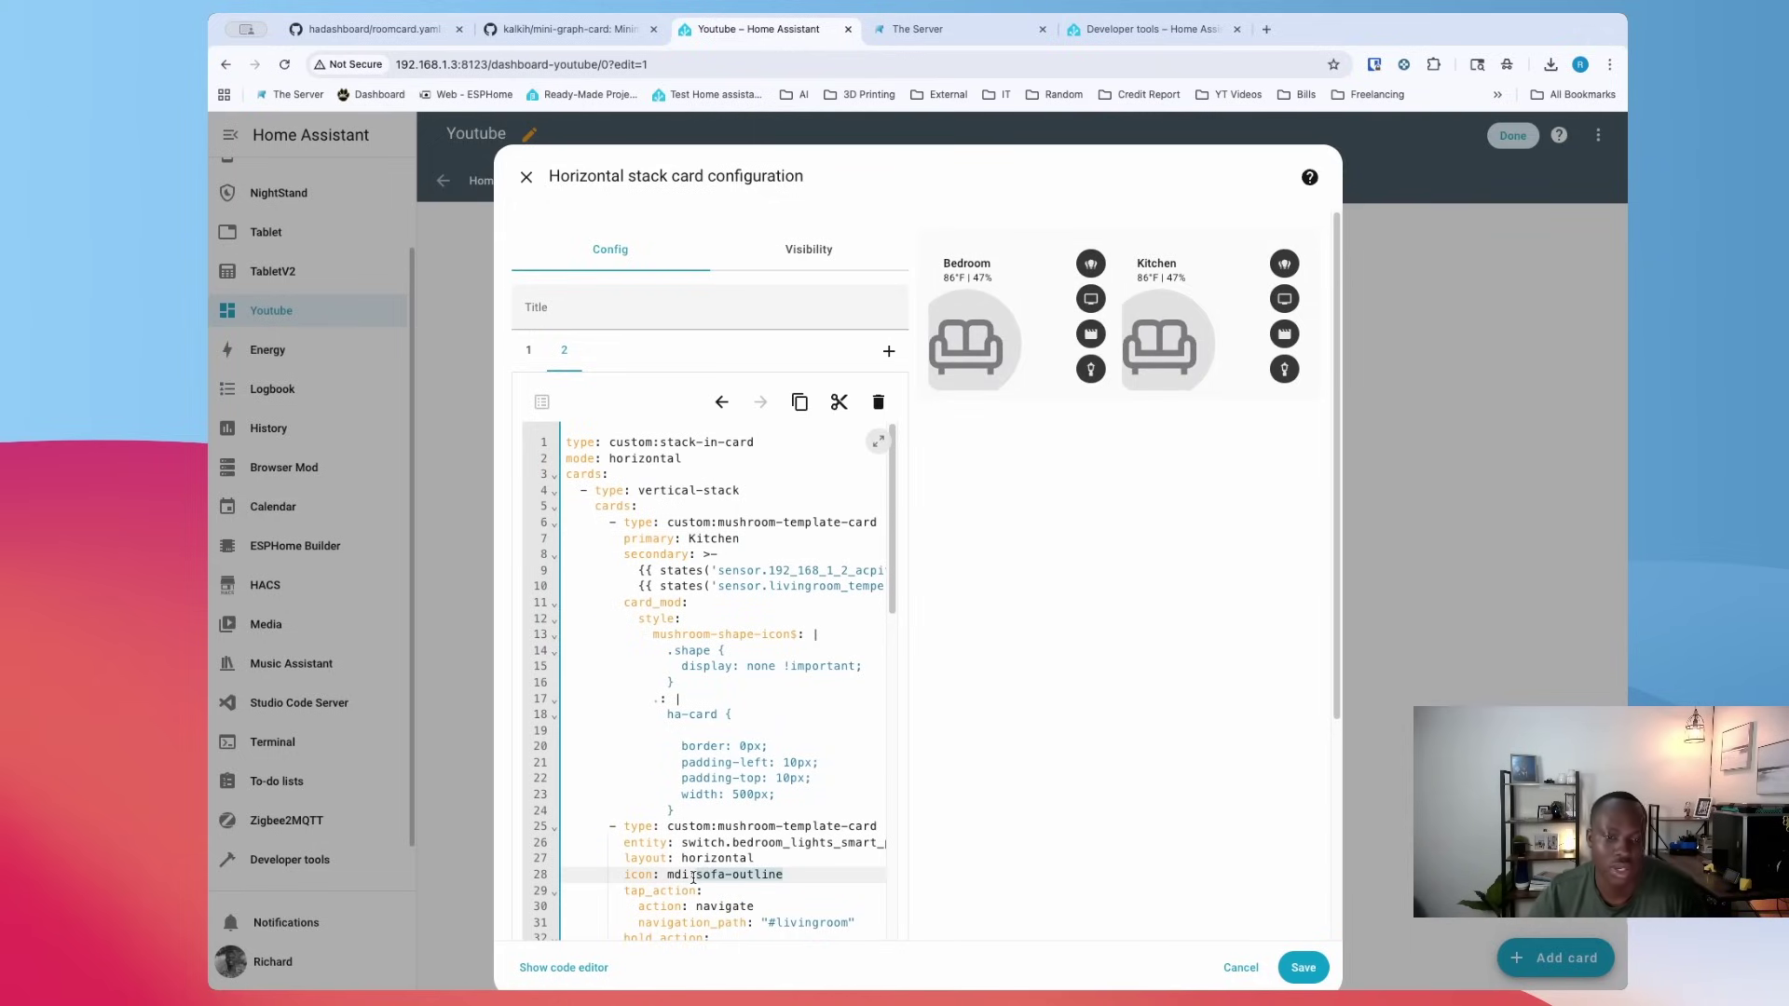
{"action": "type", "text": "fau"}
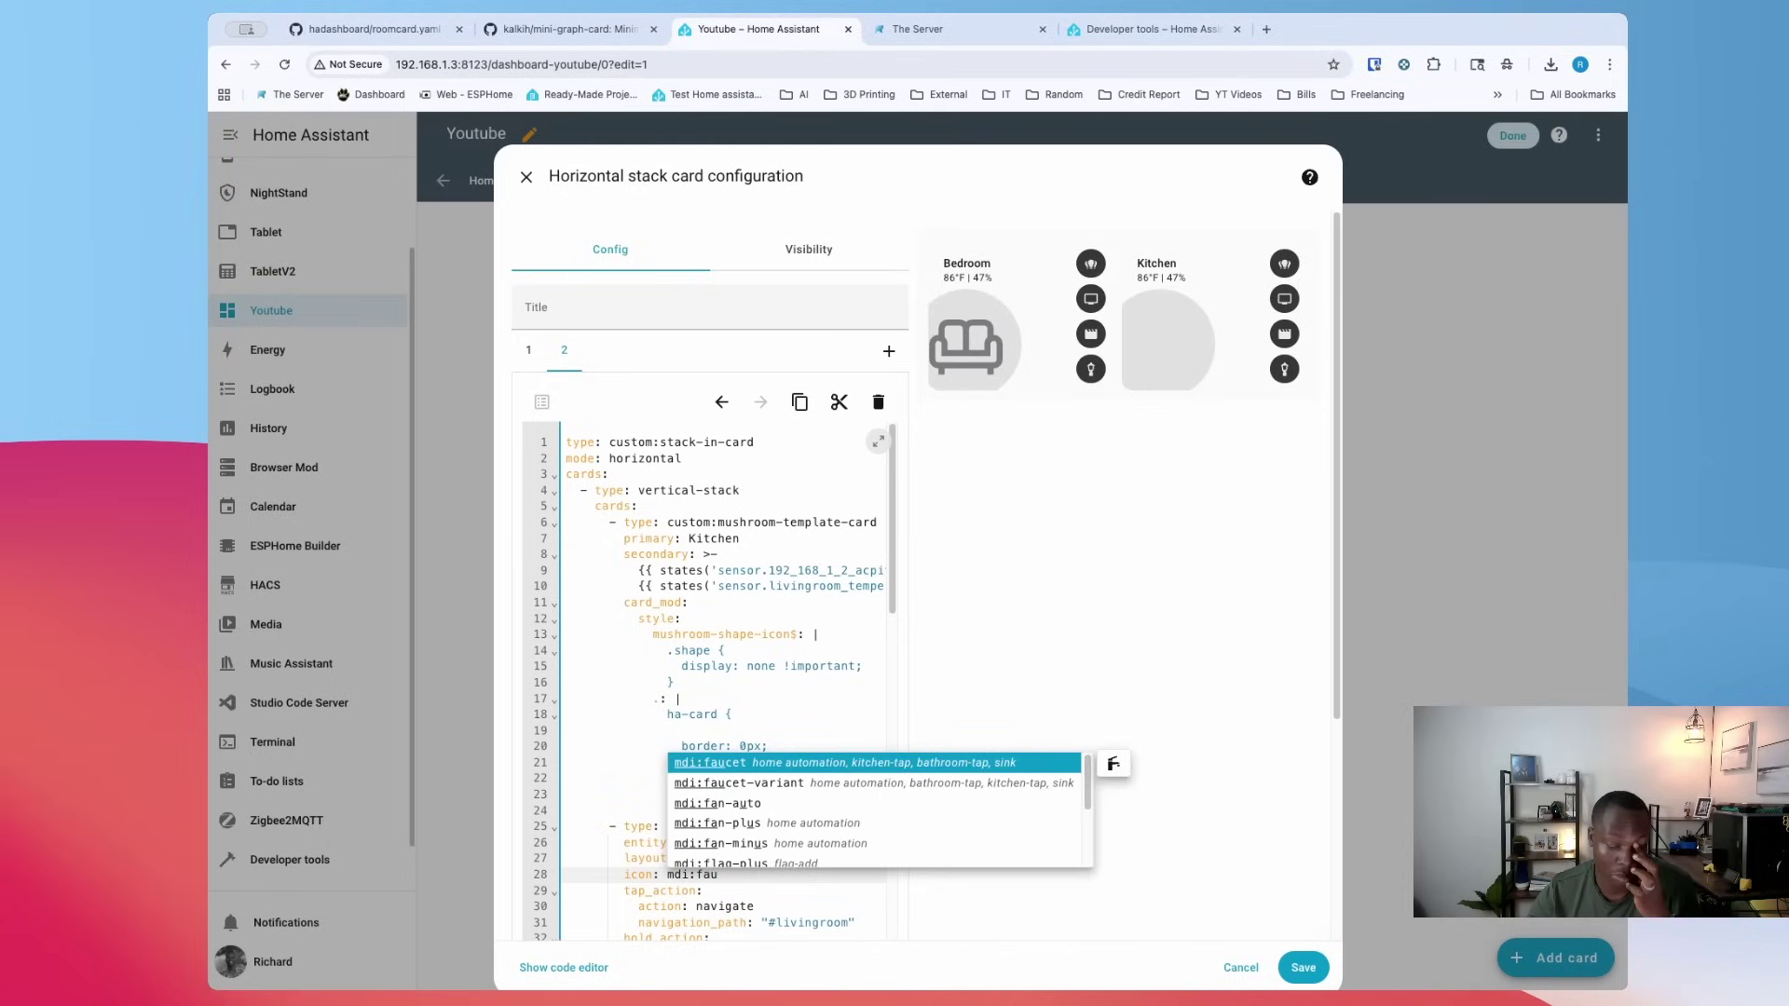
{"action": "key", "text": "Return"}
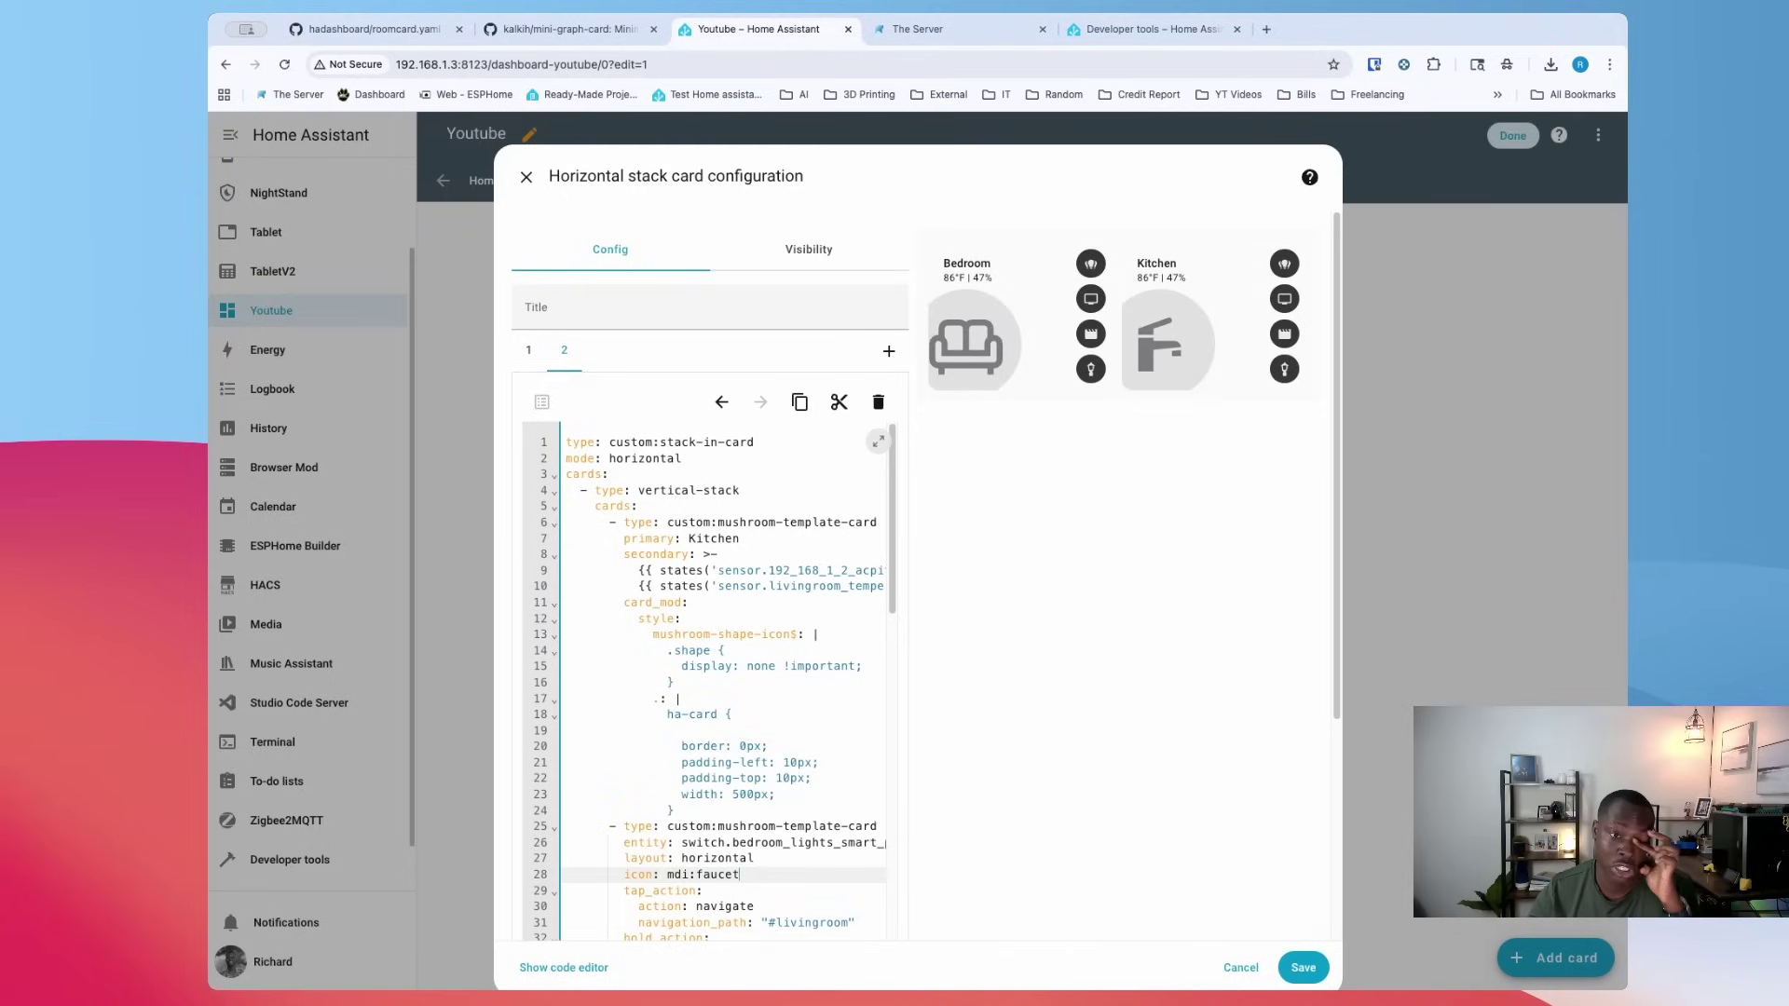
{"action": "scroll", "coordinate": [803, 827], "scroll_direction": "down", "scroll_amount": 5}
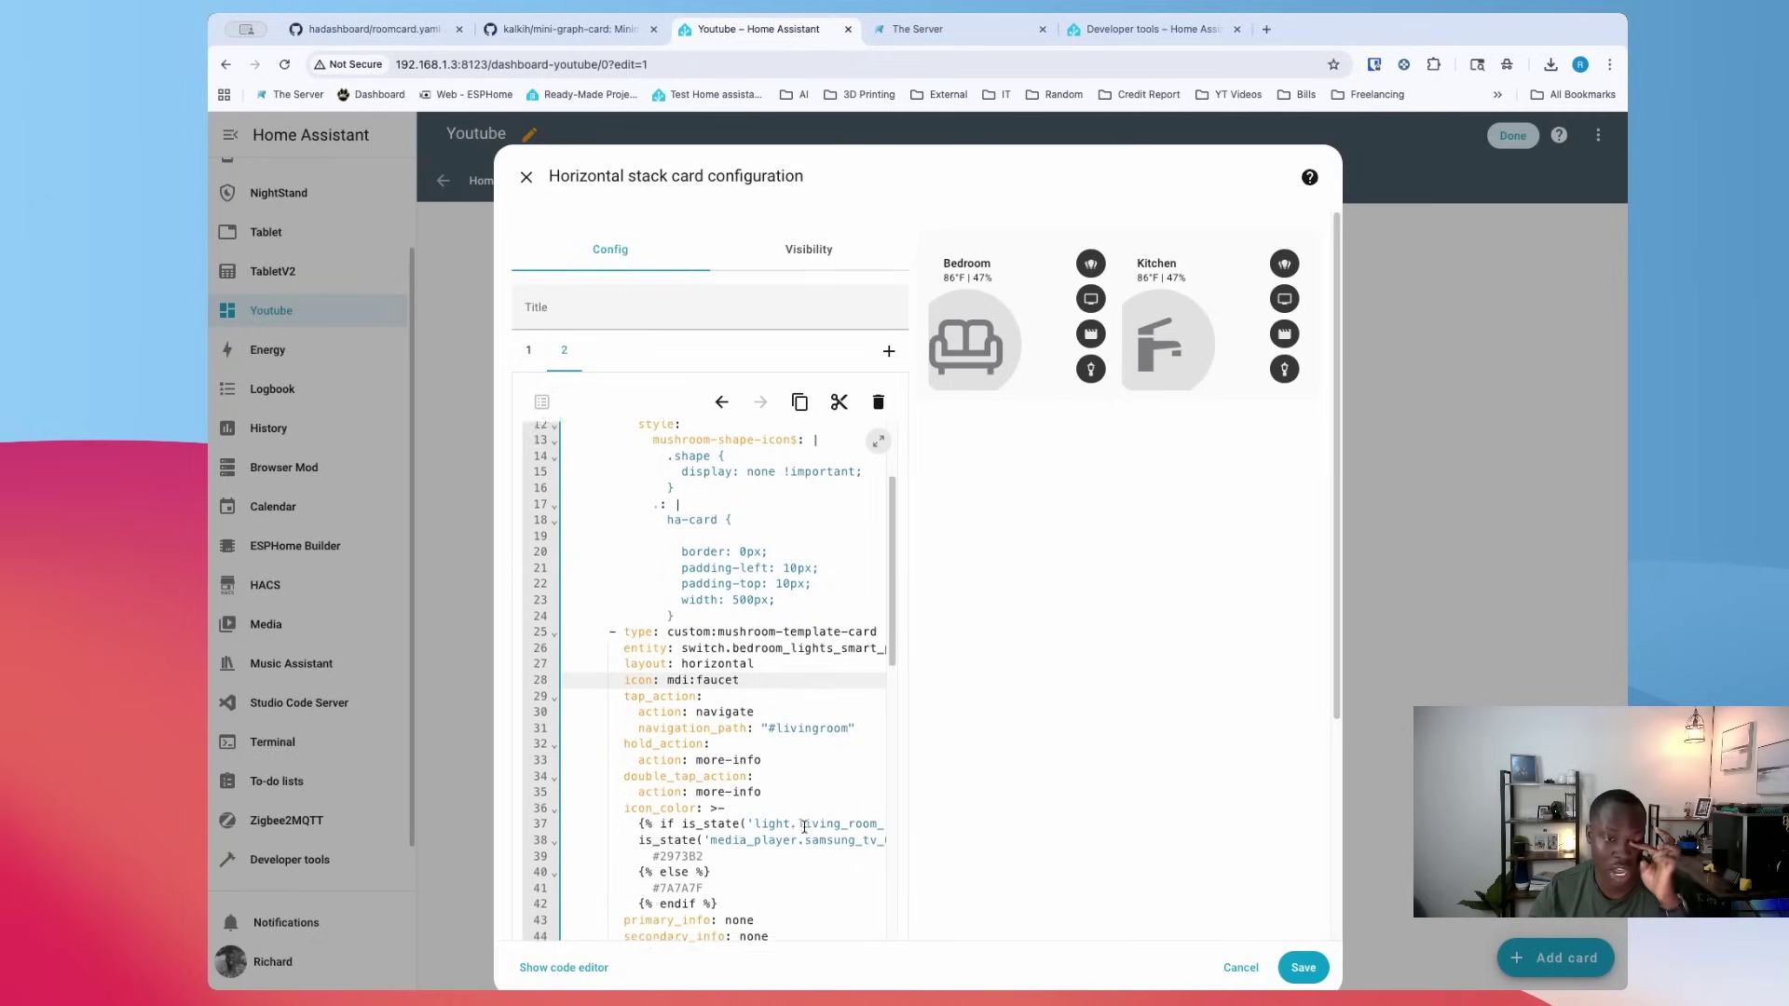
{"action": "left_click_drag", "start_coordinate": [652, 846], "coordinate": [700, 844]}
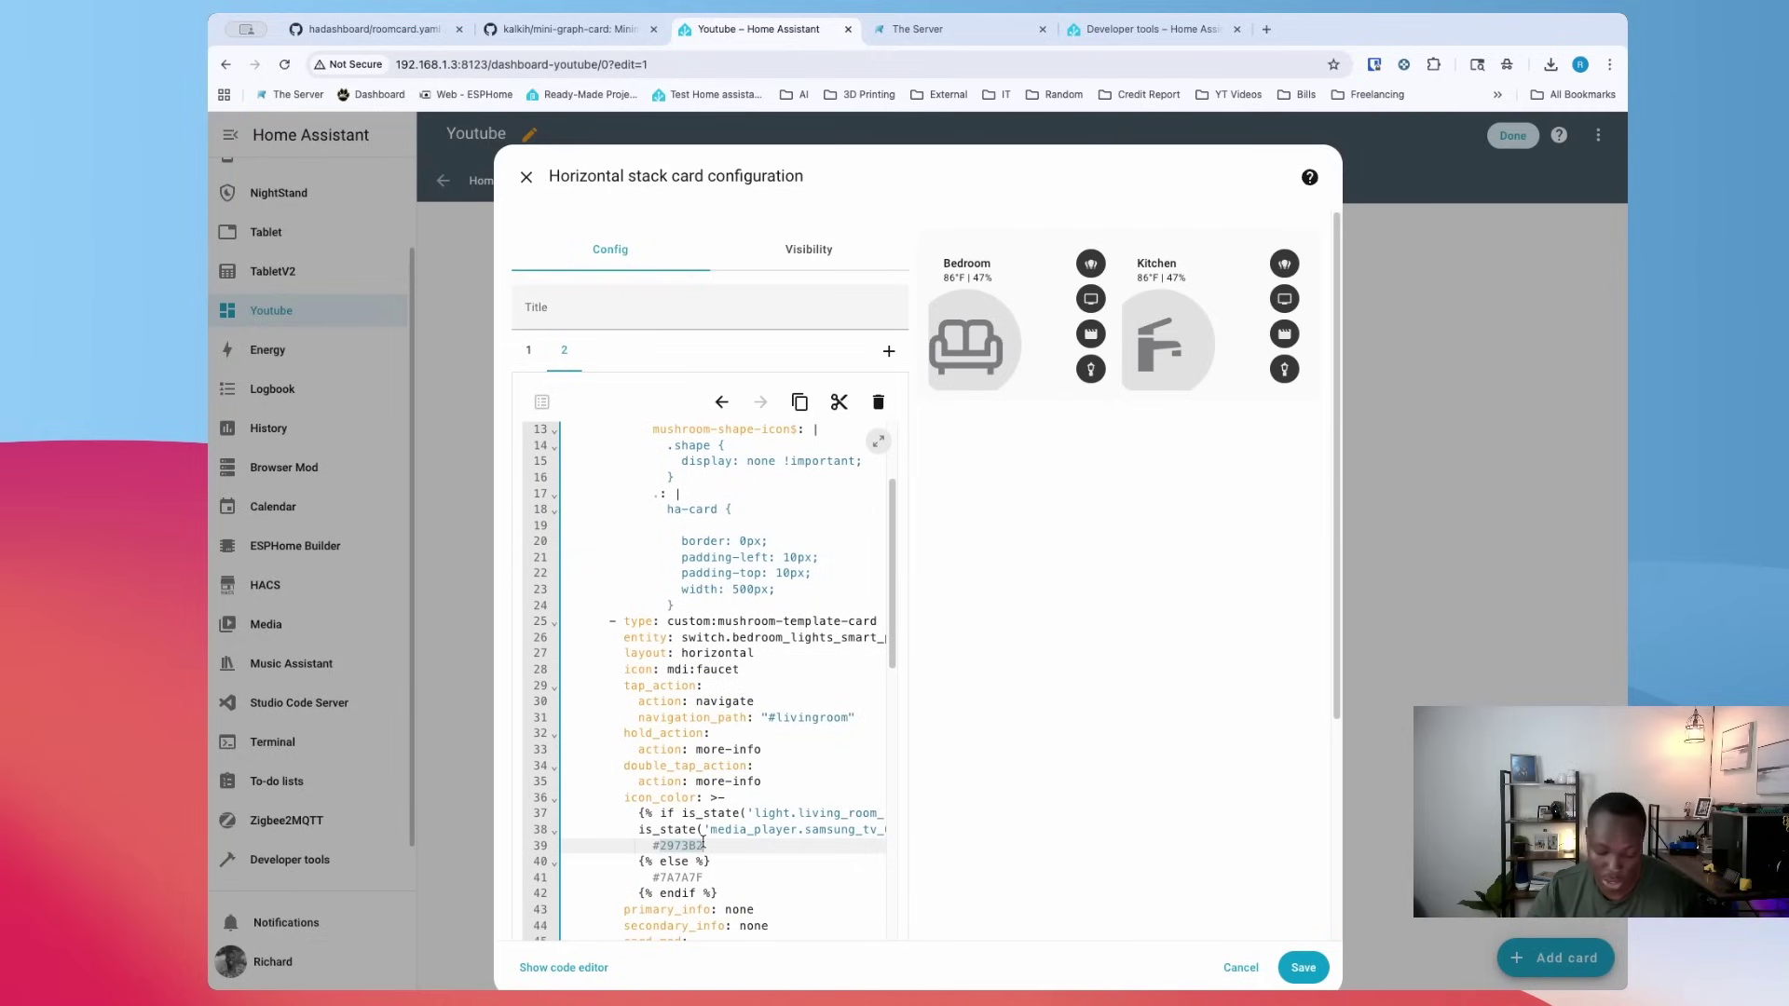
{"action": "key", "text": "BackSpace"}
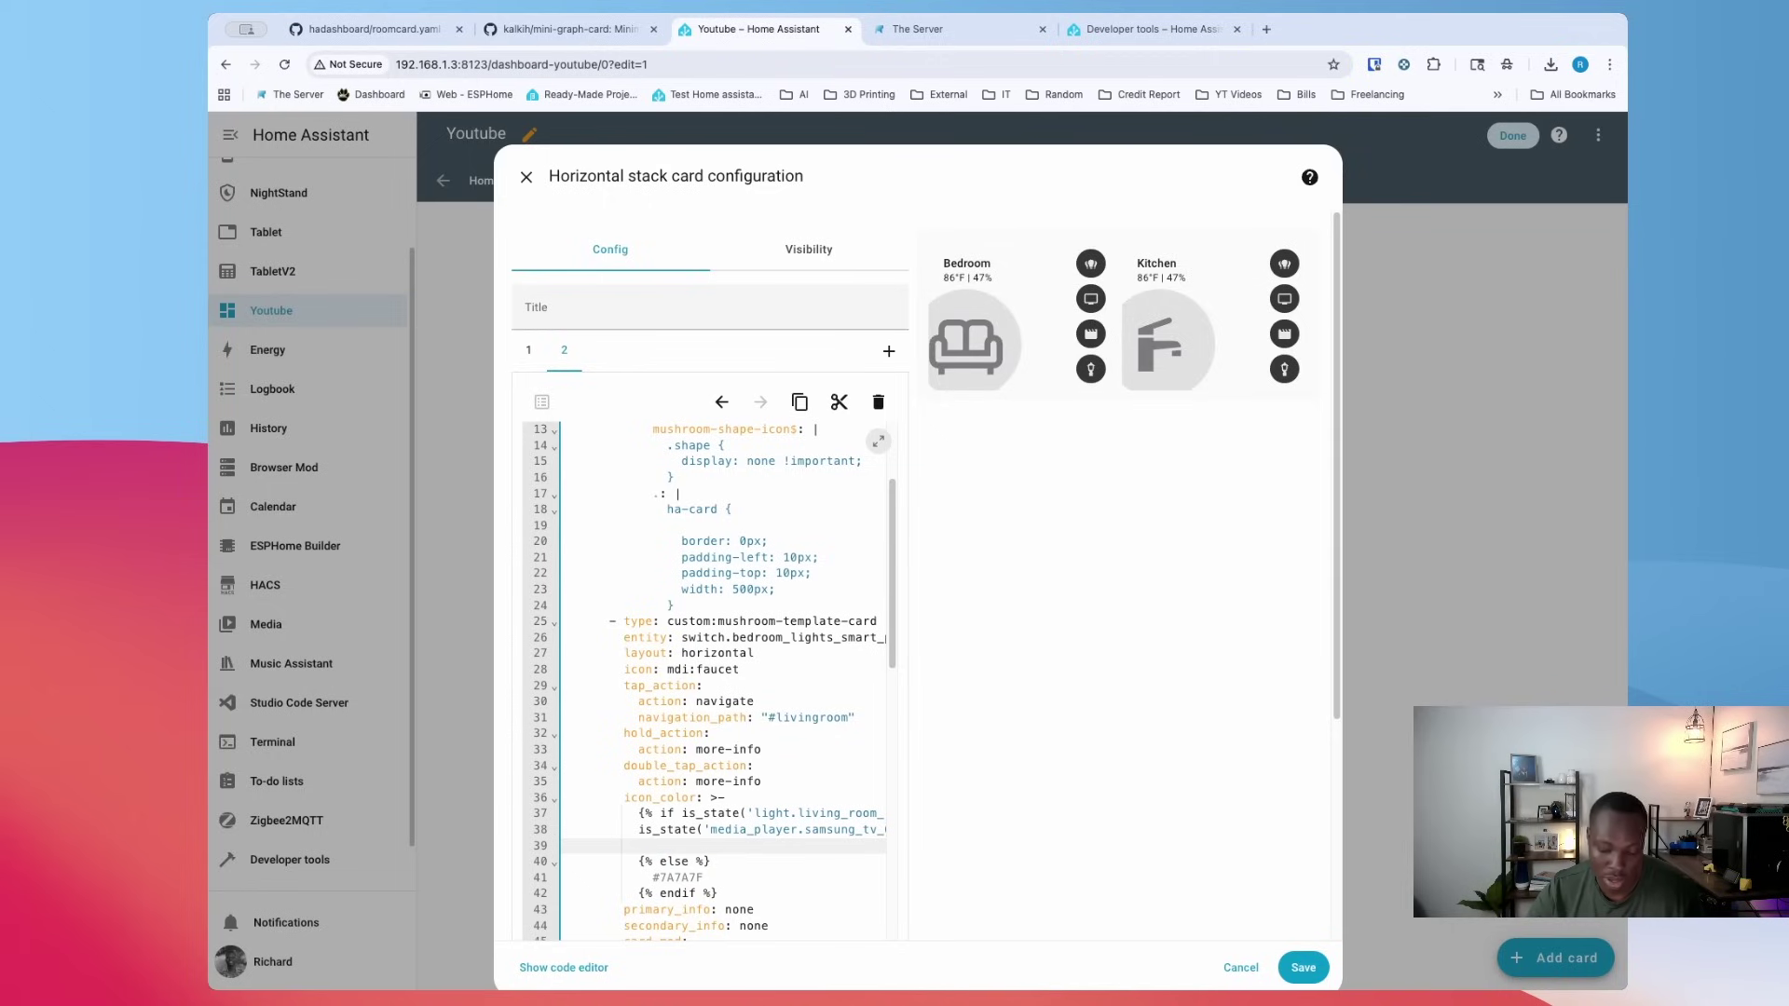
{"action": "type", "text": "pink"}
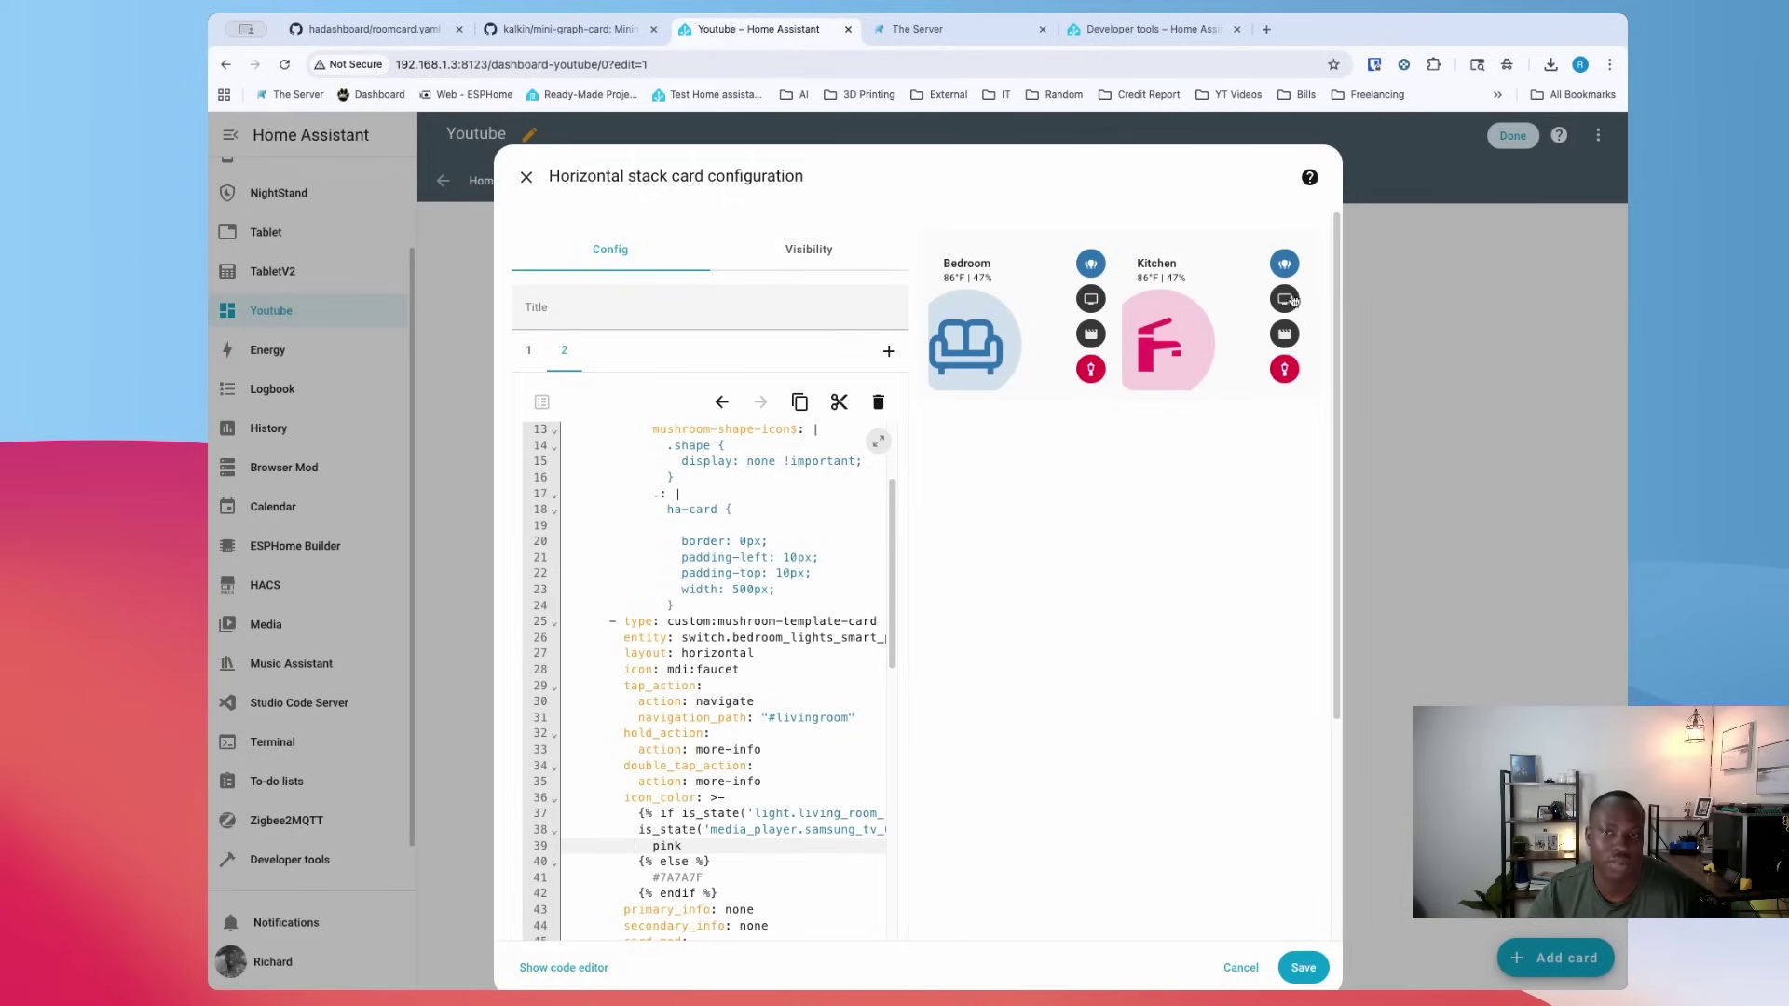
{"action": "left_click", "coordinate": [1286, 264]}
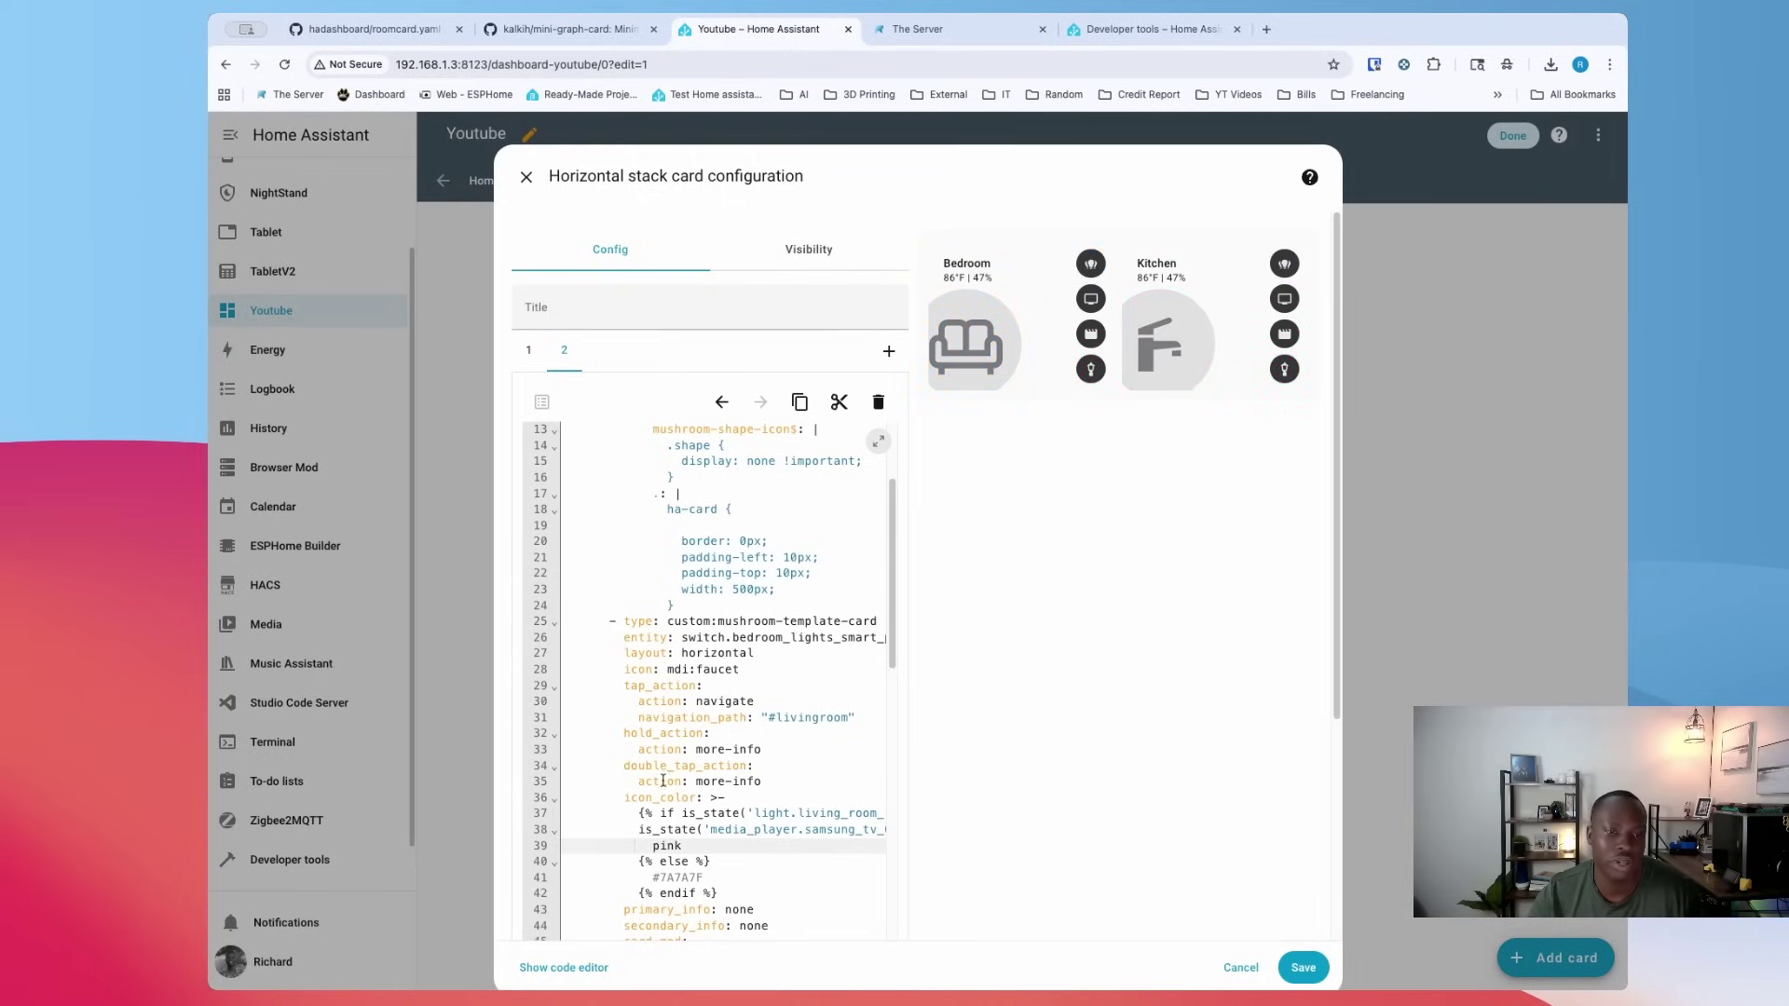
{"action": "scroll", "coordinate": [662, 781], "scroll_direction": "down", "scroll_amount": 15}
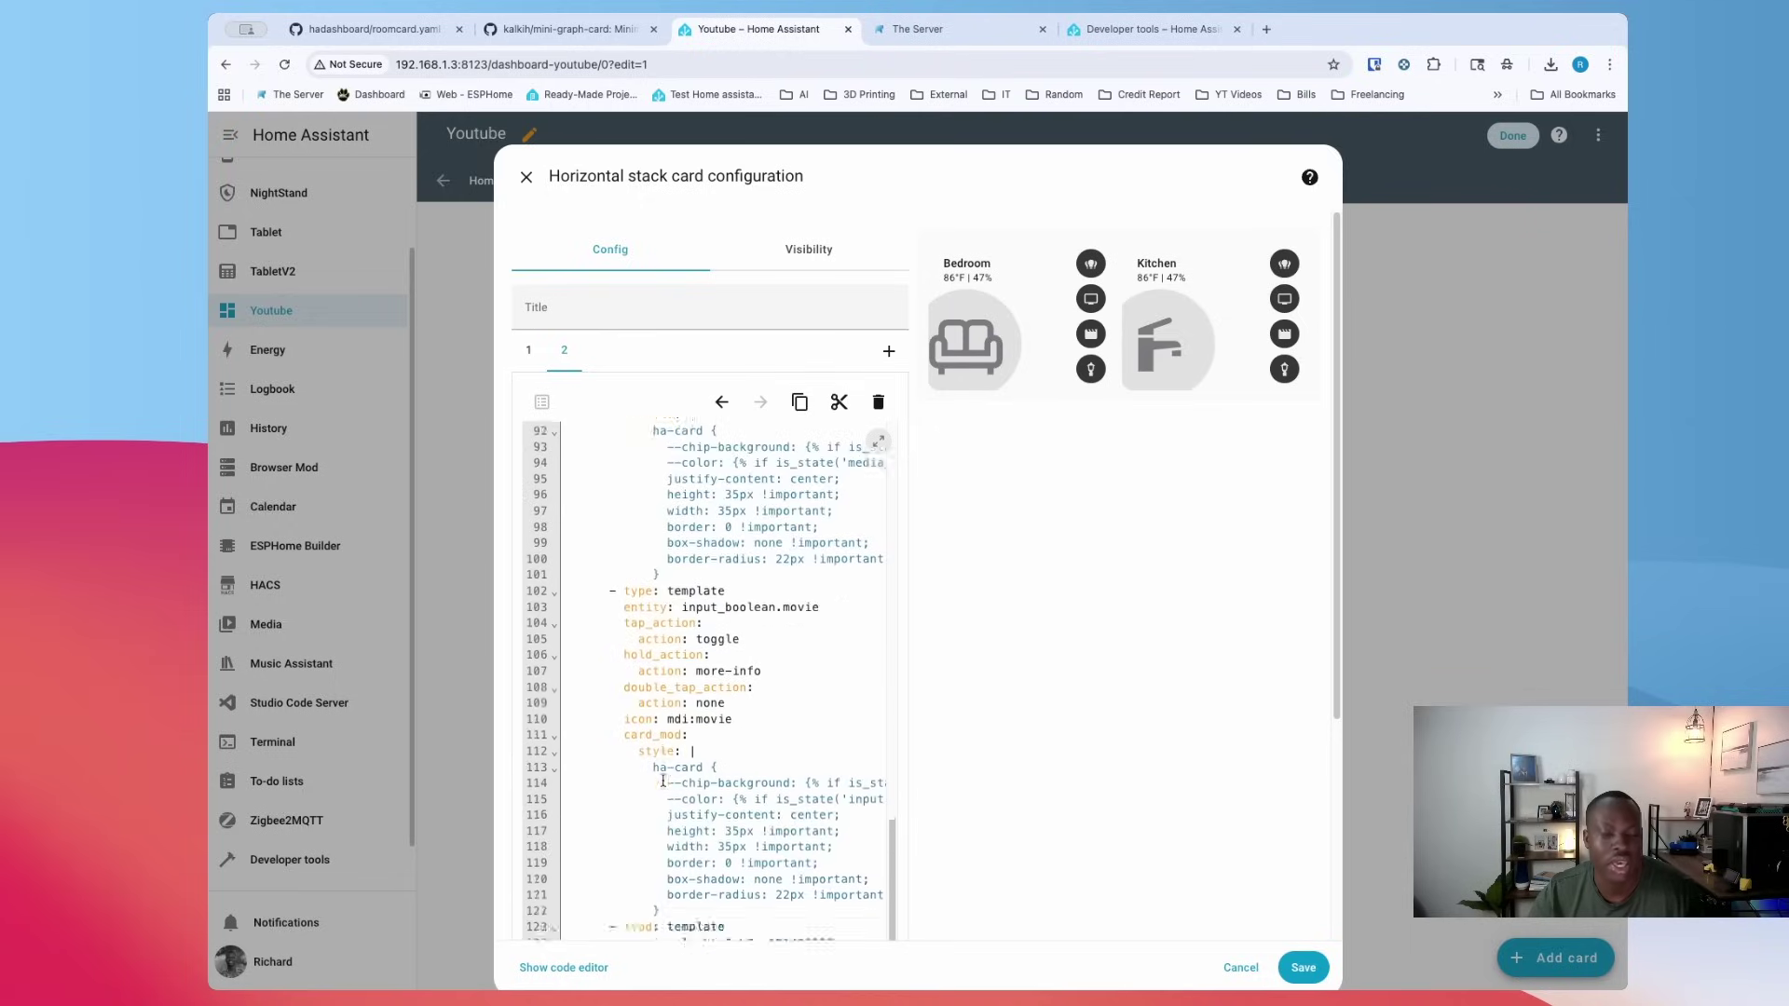
Discard the room card draft and open newdash.yaml in the hadashboard GitHub repository
{"action": "left_click", "coordinate": [529, 177]}
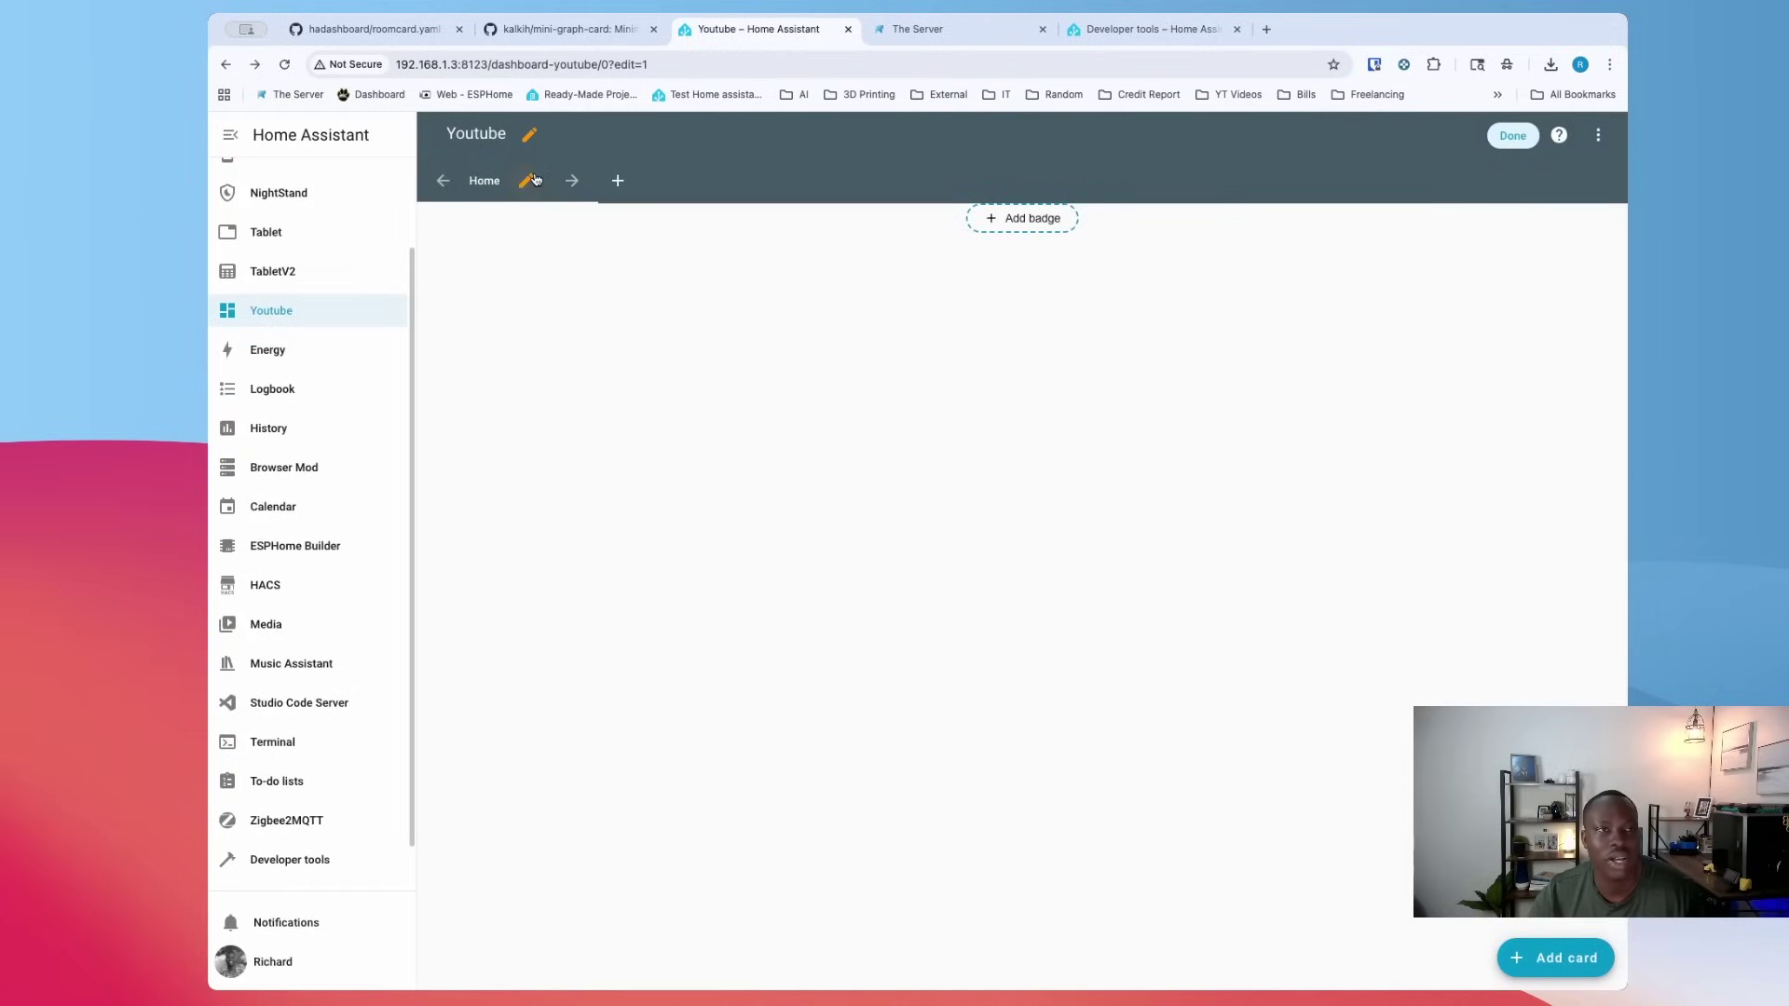
{"action": "left_click", "coordinate": [359, 28]}
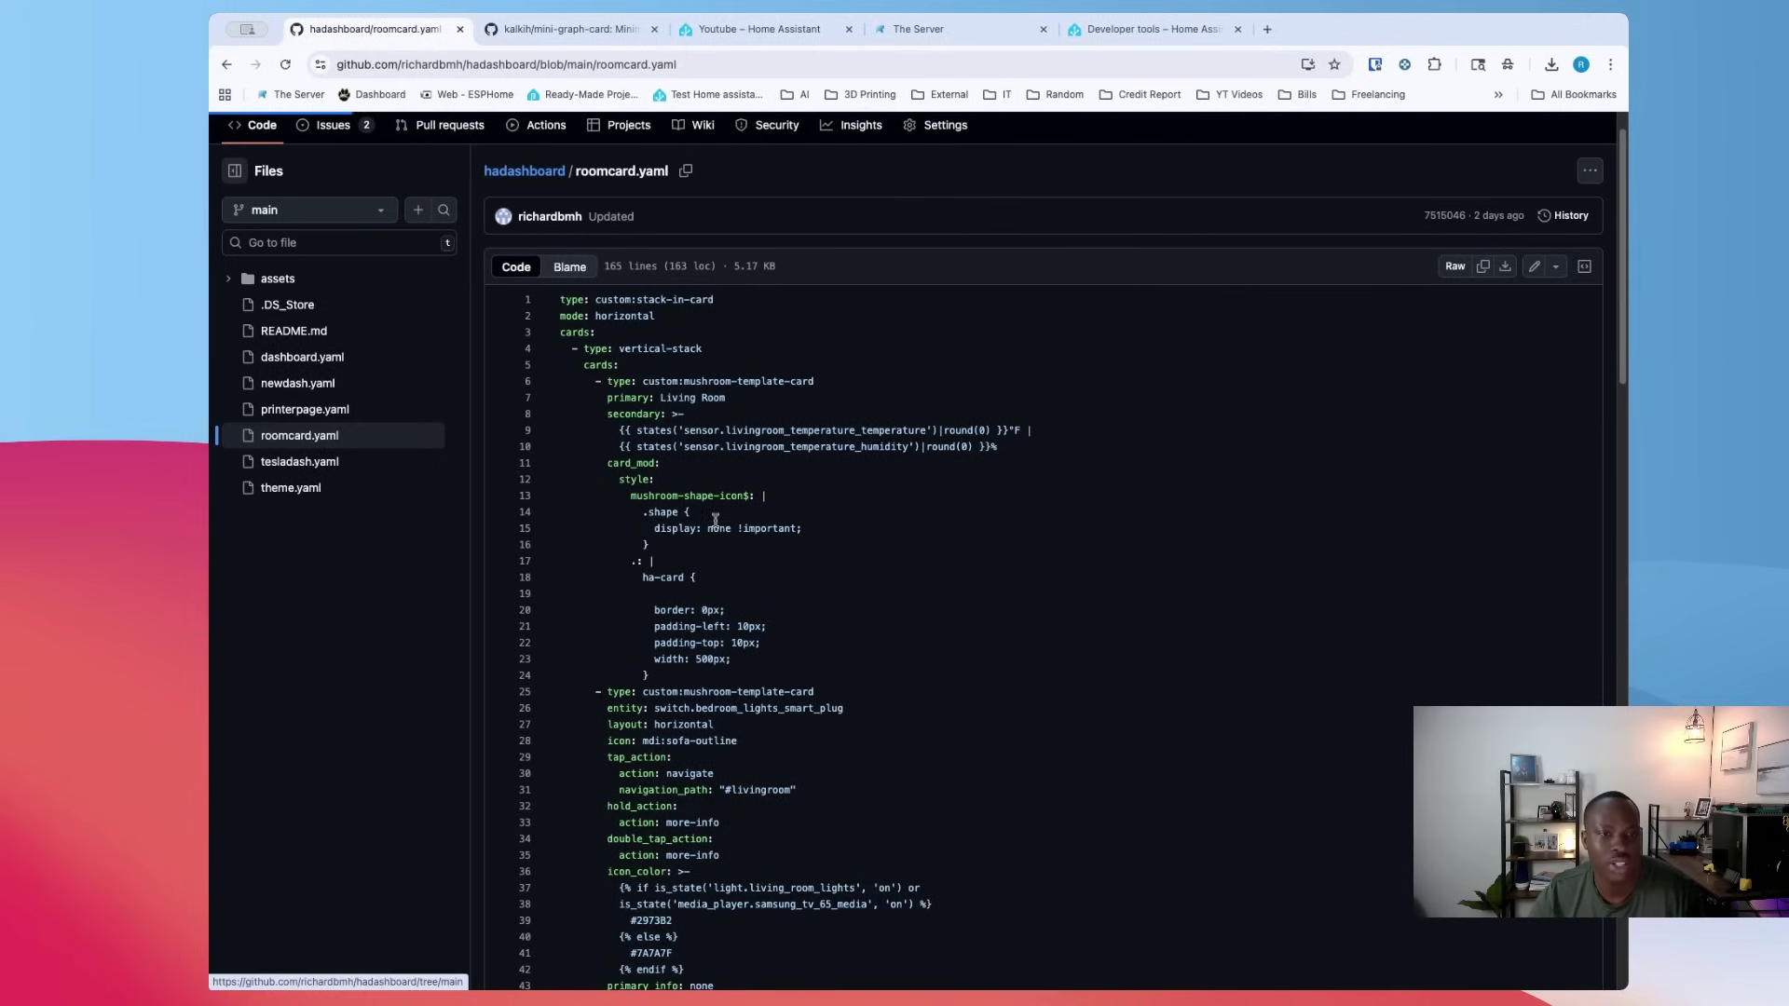
{"action": "scroll", "coordinate": [715, 522], "scroll_direction": "left", "scroll_amount": 5}
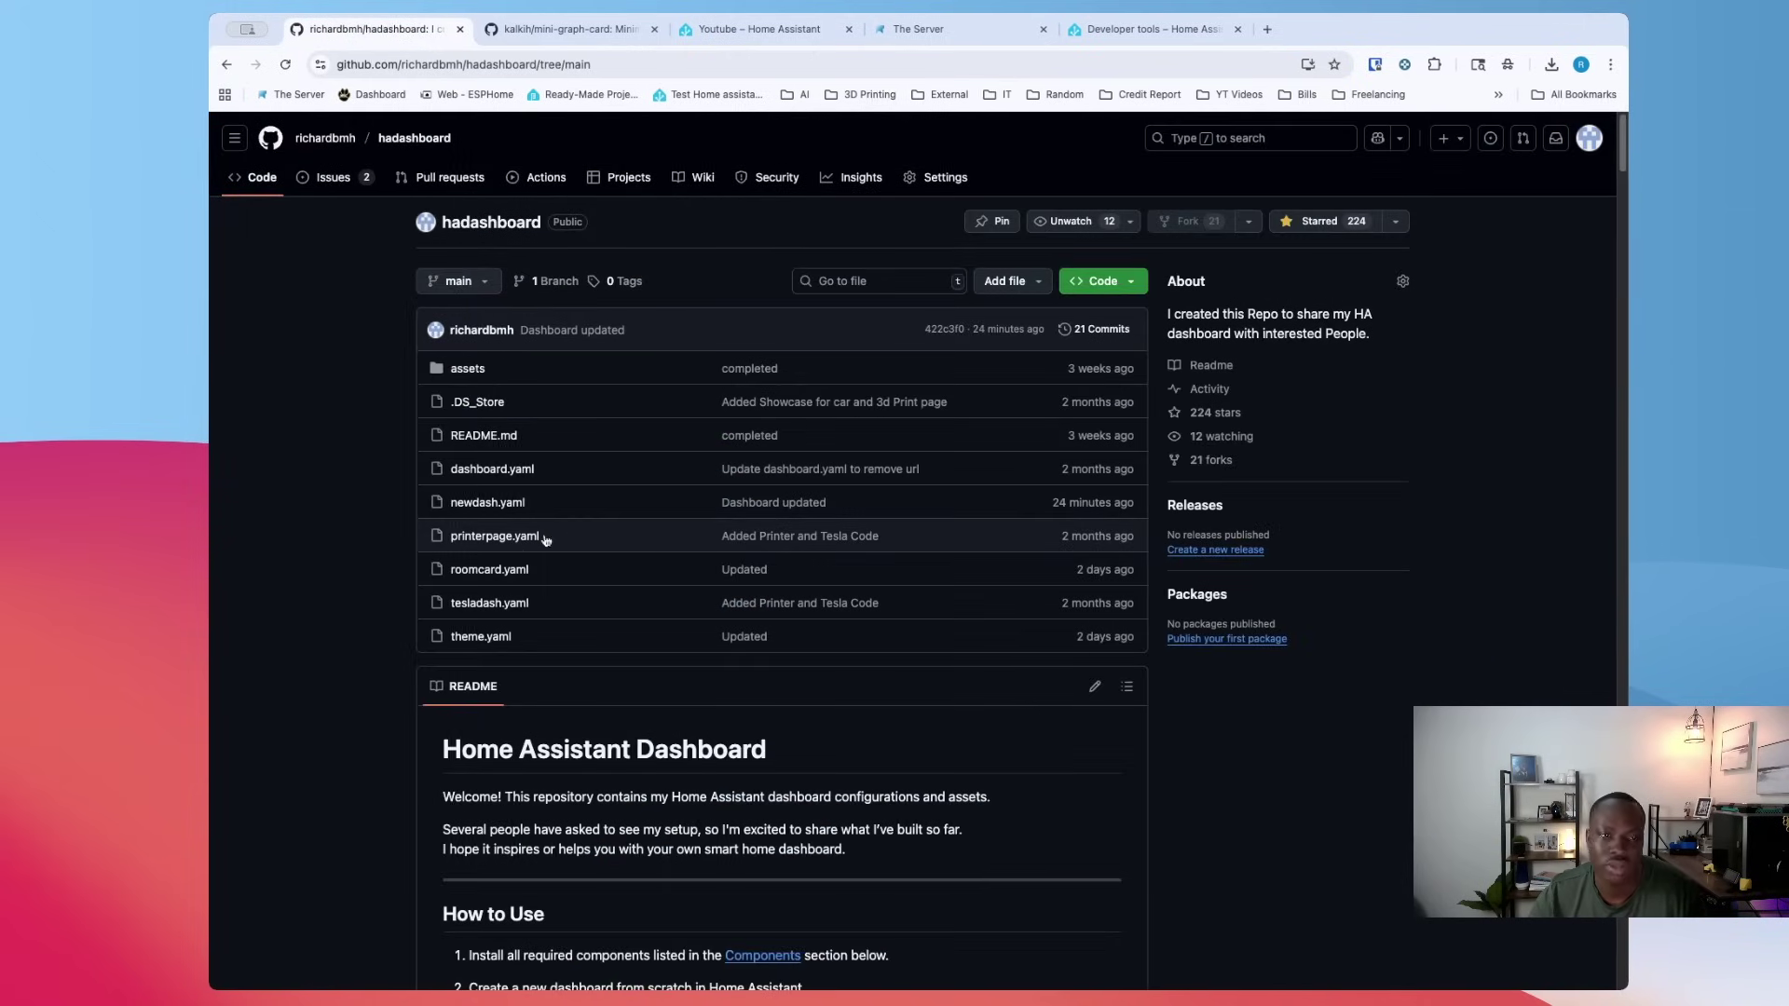
{"action": "left_click", "coordinate": [487, 503]}
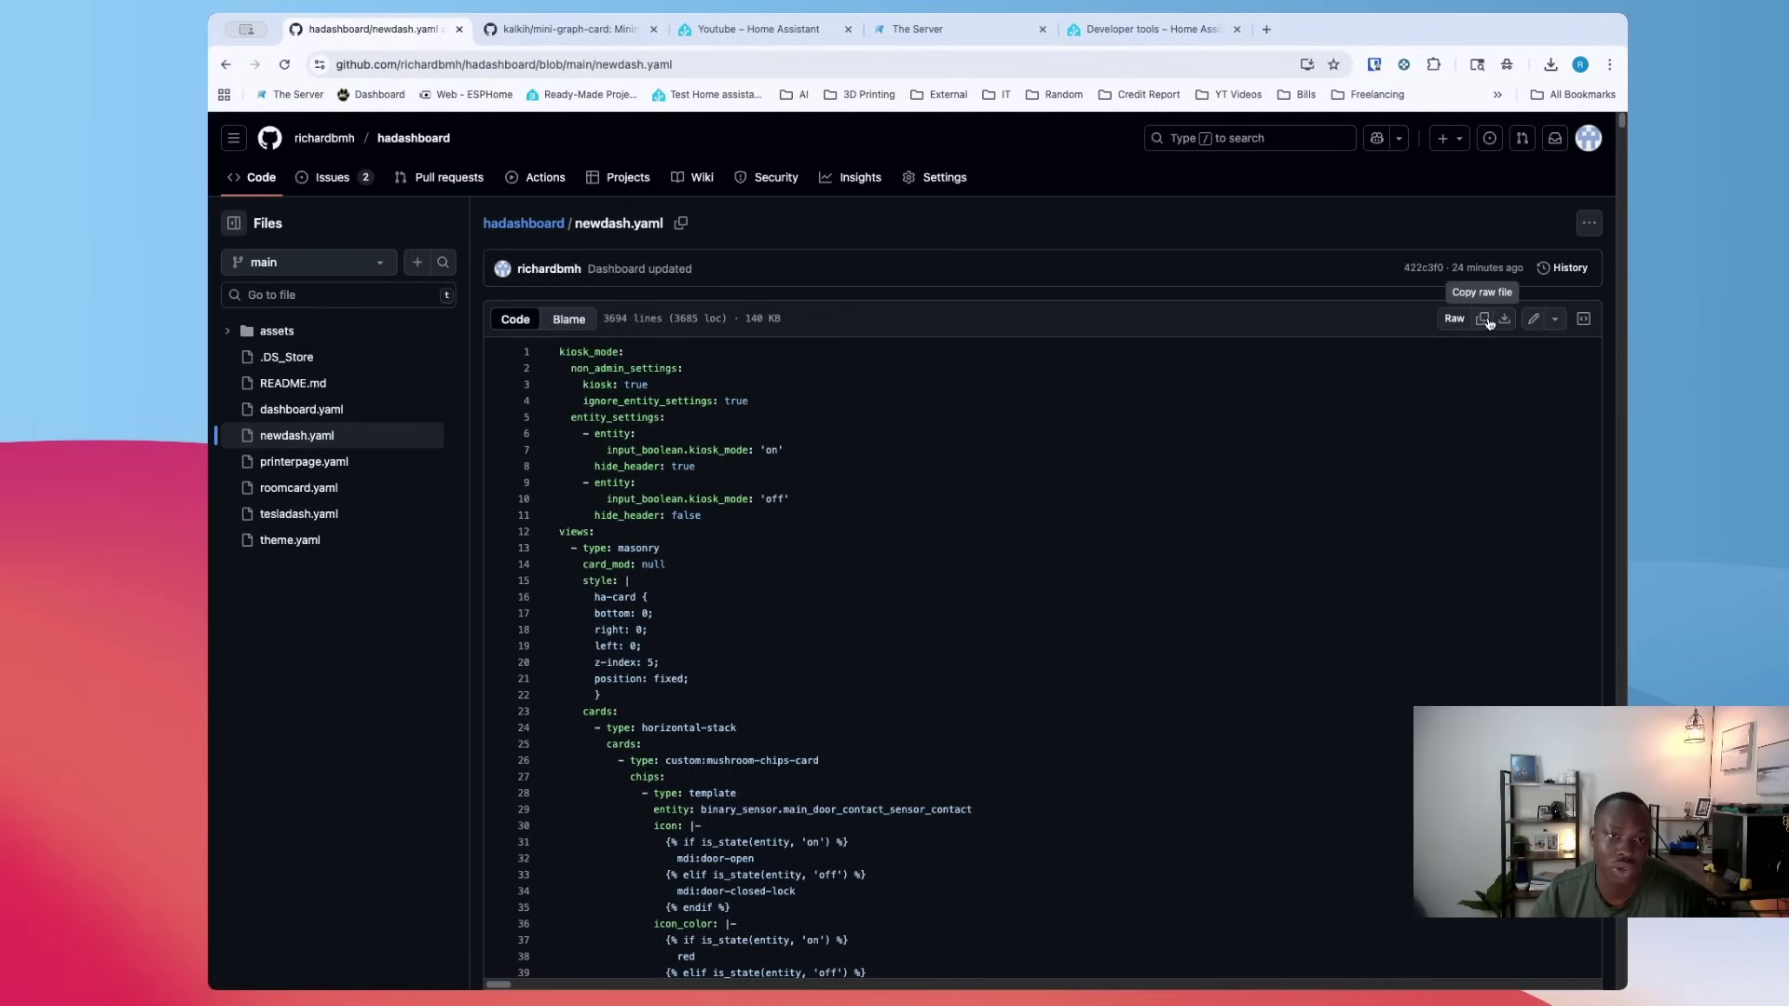
Copy the full 3694-line newdash.yaml raw file and return to Home Assistant
{"action": "scroll", "coordinate": [819, 692], "scroll_direction": "down", "scroll_amount": 20}
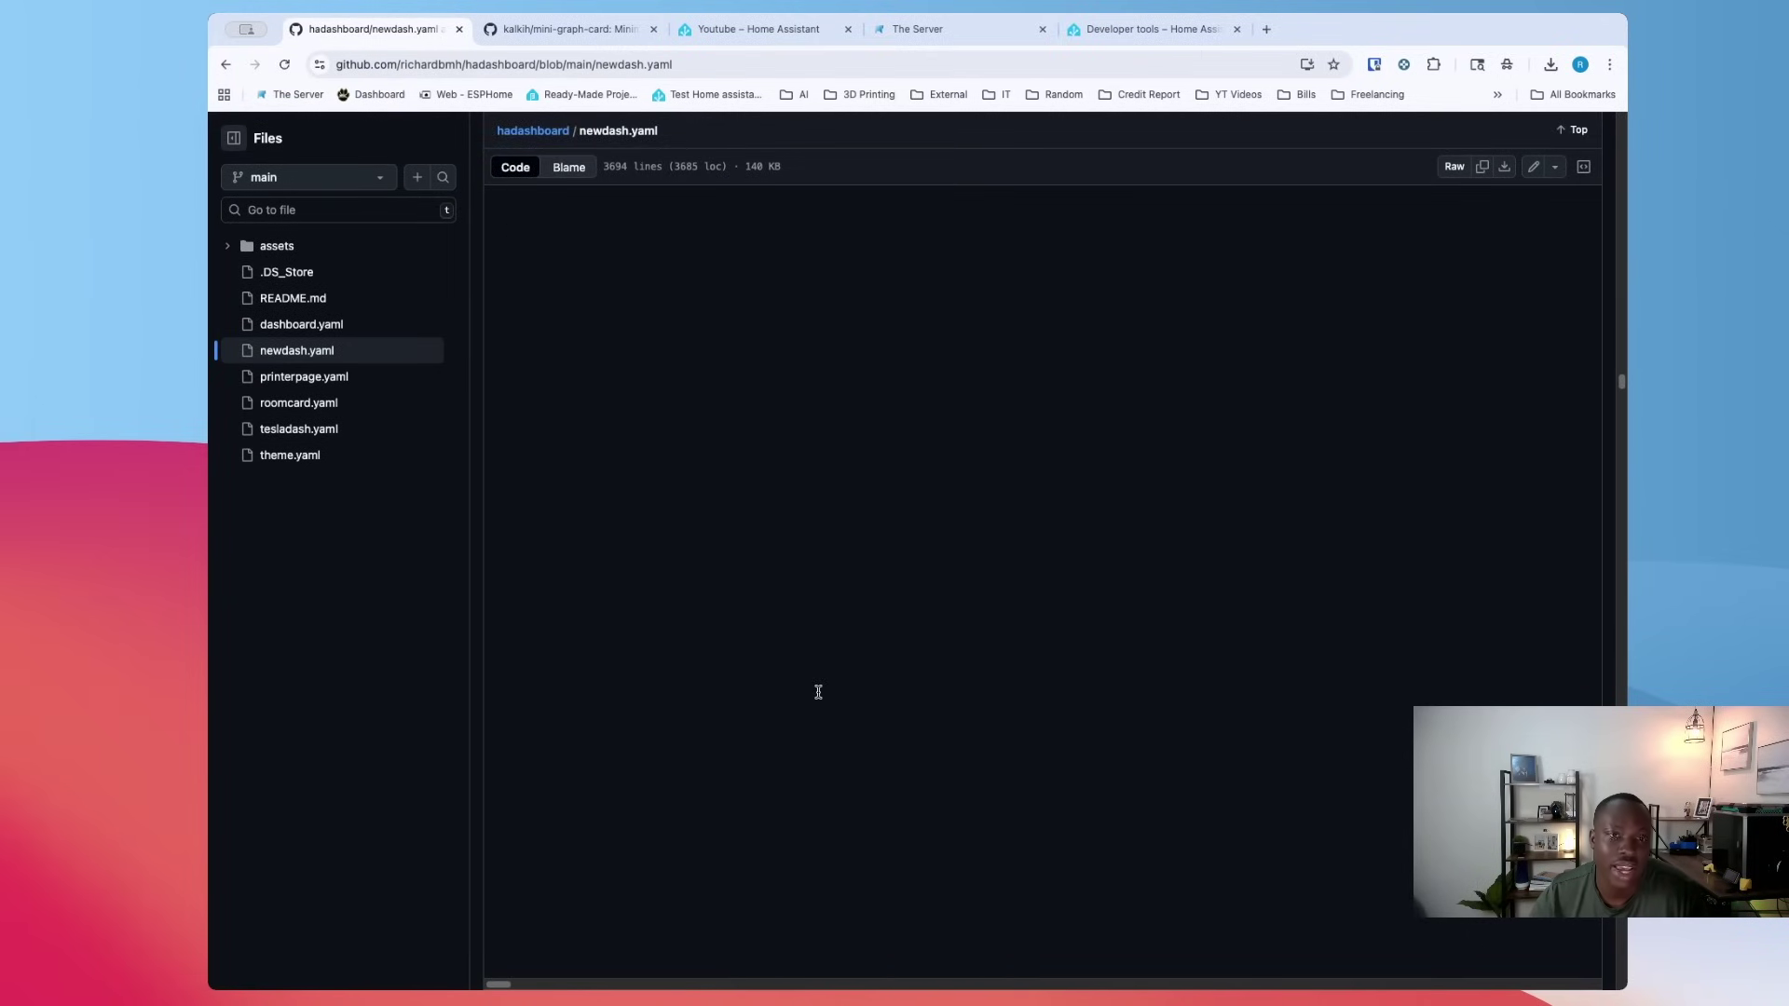
{"action": "scroll", "coordinate": [818, 693], "scroll_direction": "down", "scroll_amount": 20}
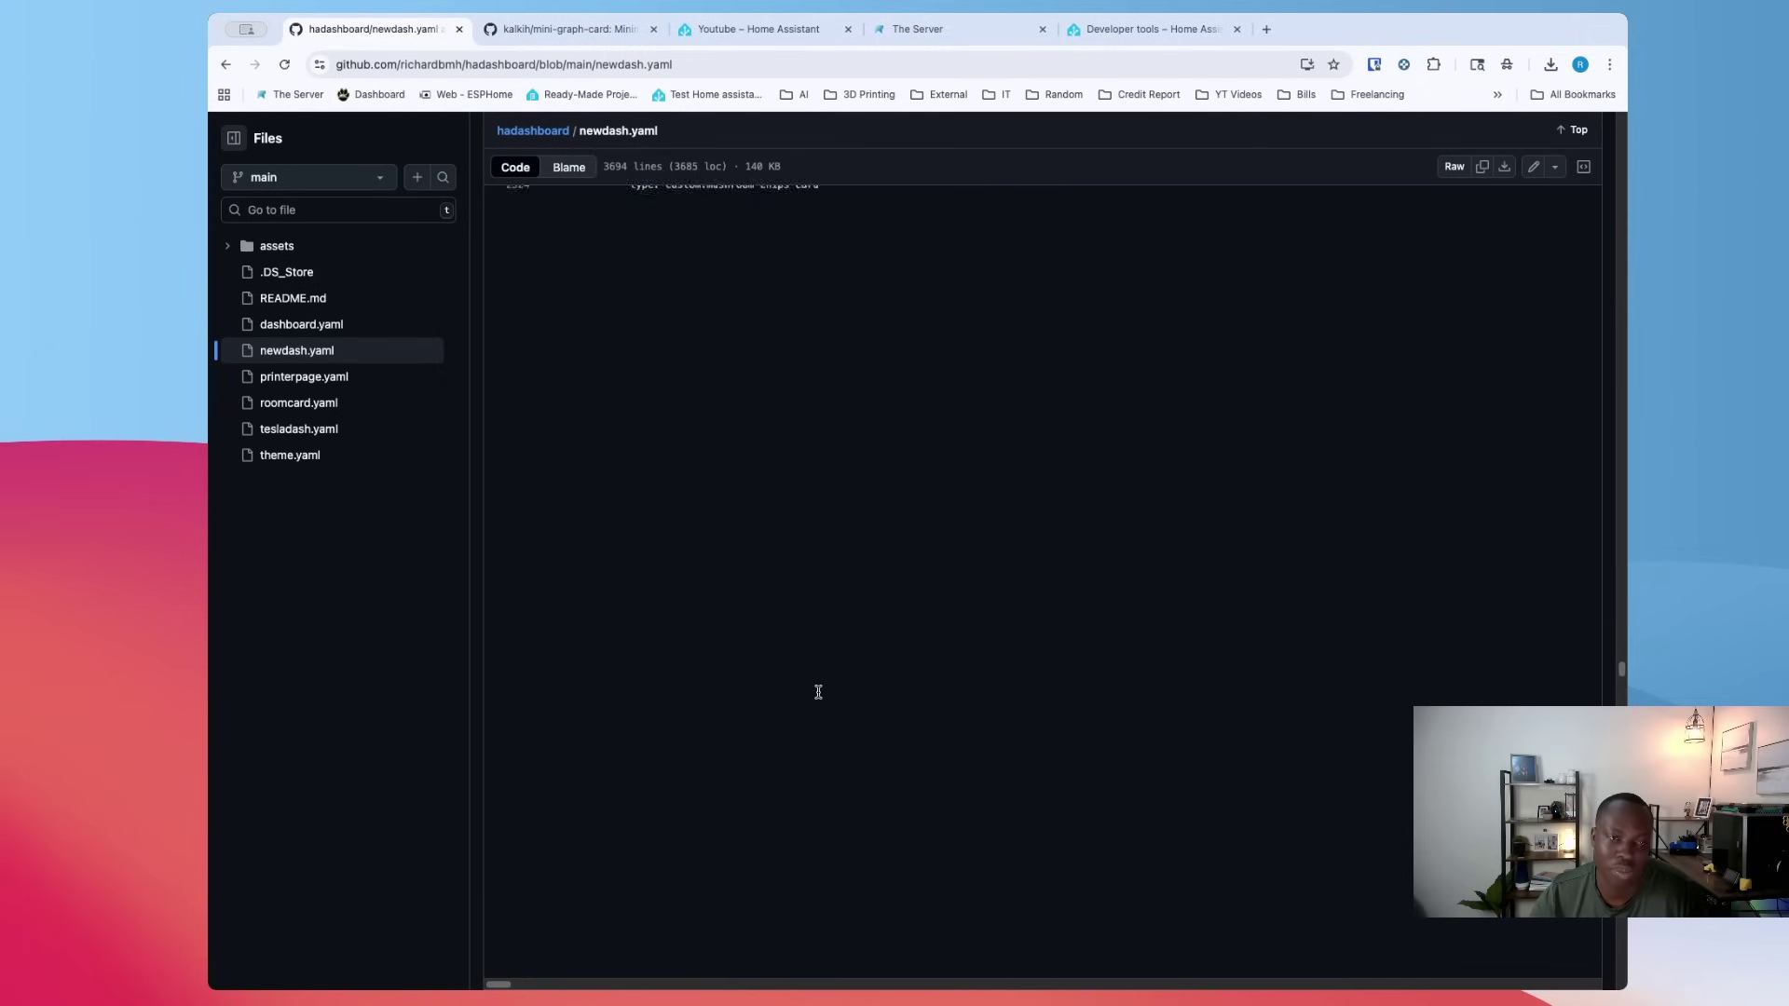
{"action": "scroll", "coordinate": [818, 693], "scroll_direction": "down", "scroll_amount": 20}
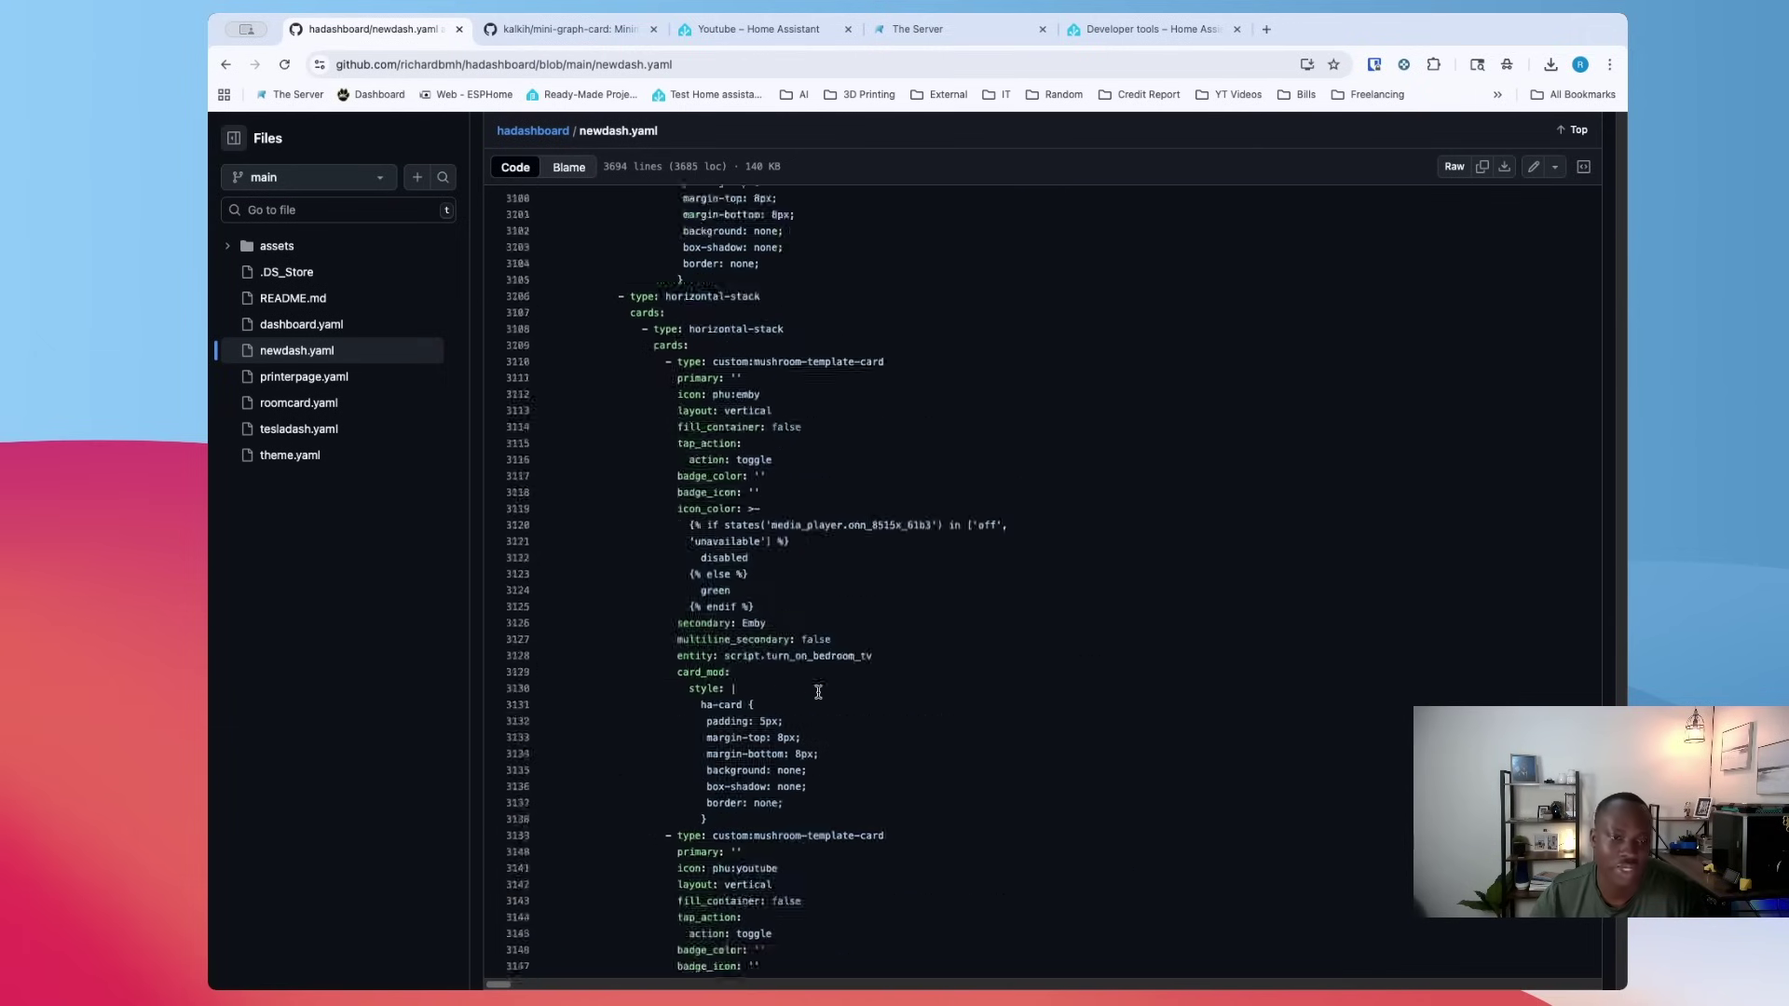
{"action": "scroll", "coordinate": [819, 692], "scroll_direction": "down", "scroll_amount": 20}
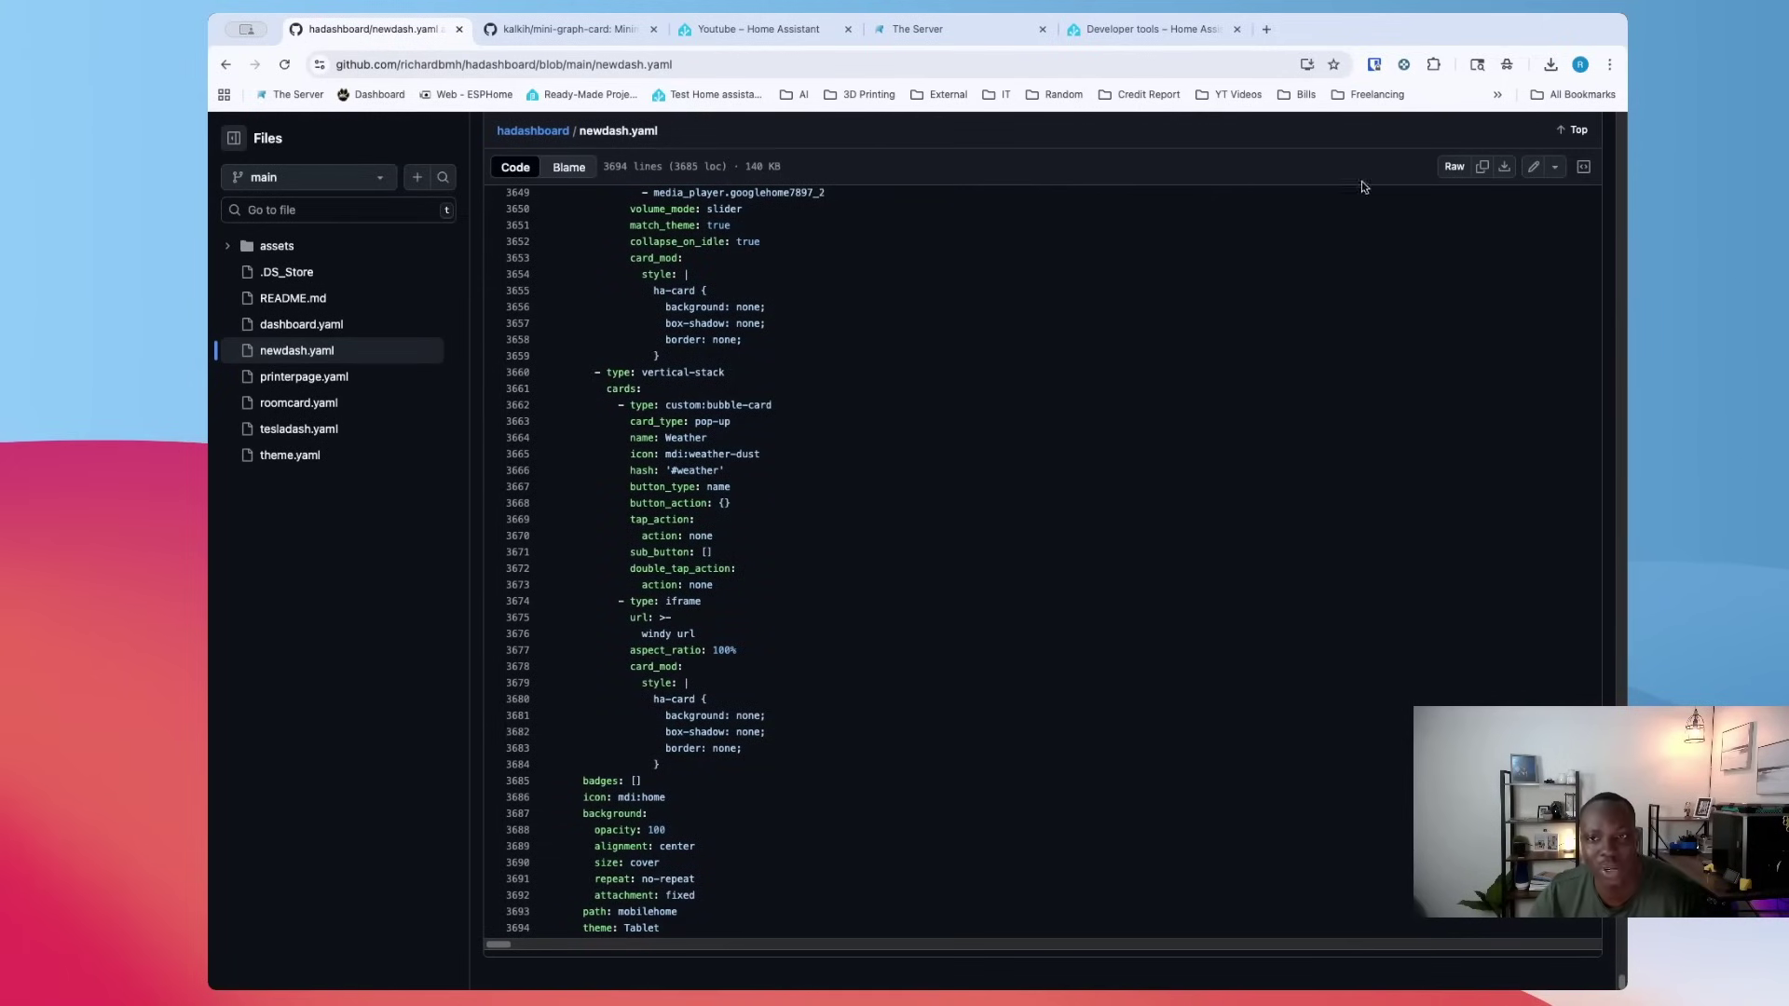
{"action": "left_click", "coordinate": [1482, 175]}
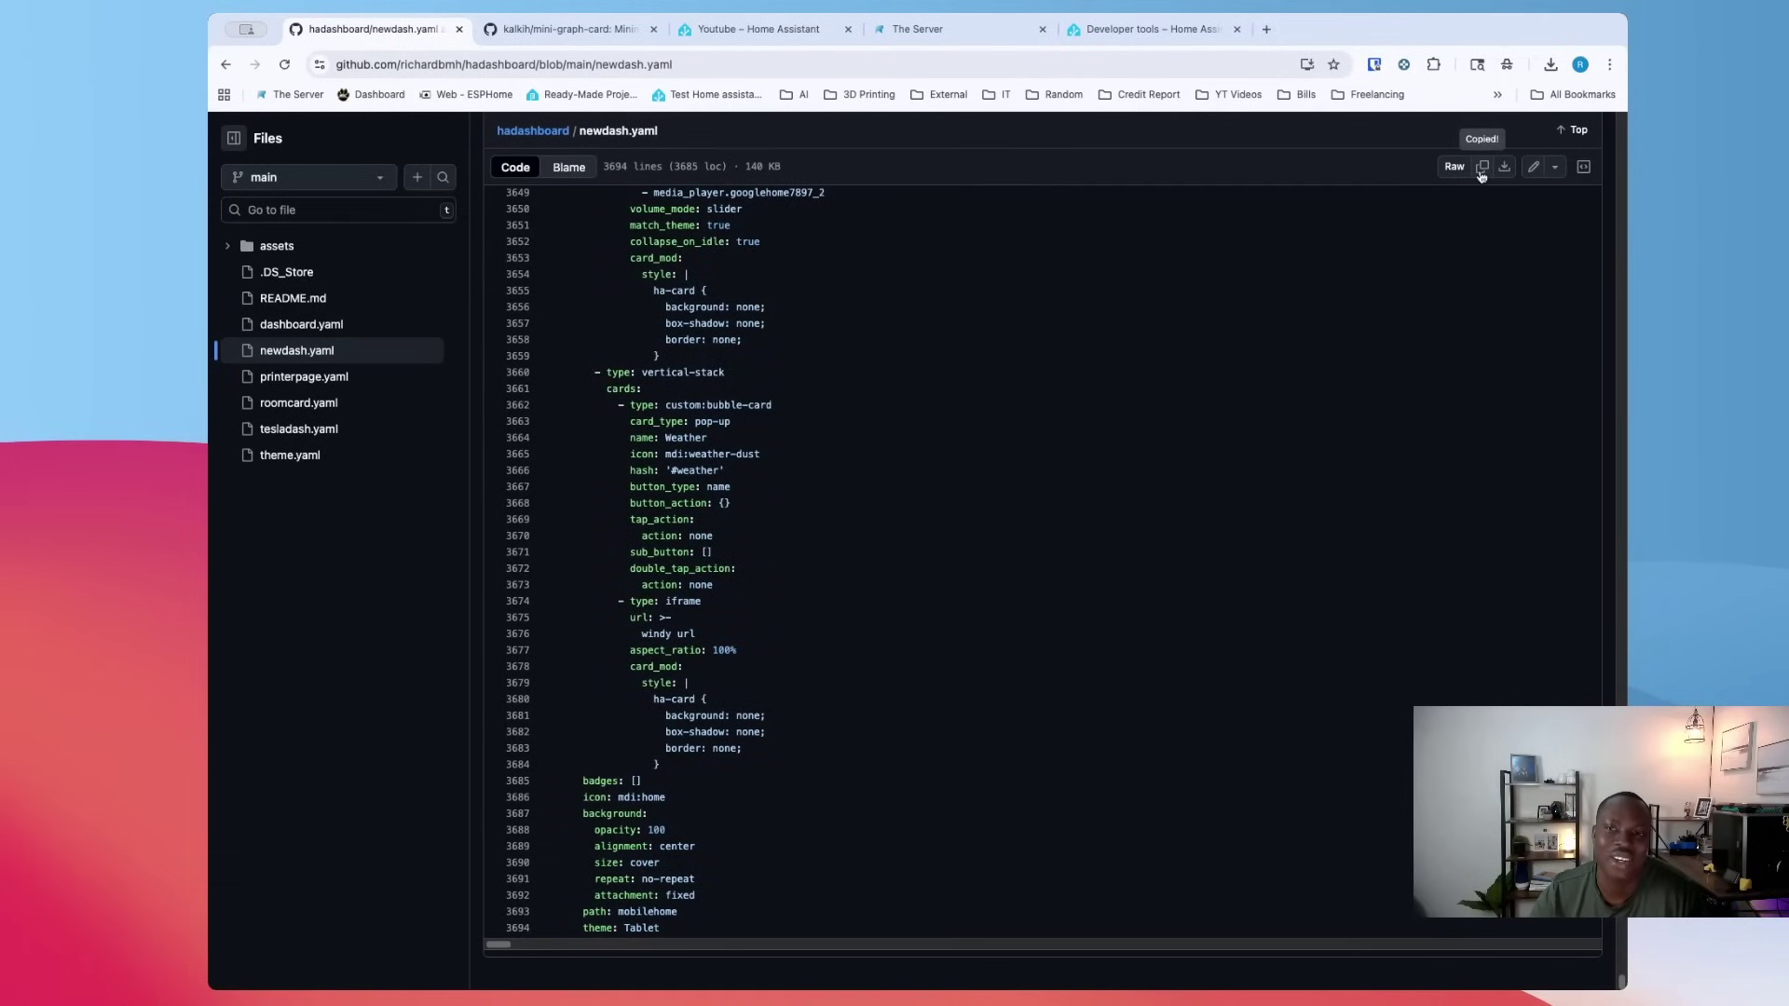
{"action": "left_click", "coordinate": [735, 36]}
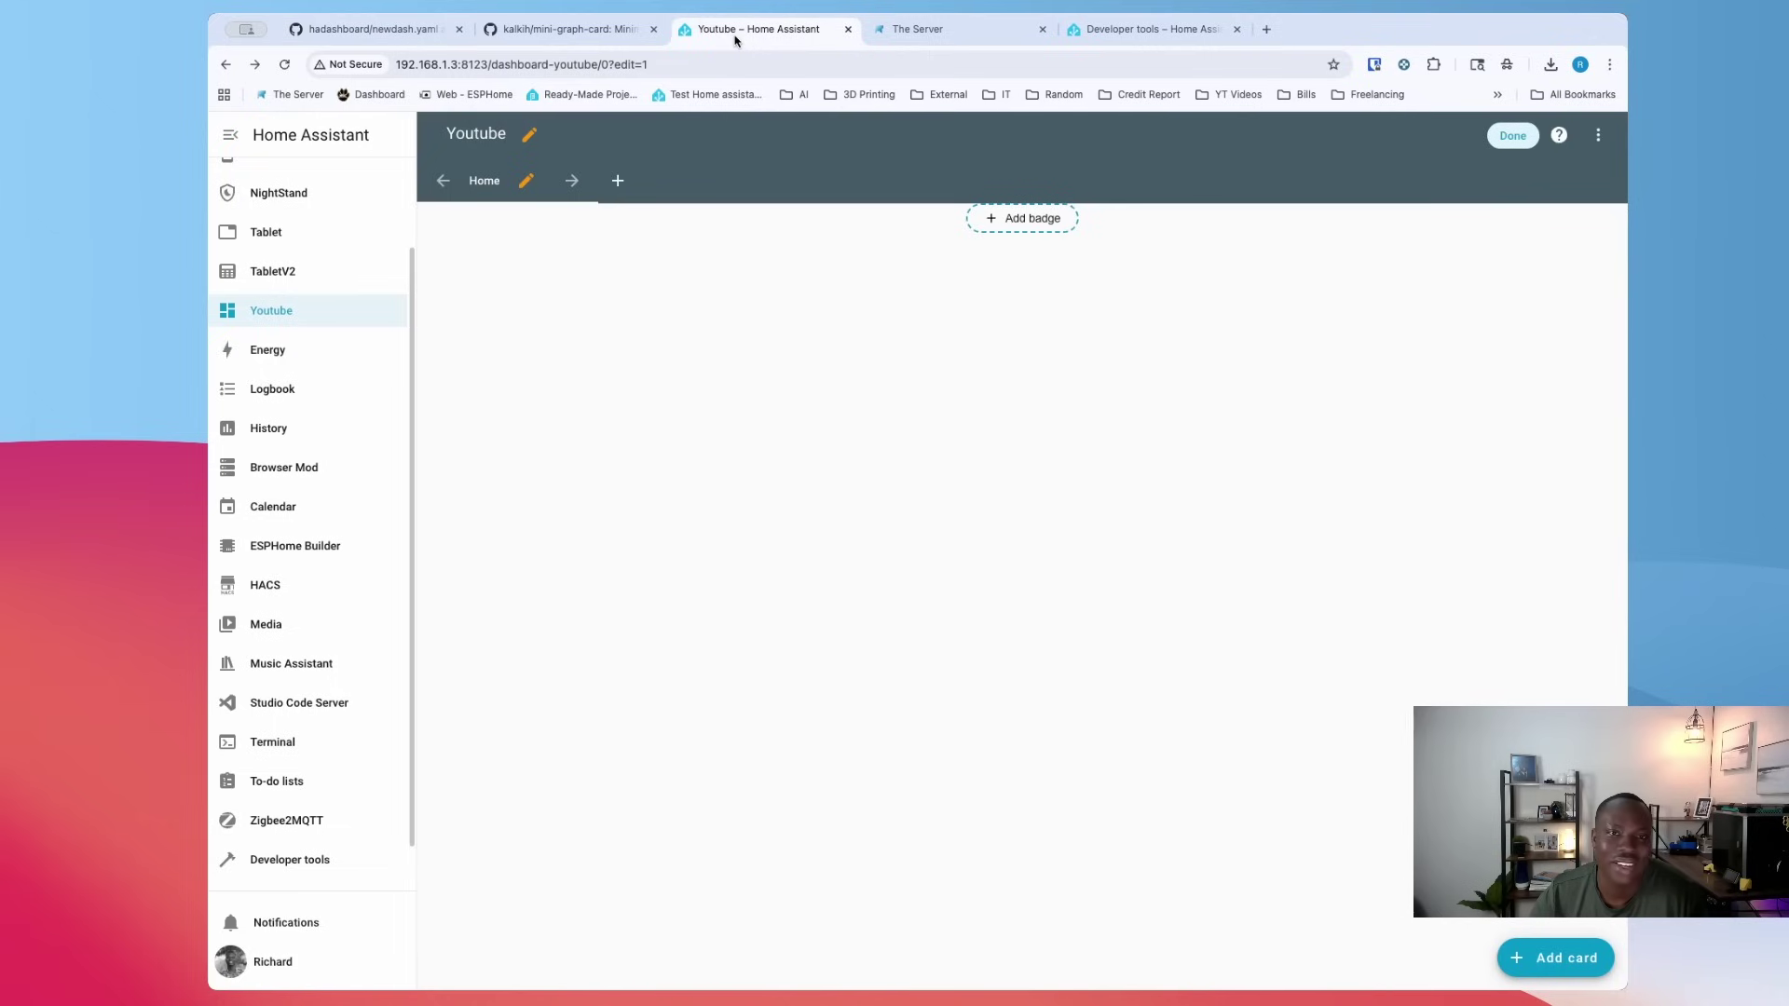
Replace all of the Youtube dashboard's raw configuration with the copied newdash.yaml
{"action": "left_click", "coordinate": [1599, 136]}
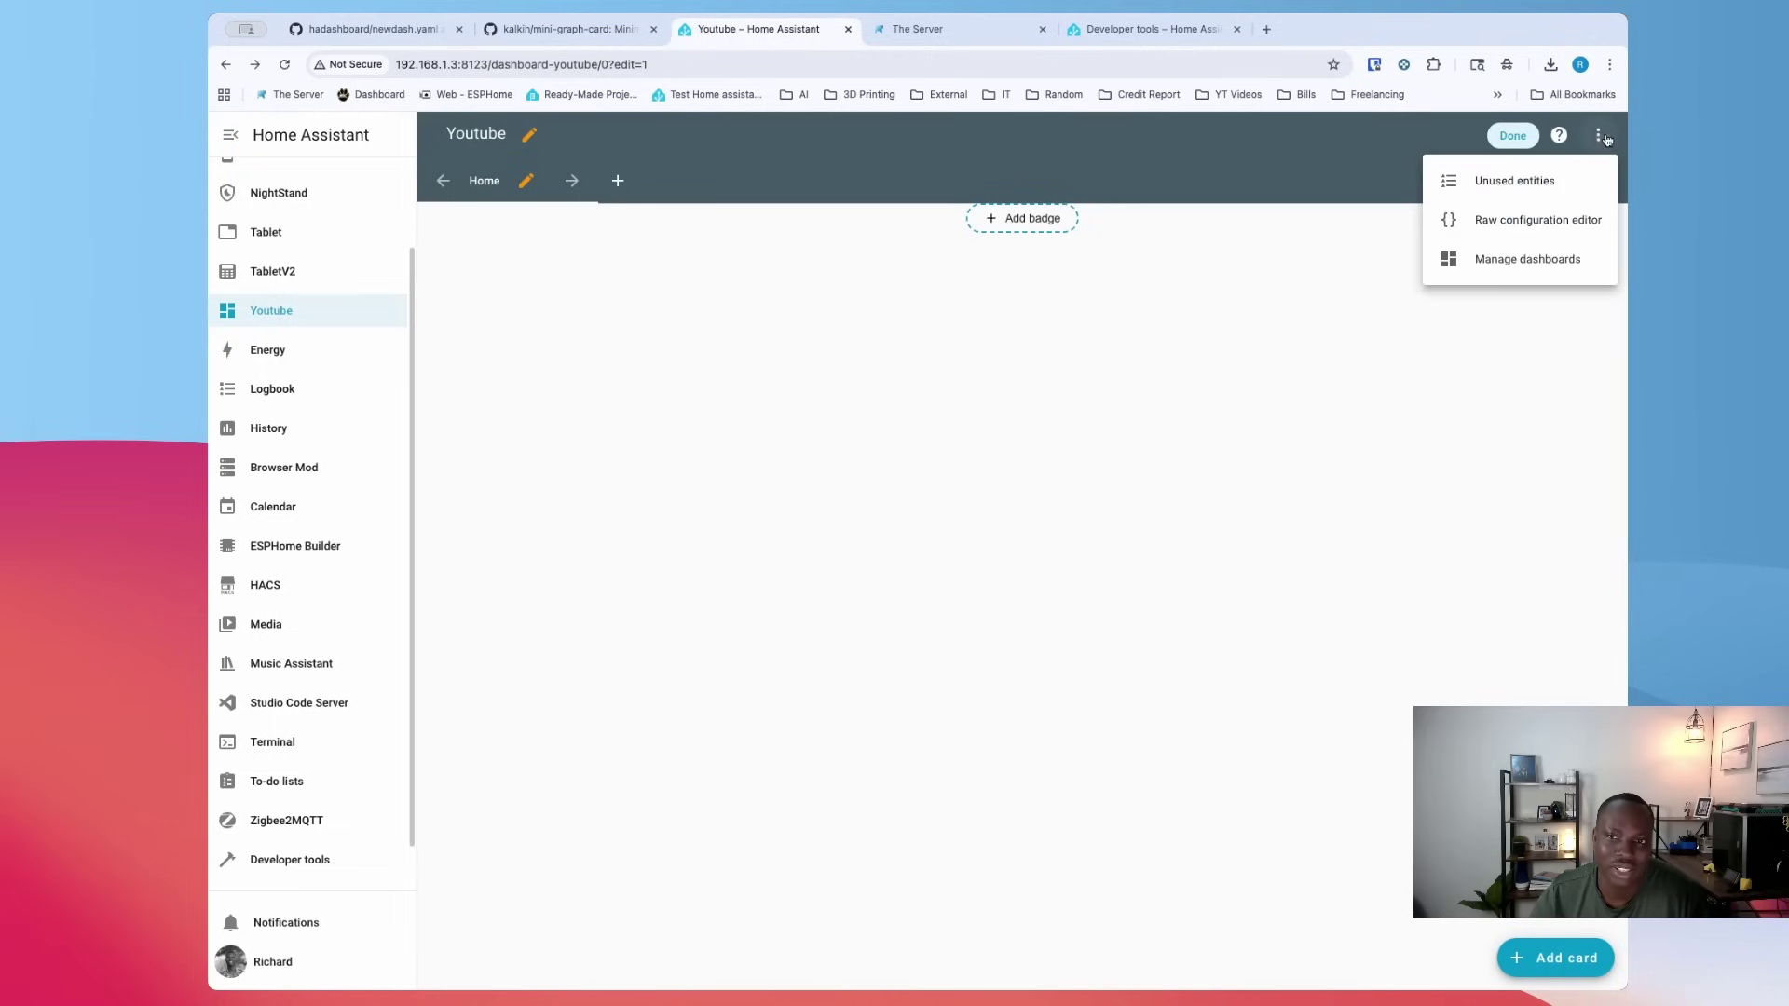
{"action": "left_click", "coordinate": [1509, 224]}
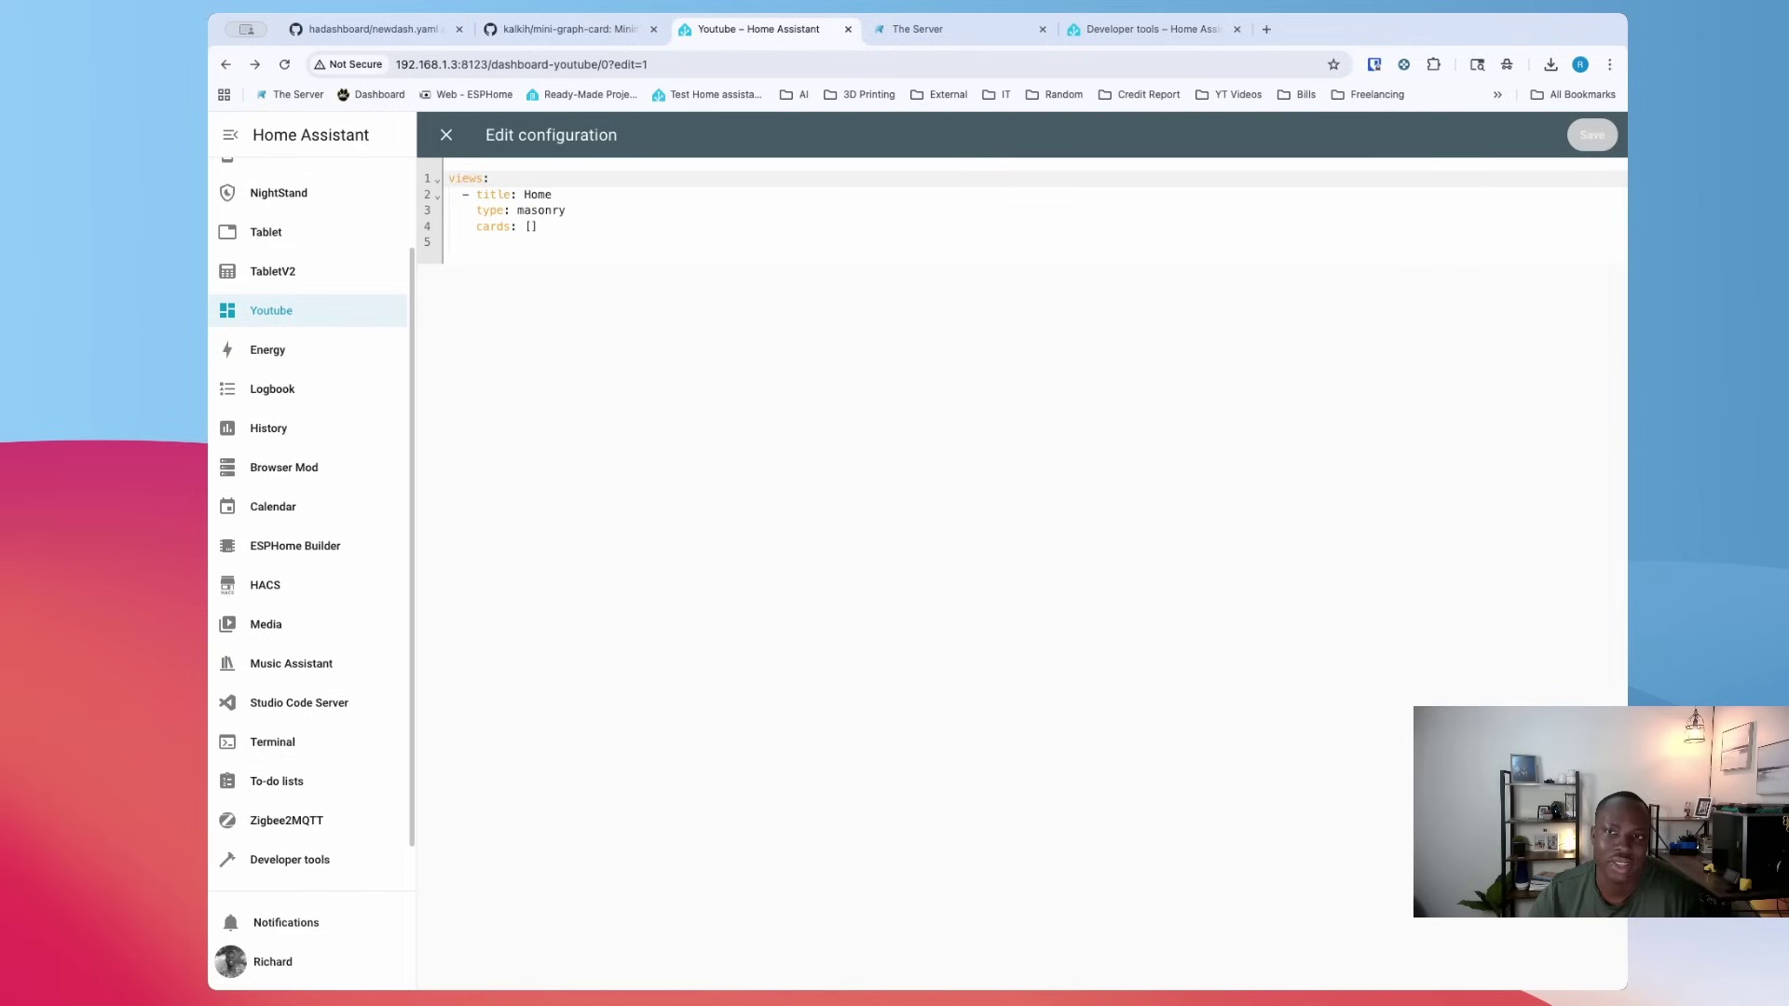
{"action": "left_click", "coordinate": [658, 231]}
{"action": "key", "text": "ctrl+a"}
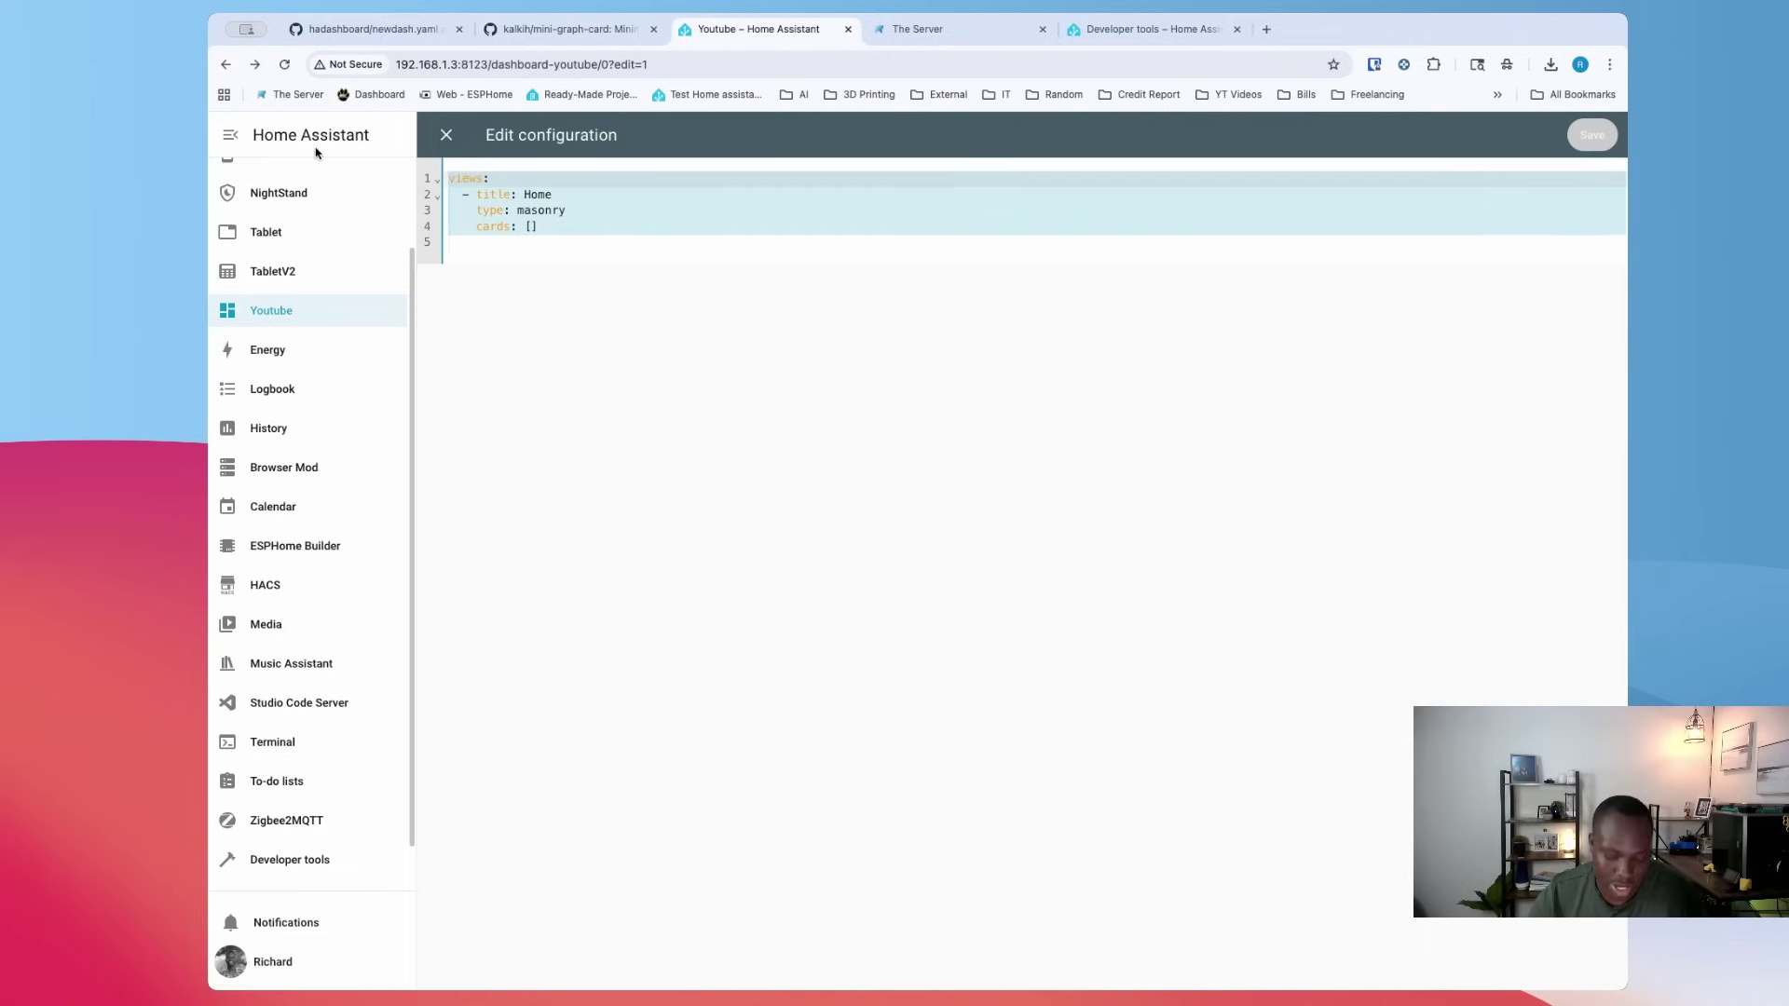
{"action": "key", "text": "ctrl+v"}
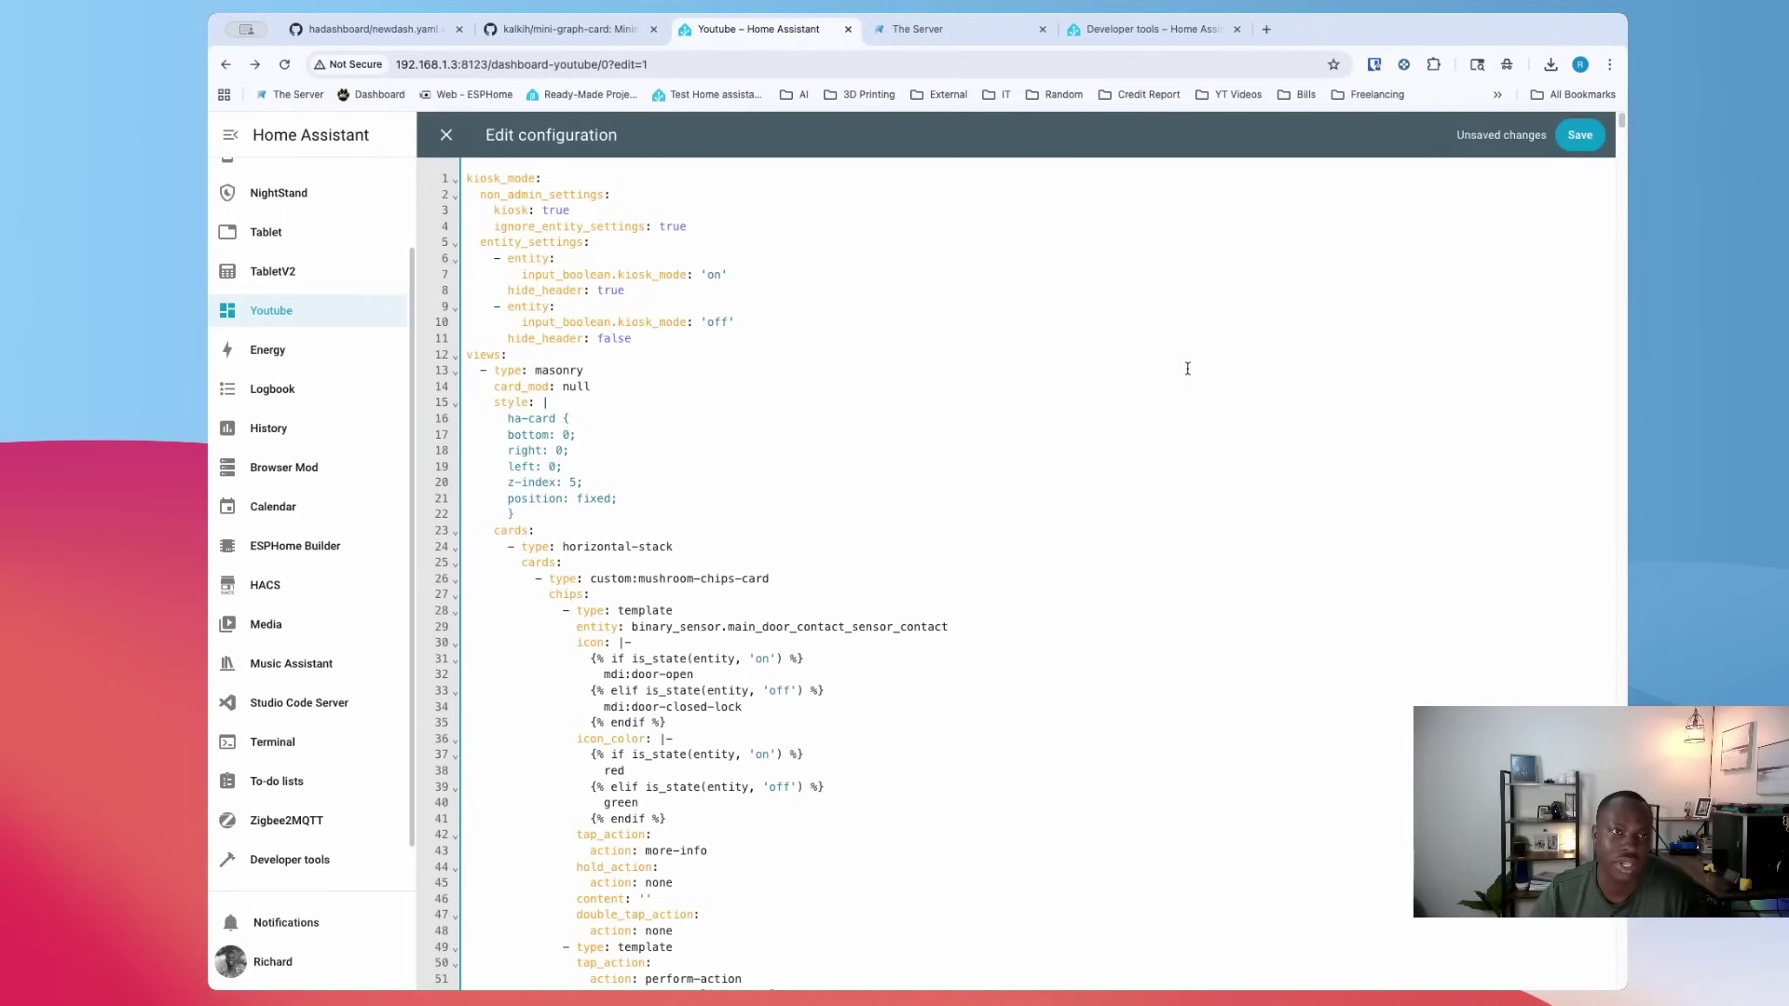
Save the pasted configuration, accepting that comments are dropped, and close the raw editor
{"action": "scroll", "coordinate": [789, 467], "scroll_direction": "down", "scroll_amount": 20}
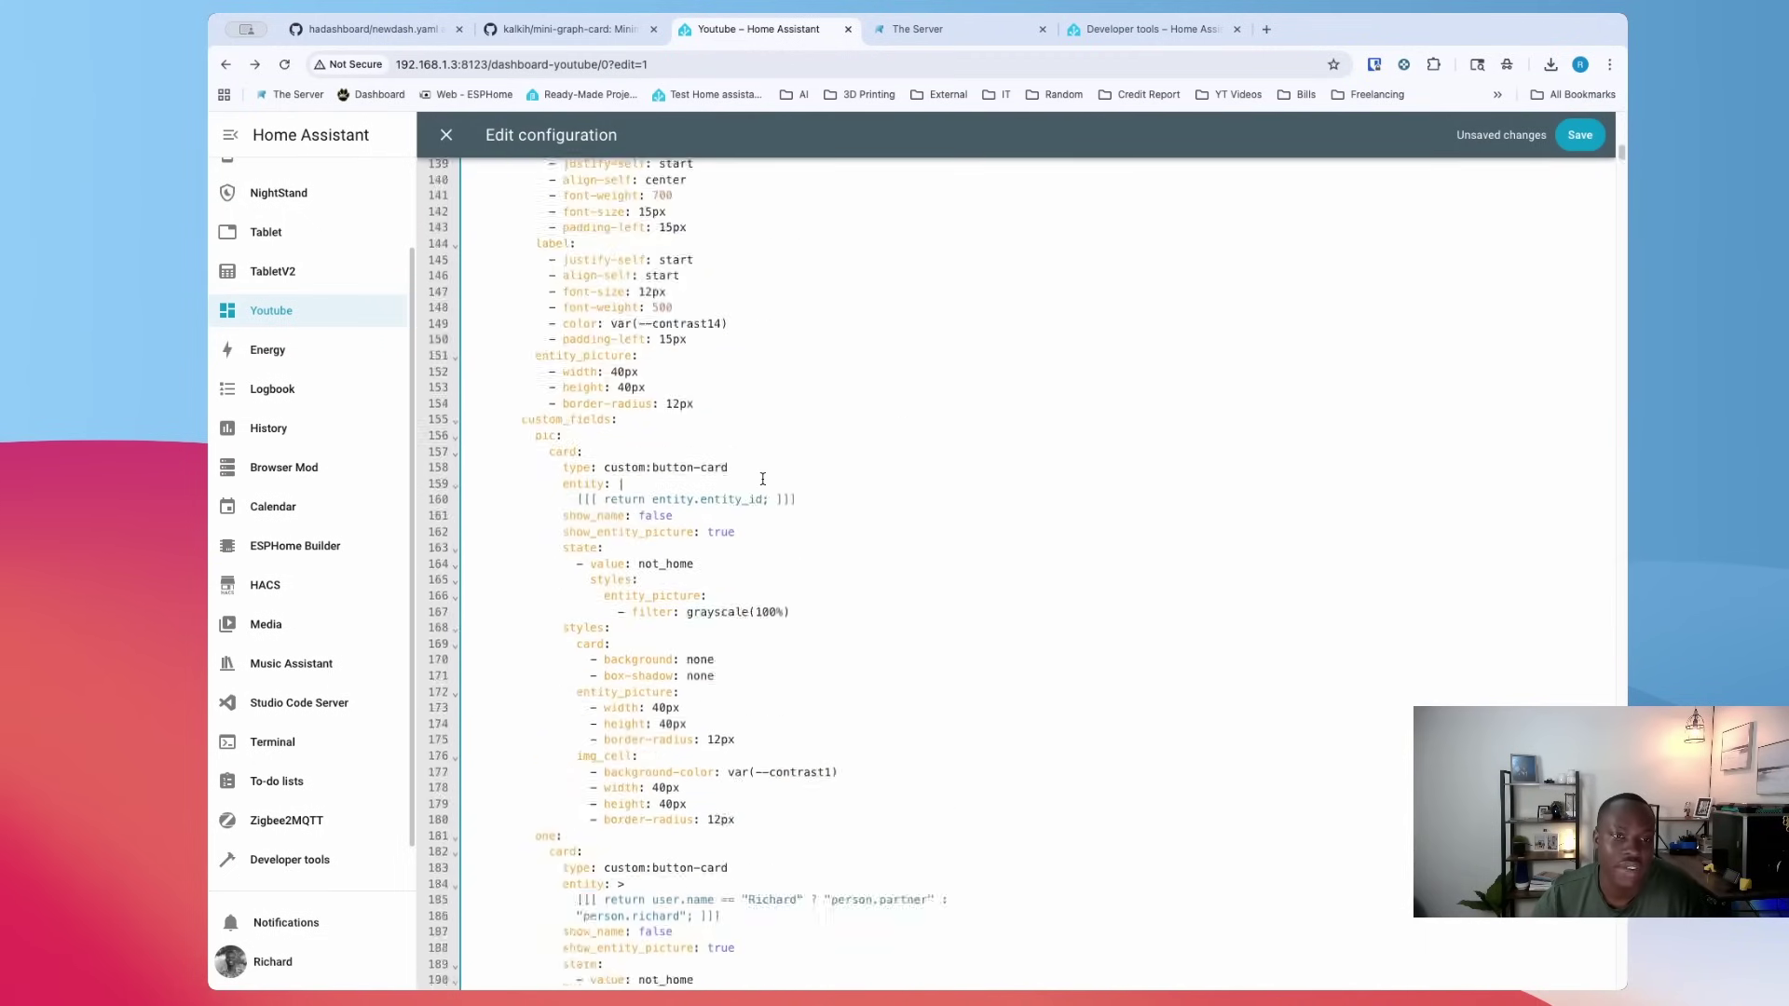
{"action": "scroll", "coordinate": [762, 479], "scroll_direction": "down", "scroll_amount": 6}
{"action": "scroll", "coordinate": [766, 456], "scroll_direction": "down", "scroll_amount": 20}
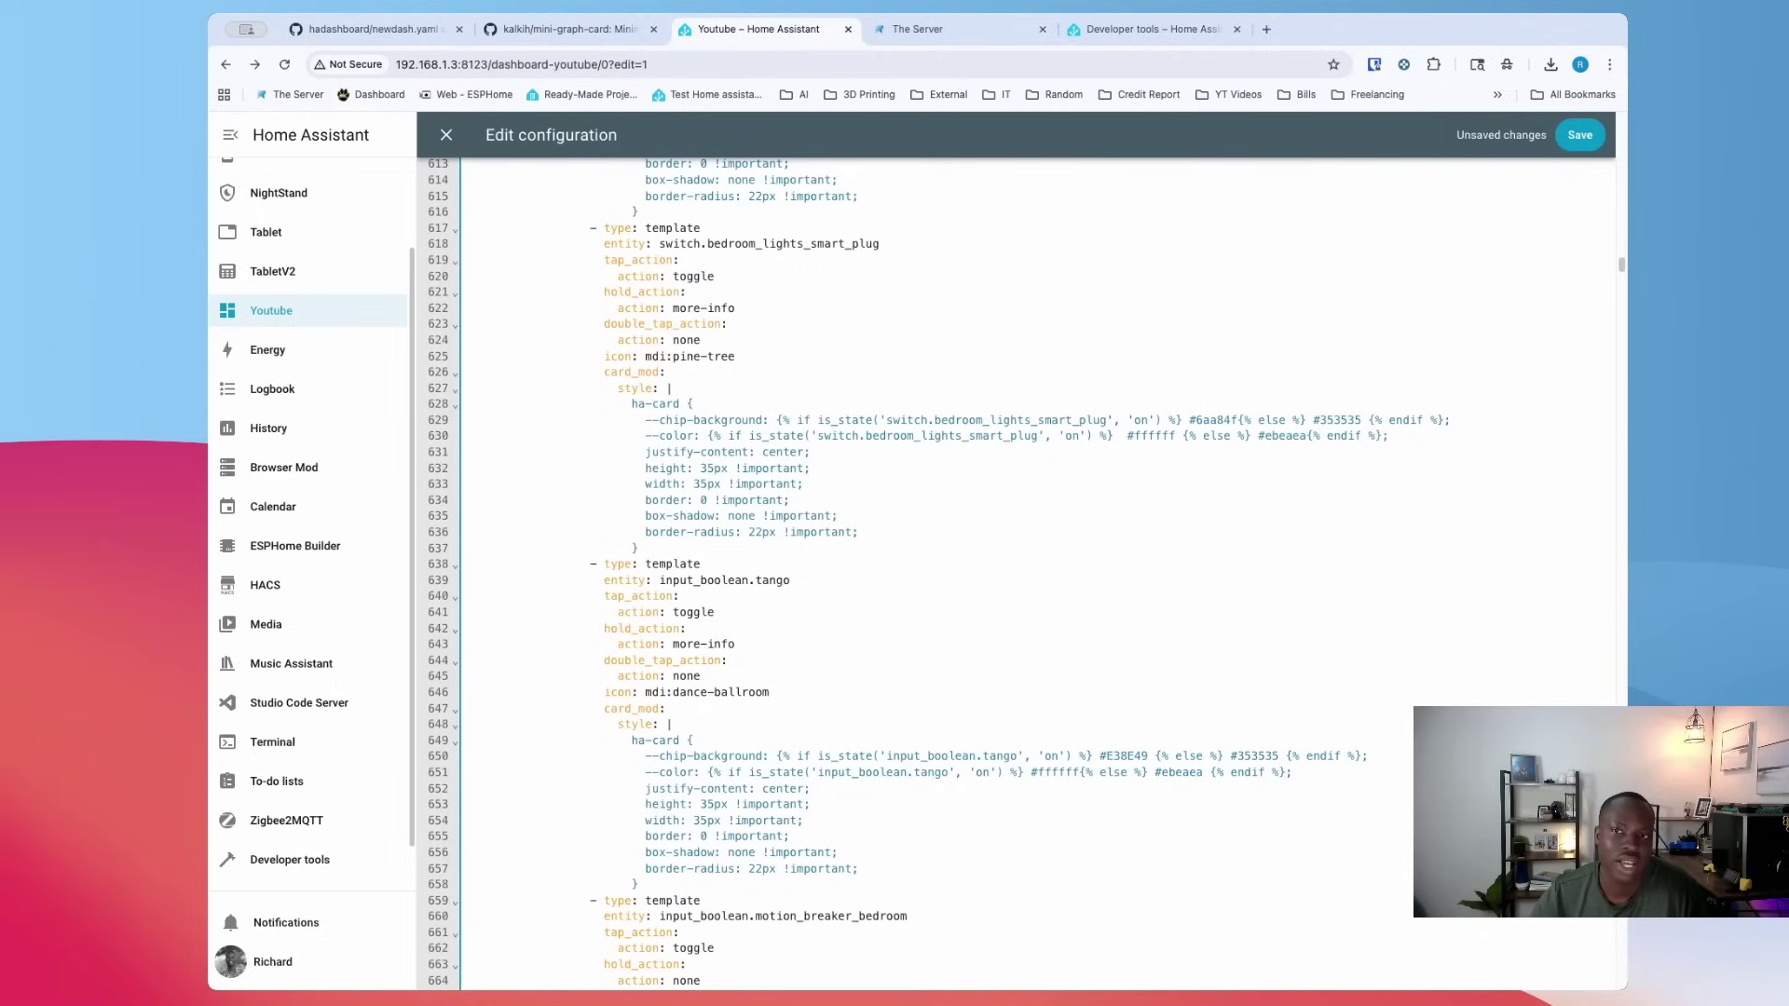
{"action": "left_click", "coordinate": [1590, 139]}
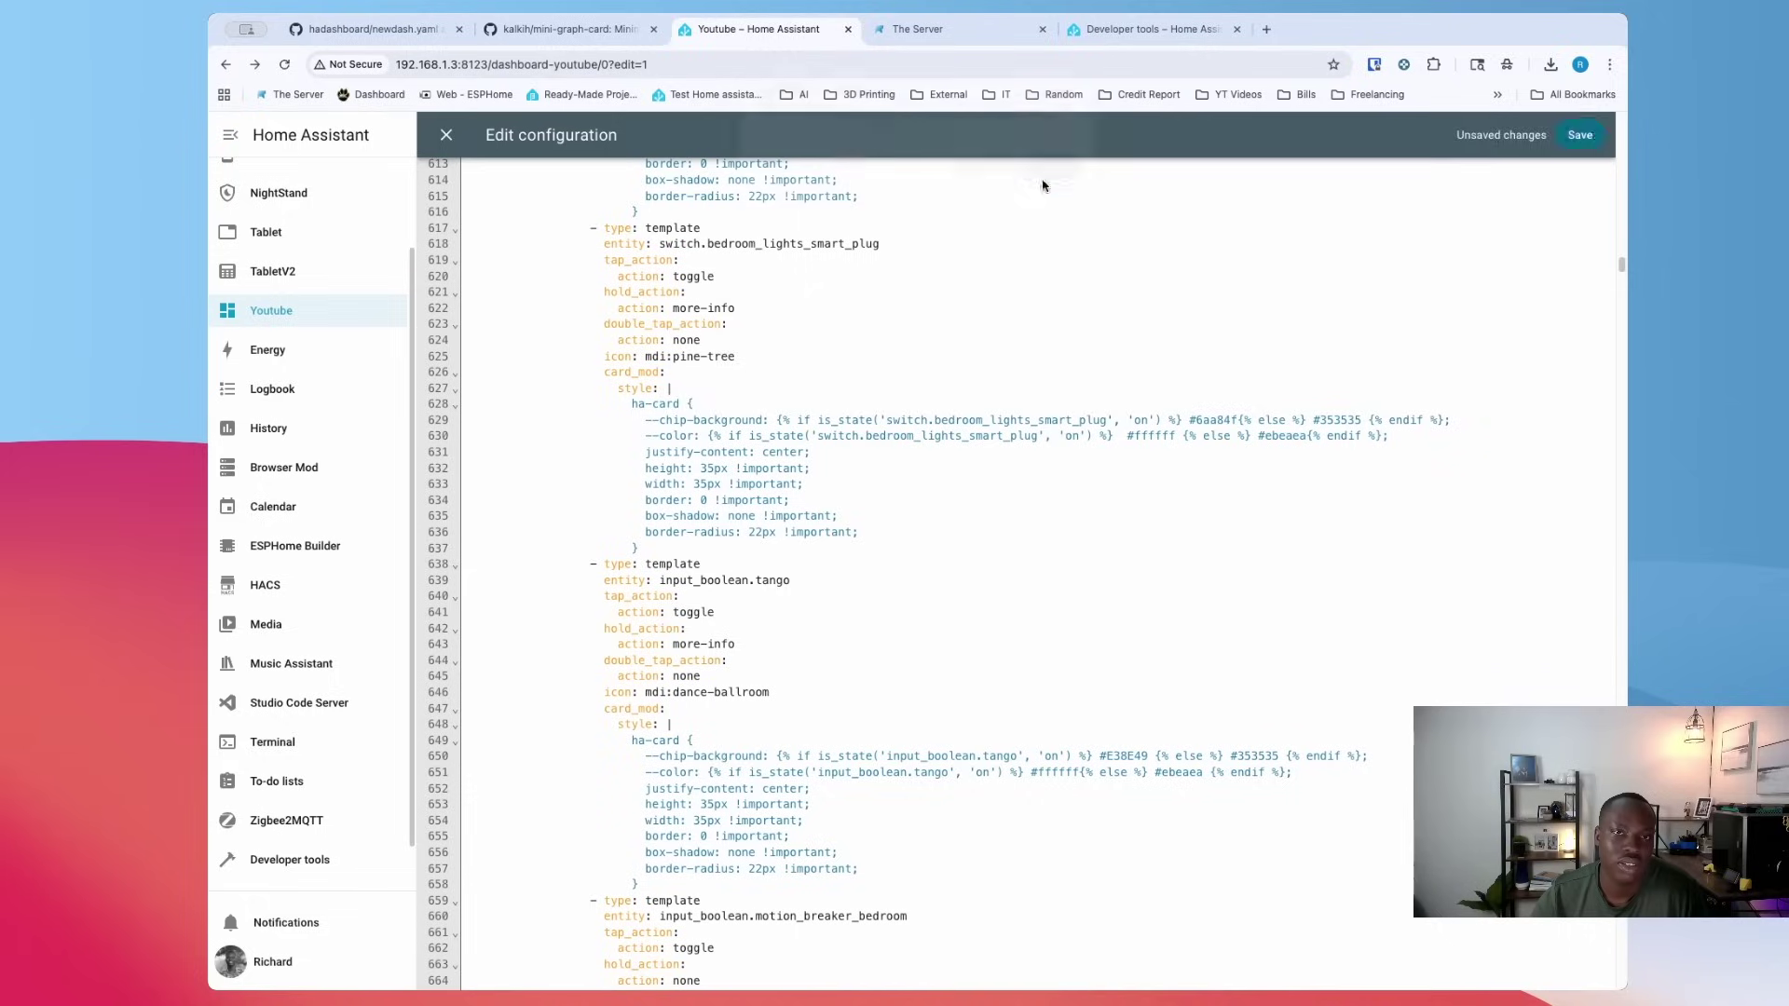
{"action": "left_click", "coordinate": [1044, 185]}
{"action": "left_click", "coordinate": [458, 151]}
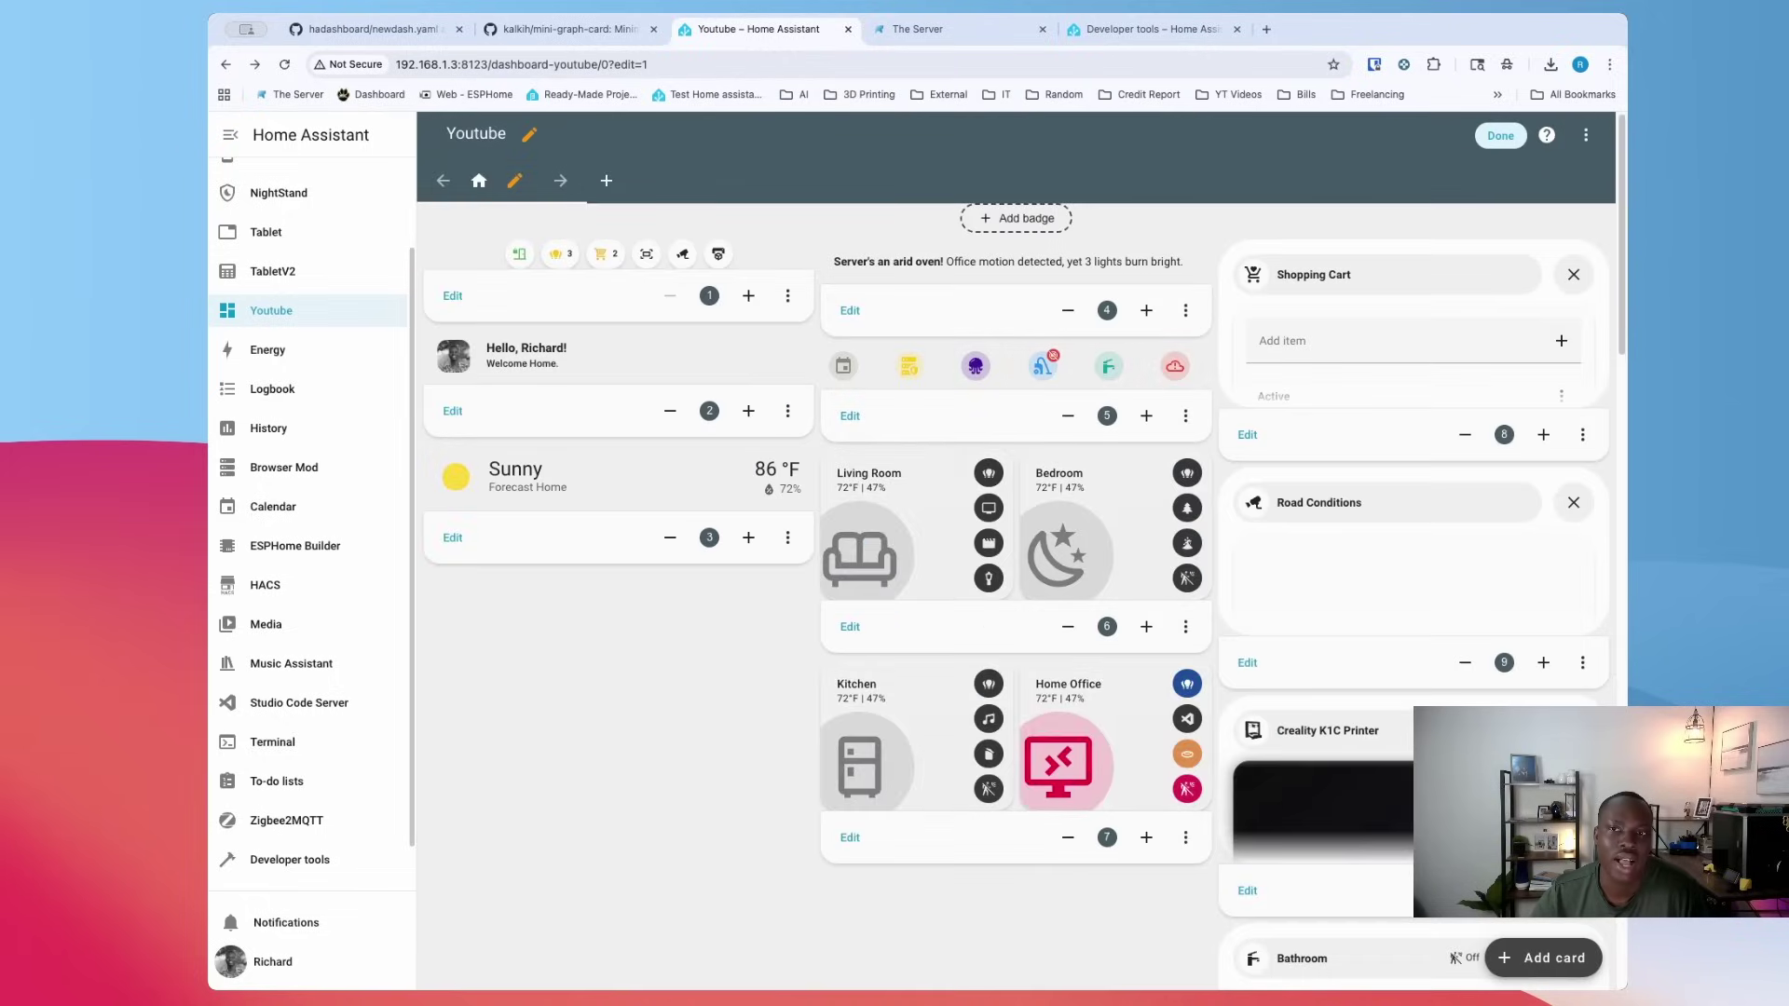
Exit edit mode and open the Living Room popup with its TV remote and show posters
{"action": "left_click", "coordinate": [1500, 135]}
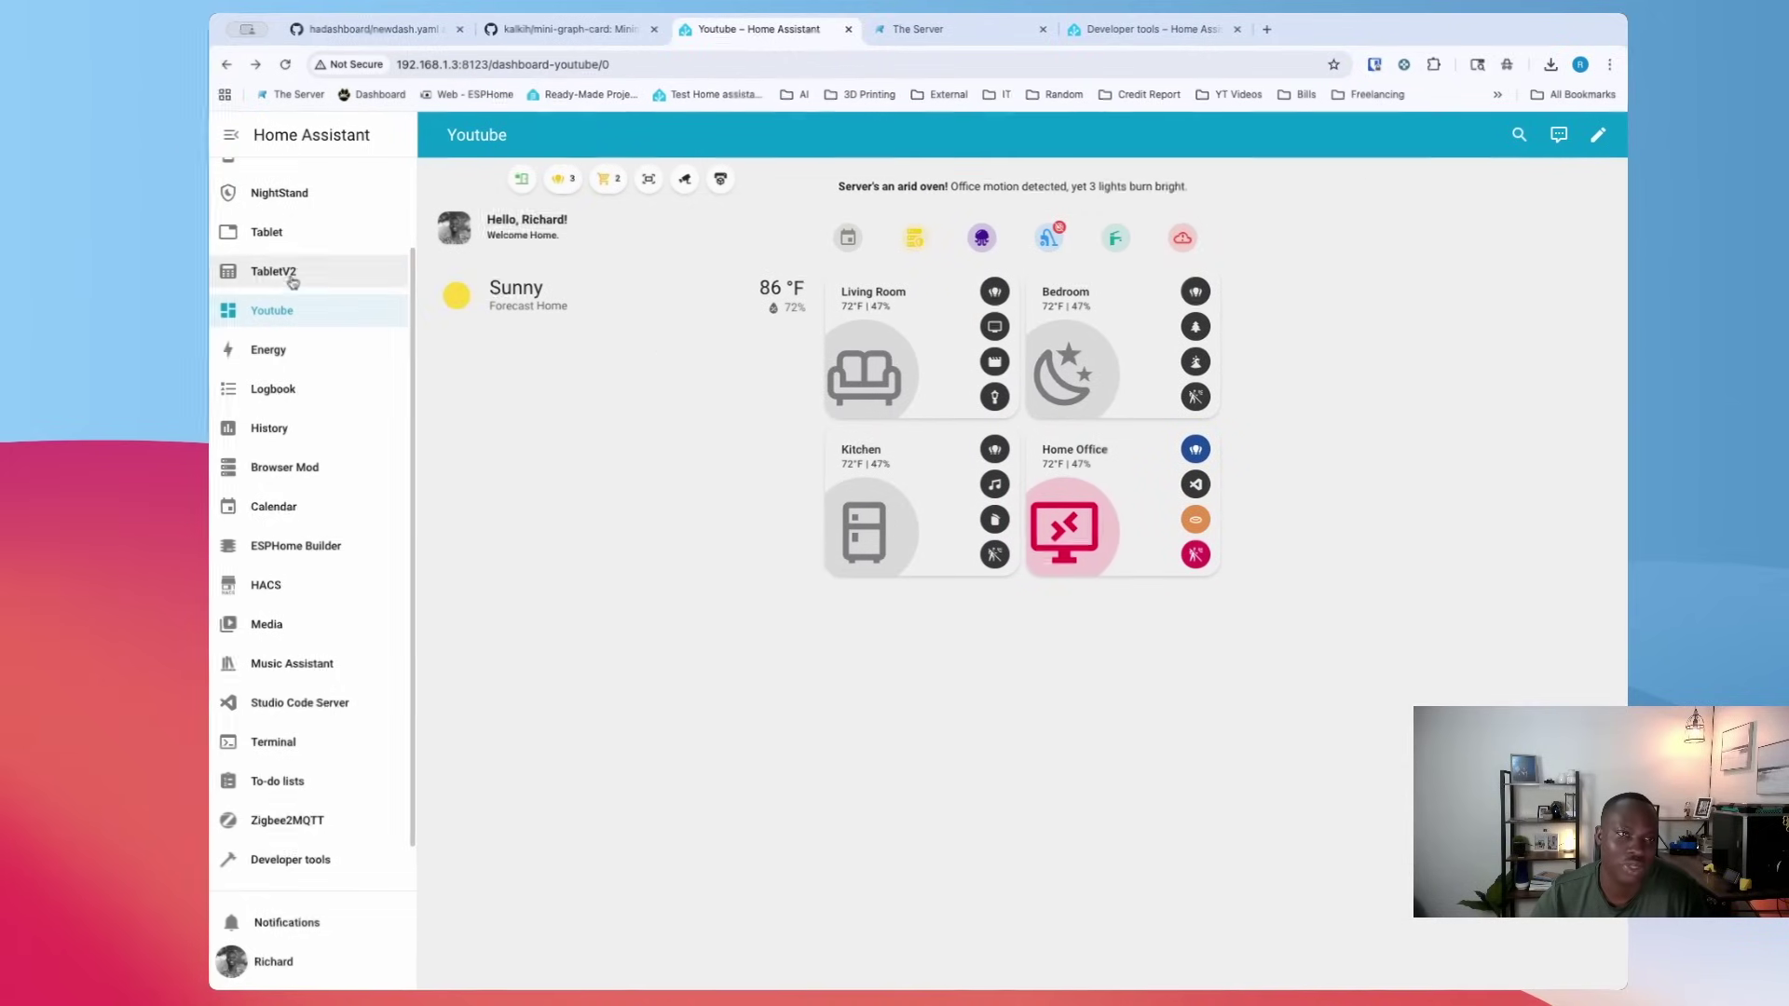
{"action": "left_click", "coordinate": [866, 391]}
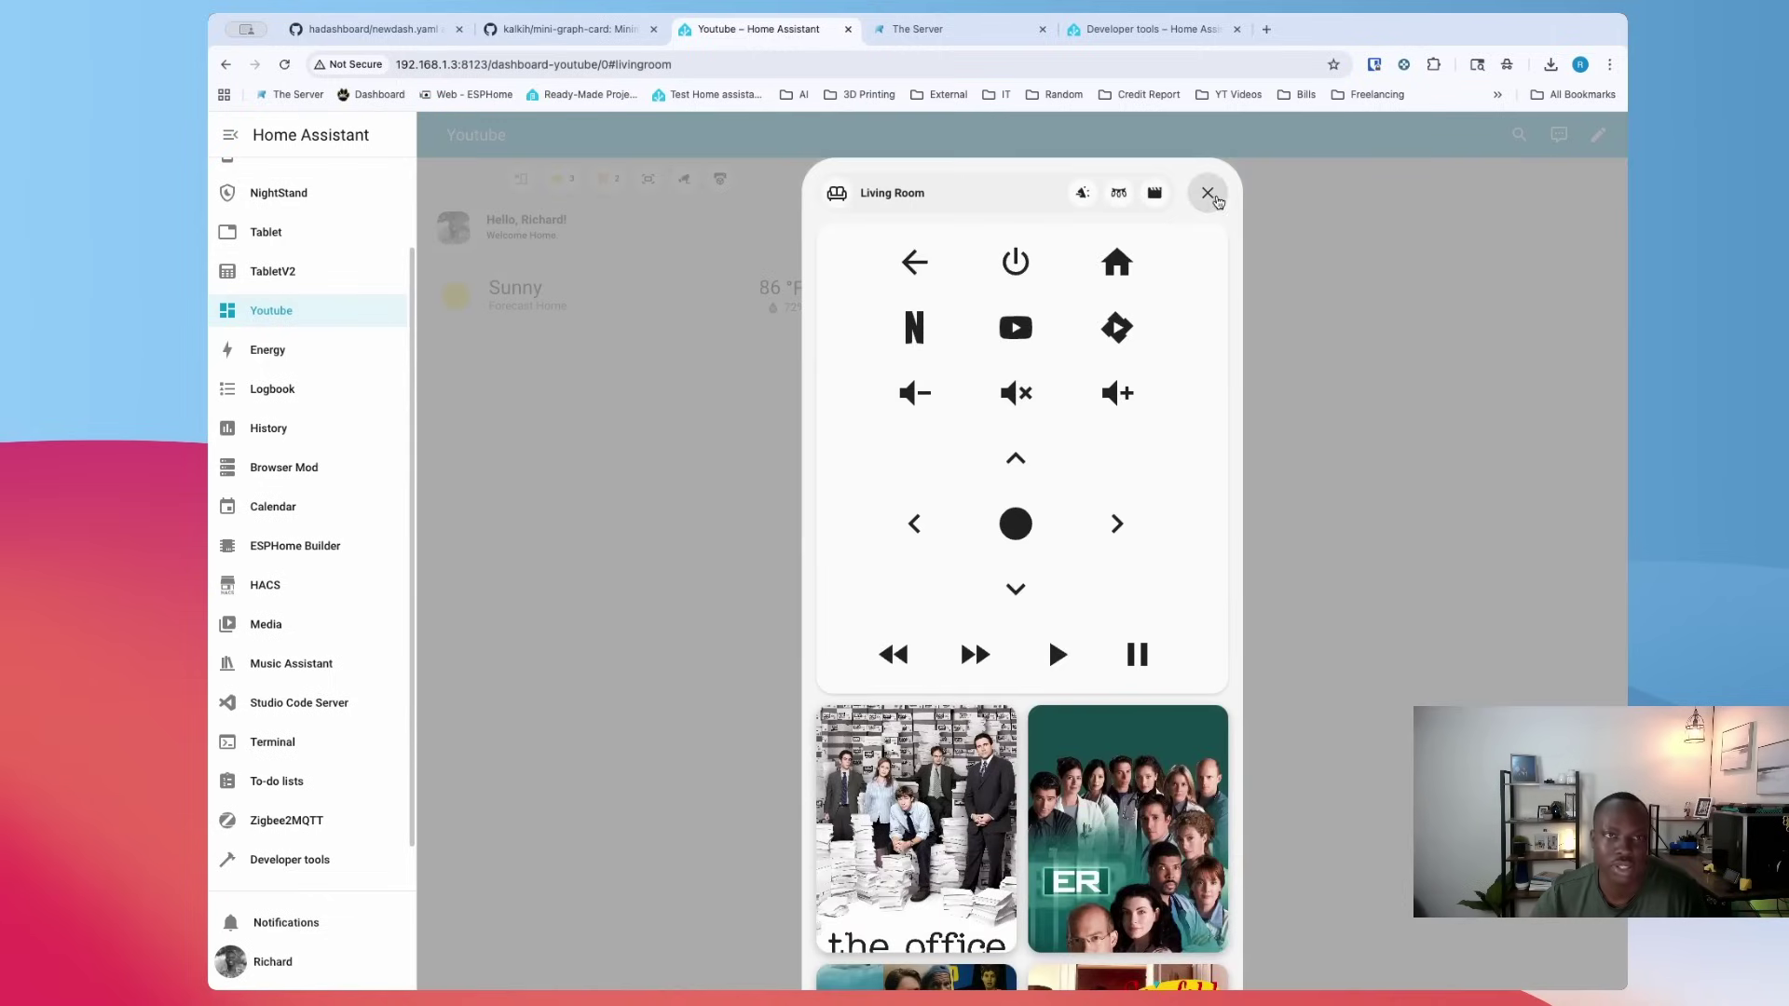